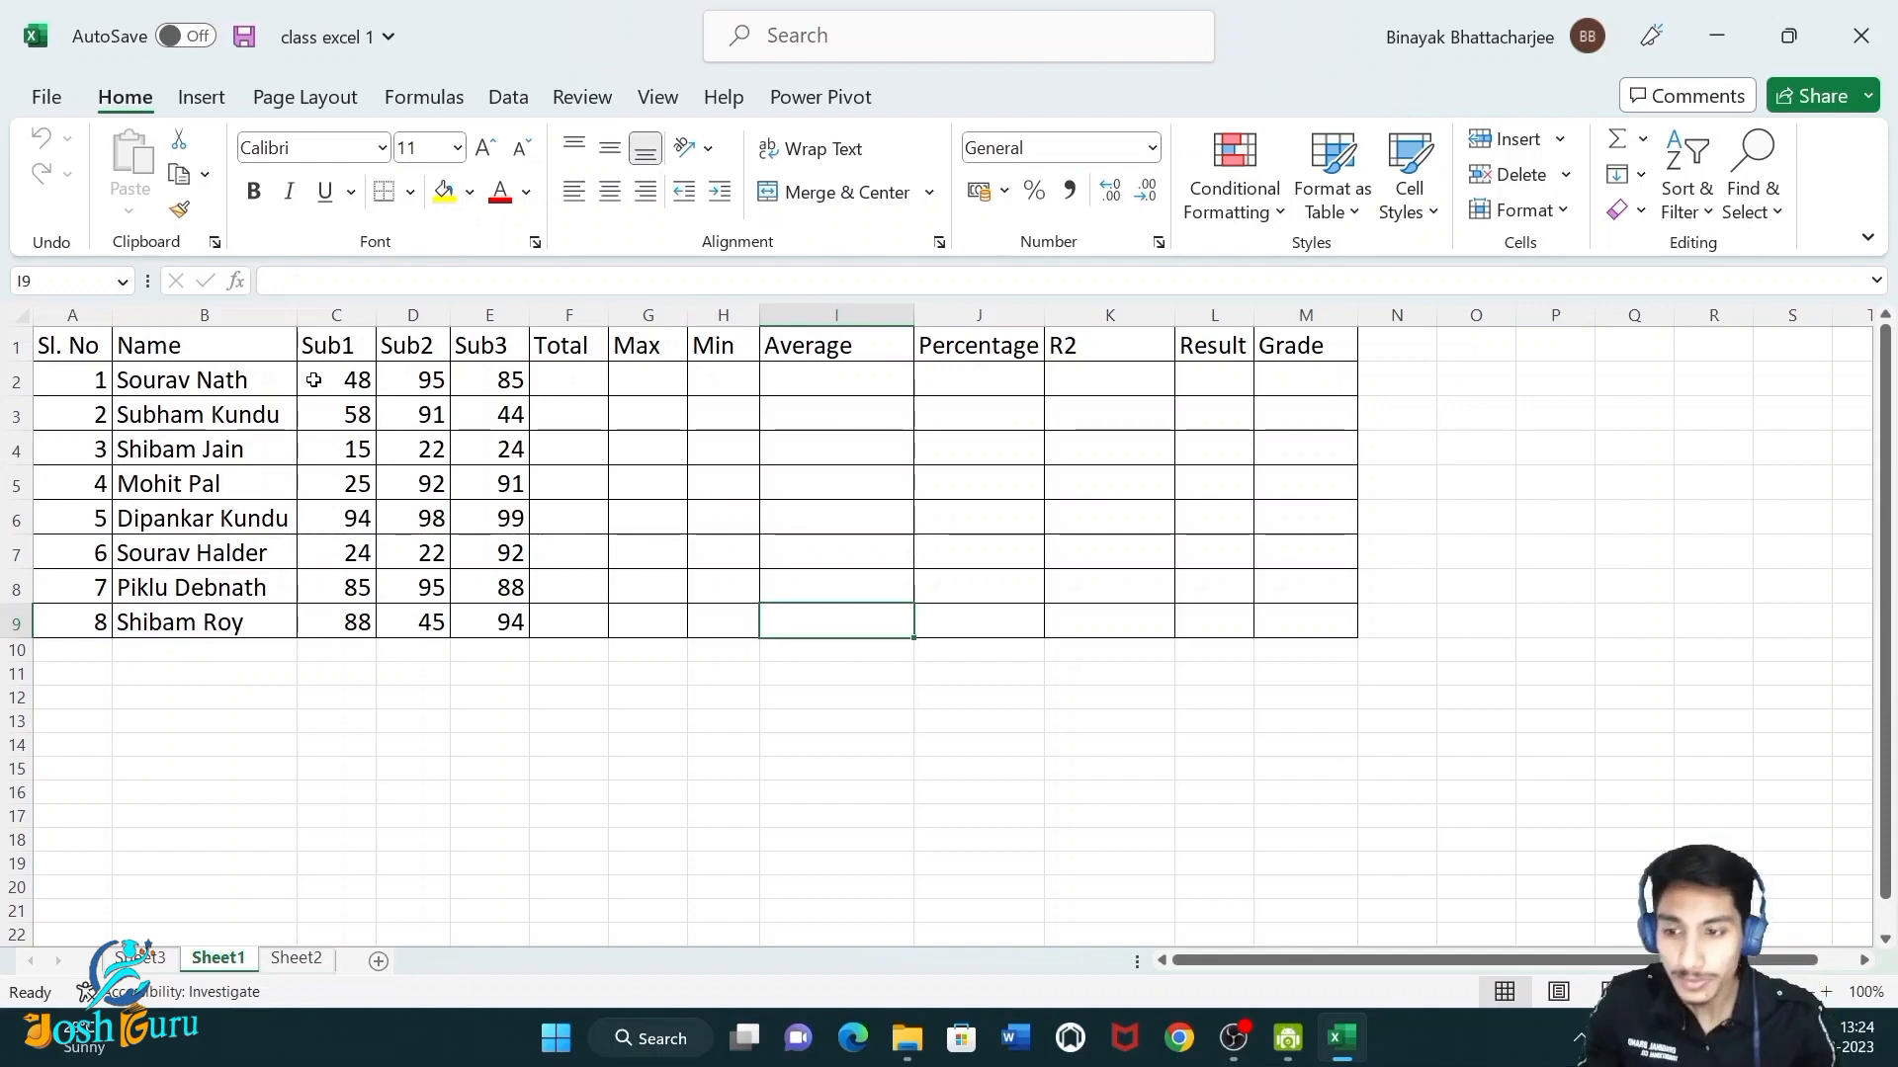
# Examine the marks table by selecting its regions: the whole range, serial numbers, names, subject marks and the empty calculation columns.
pyautogui.moveTo(94, 351); pyautogui.dragTo(1305, 613)
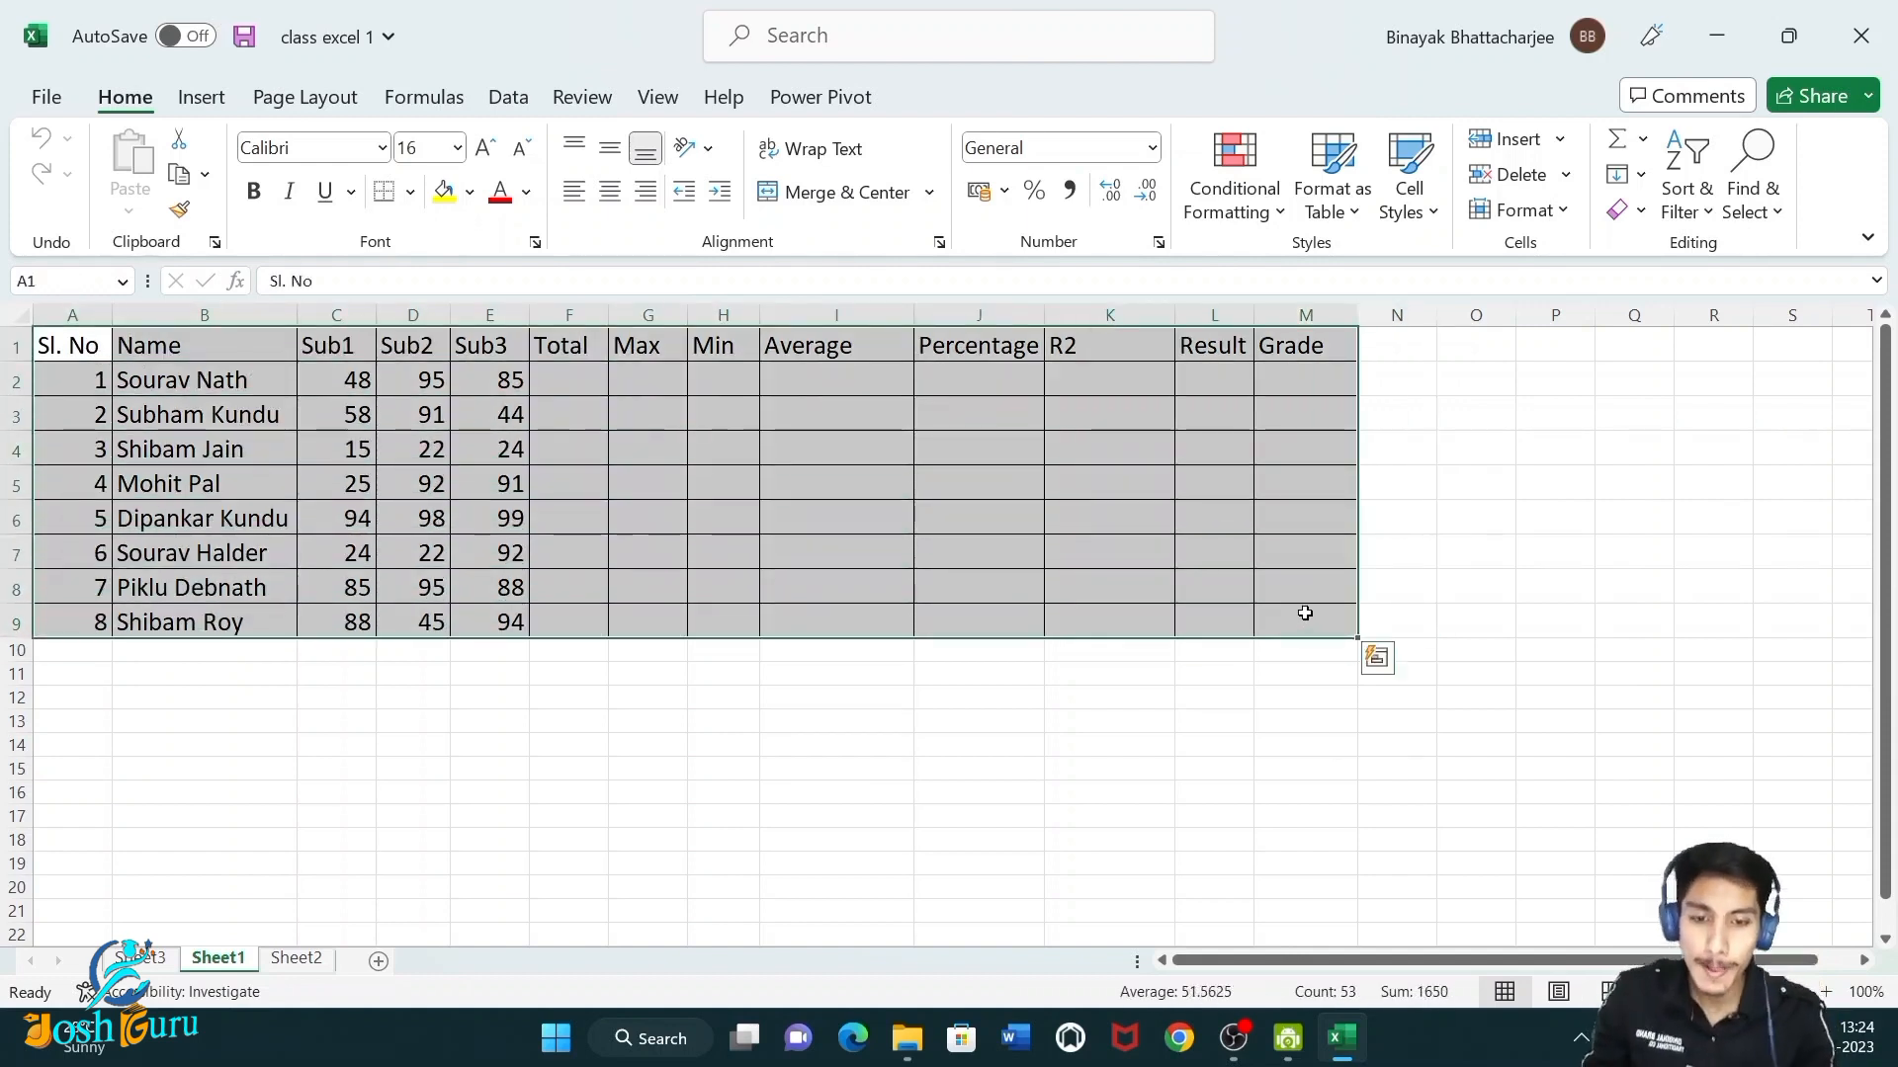
pyautogui.click(531, 790)
pyautogui.moveTo(55, 346); pyautogui.dragTo(213, 621)
pyautogui.click(187, 673)
pyautogui.click(98, 356)
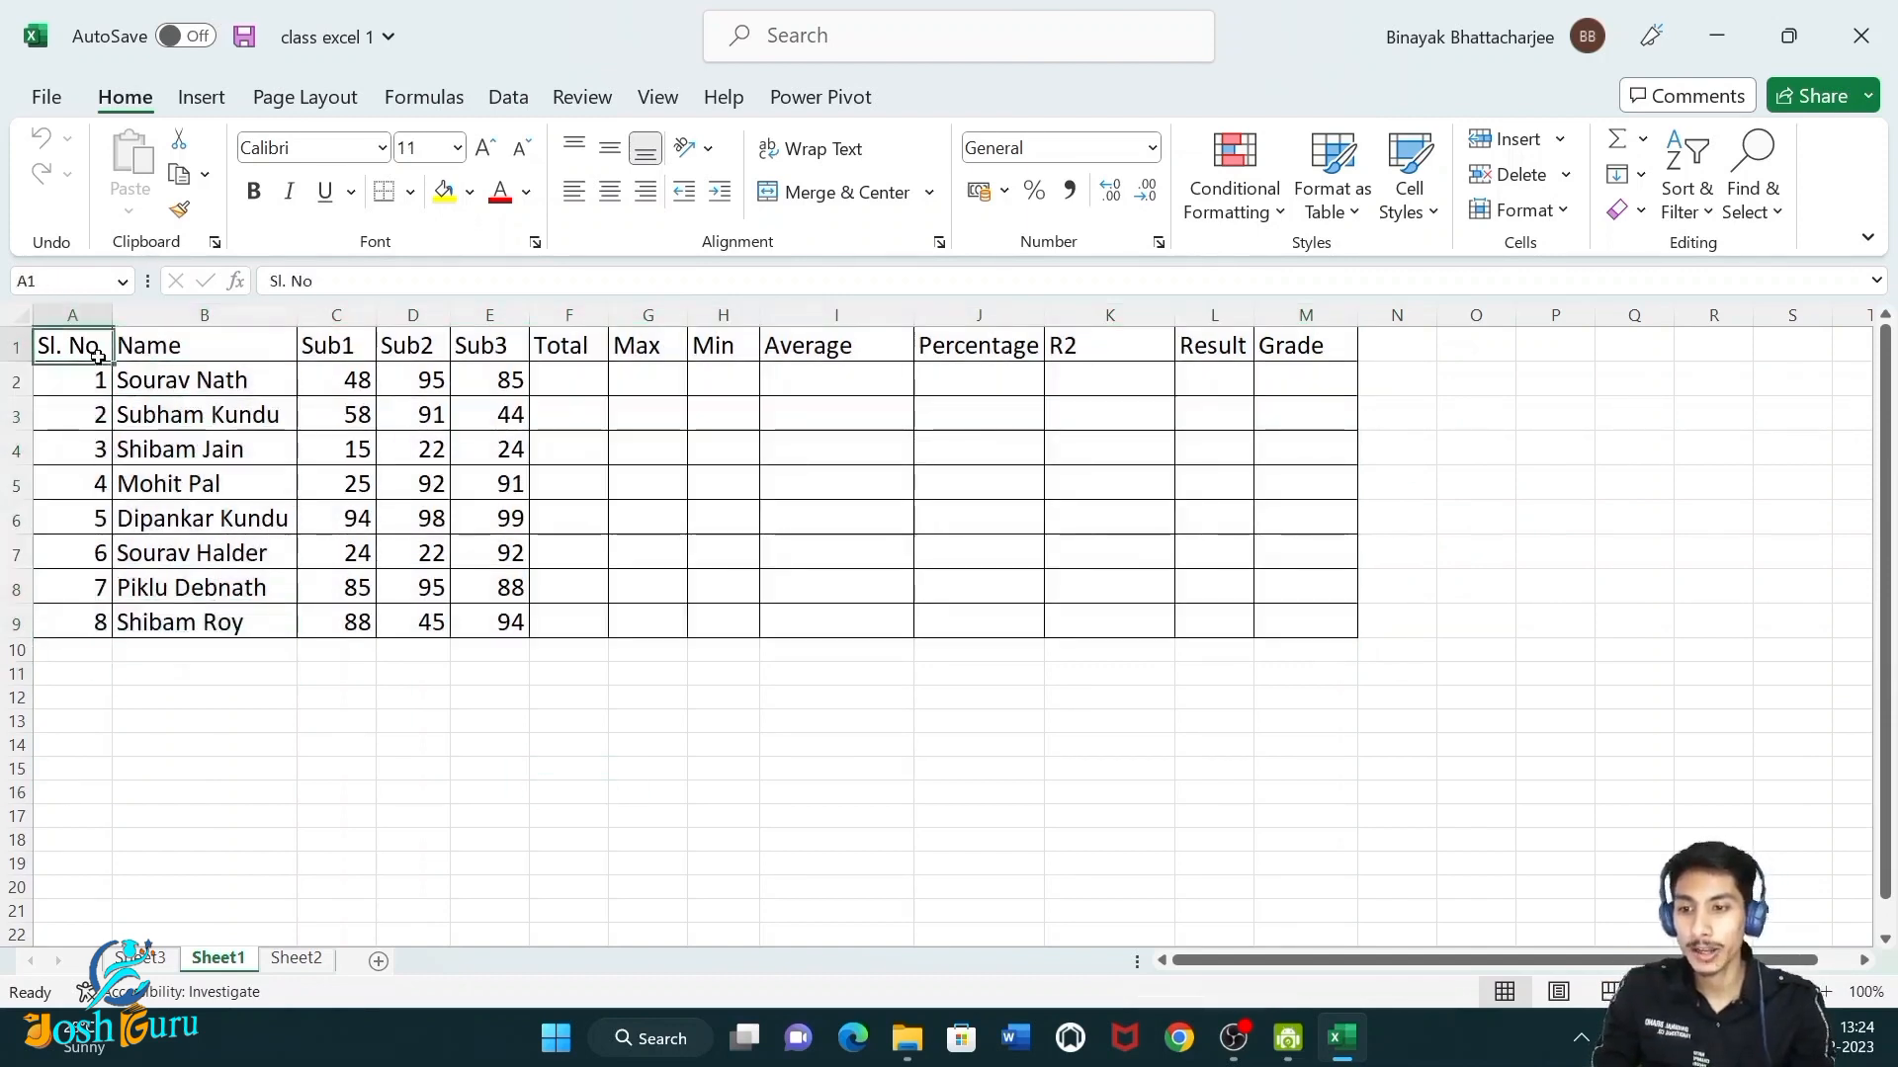
pyautogui.moveTo(98, 356); pyautogui.dragTo(98, 655)
pyautogui.moveTo(198, 348); pyautogui.dragTo(198, 653)
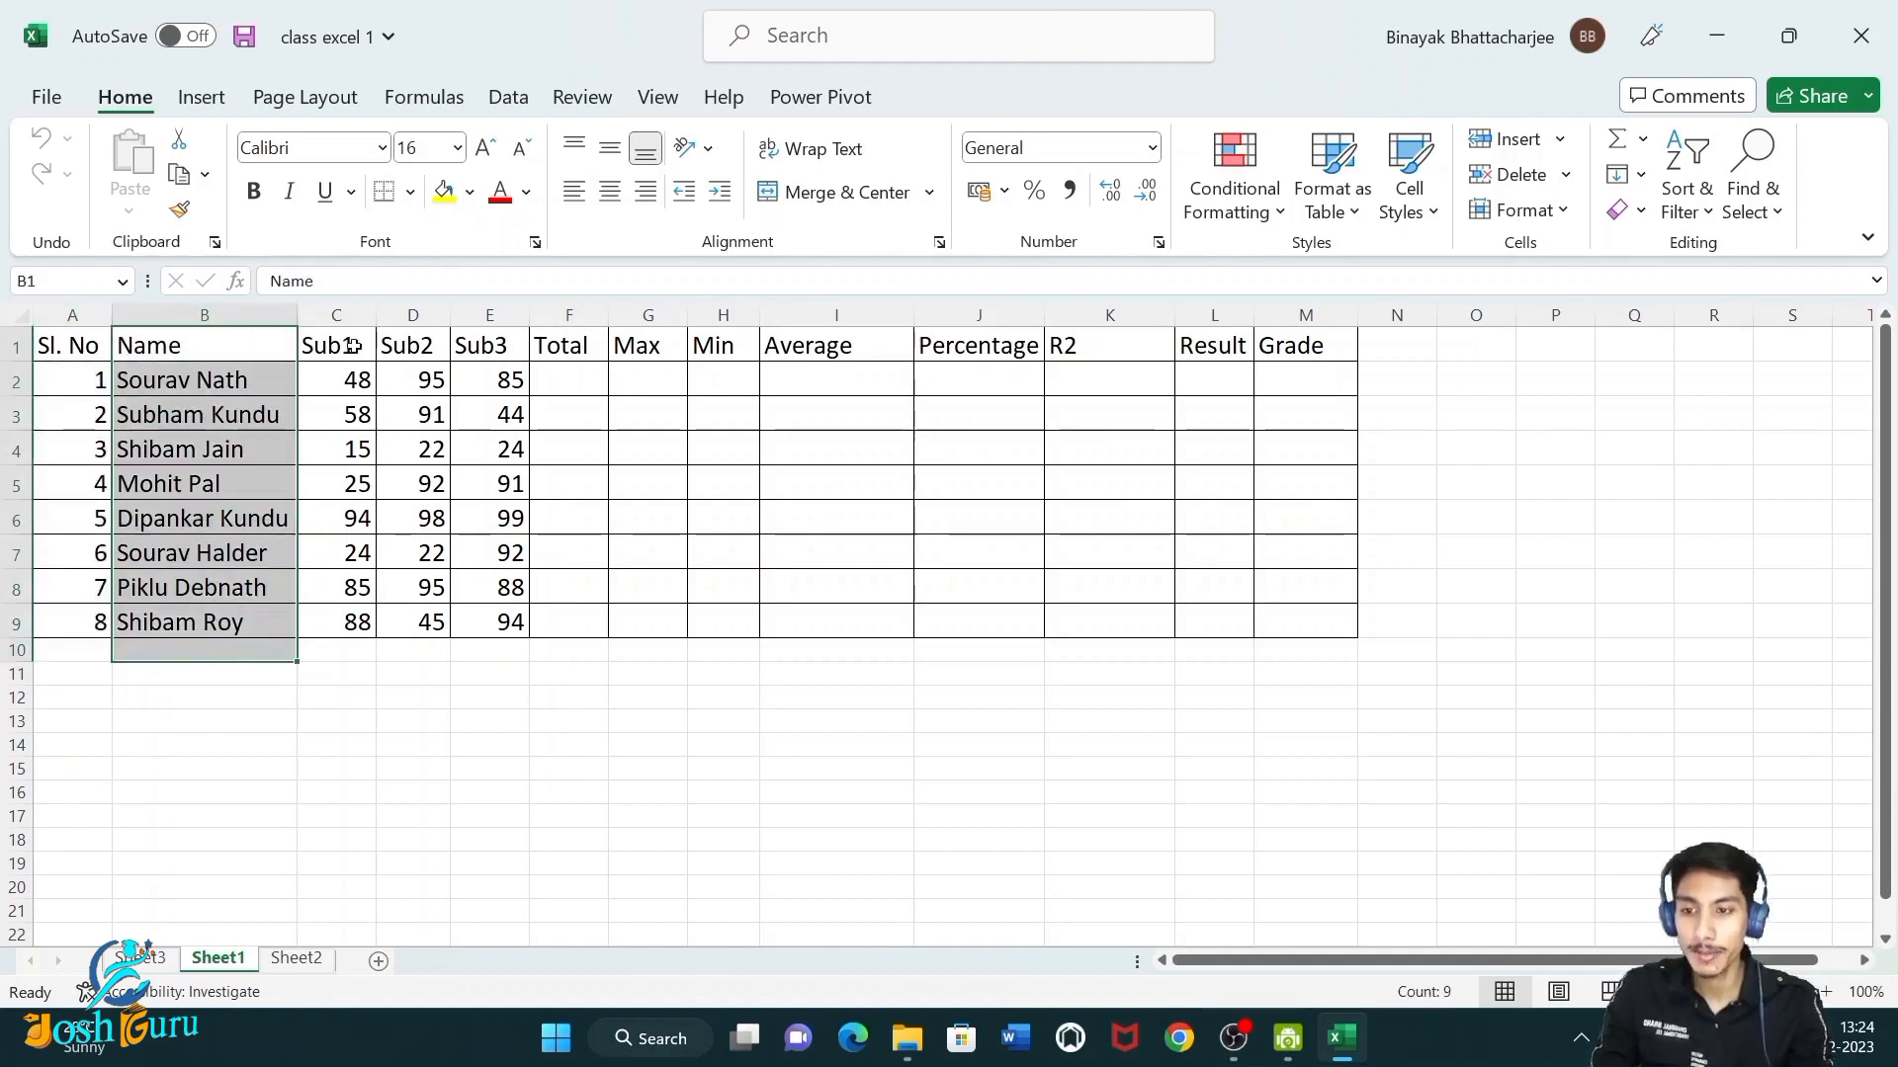
pyautogui.moveTo(317, 341); pyautogui.dragTo(497, 623)
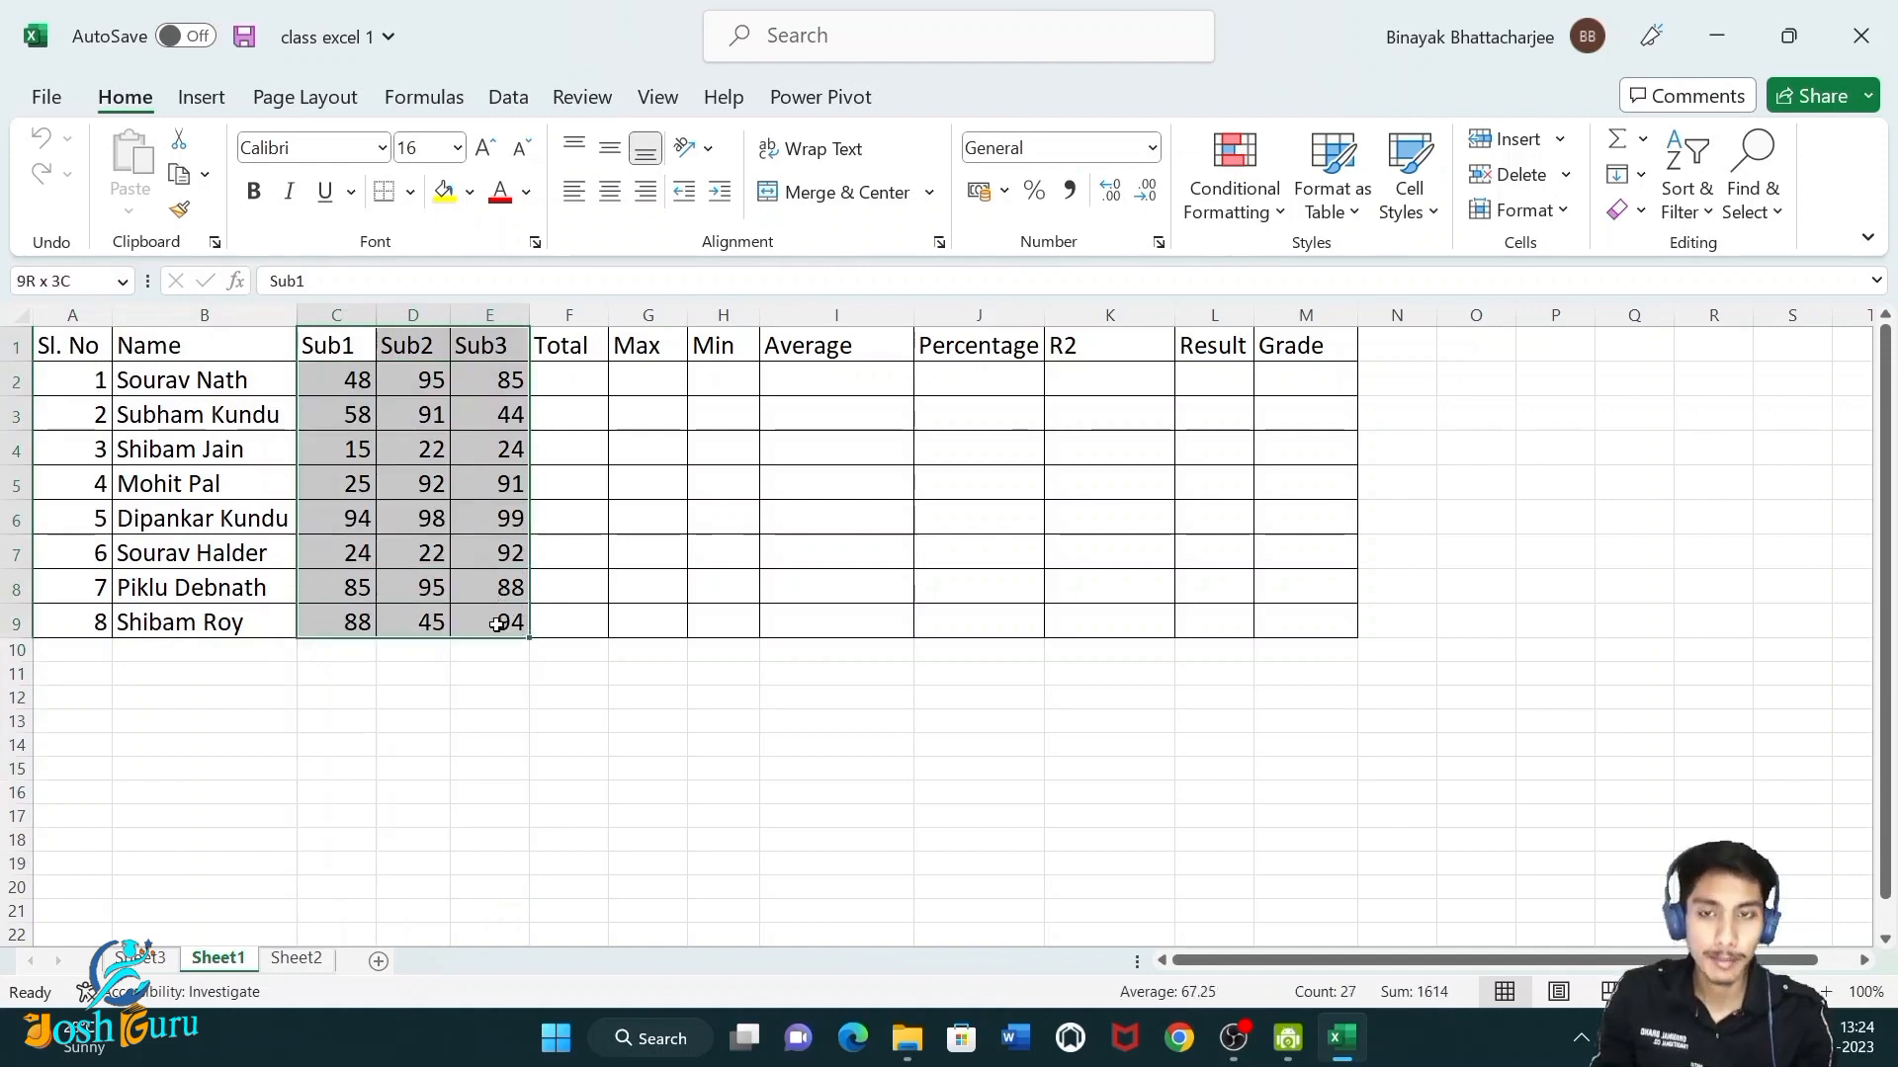
pyautogui.moveTo(568, 381); pyautogui.dragTo(1287, 632)
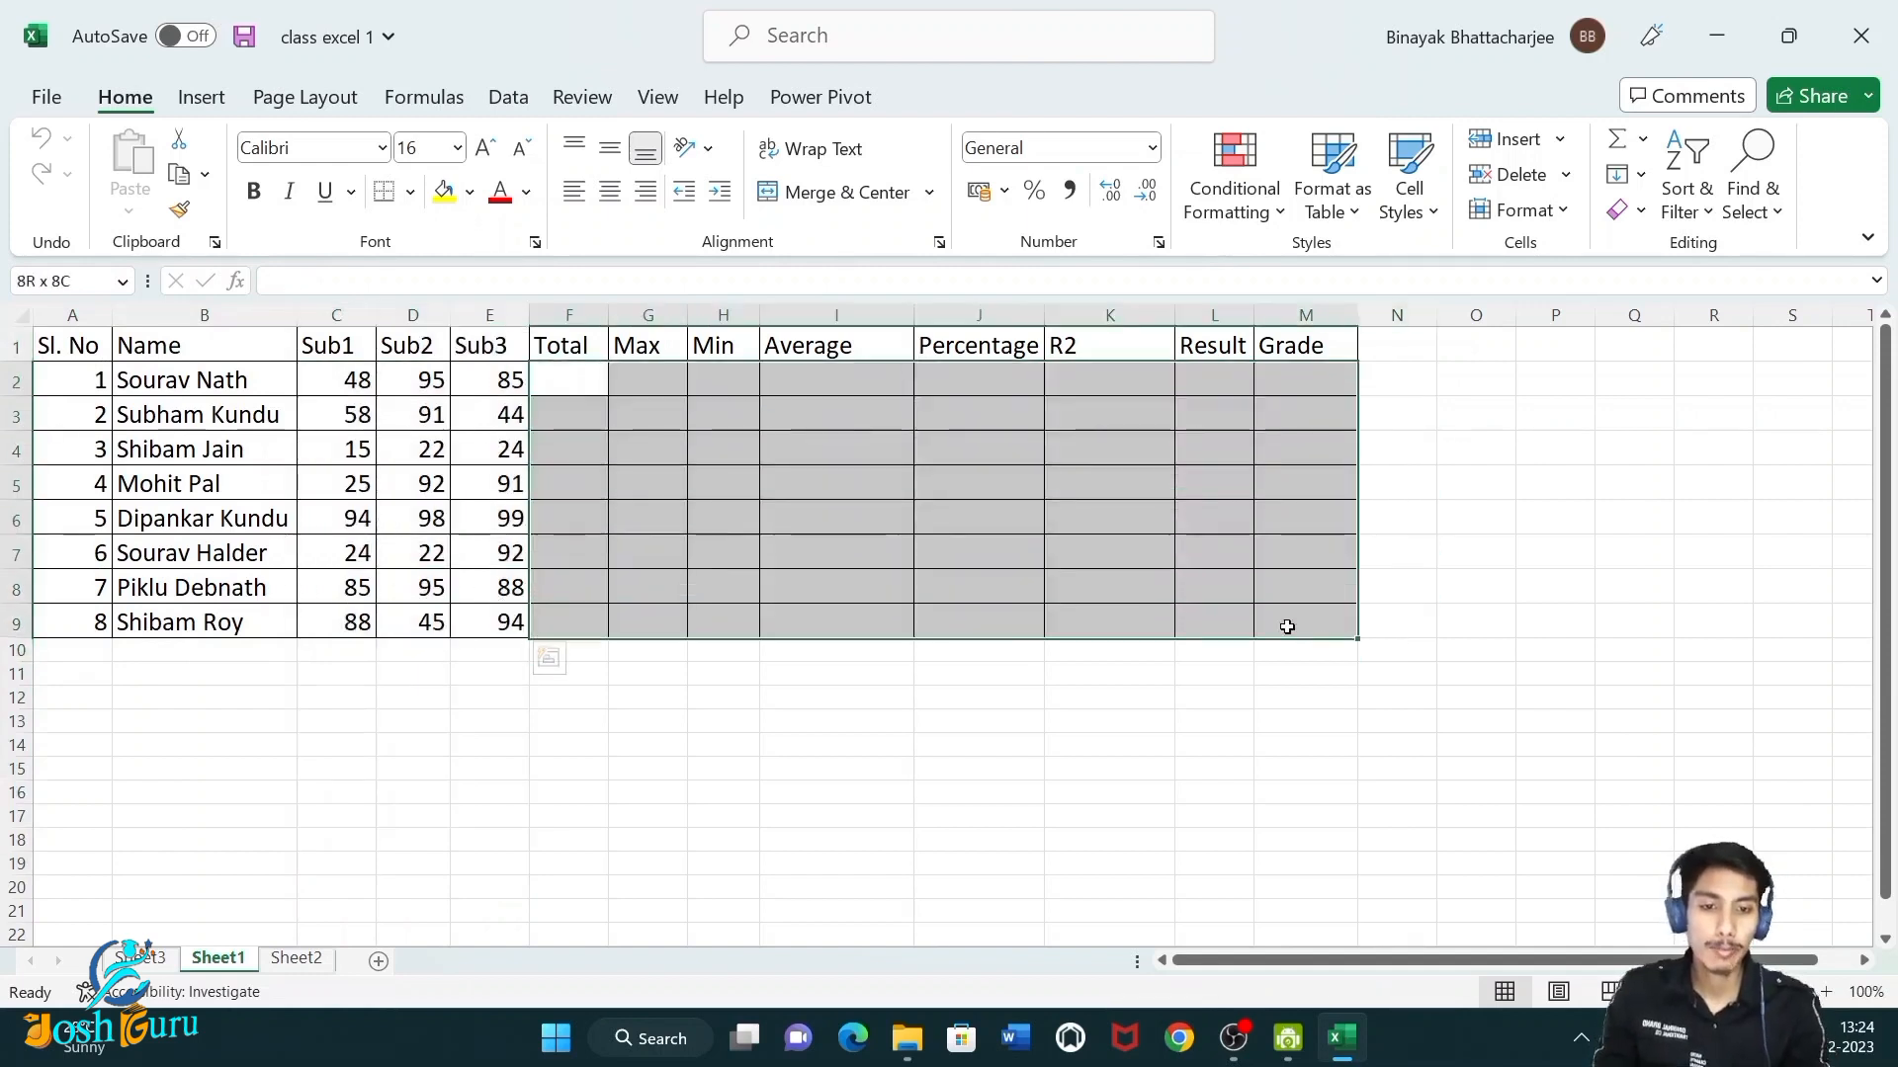
pyautogui.click(1031, 692)
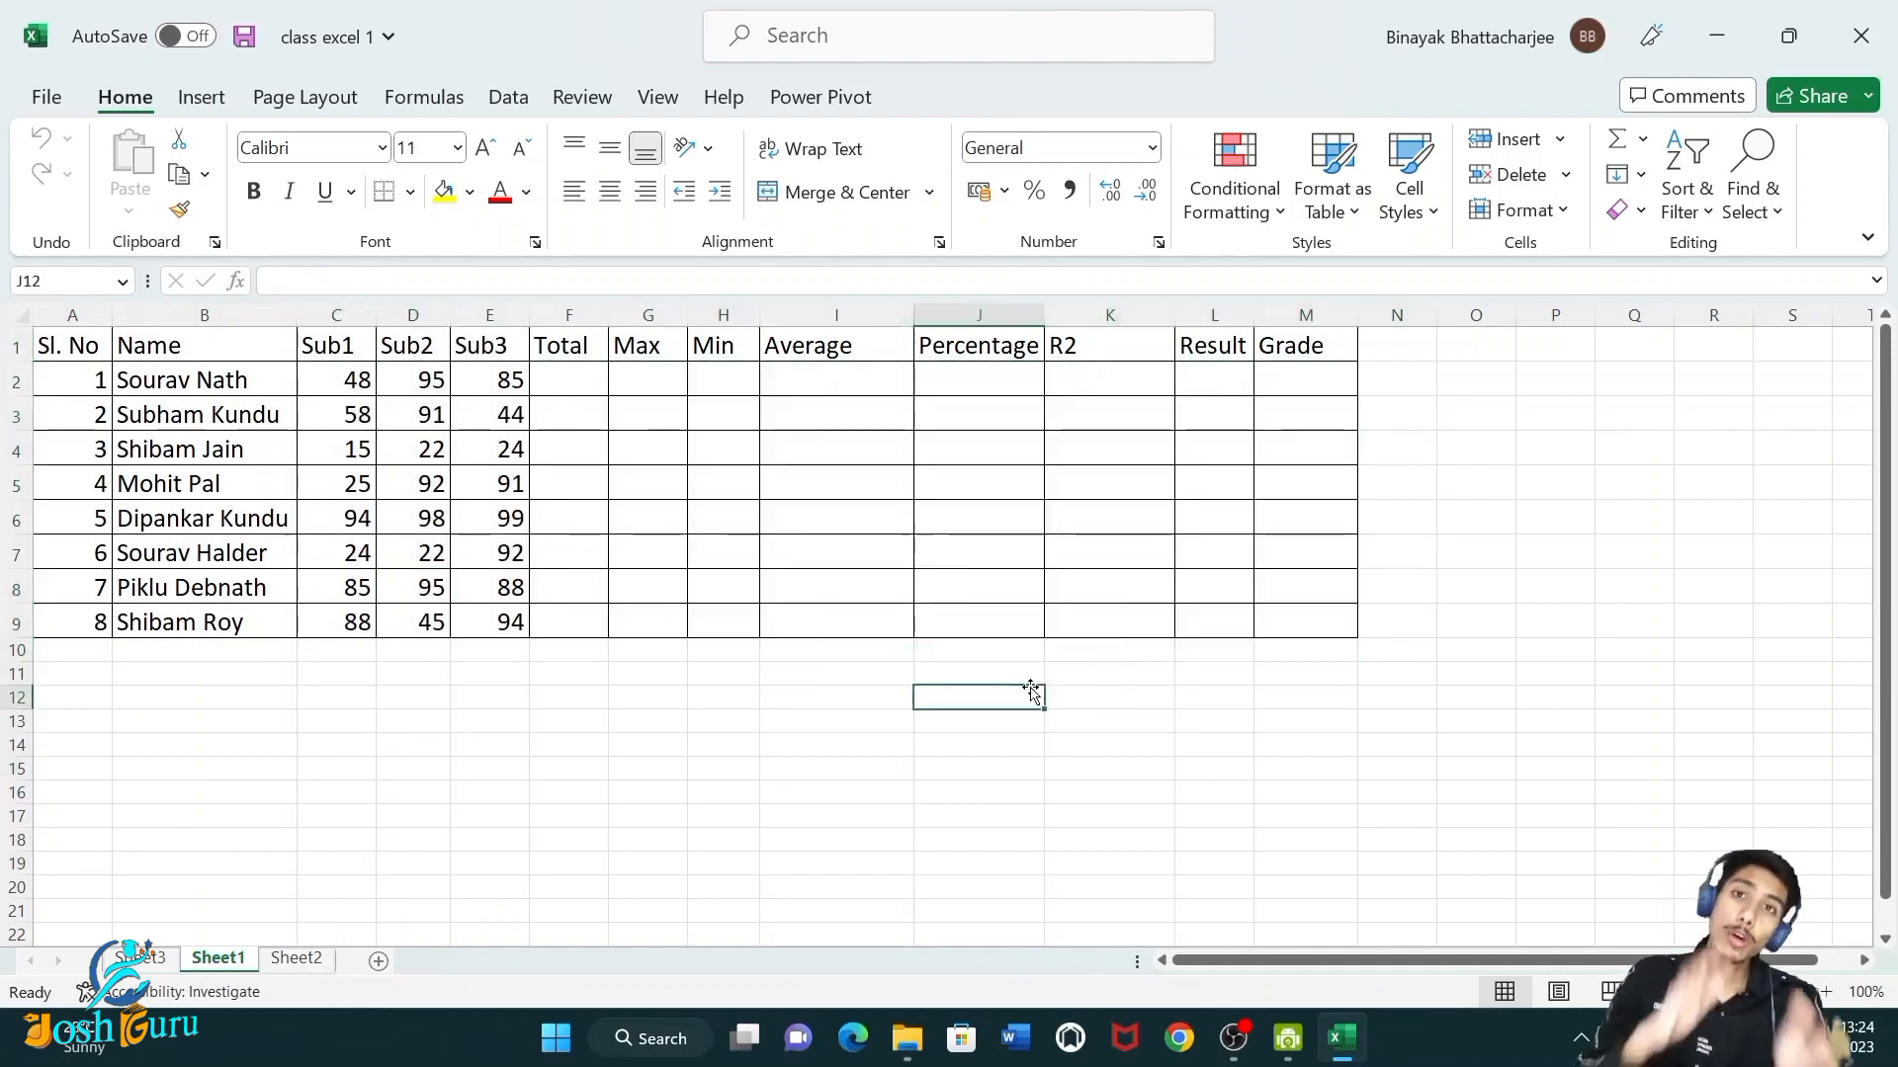
pyautogui.moveTo(571, 358); pyautogui.dragTo(803, 624)
pyautogui.click(757, 741)
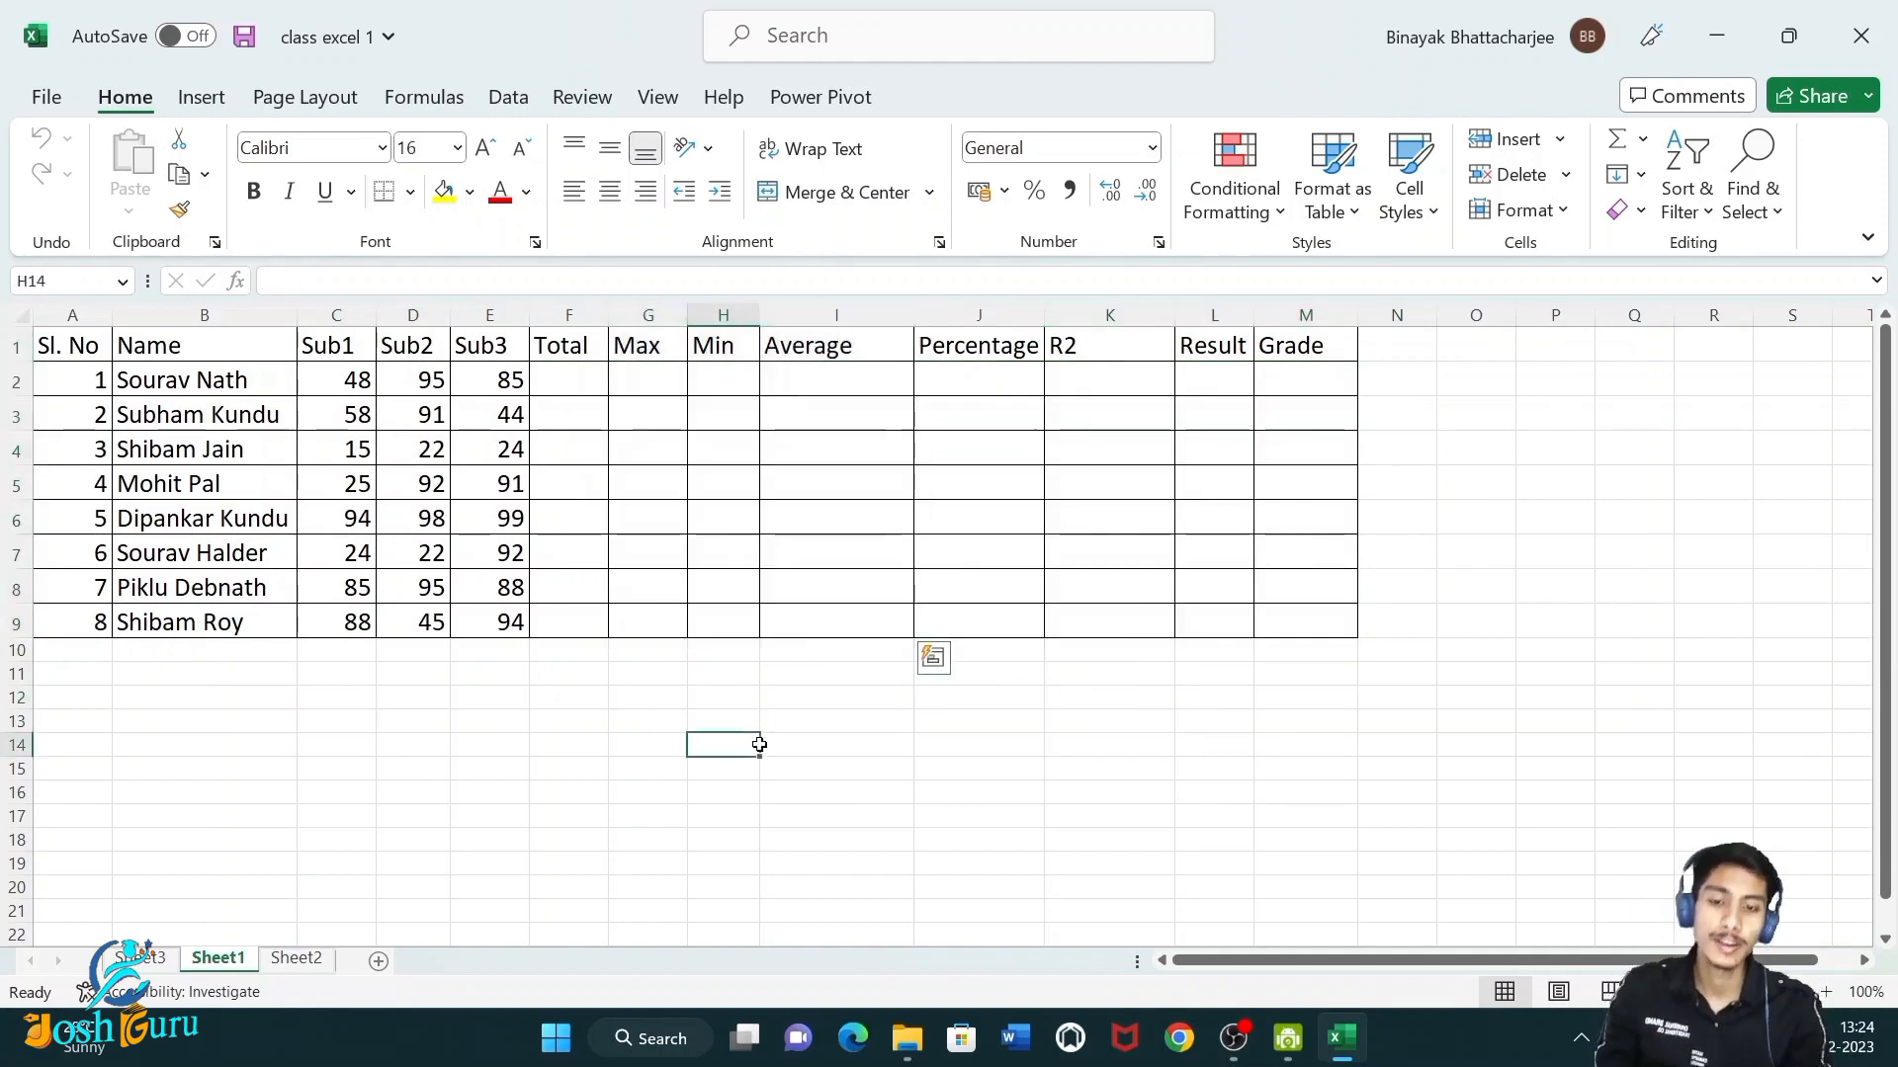
pyautogui.moveTo(568, 374); pyautogui.dragTo(822, 610)
pyautogui.click(721, 863)
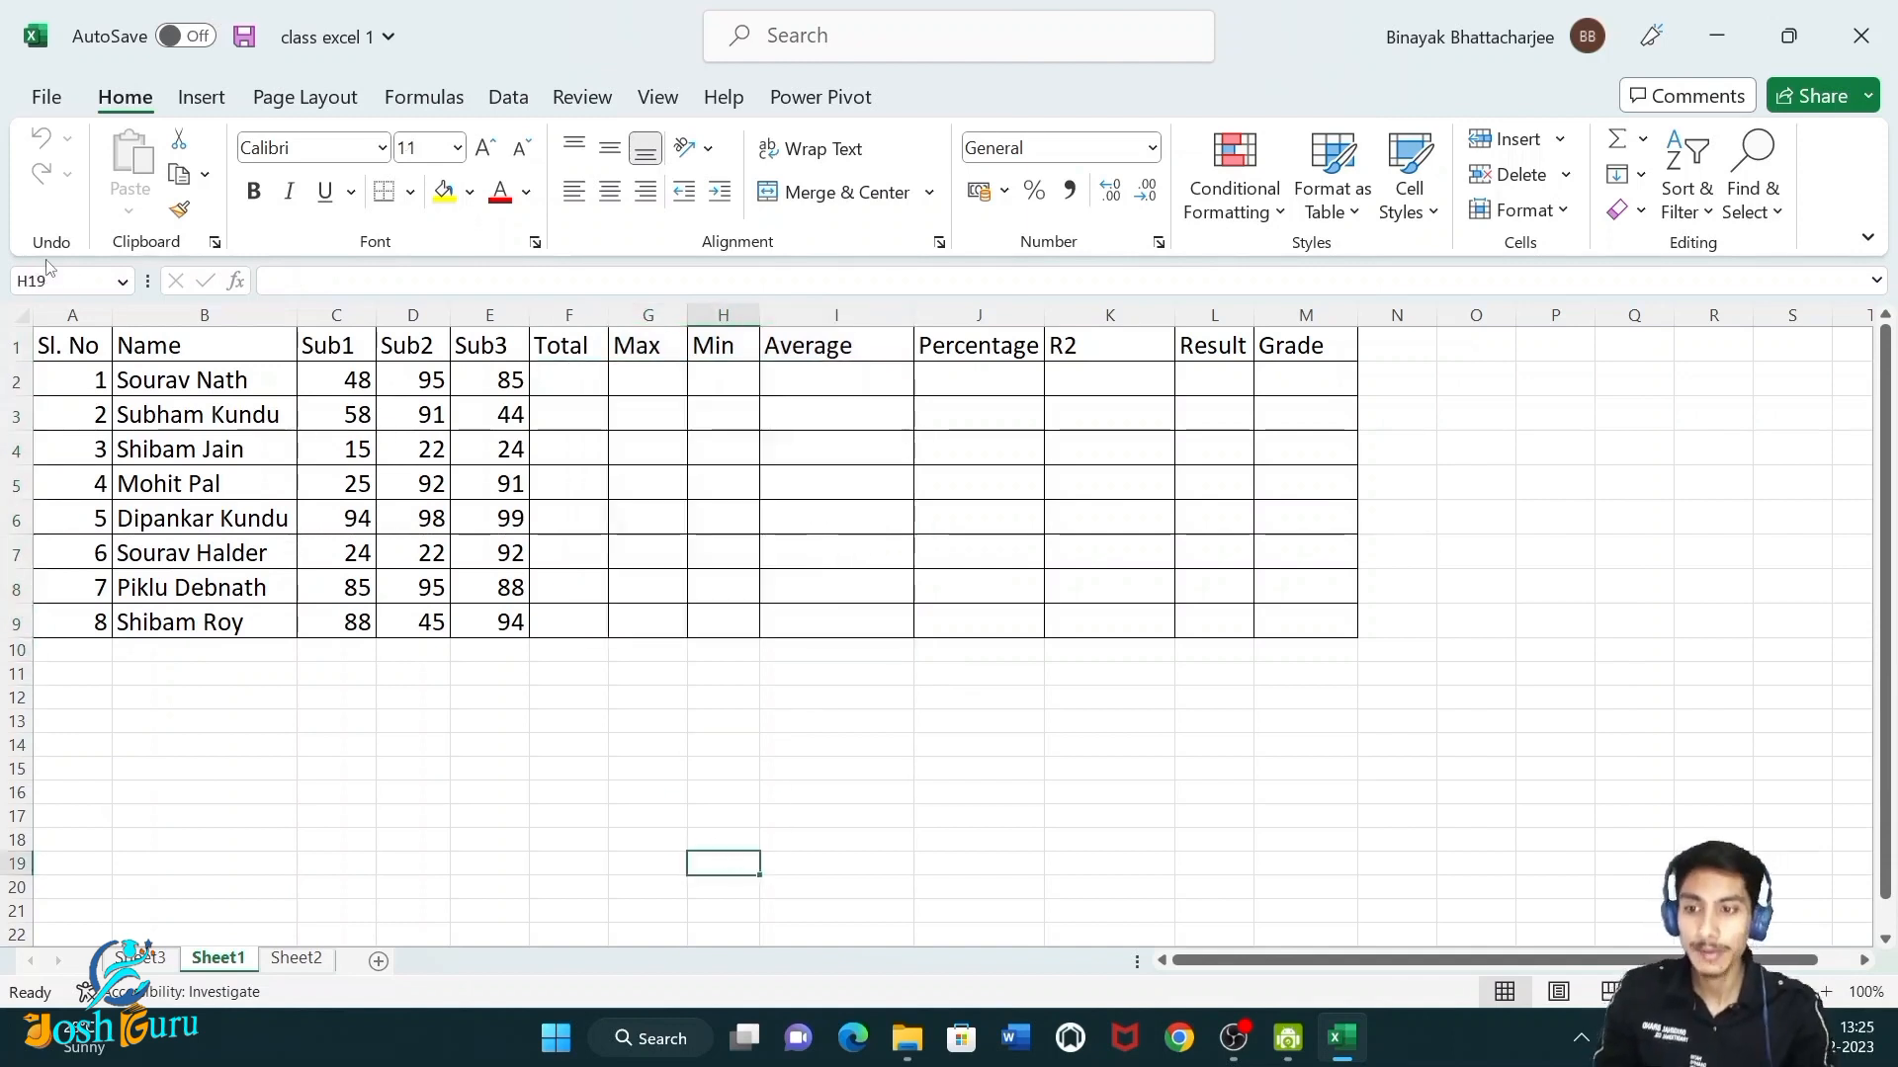
pyautogui.moveTo(71, 345); pyautogui.dragTo(1301, 618)
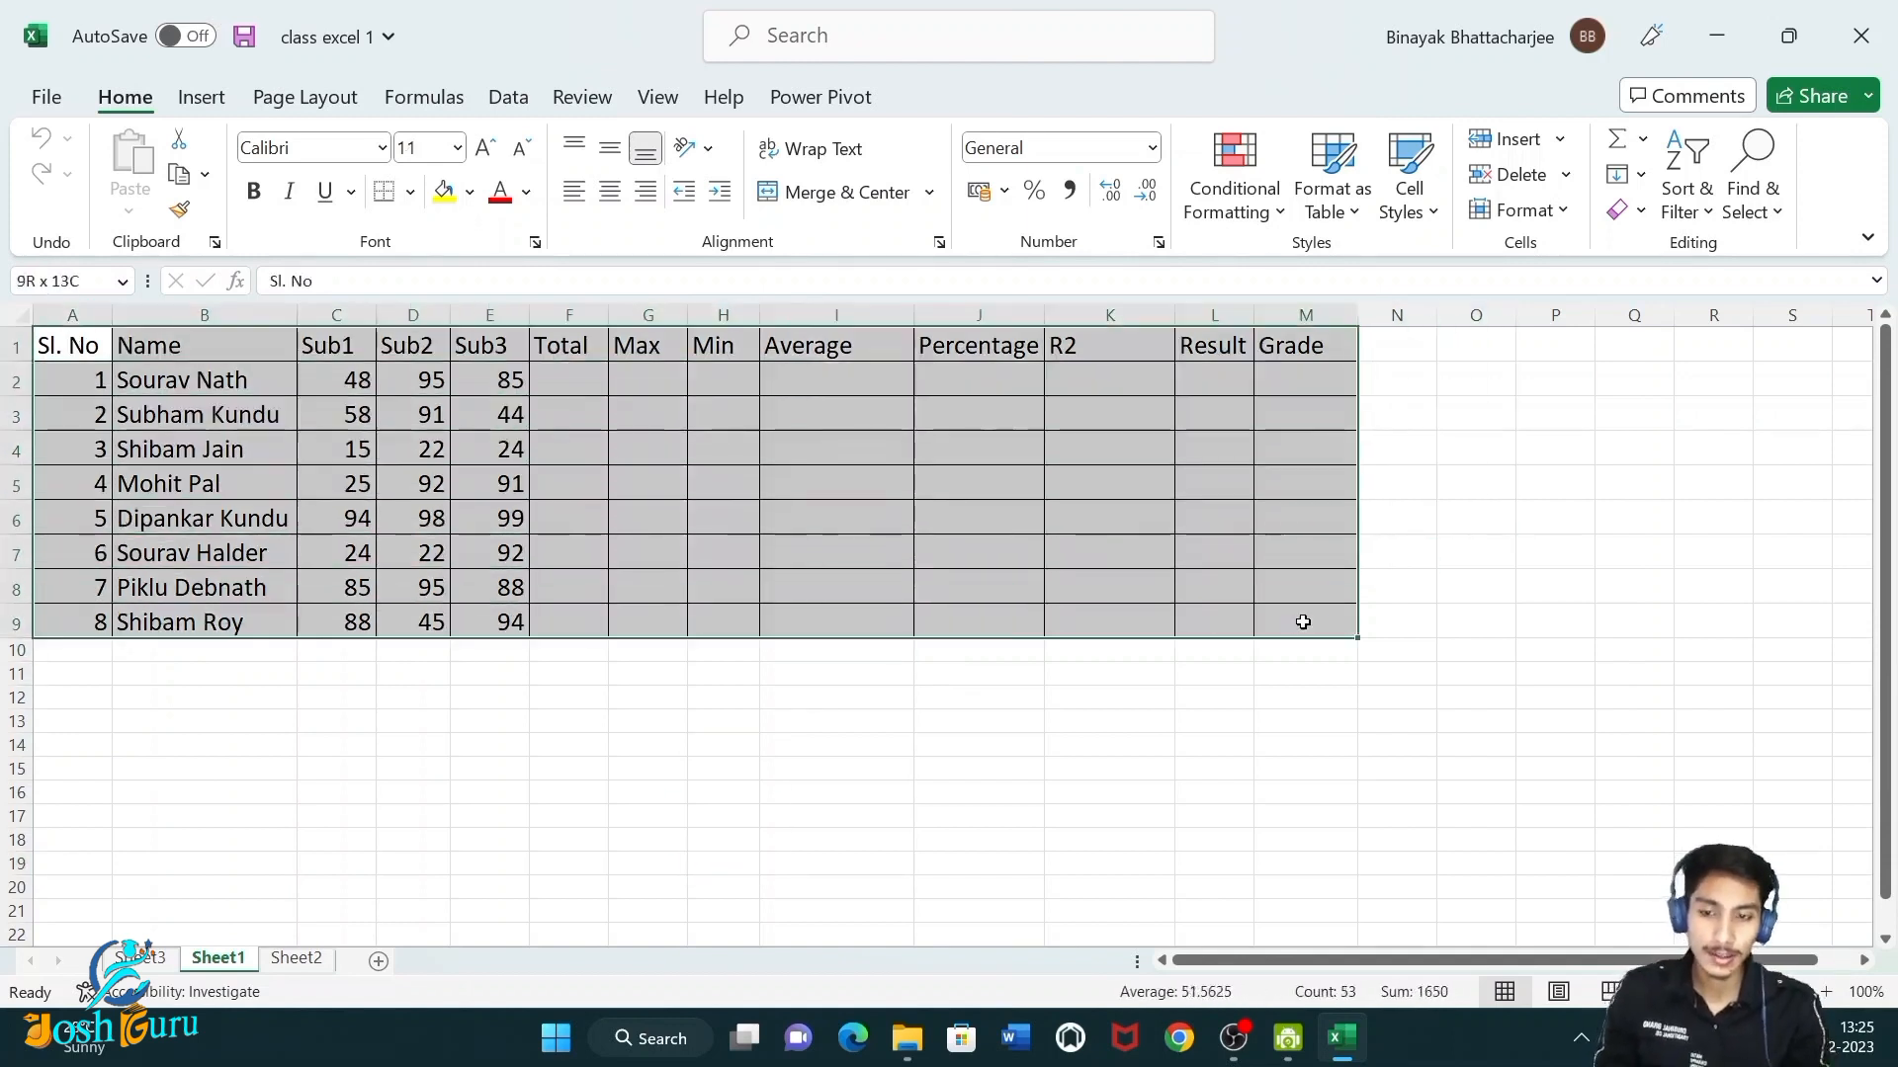
pyautogui.click(745, 791)
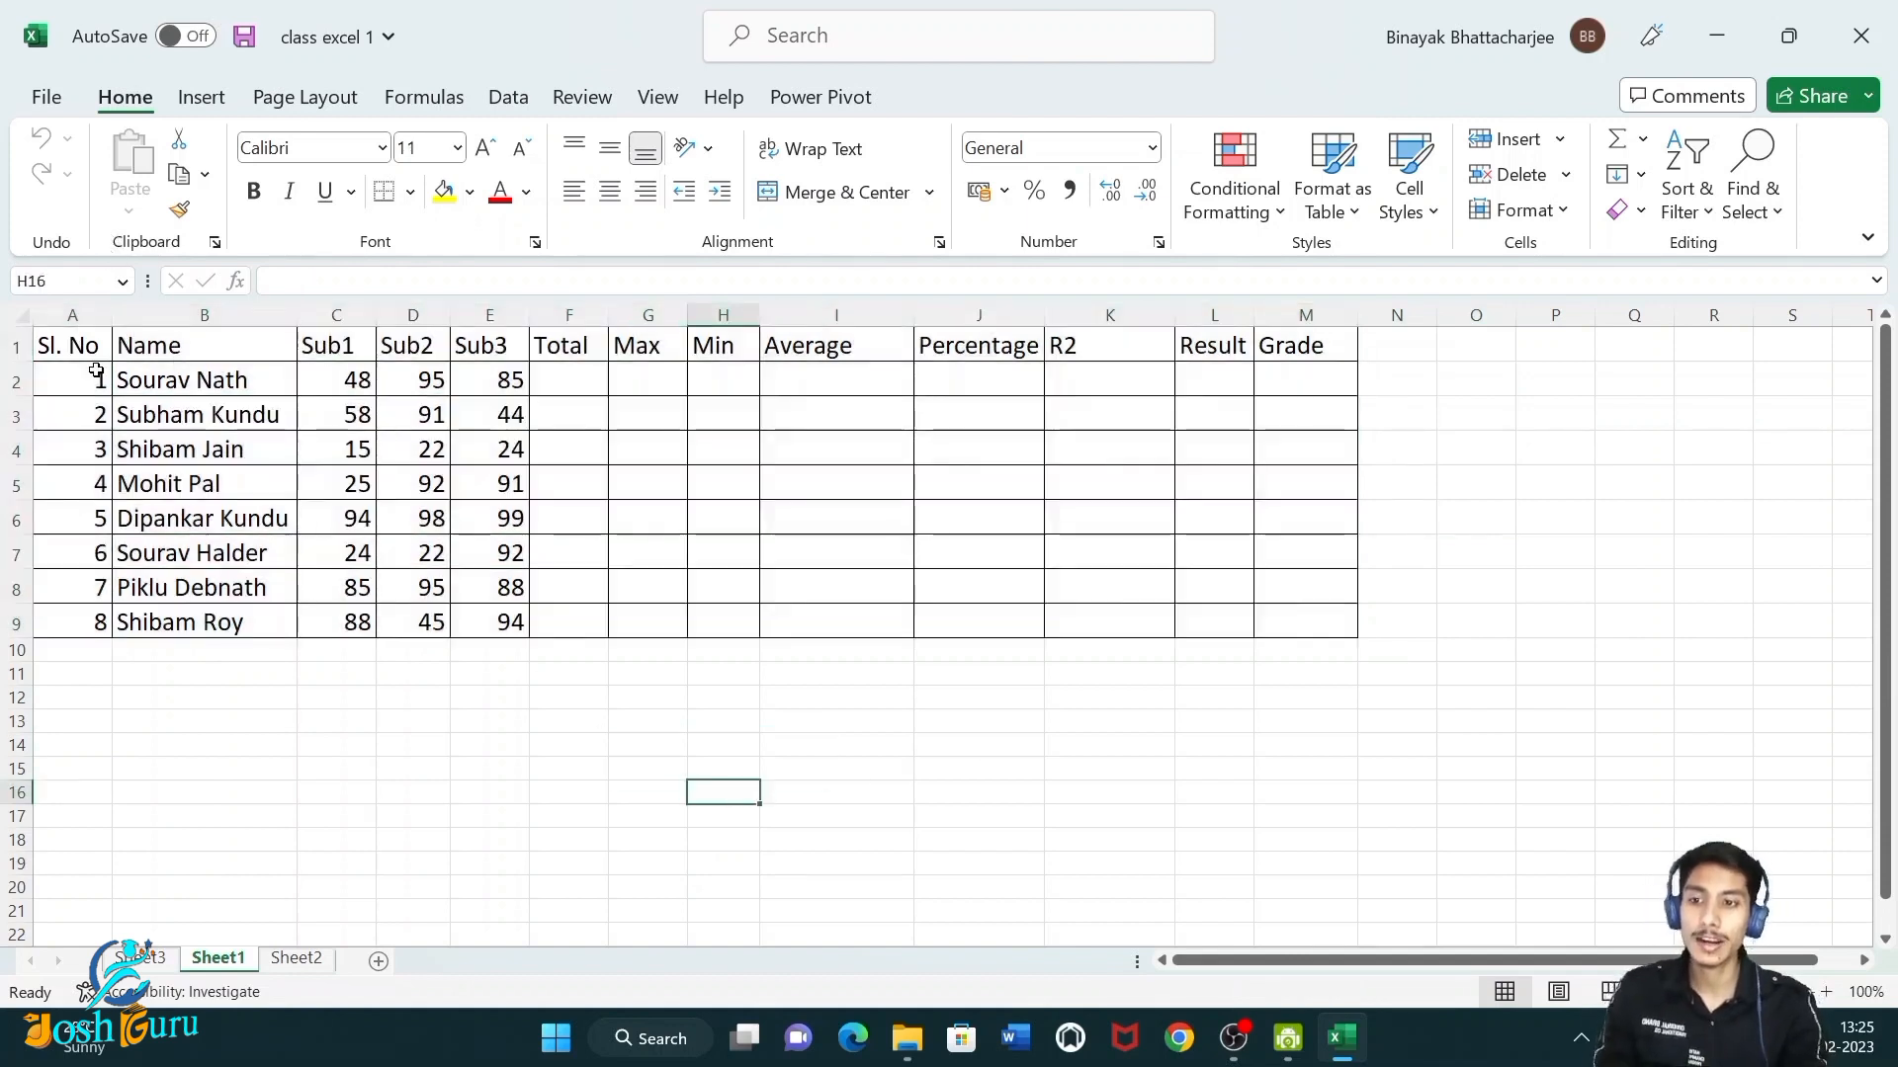
pyautogui.moveTo(71, 346); pyautogui.dragTo(1106, 552)
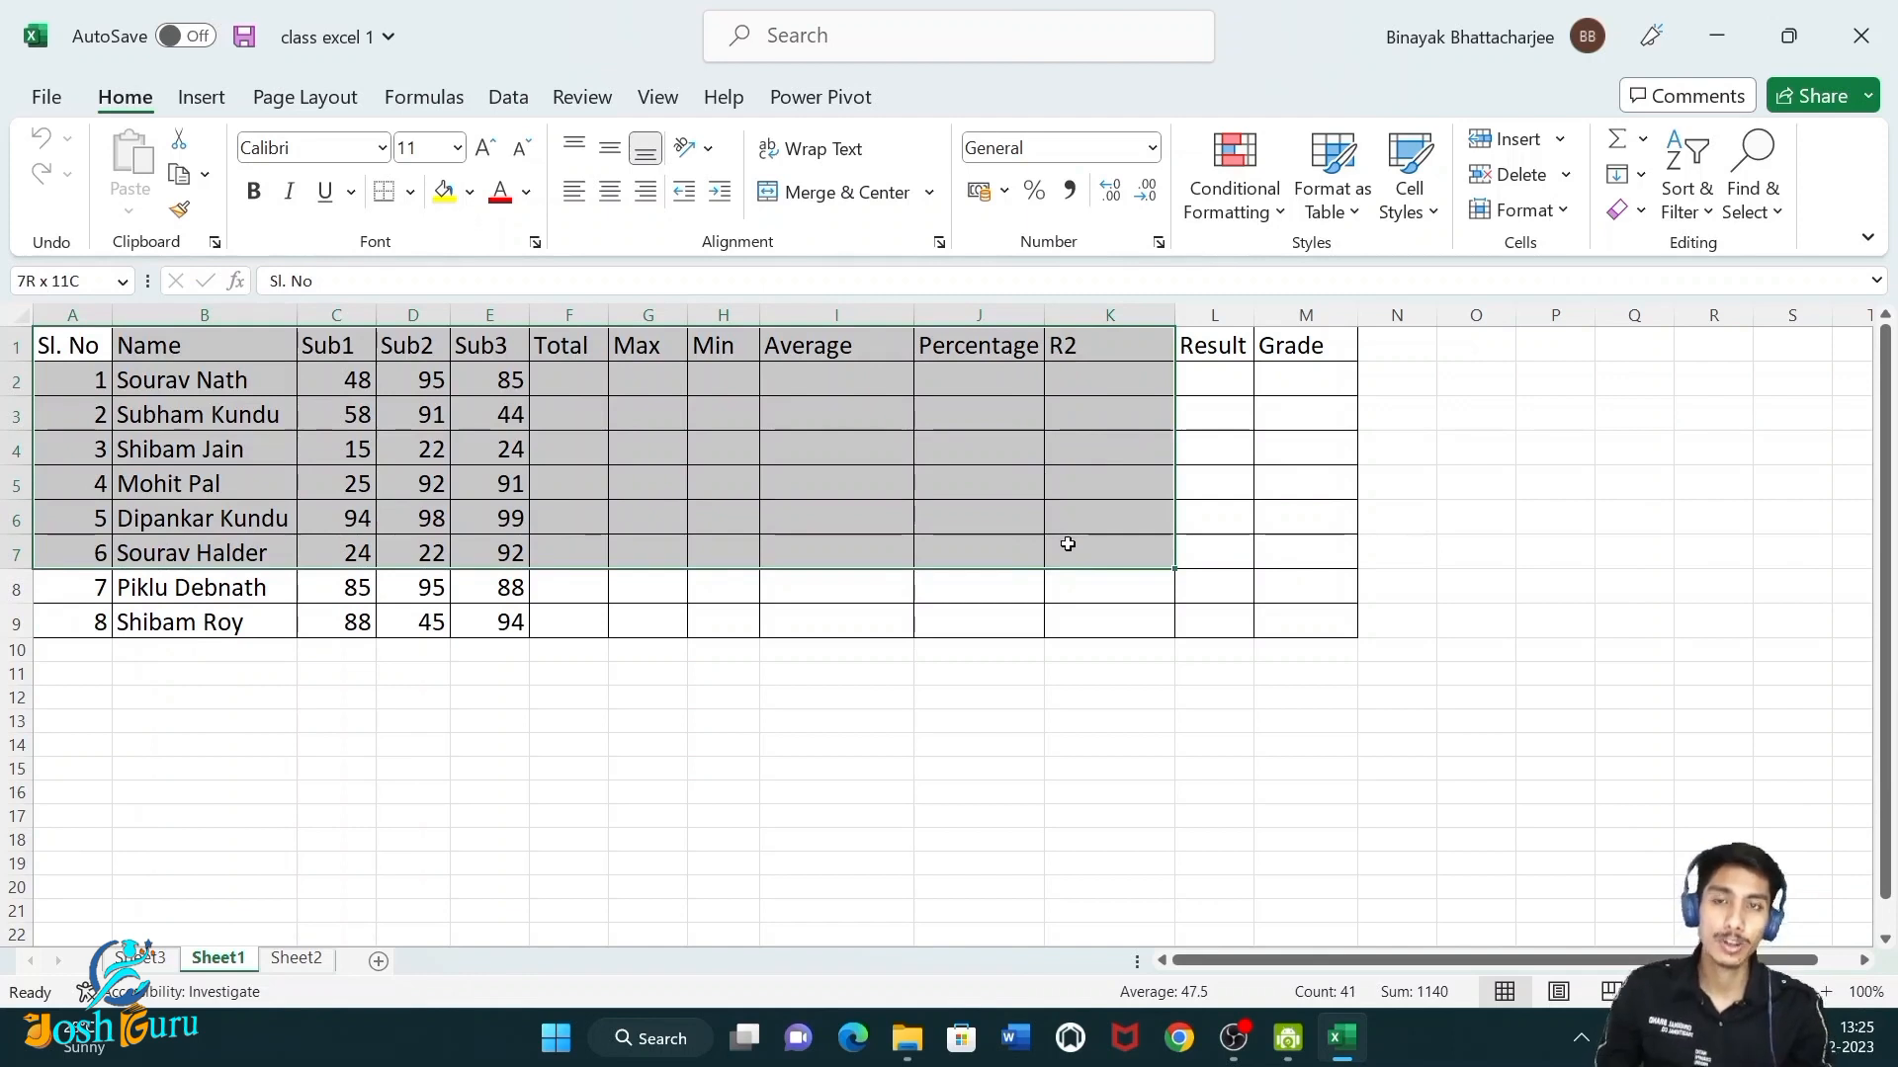
pyautogui.moveTo(1068, 544); pyautogui.dragTo(1233, 487)
pyautogui.click(1110, 619)
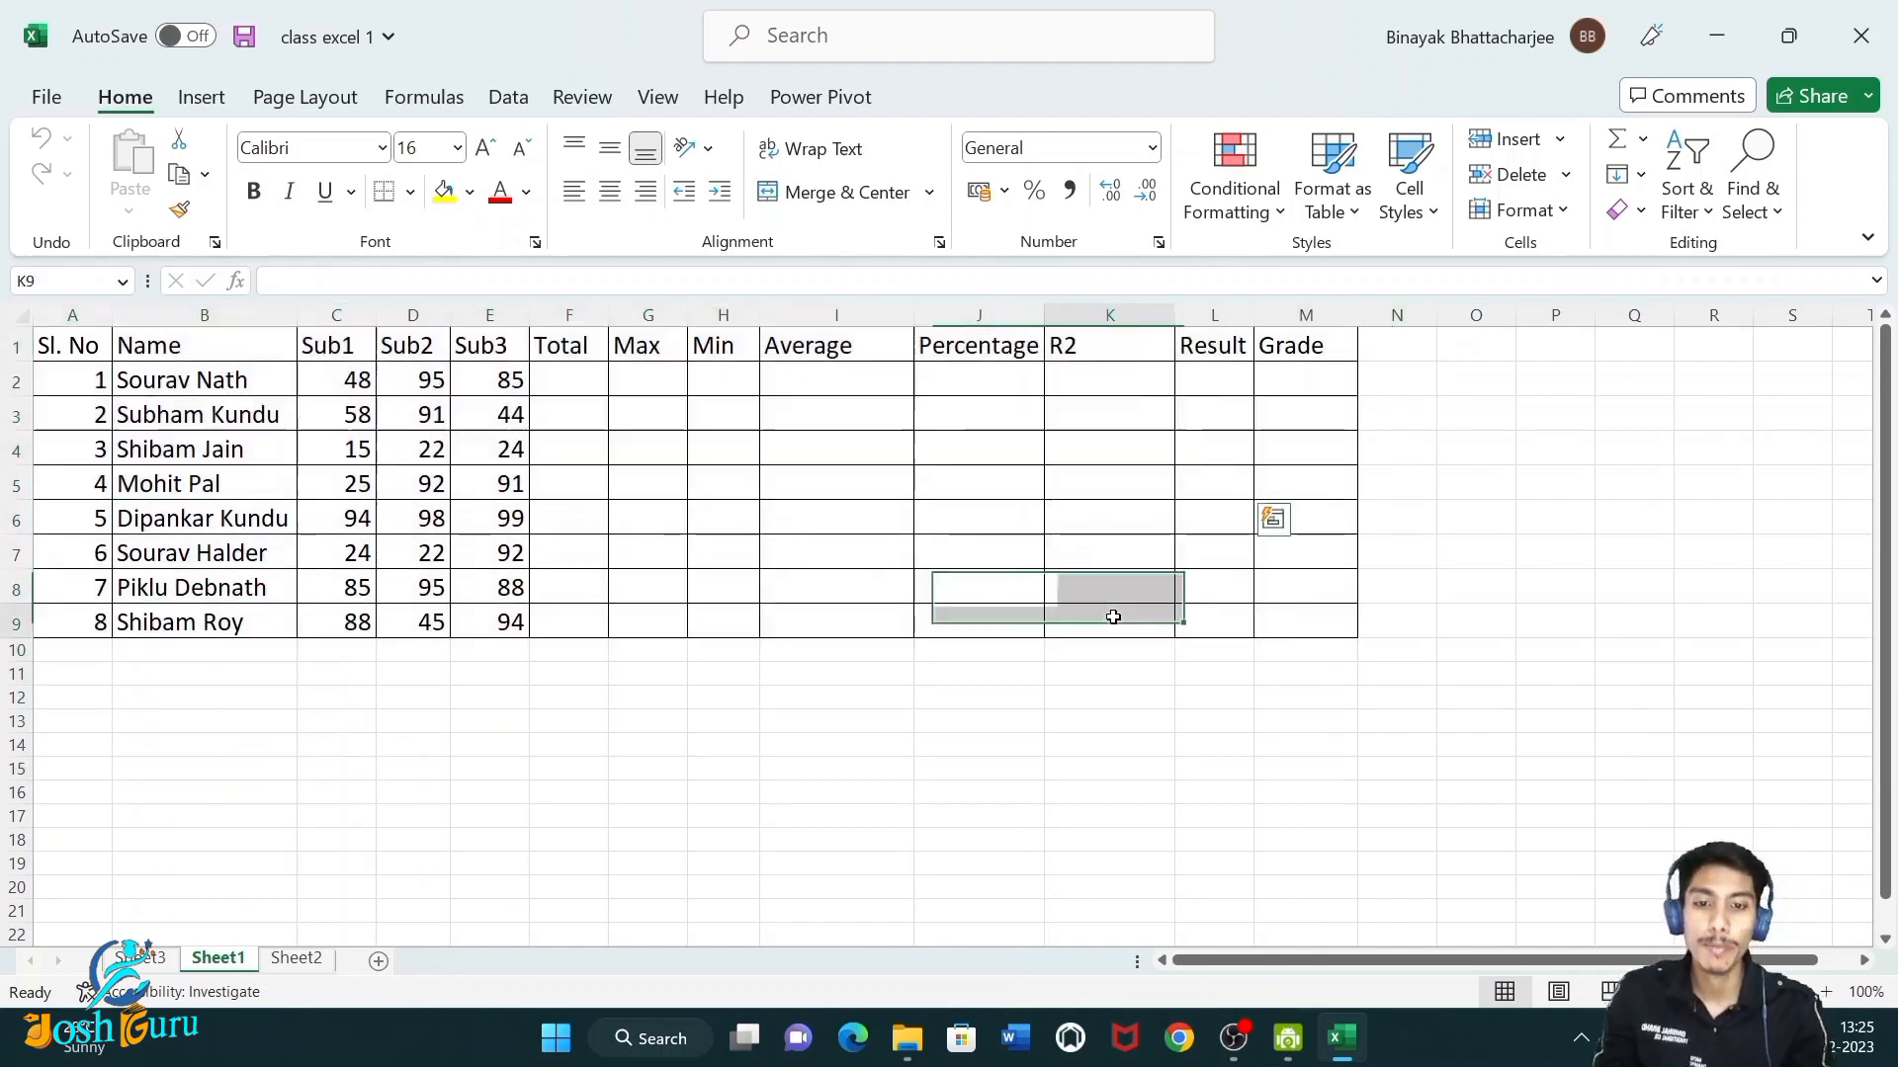
# Add filter buttons to the header row of the range A1:M9.
pyautogui.moveTo(88, 354); pyautogui.dragTo(1271, 623)
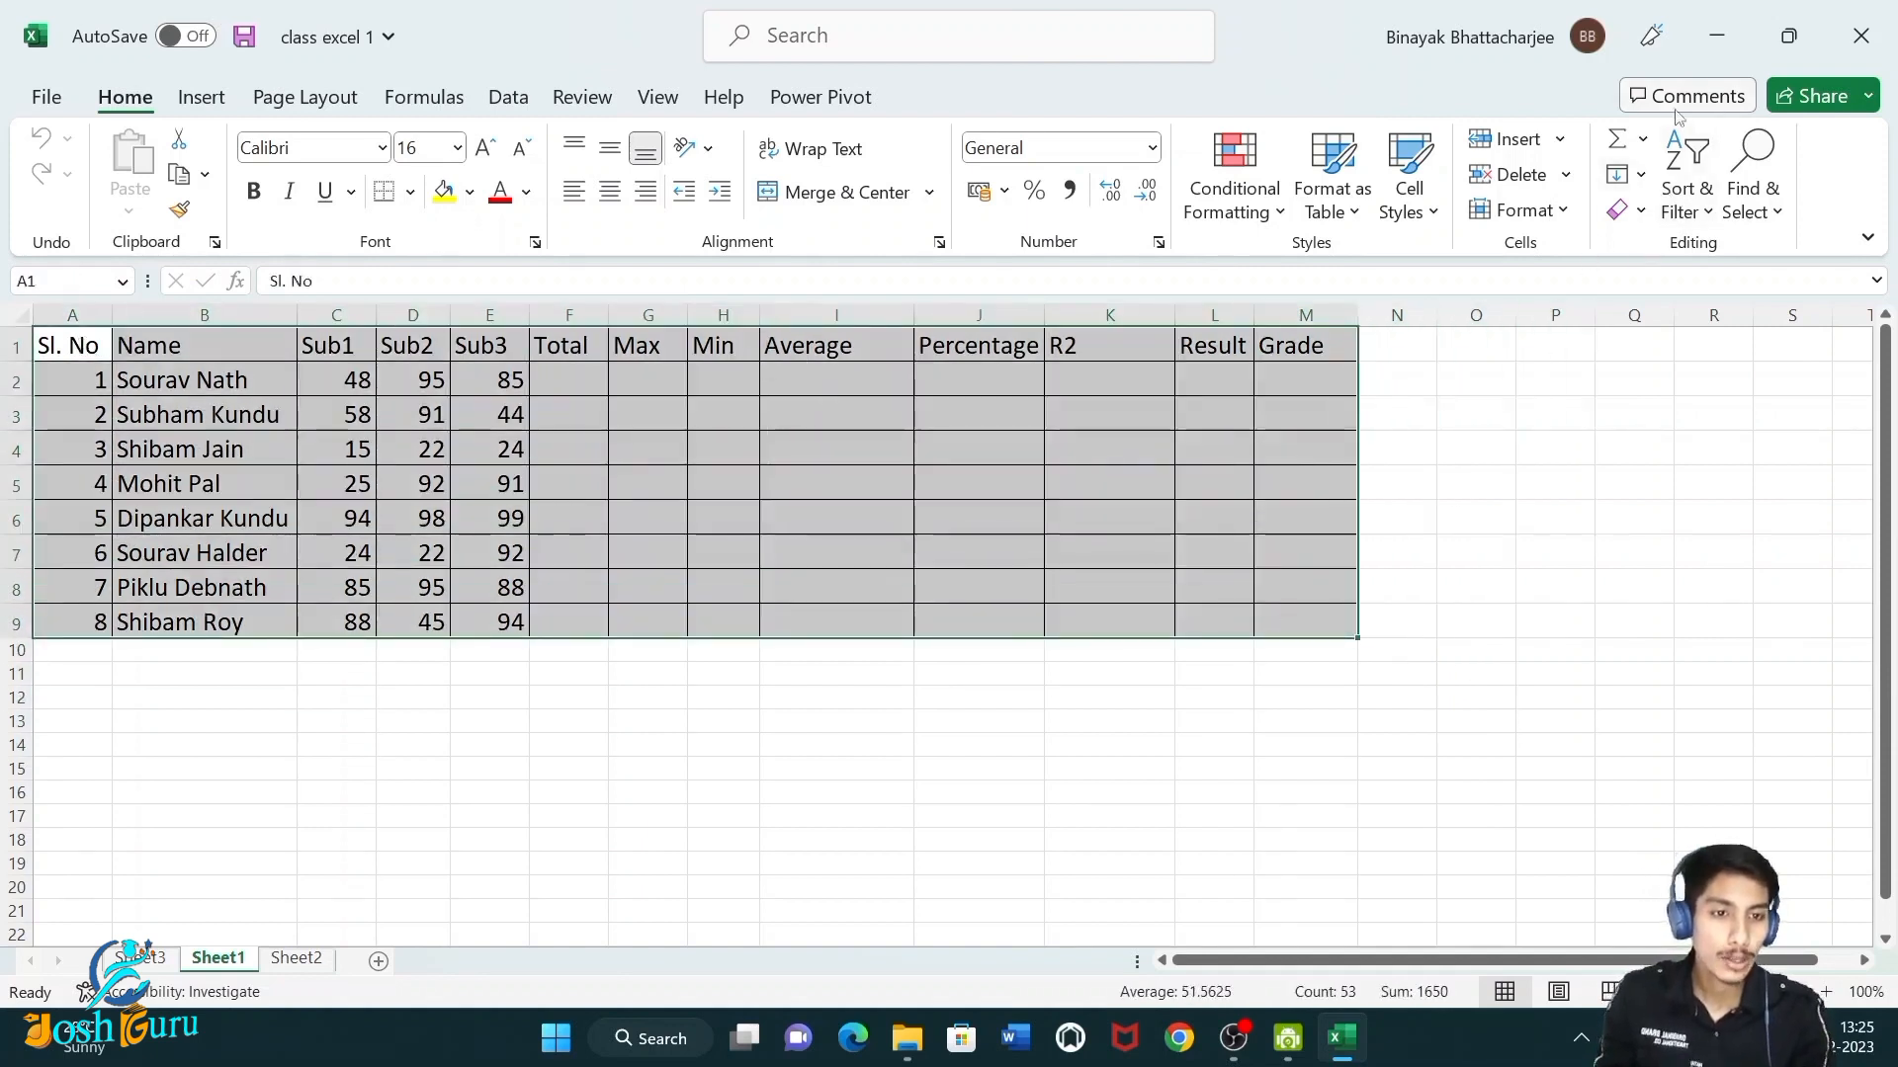
pyautogui.click(1678, 224)
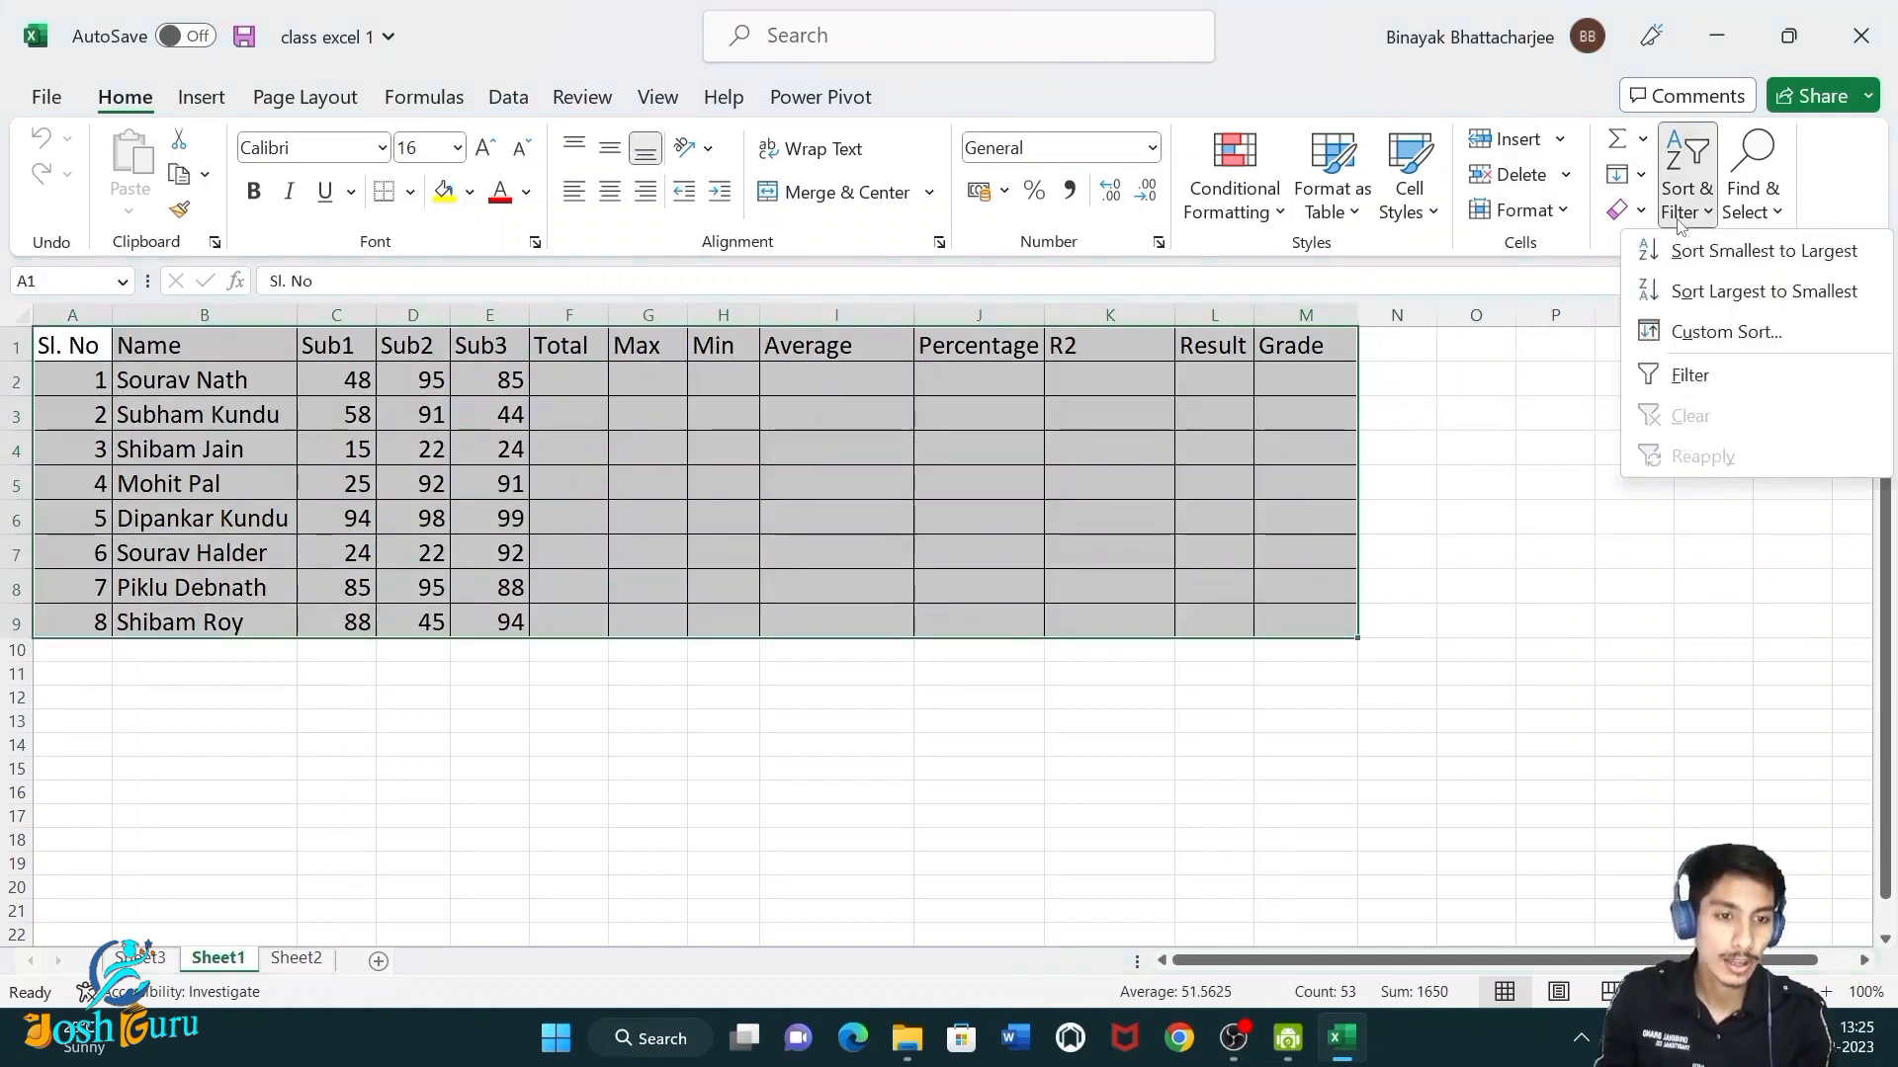
pyautogui.click(1721, 377)
pyautogui.click(199, 701)
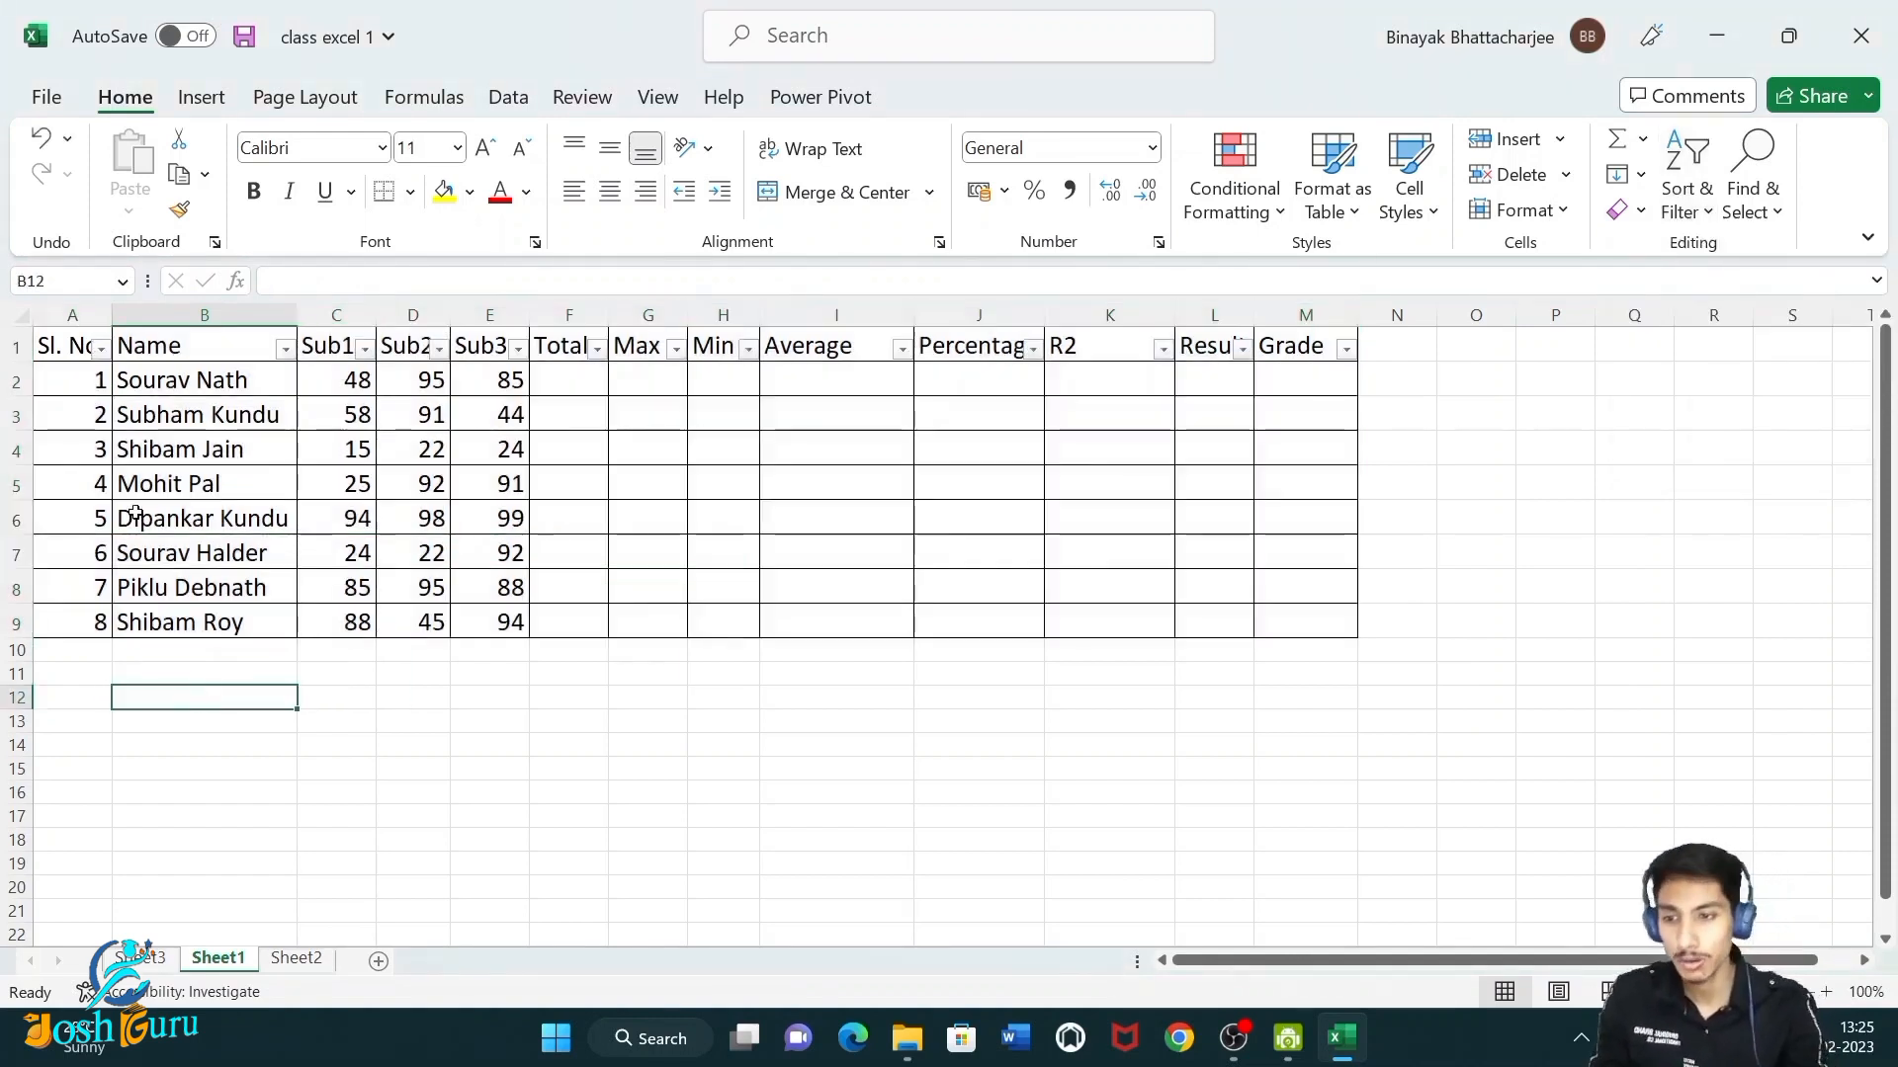
# Inspect the filter buttons on the Sl. No, Name and Sub1 column headers.
pyautogui.click(87, 345)
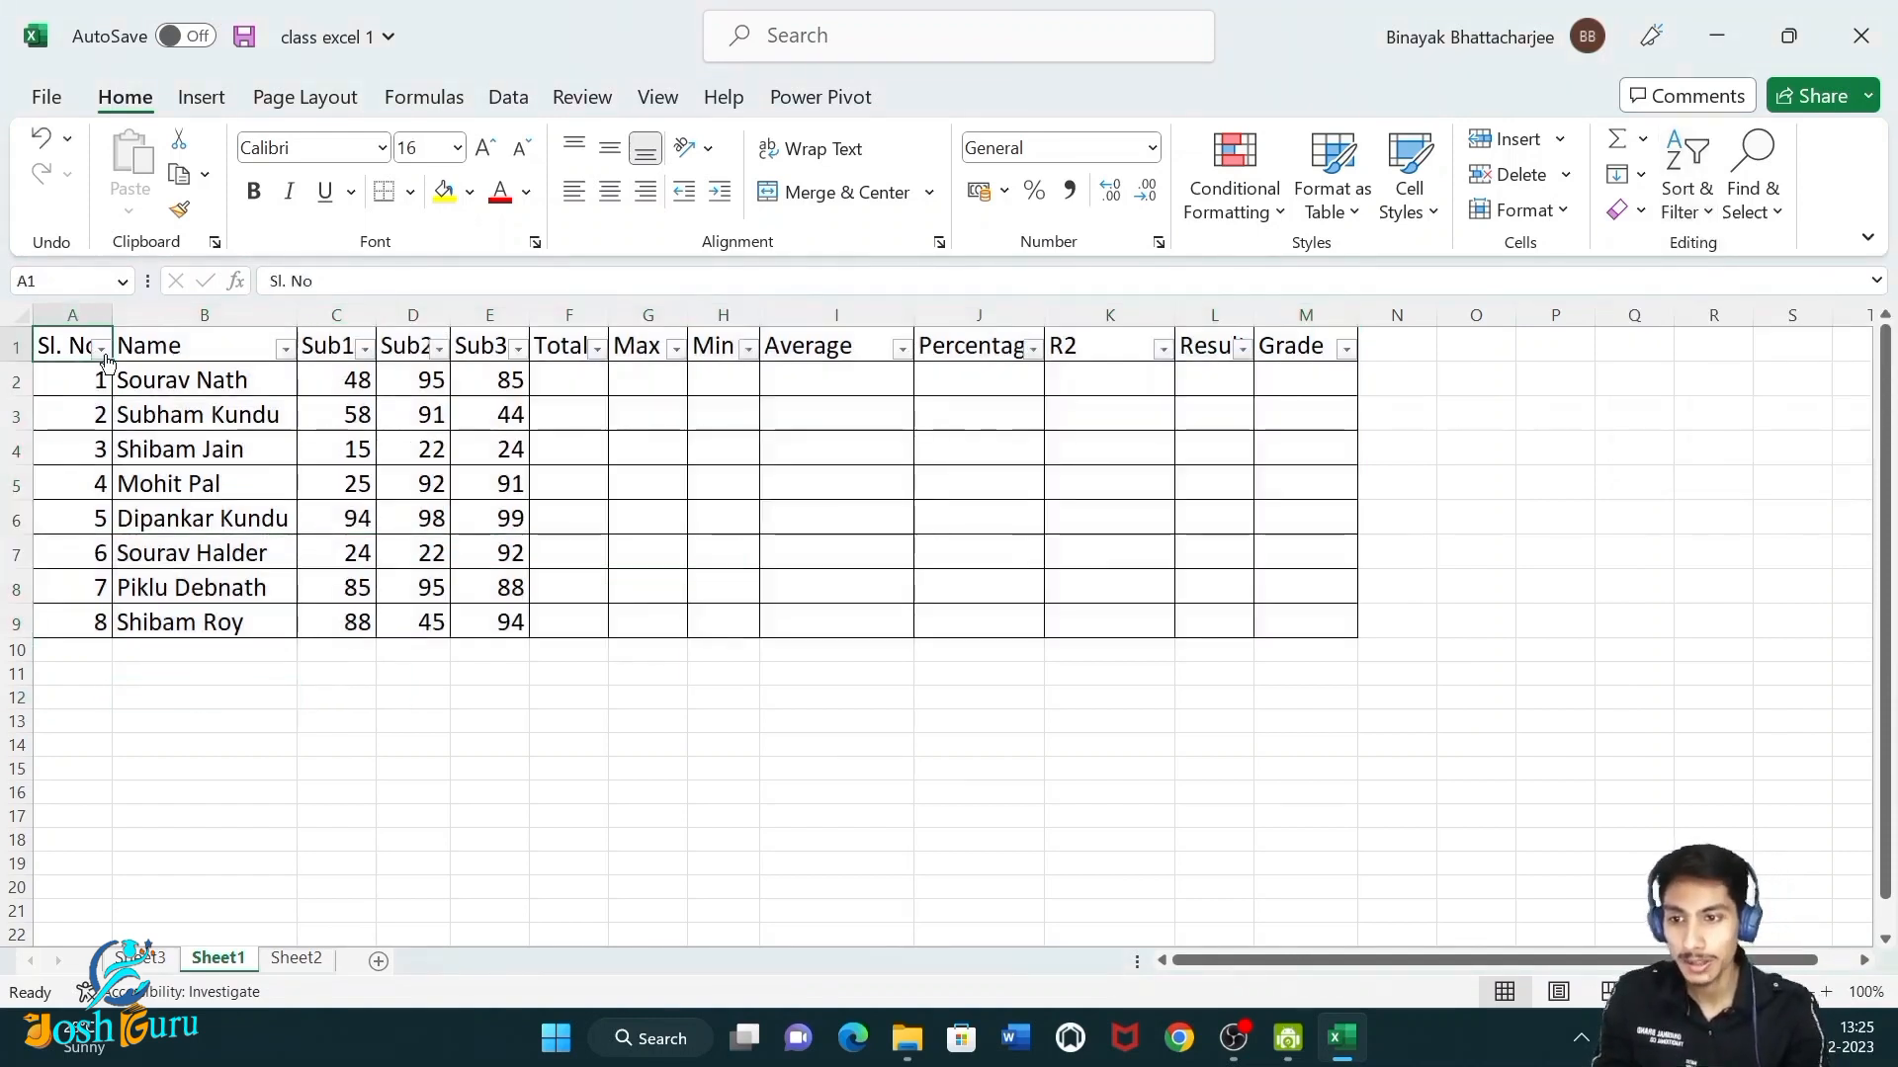
pyautogui.click(101, 349)
pyautogui.click(284, 350)
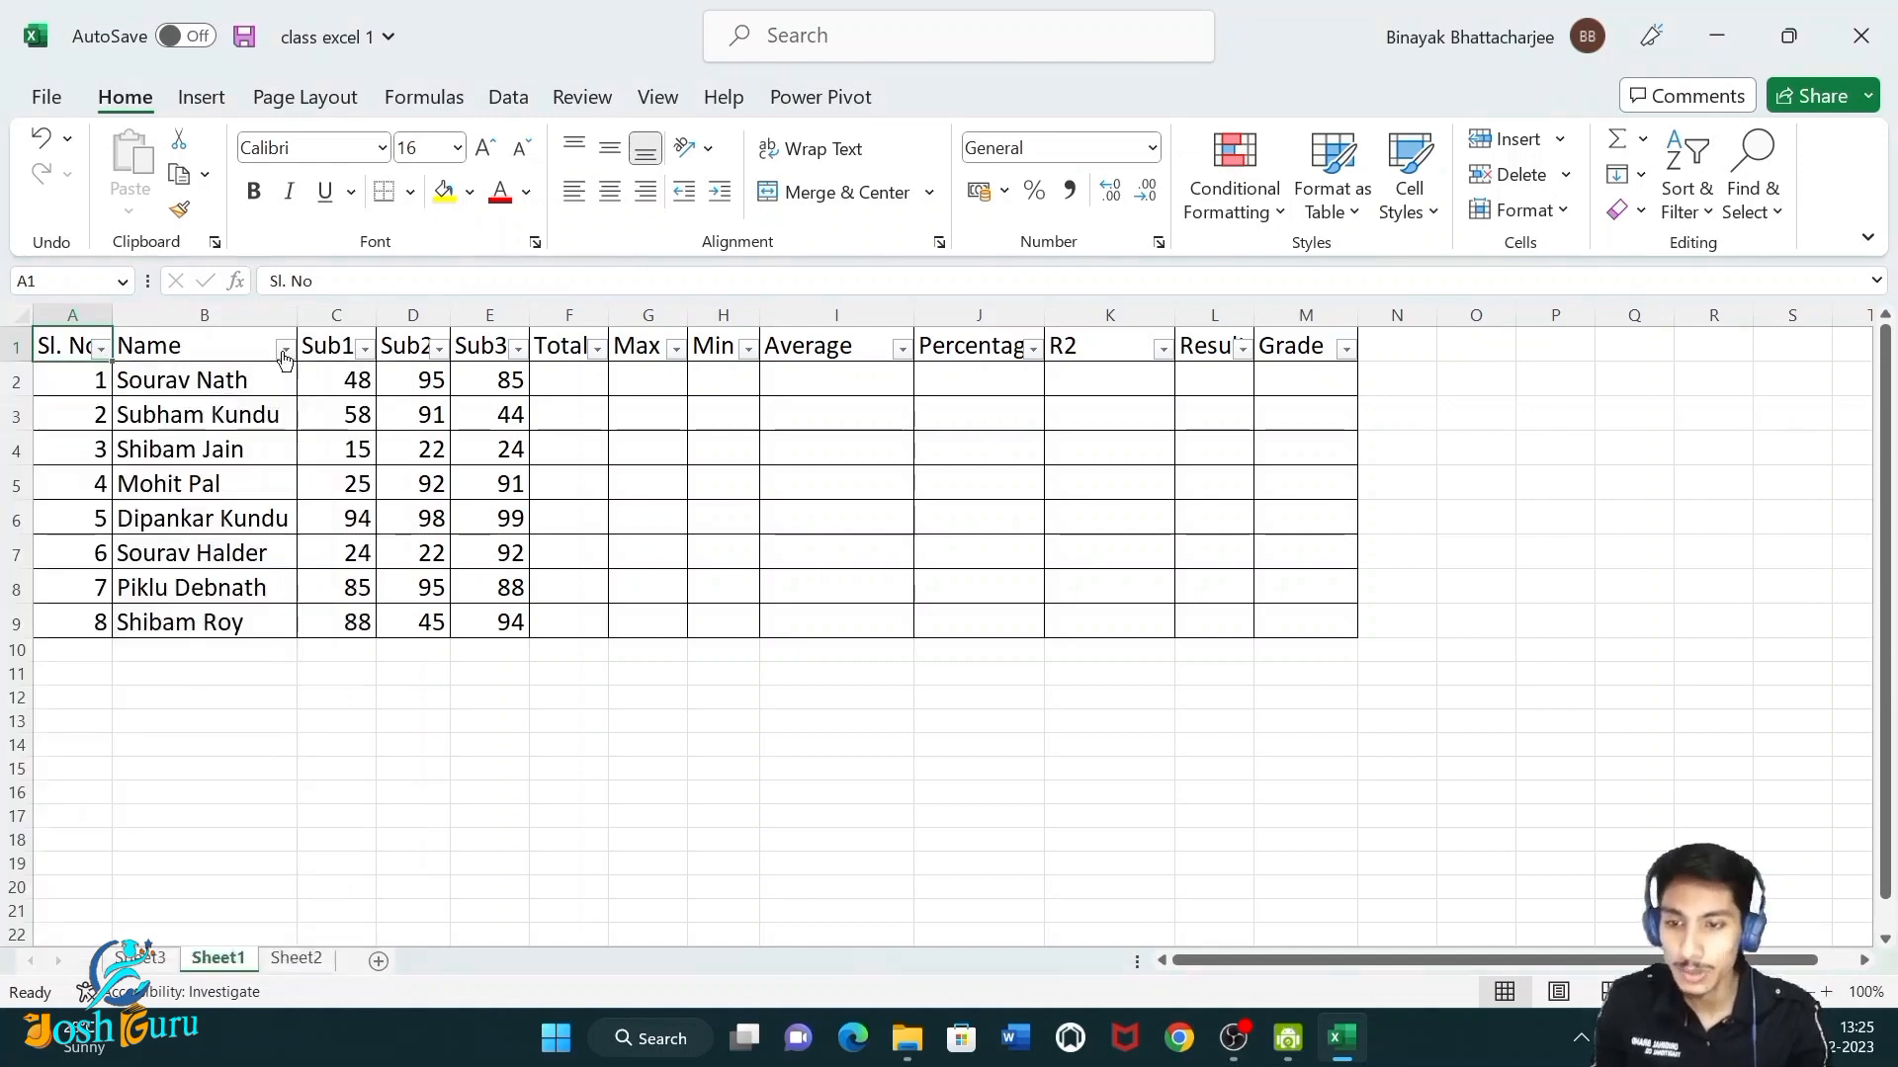
pyautogui.click(285, 350)
pyautogui.click(363, 348)
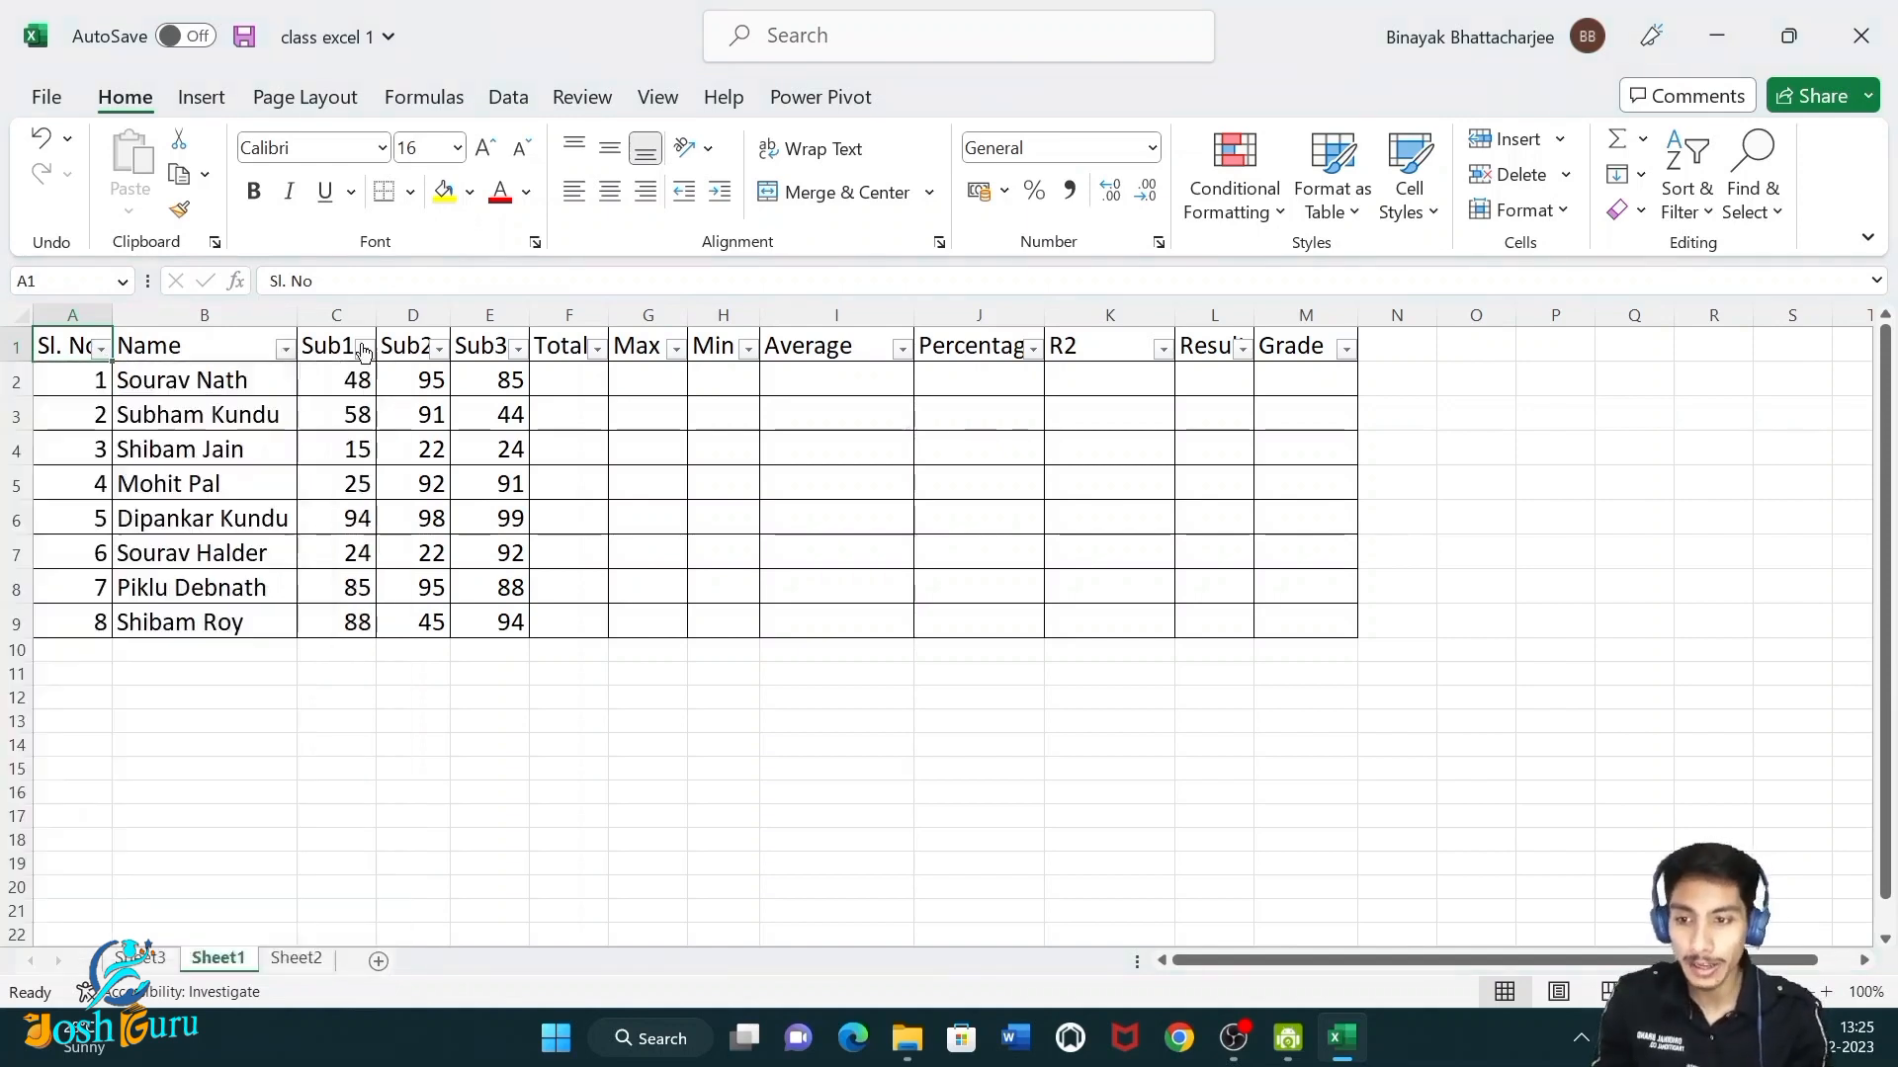
pyautogui.click(365, 348)
pyautogui.click(678, 665)
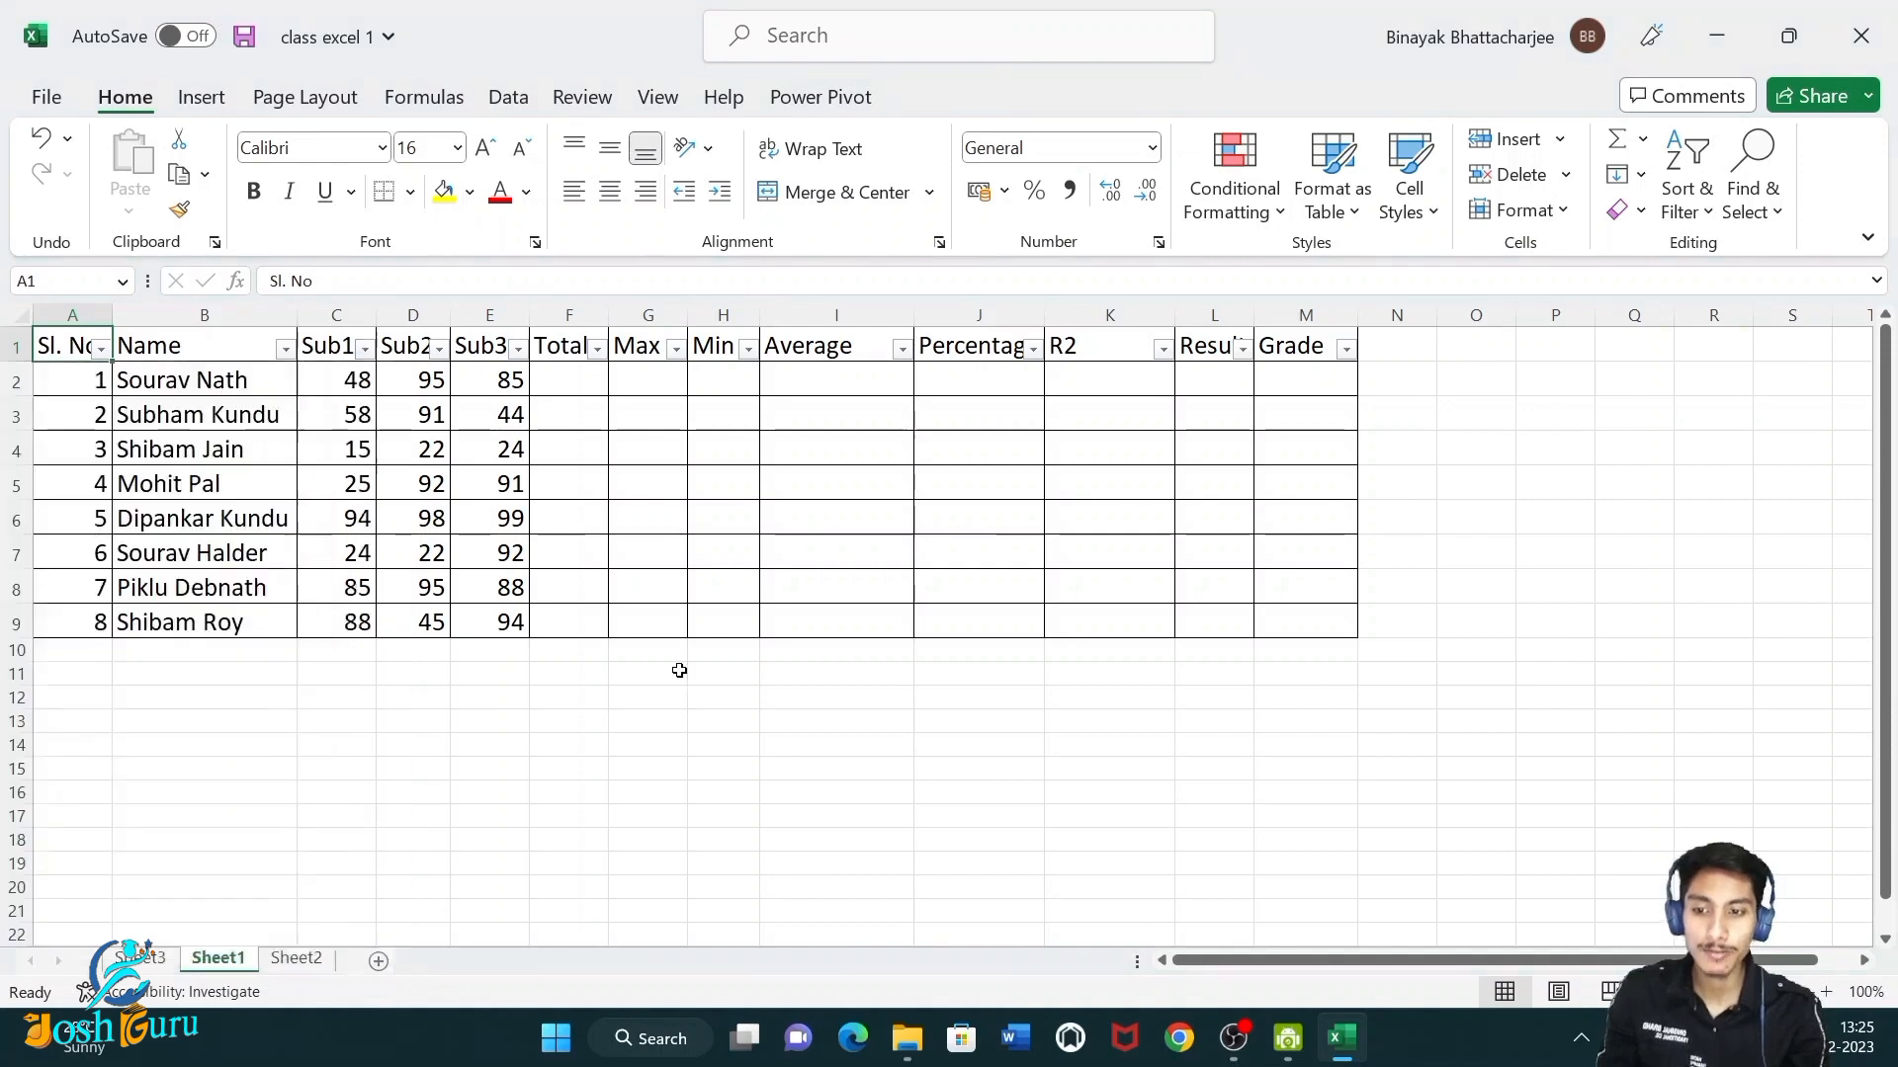
# Remove the filters from the table range.
pyautogui.moveTo(74, 349); pyautogui.dragTo(1284, 632)
pyautogui.click(1688, 187)
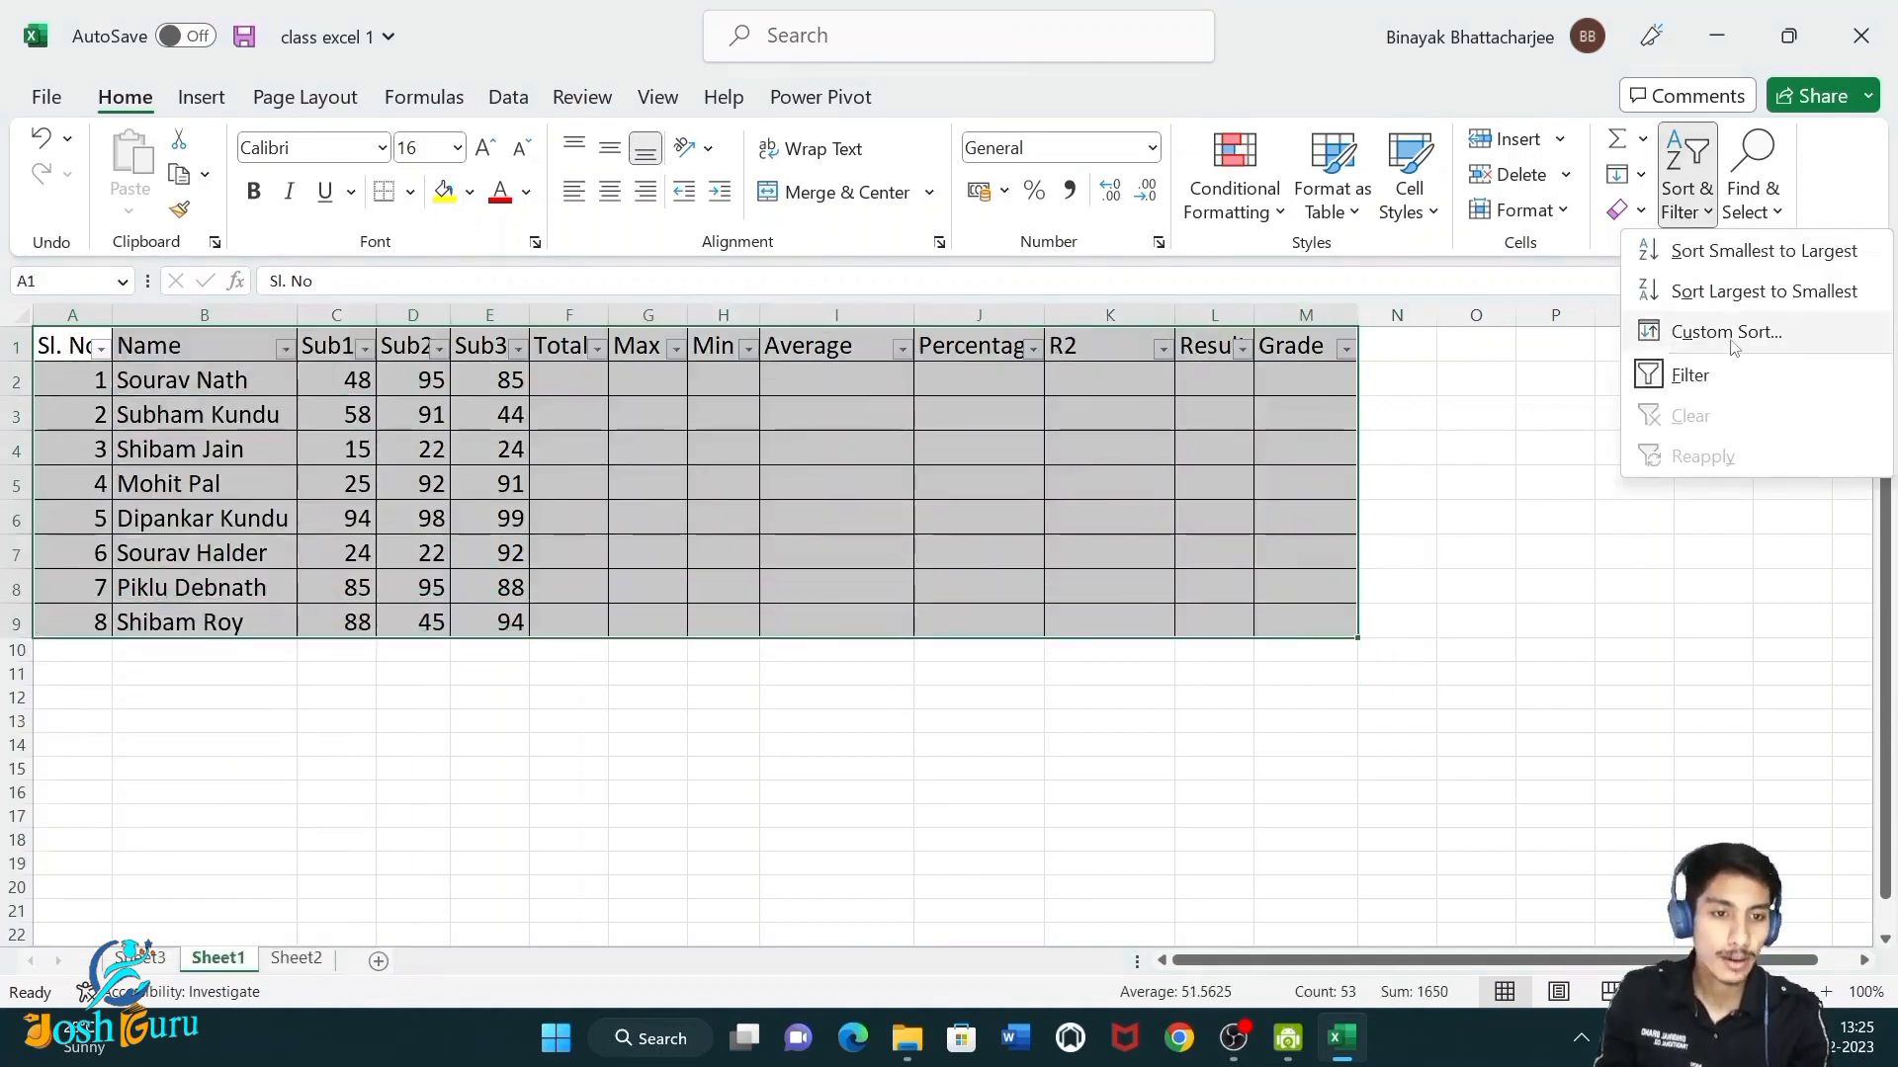
pyautogui.click(1724, 379)
pyautogui.click(940, 821)
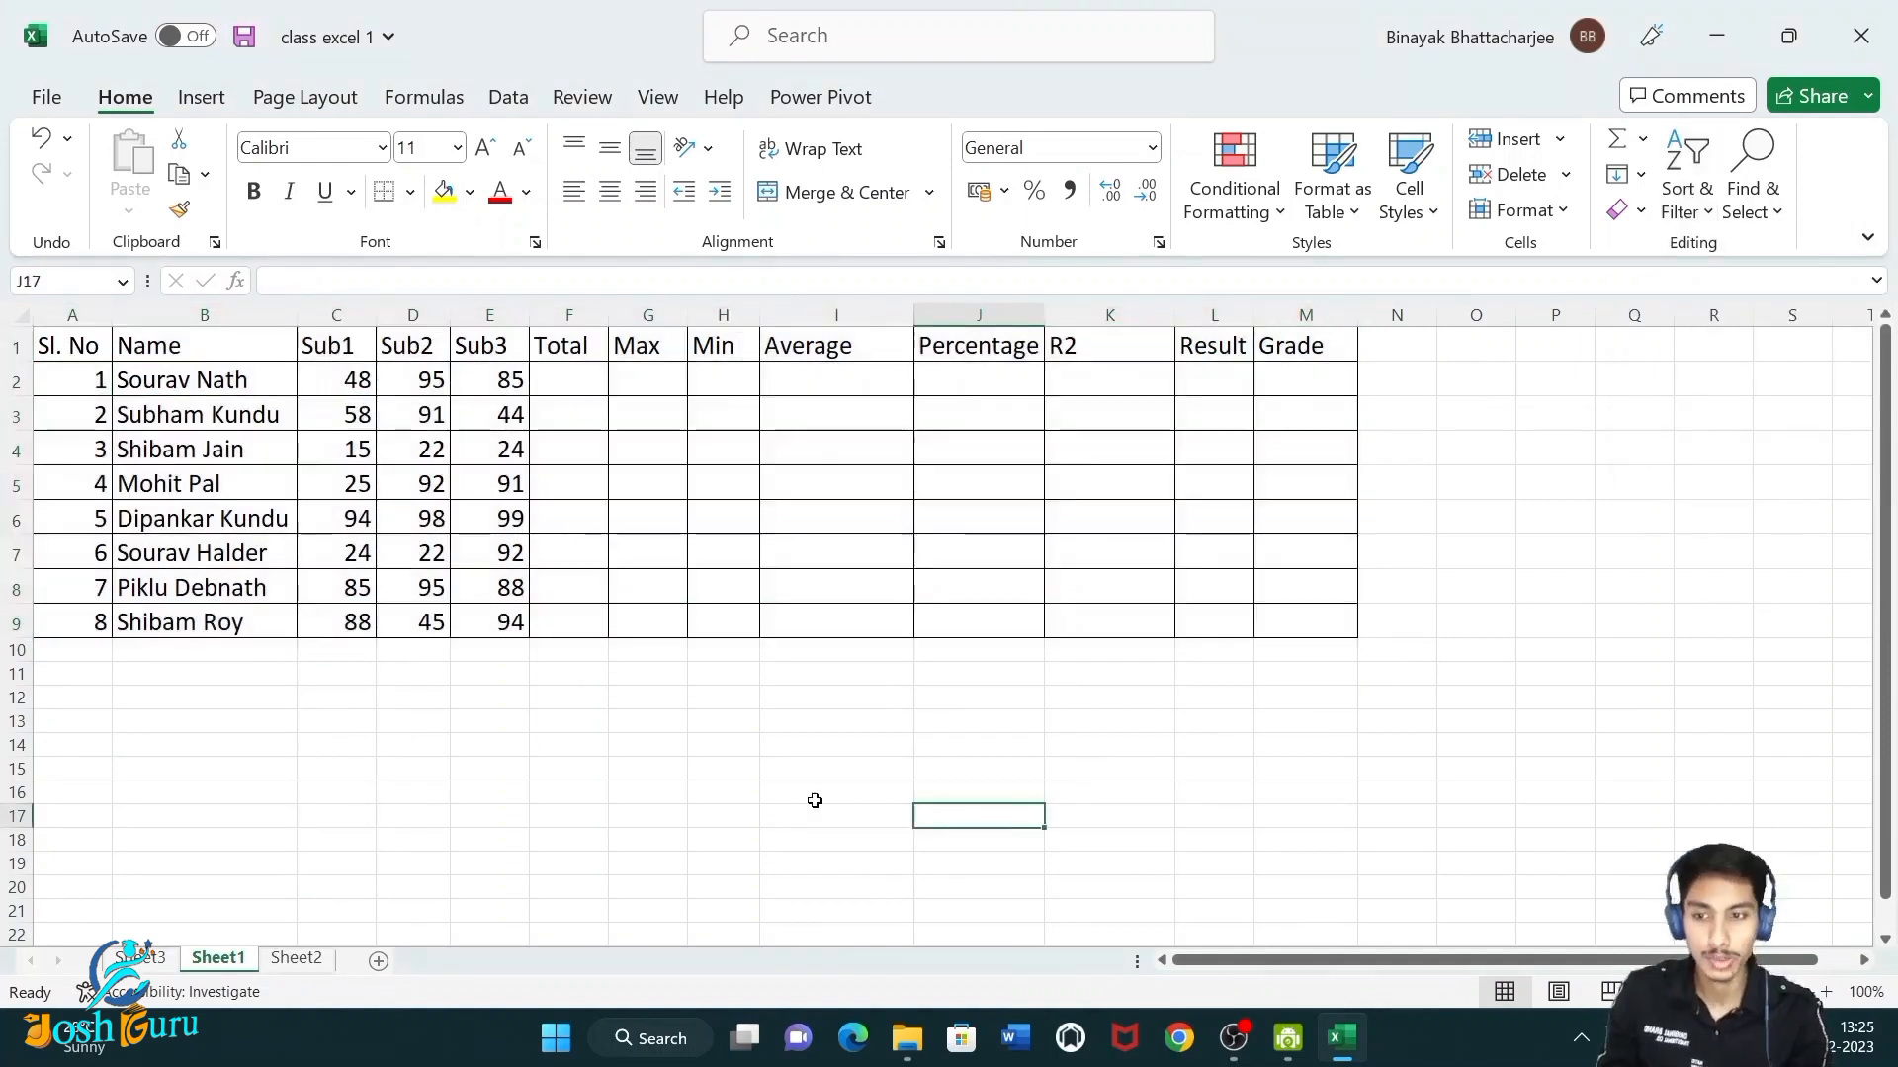
# Switch filters on for the range A1:M9 from the data tools, then switch them off again.
pyautogui.moveTo(41, 354); pyautogui.dragTo(1322, 623)
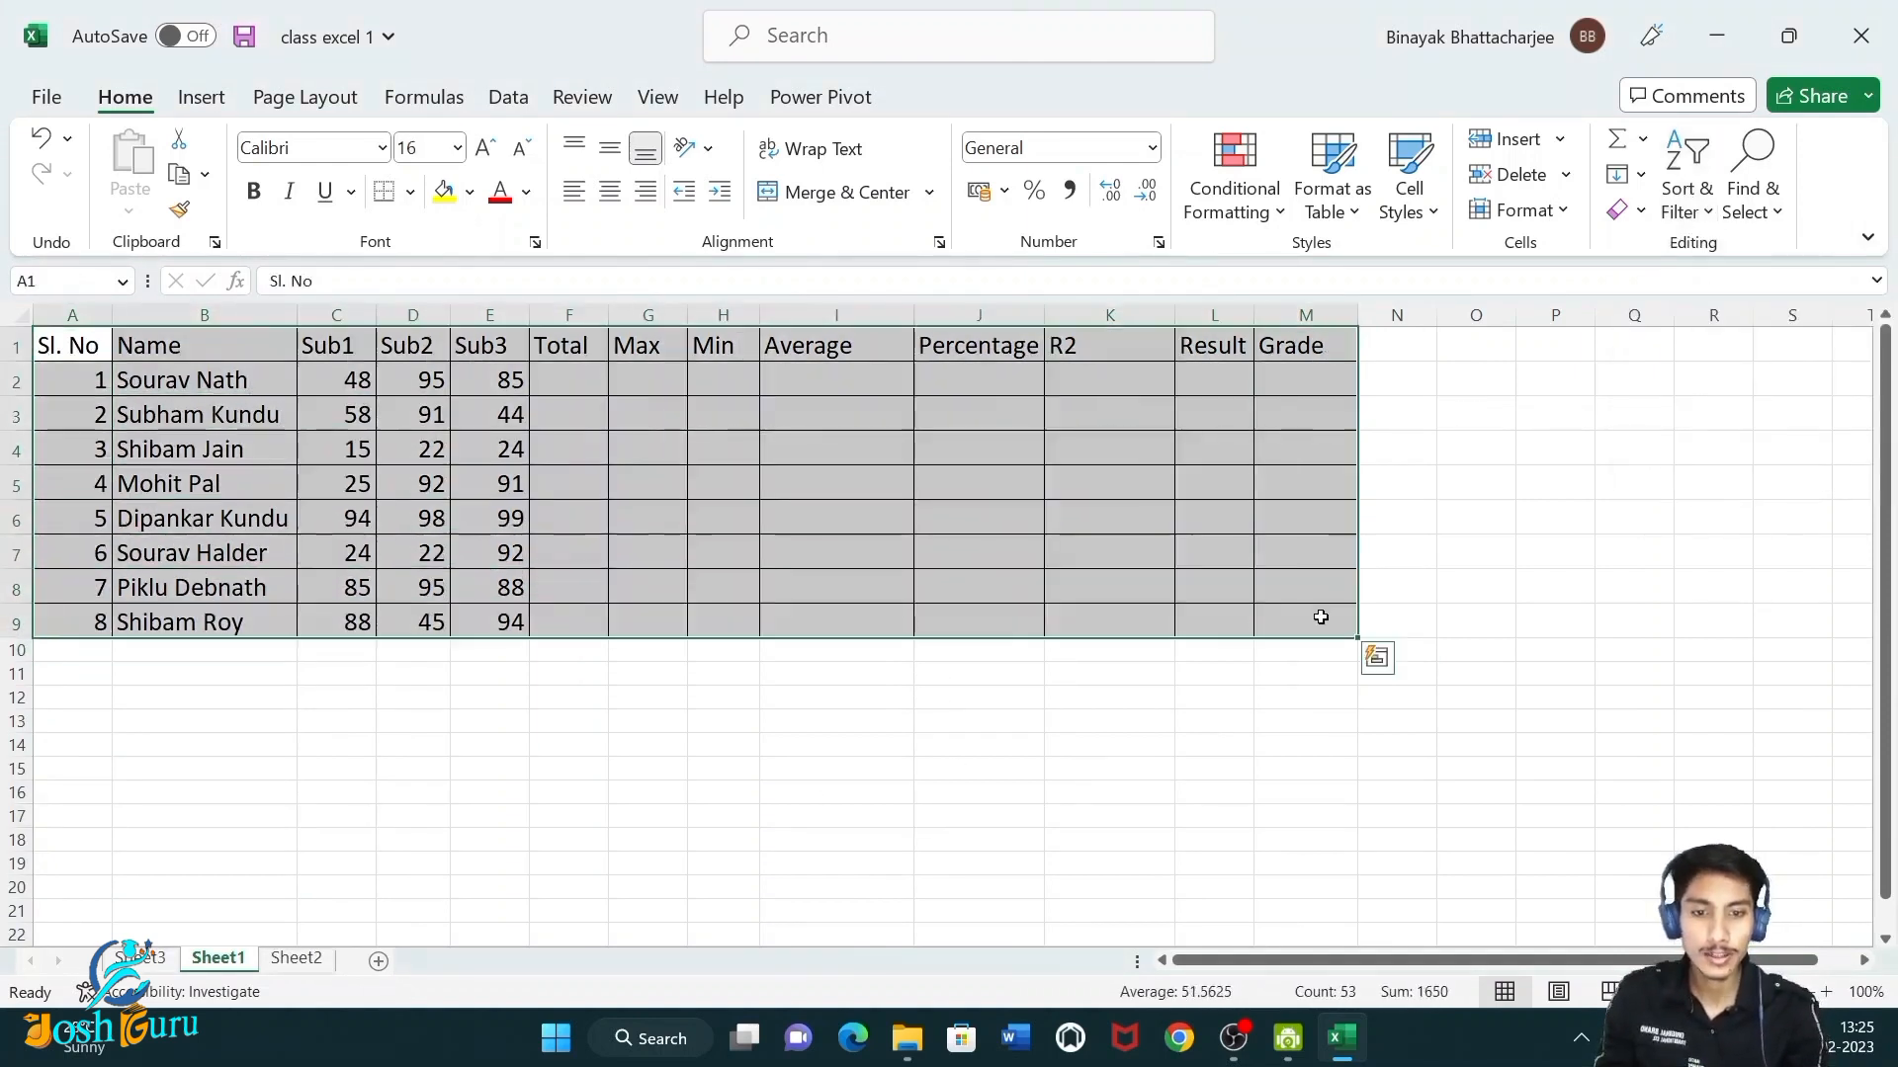
pyautogui.click(492, 99)
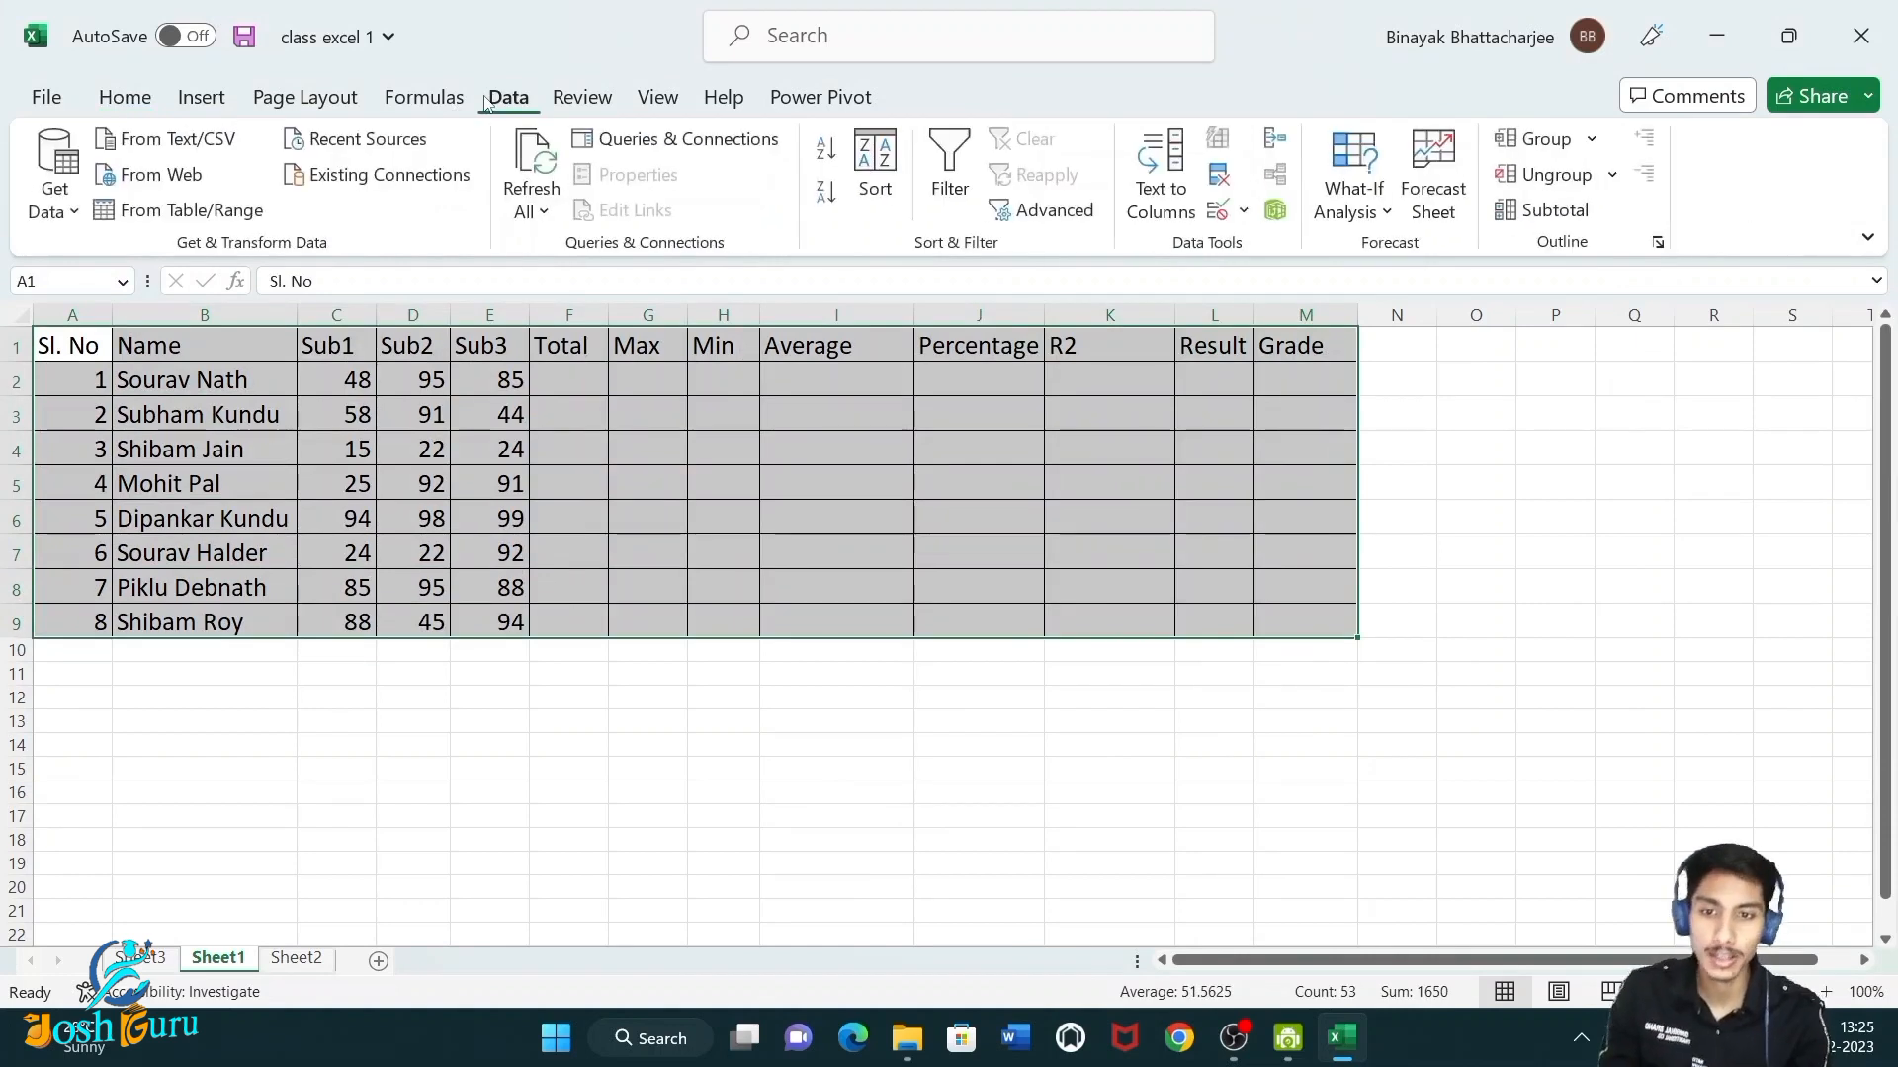
pyautogui.click(940, 196)
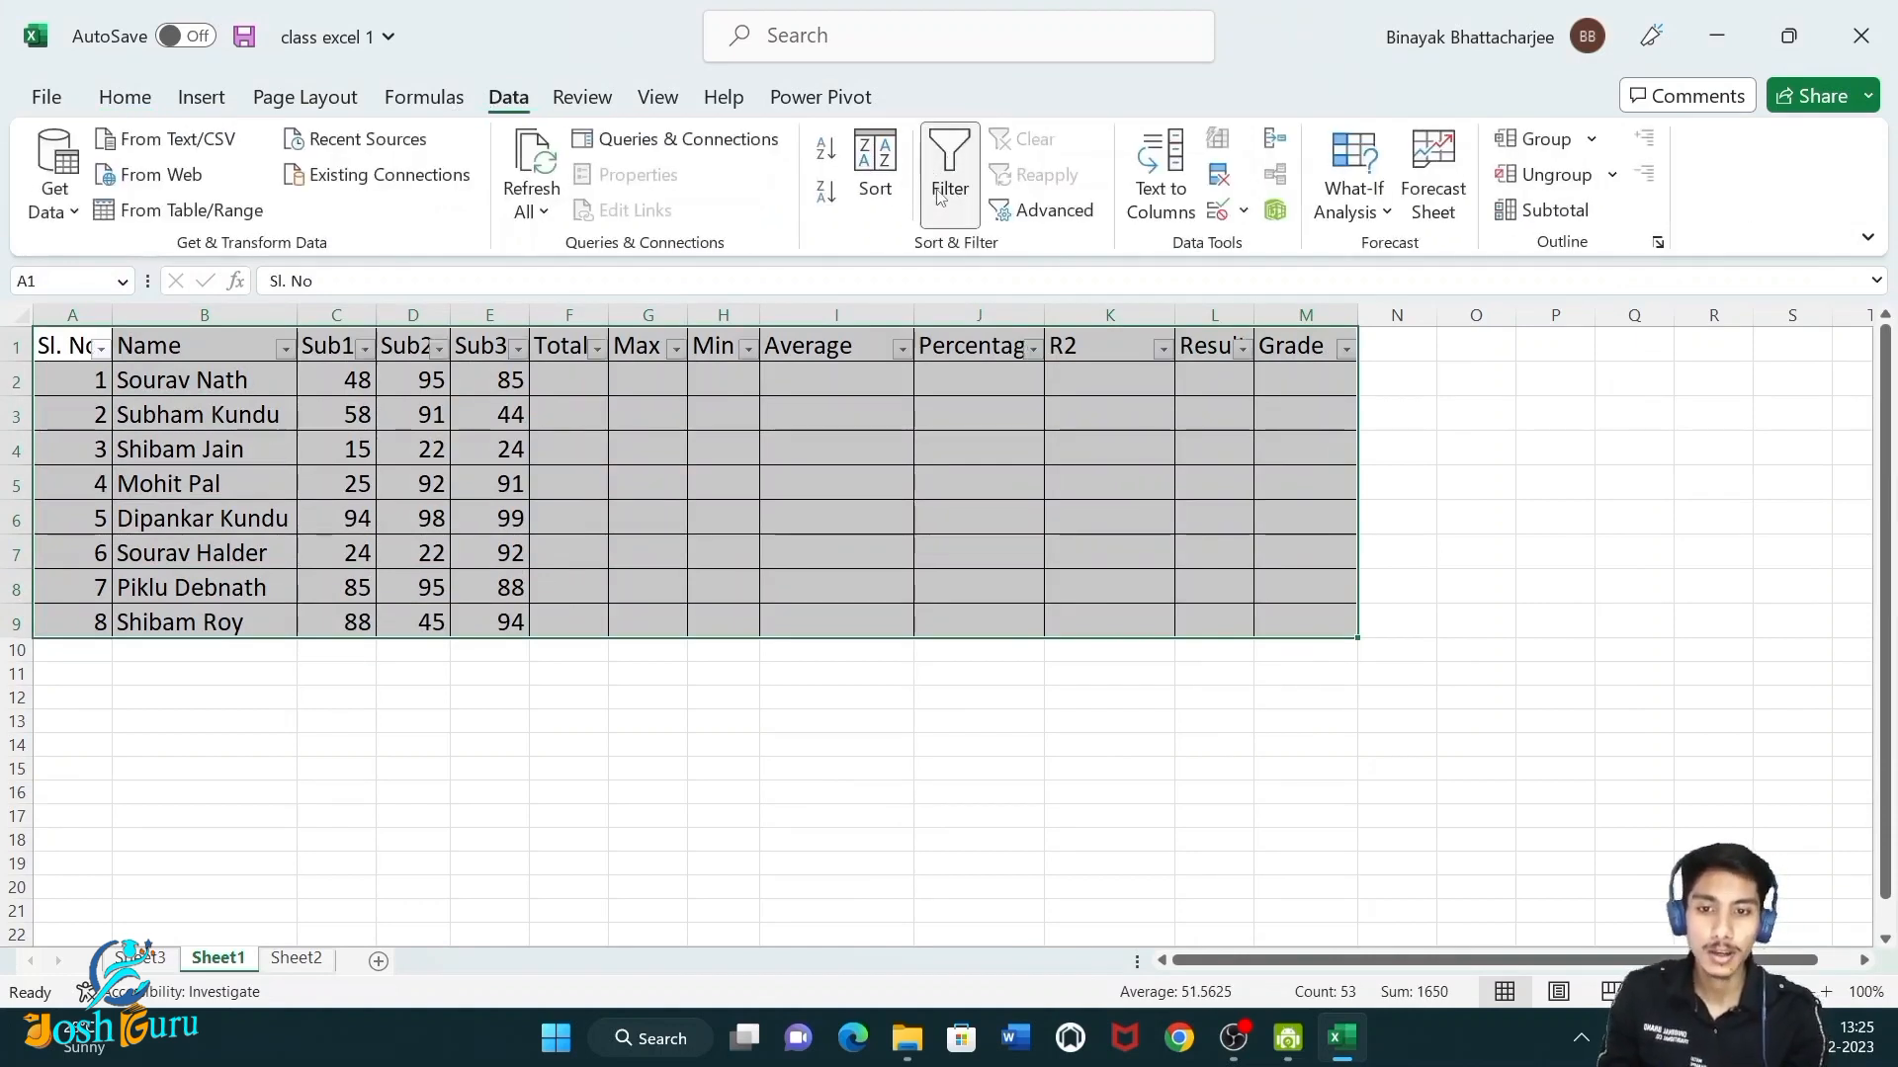
pyautogui.click(697, 771)
pyautogui.moveTo(74, 346); pyautogui.dragTo(1297, 631)
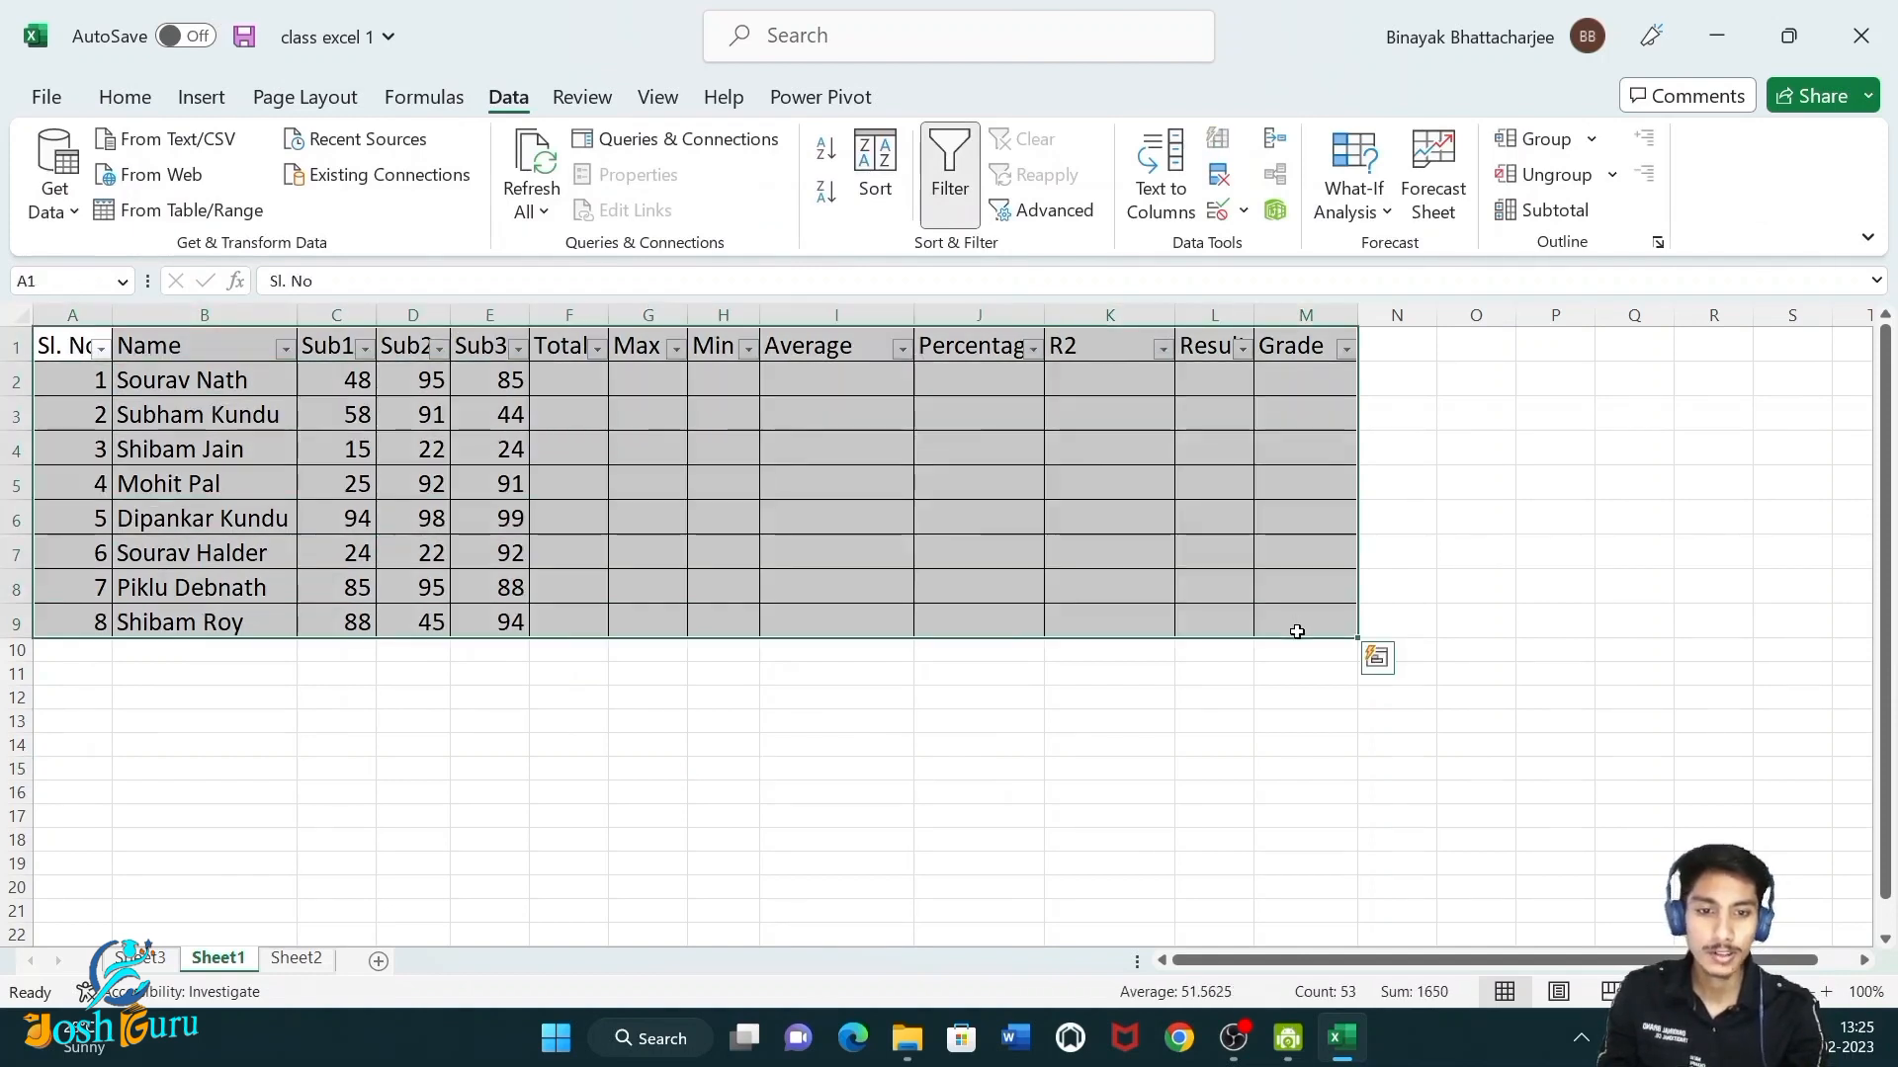
pyautogui.click(950, 182)
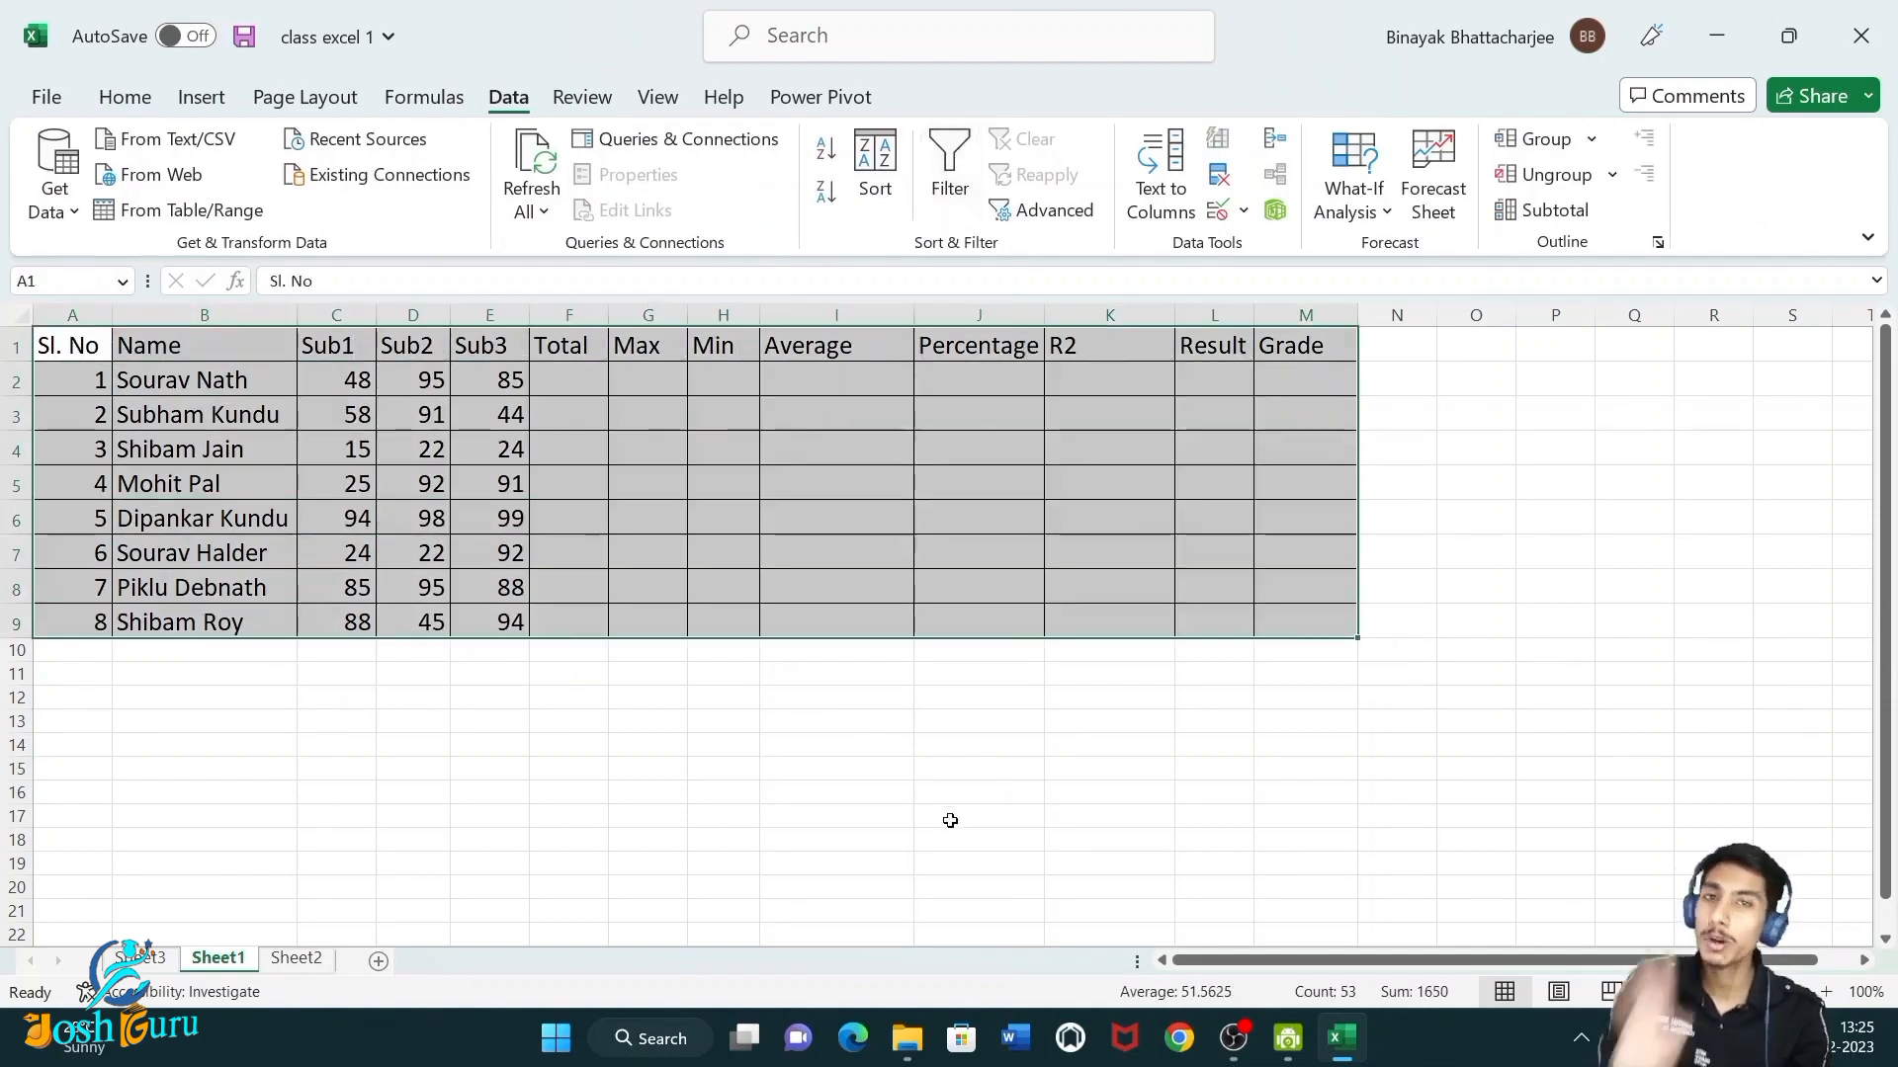
pyautogui.click(950, 821)
# Format the range A1:M9 as a table with a blue medium style, keeping the headers option on.
pyautogui.moveTo(69, 344); pyautogui.dragTo(1317, 610)
pyautogui.click(104, 99)
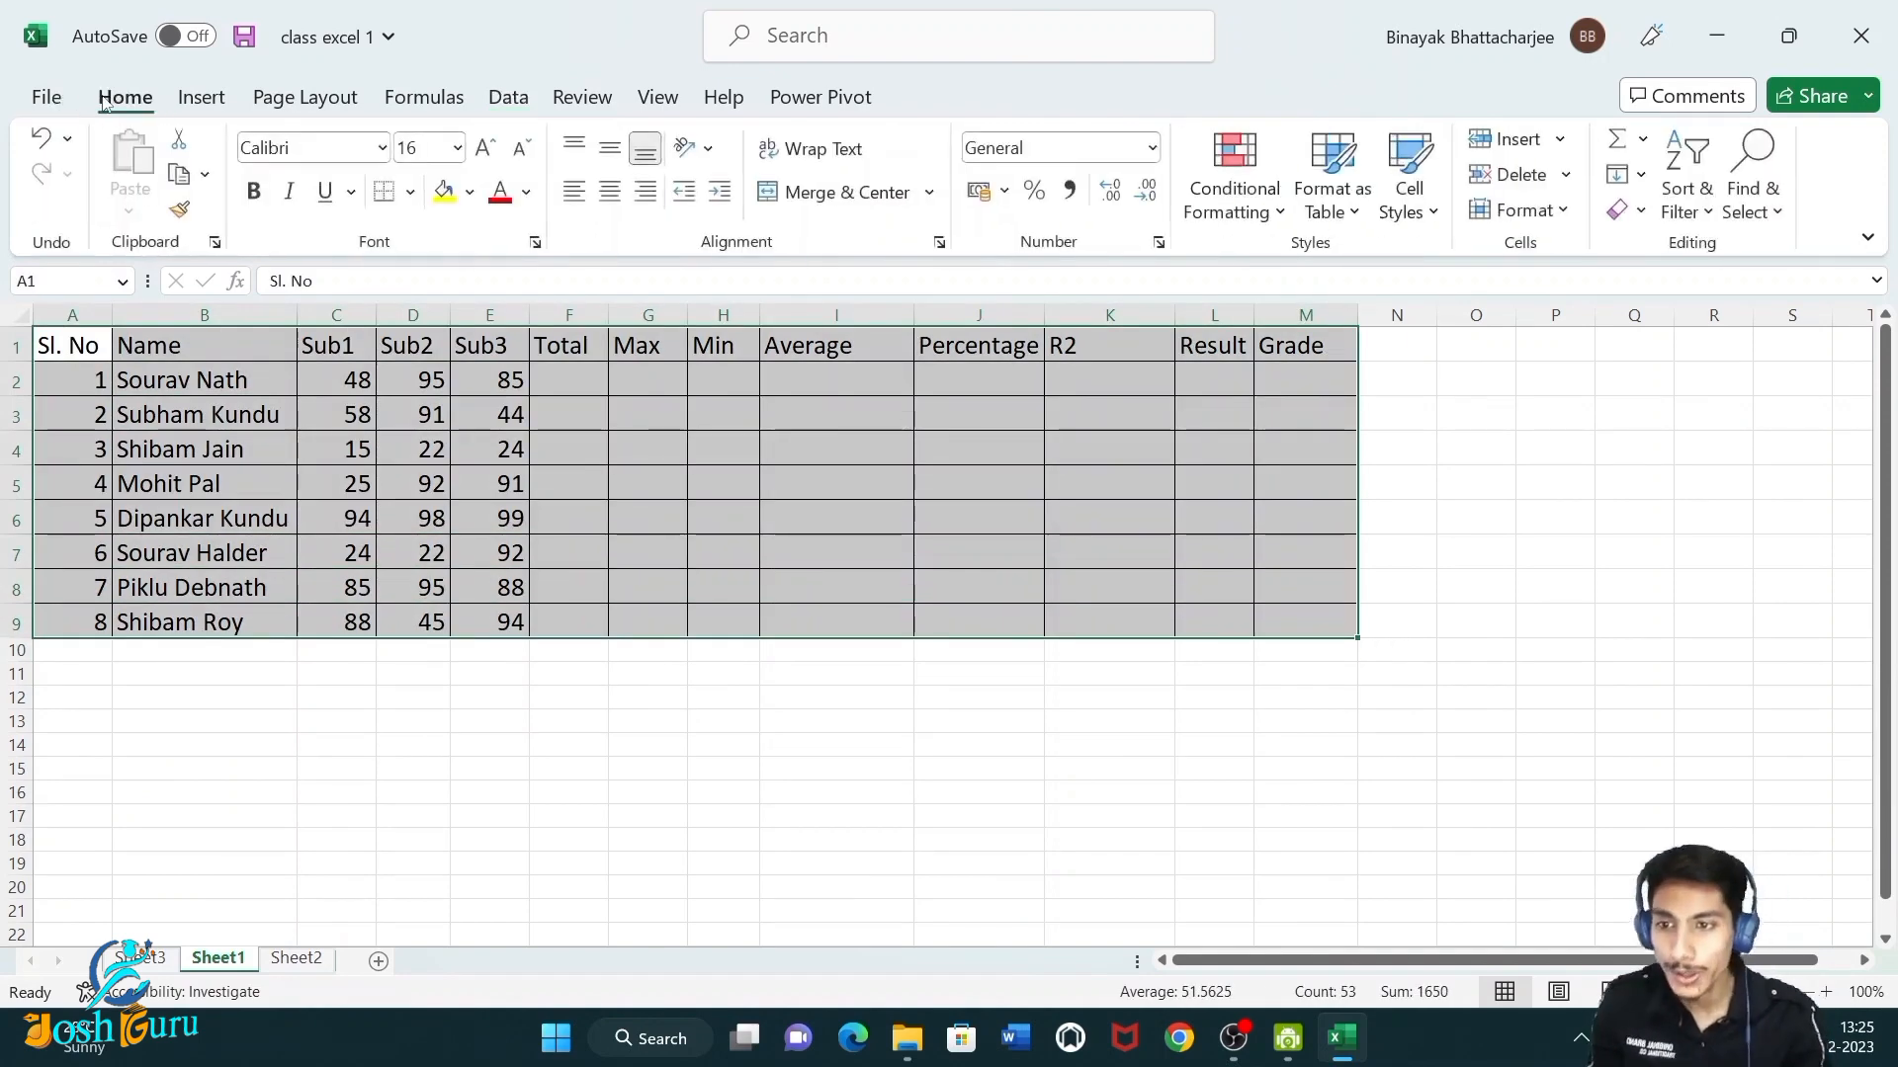
pyautogui.click(1351, 212)
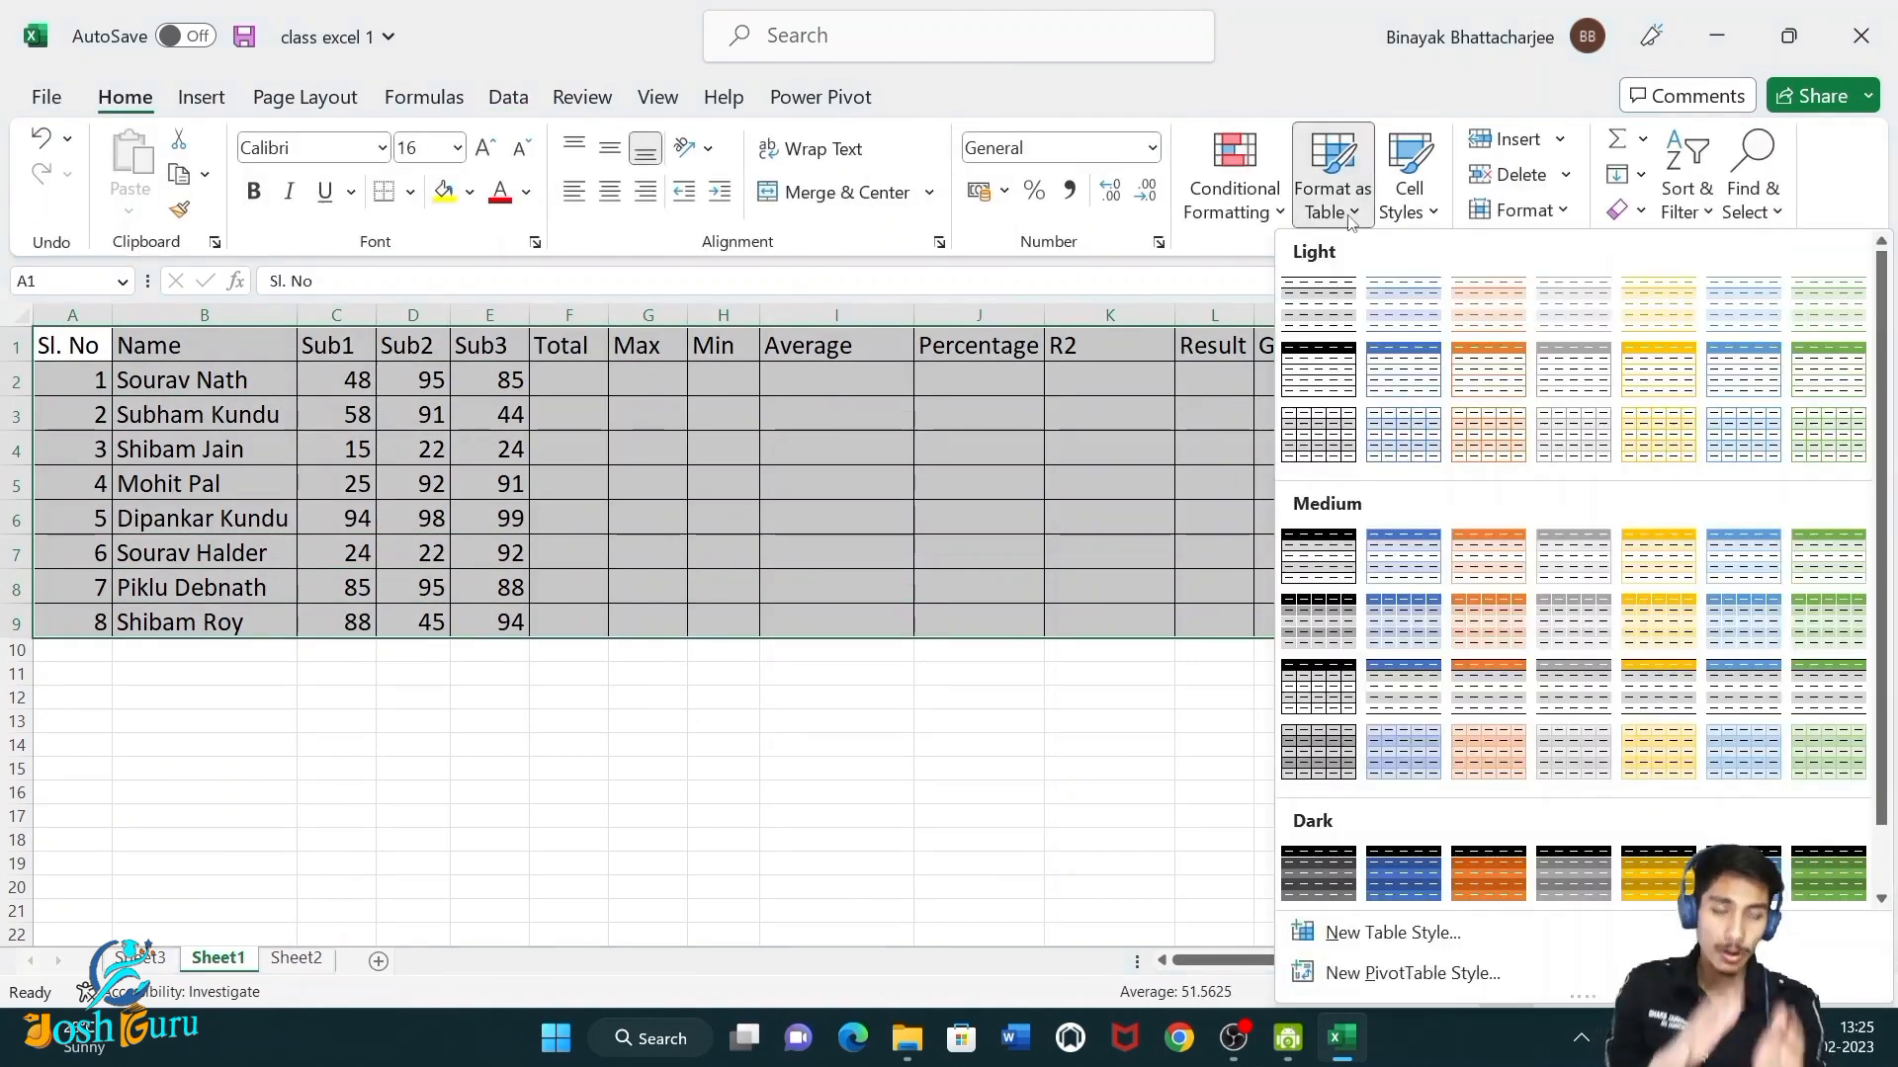
pyautogui.click(1387, 581)
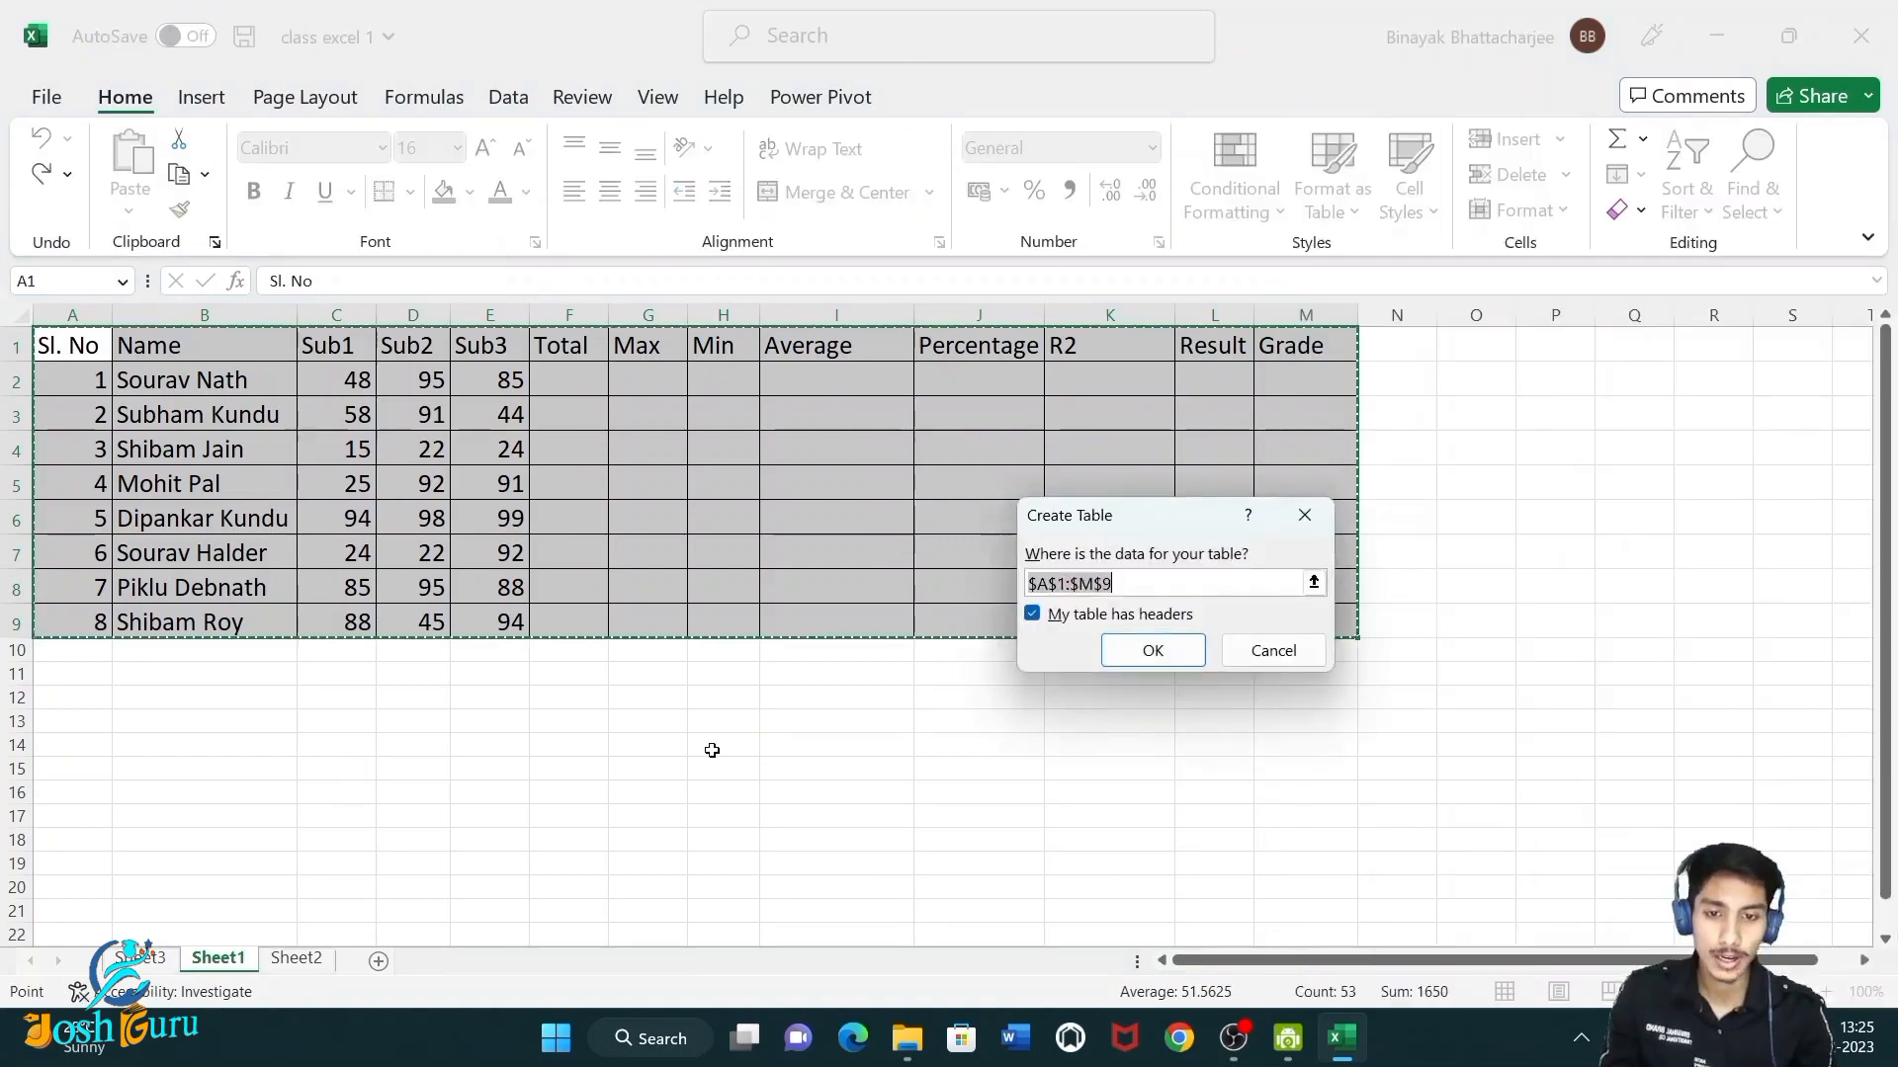
pyautogui.click(1117, 658)
pyautogui.click(766, 770)
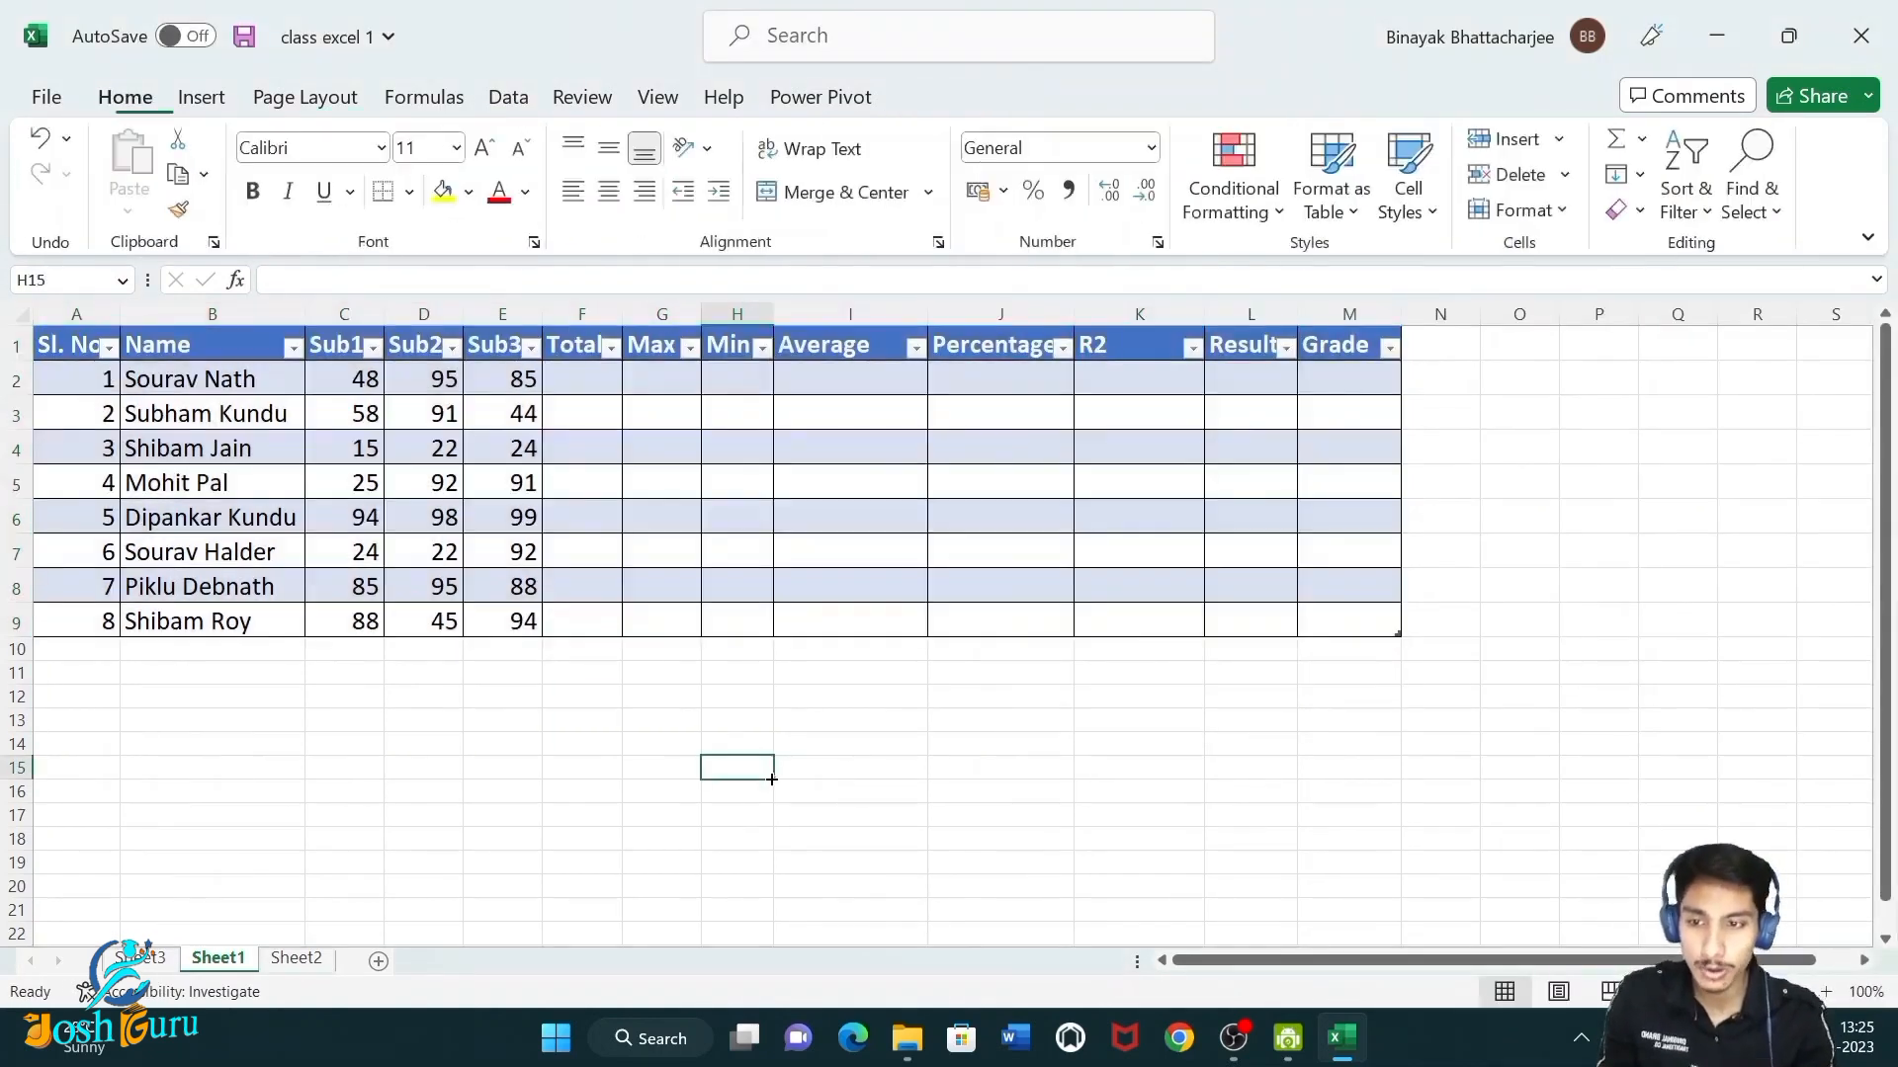
# Check the Sl. No filter menu, close it, and undo the table formatting.
pyautogui.click(107, 348)
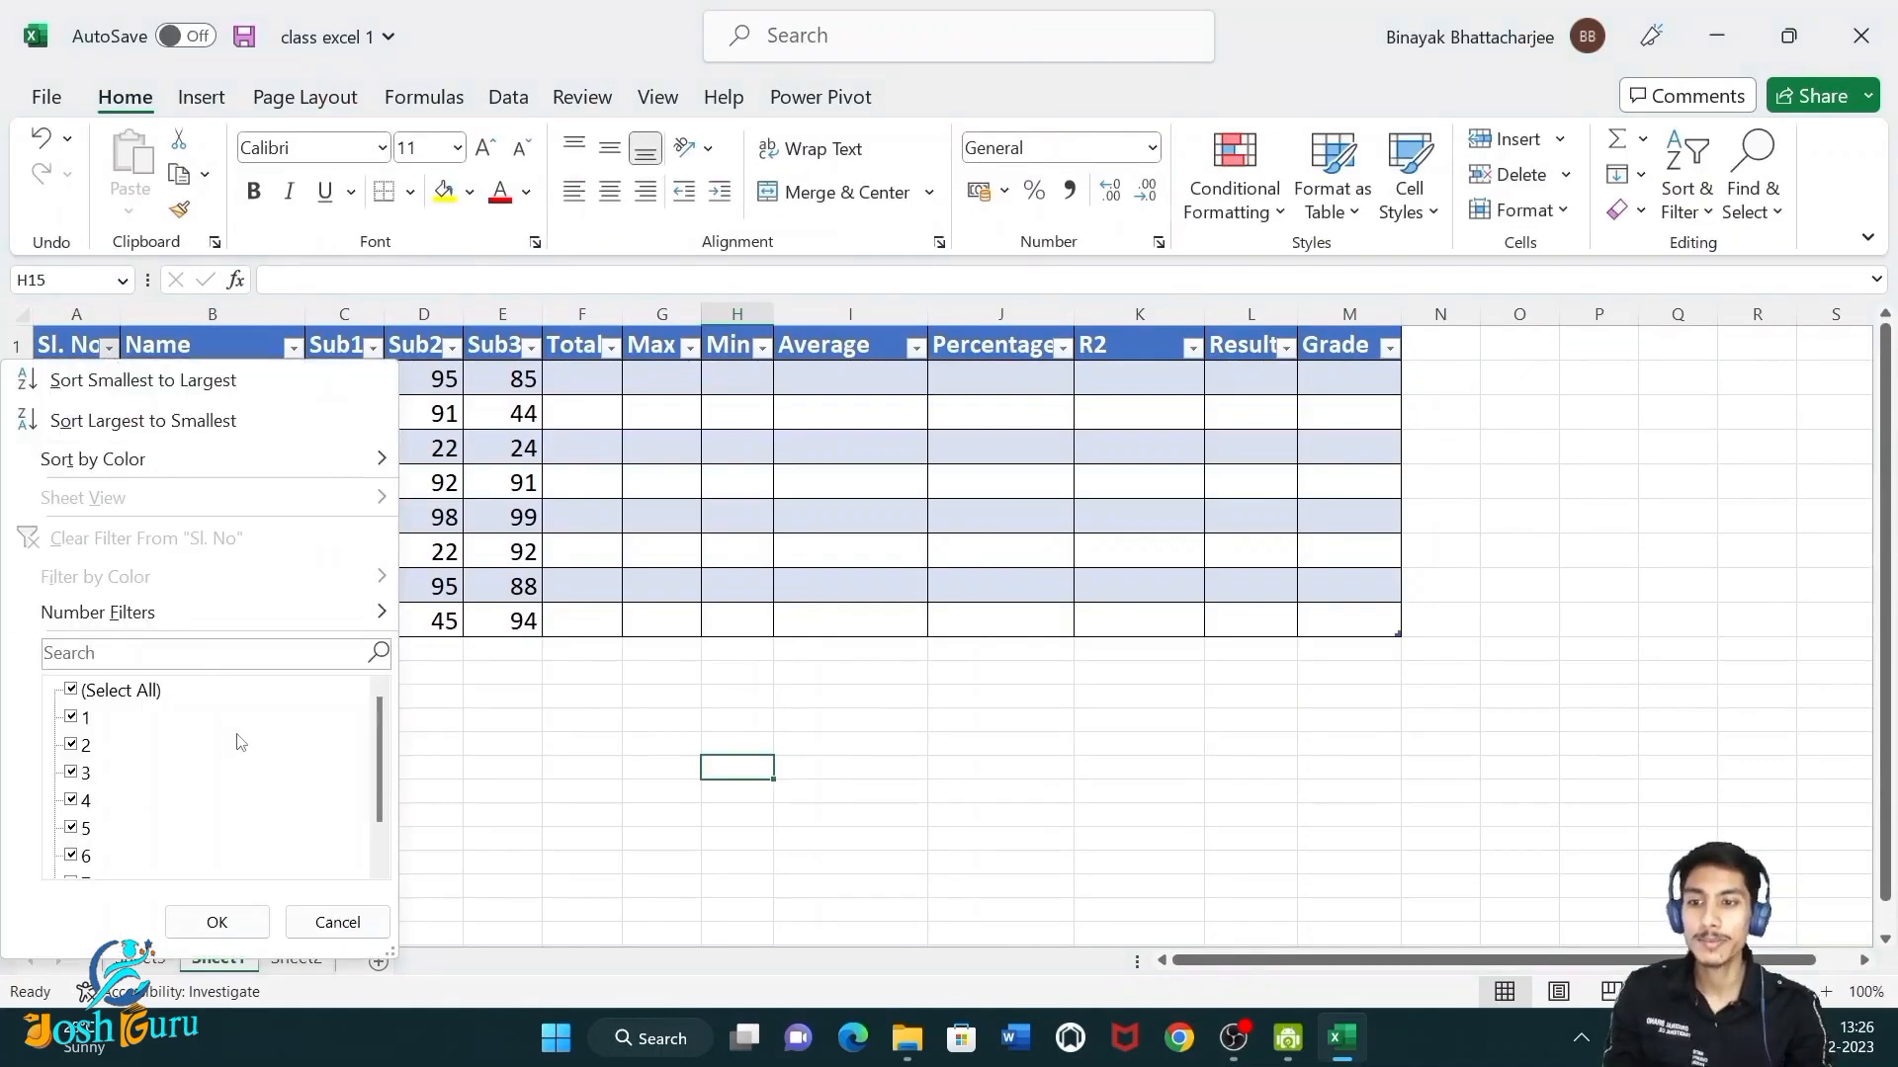
pyautogui.click(664, 620)
pyautogui.moveTo(70, 346); pyautogui.dragTo(841, 509)
pyautogui.hotkey('ctrl', 'z')
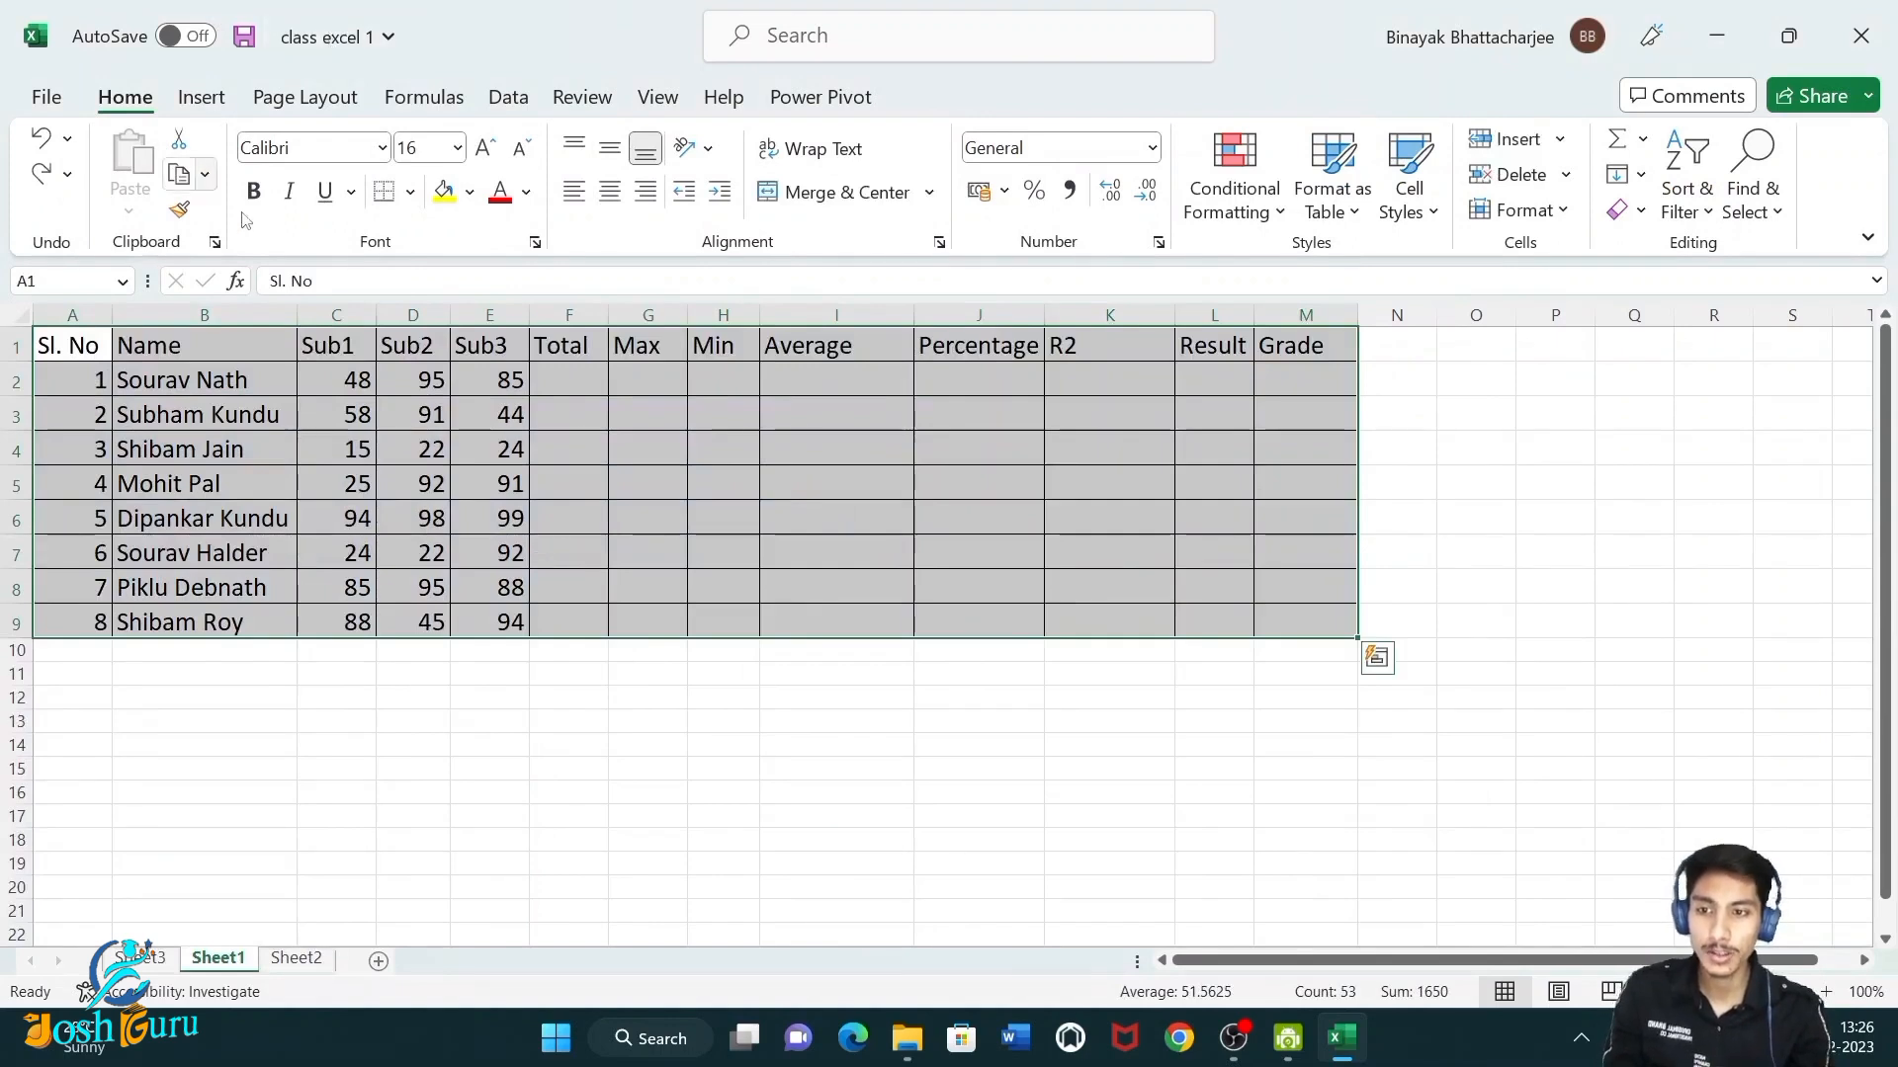
# Insert a table covering A1:M9 with the first row used as headers.
pyautogui.click(216, 104)
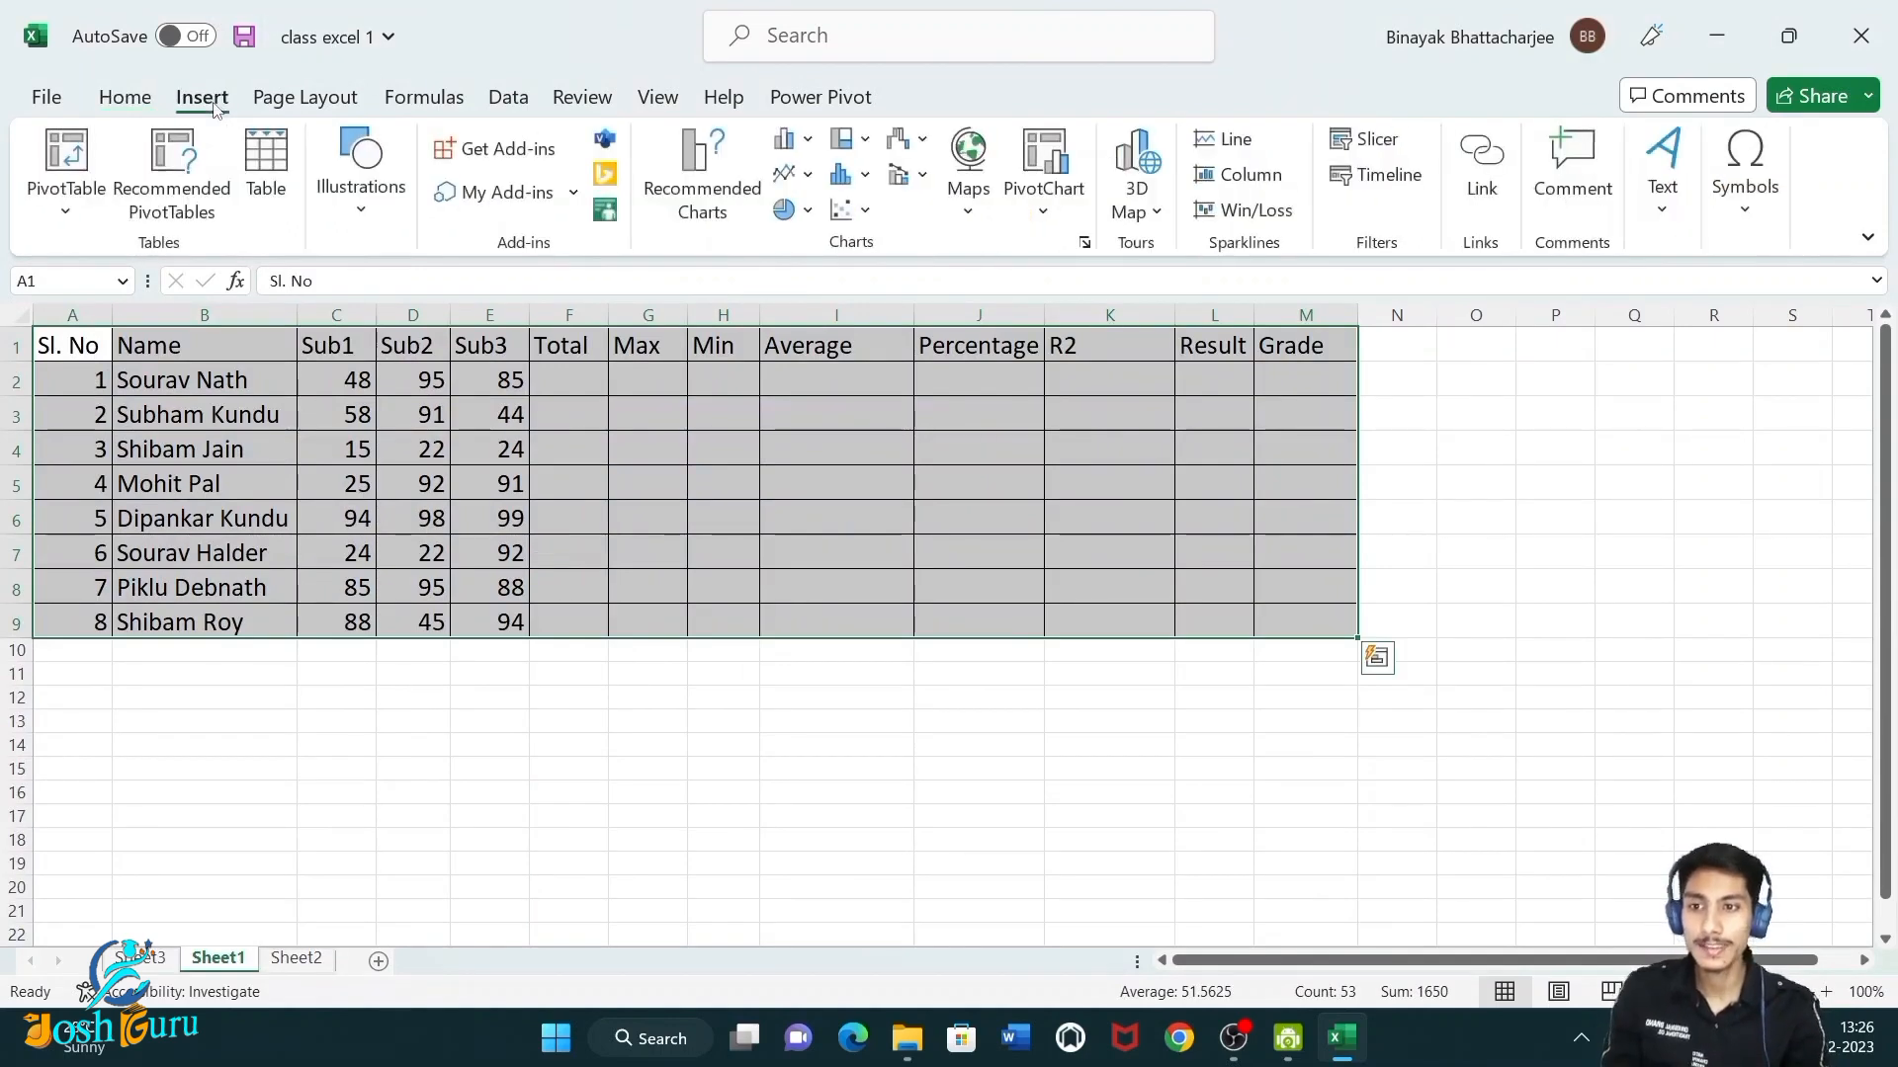
pyautogui.click(266, 163)
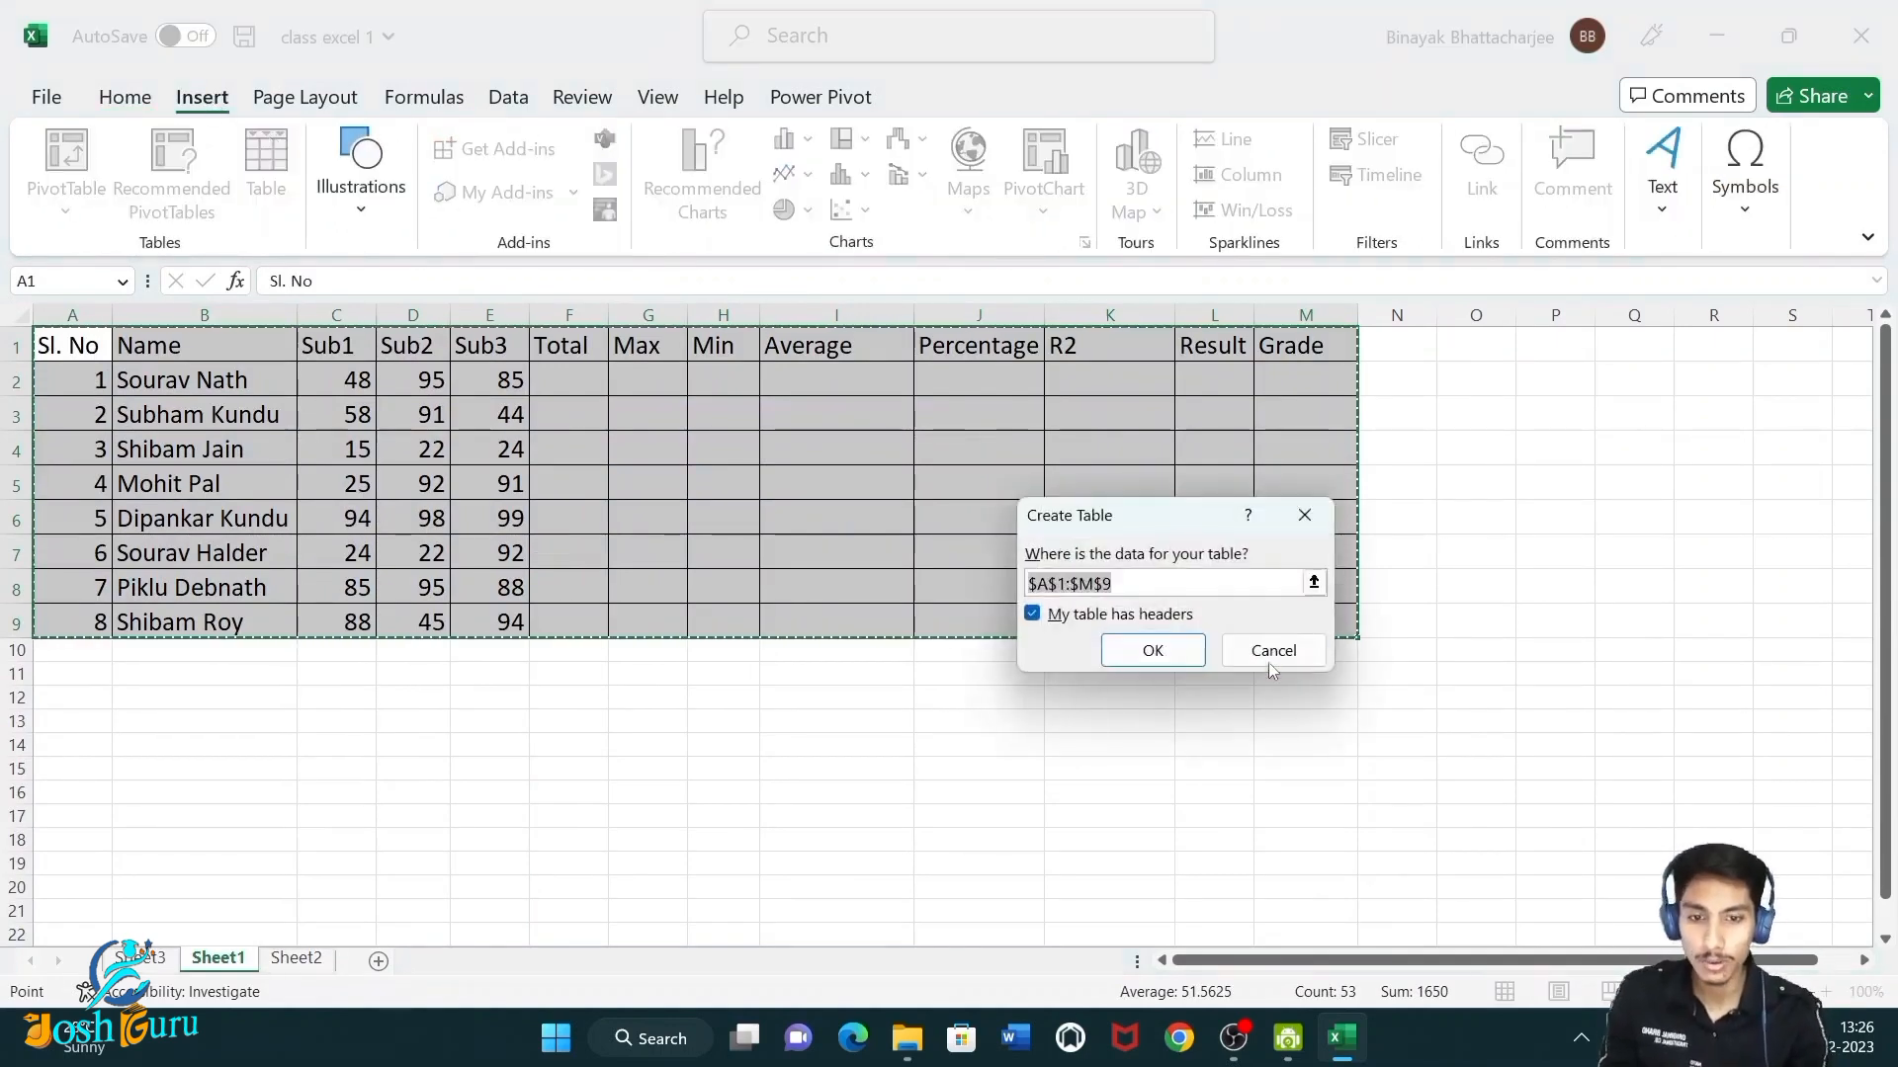
pyautogui.click(1142, 650)
pyautogui.click(746, 743)
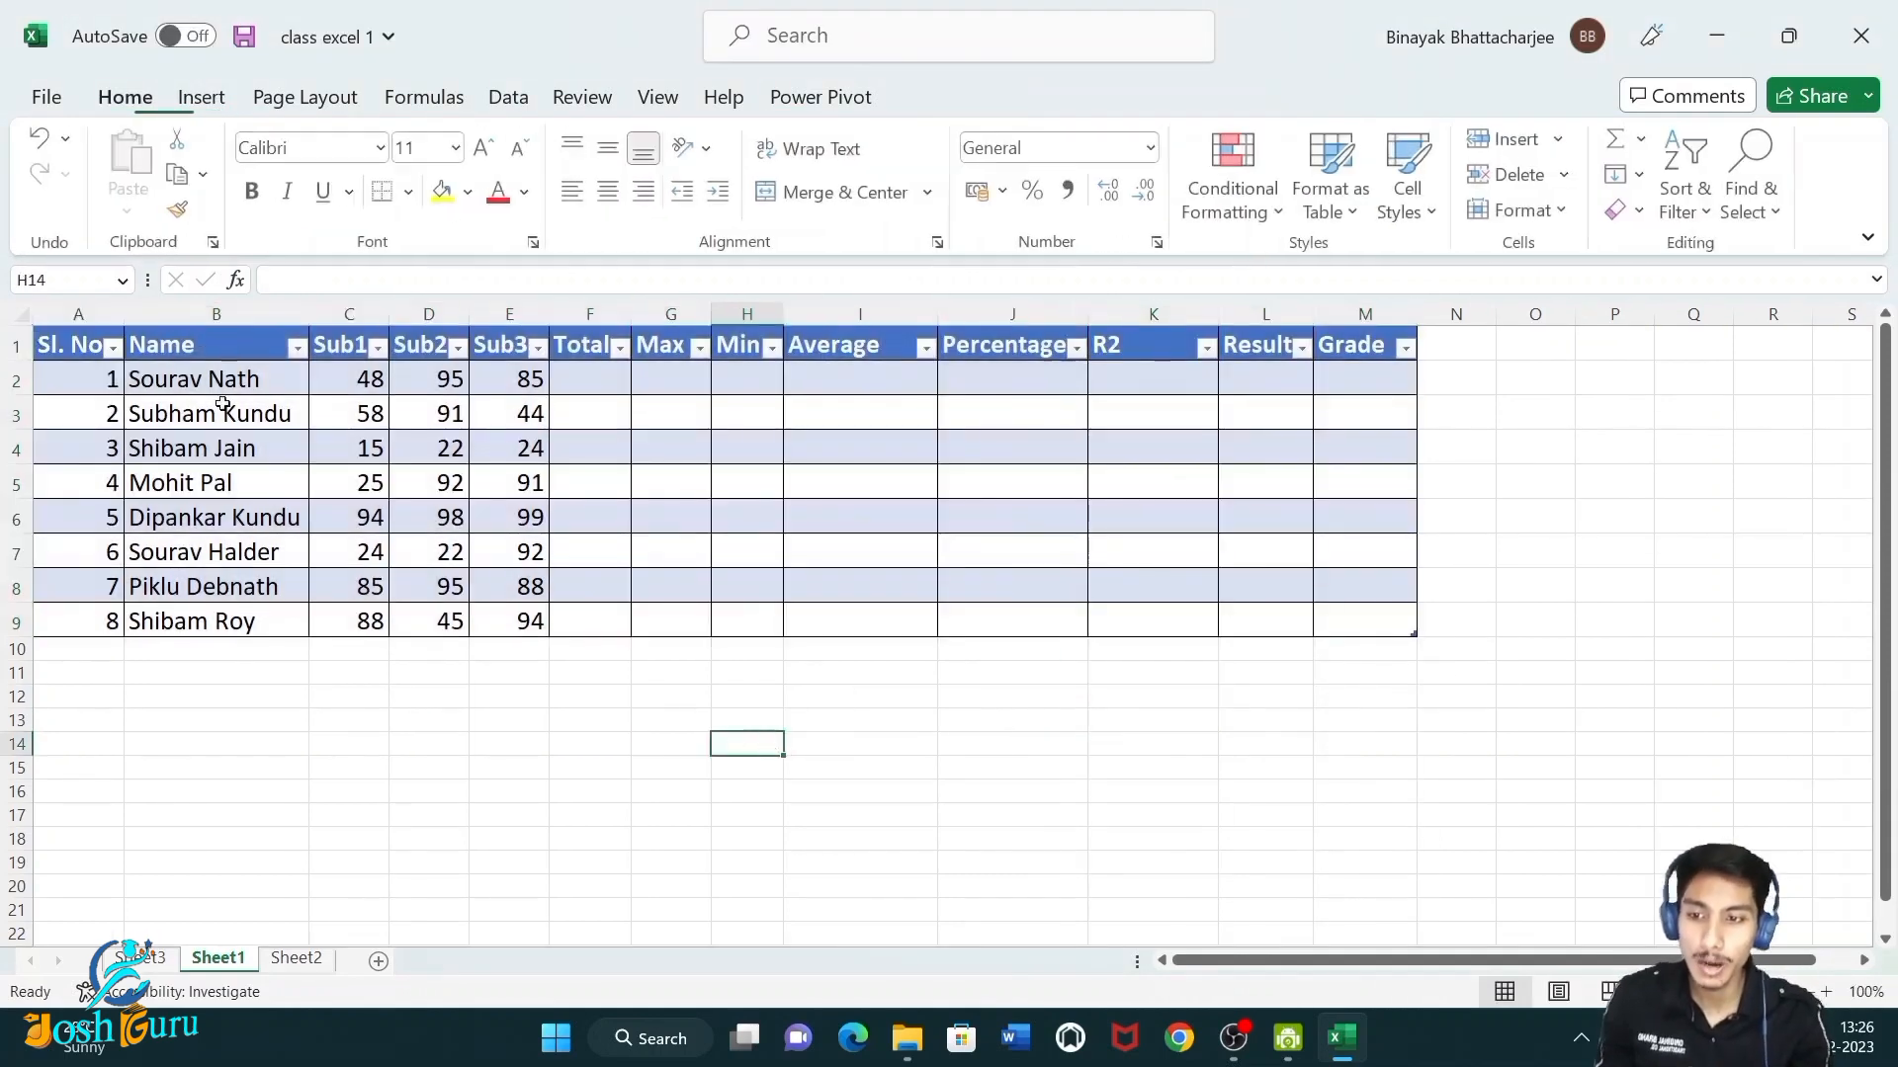
# Inspect the Sl. No filter menu and the table's design options.
pyautogui.click(113, 347)
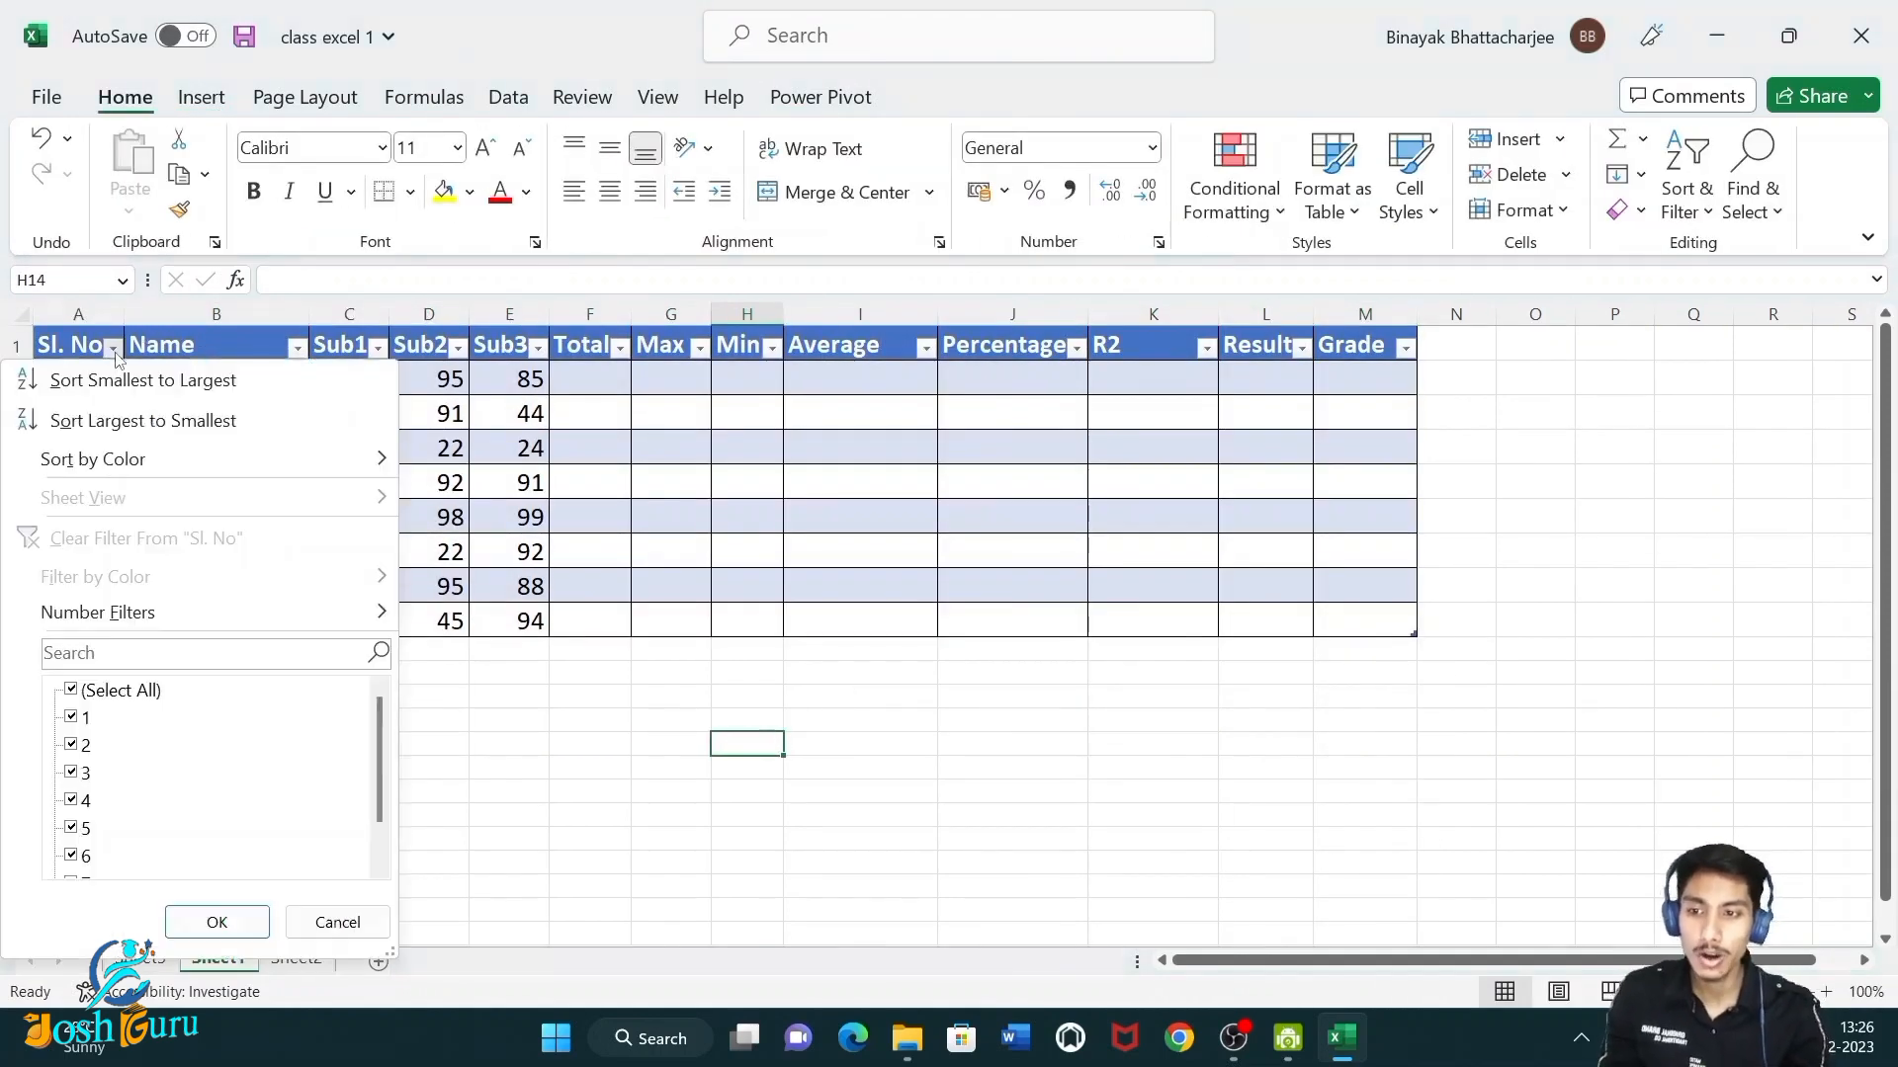
pyautogui.click(504, 381)
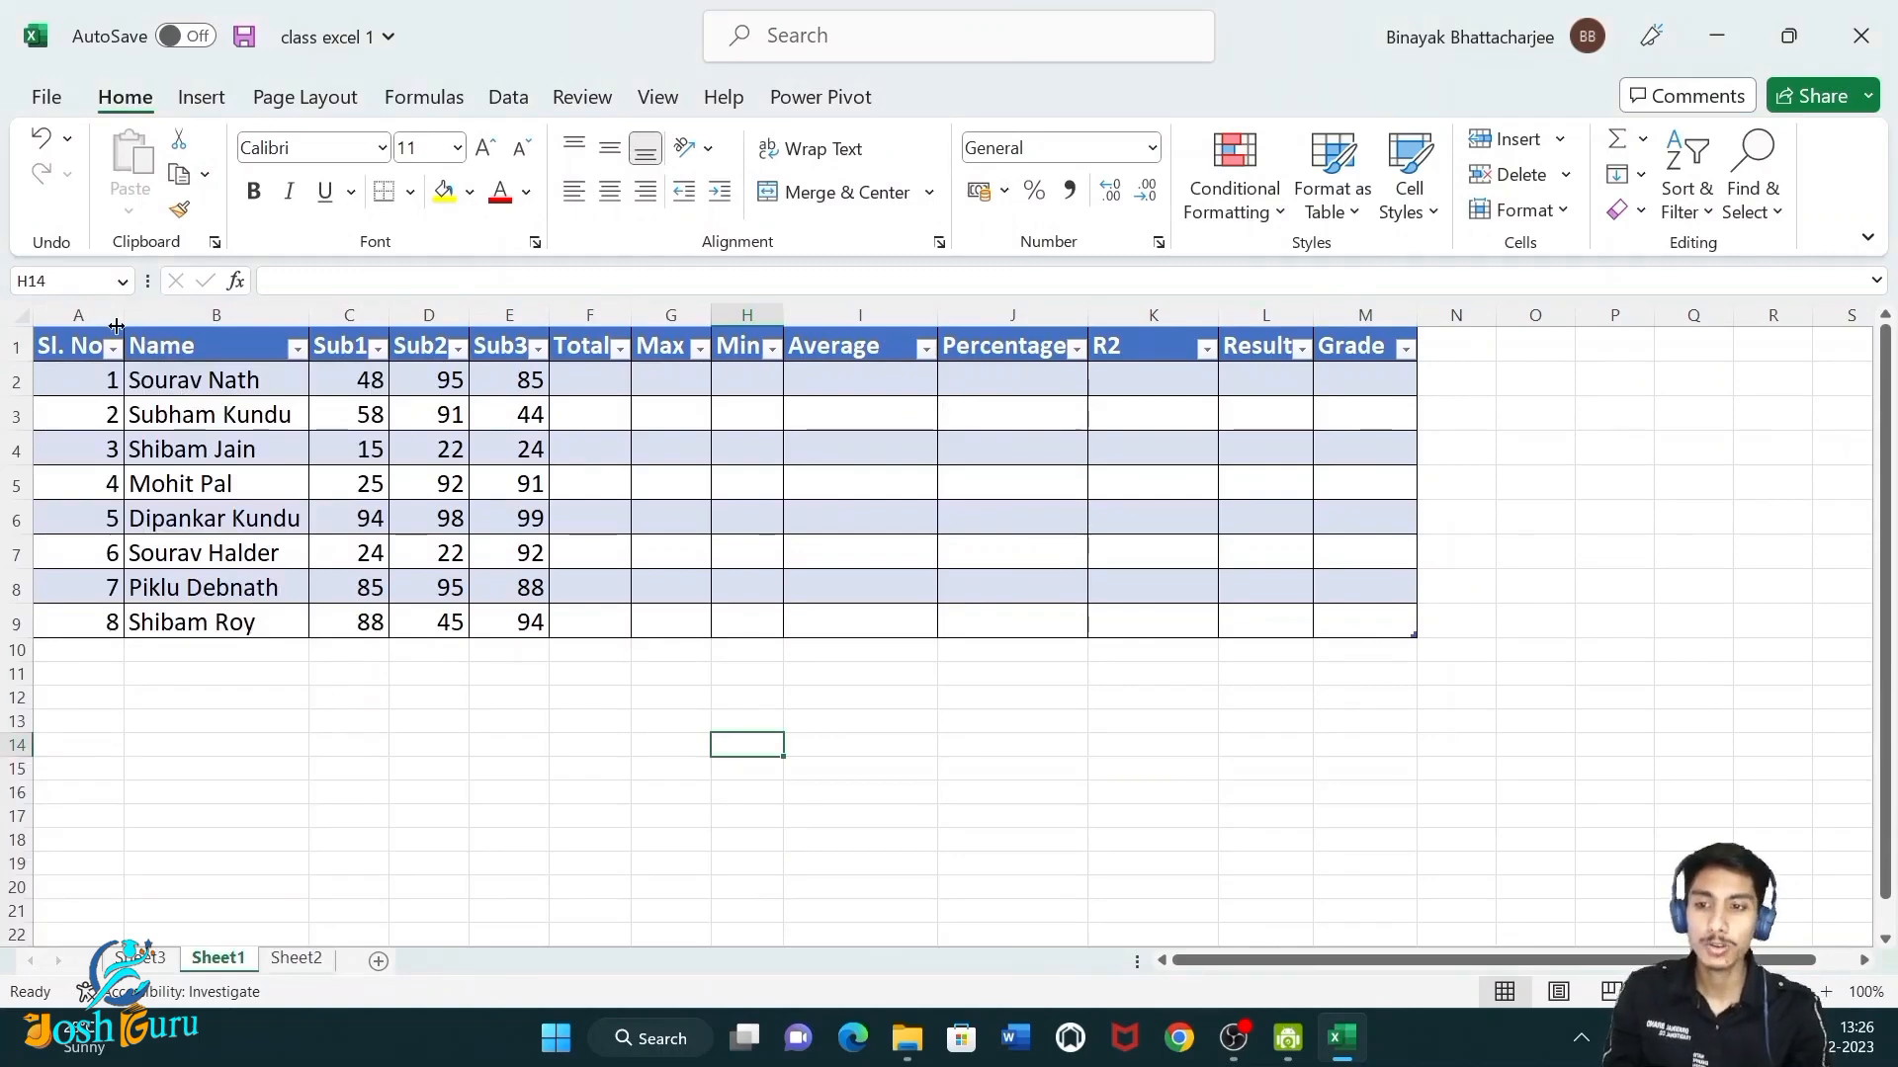
pyautogui.moveTo(60, 346); pyautogui.dragTo(1437, 620)
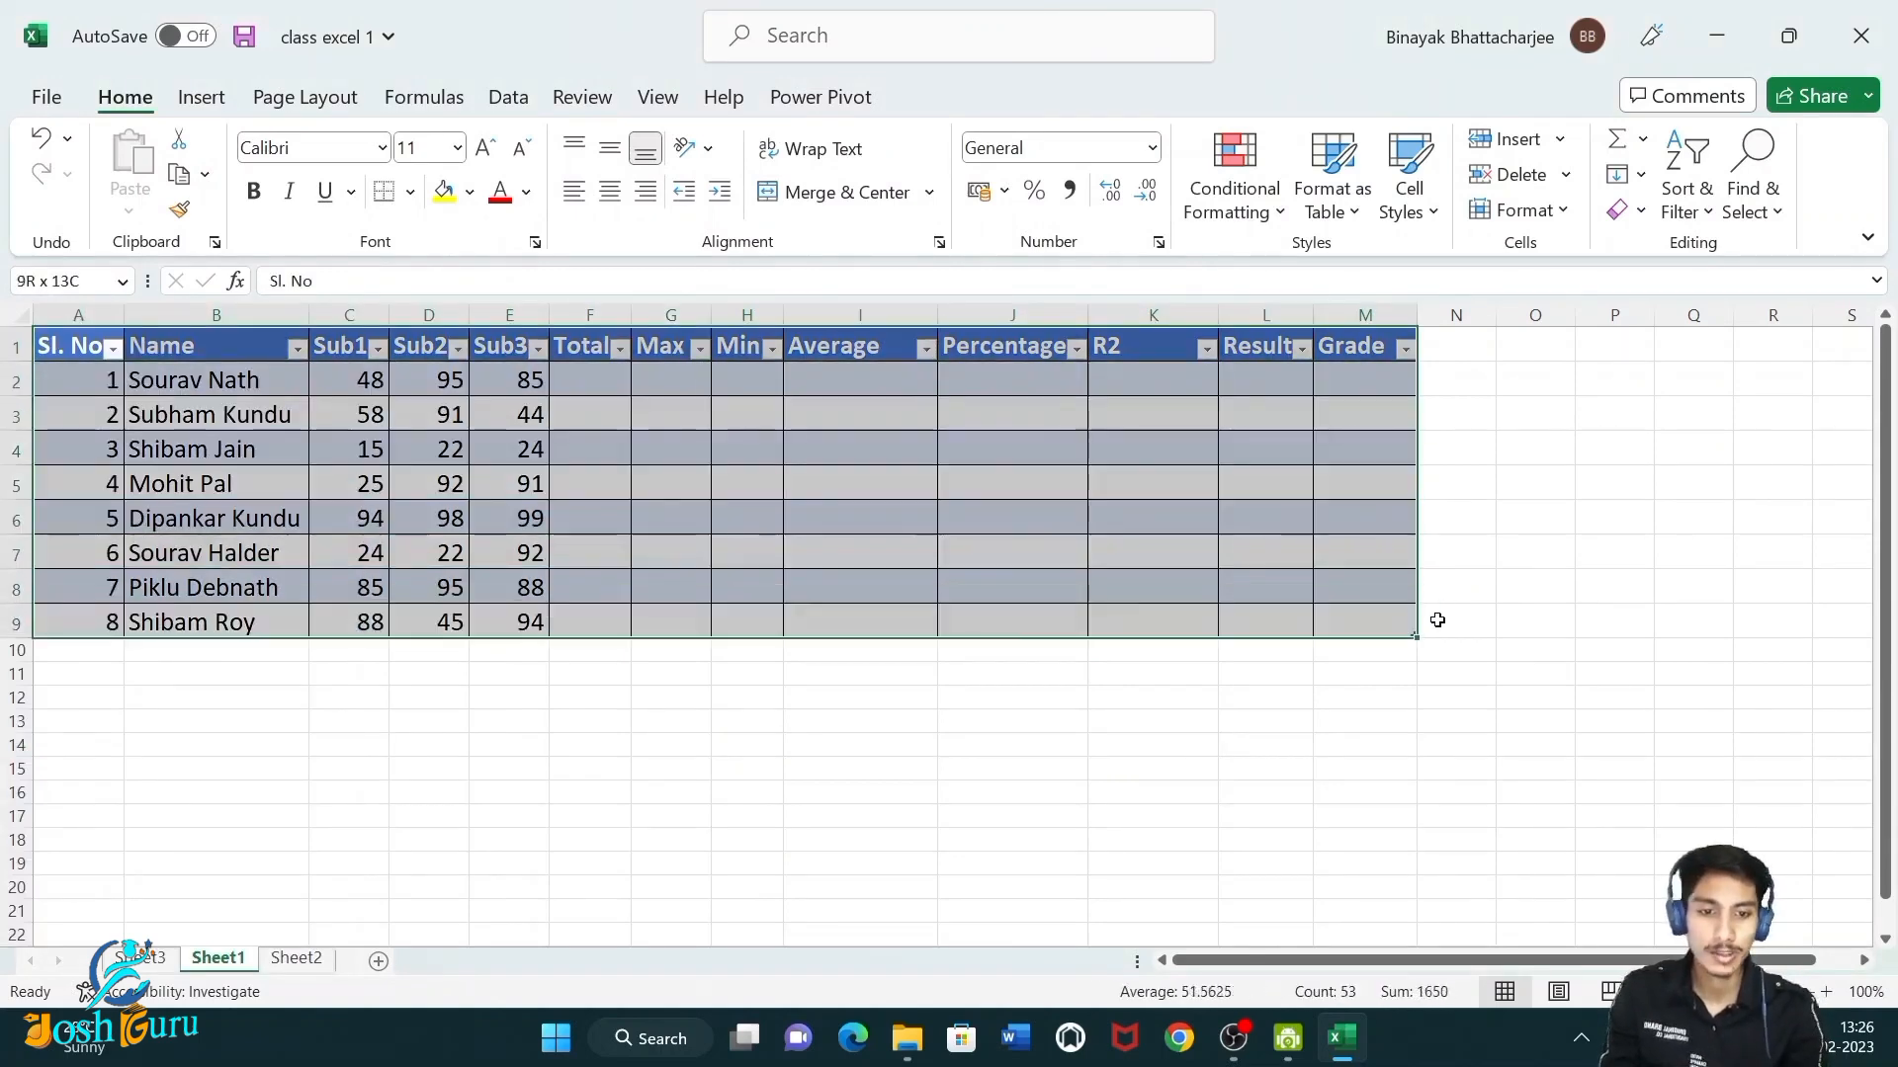
pyautogui.click(941, 91)
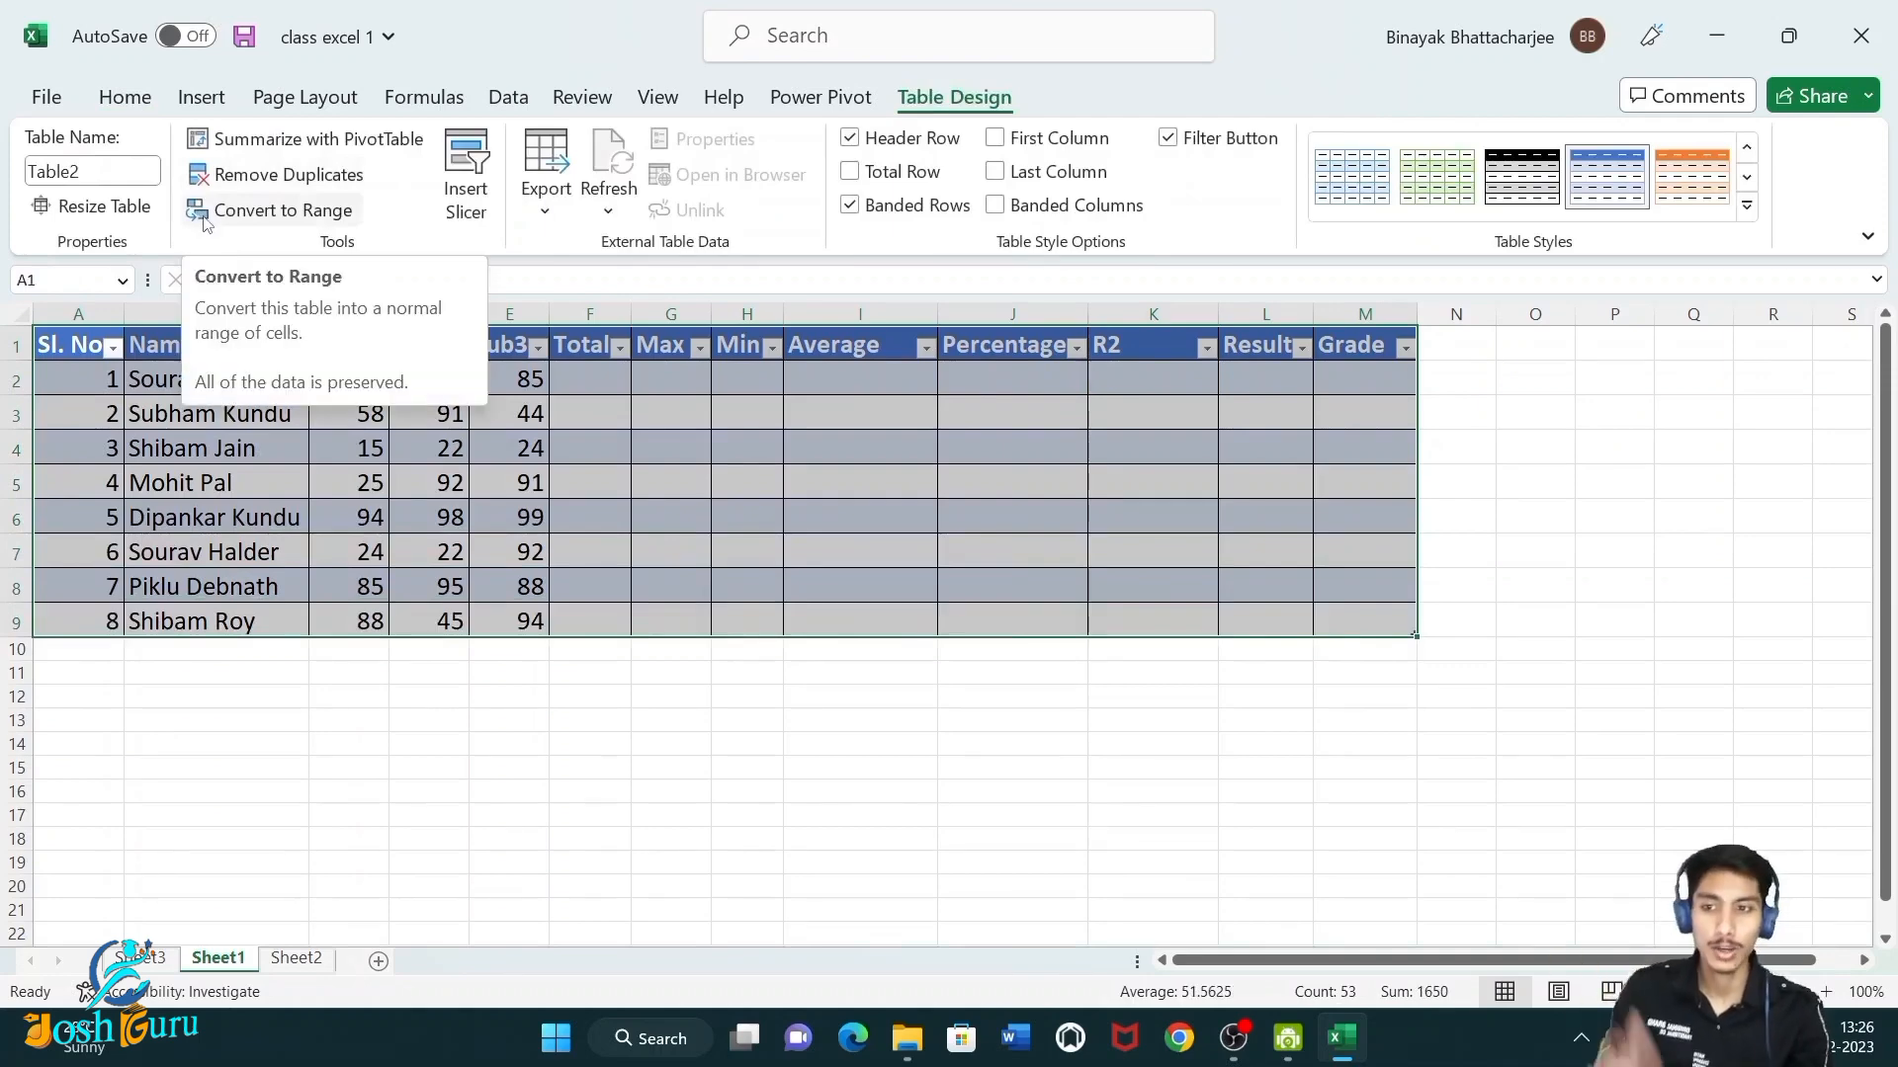
pyautogui.click(125, 96)
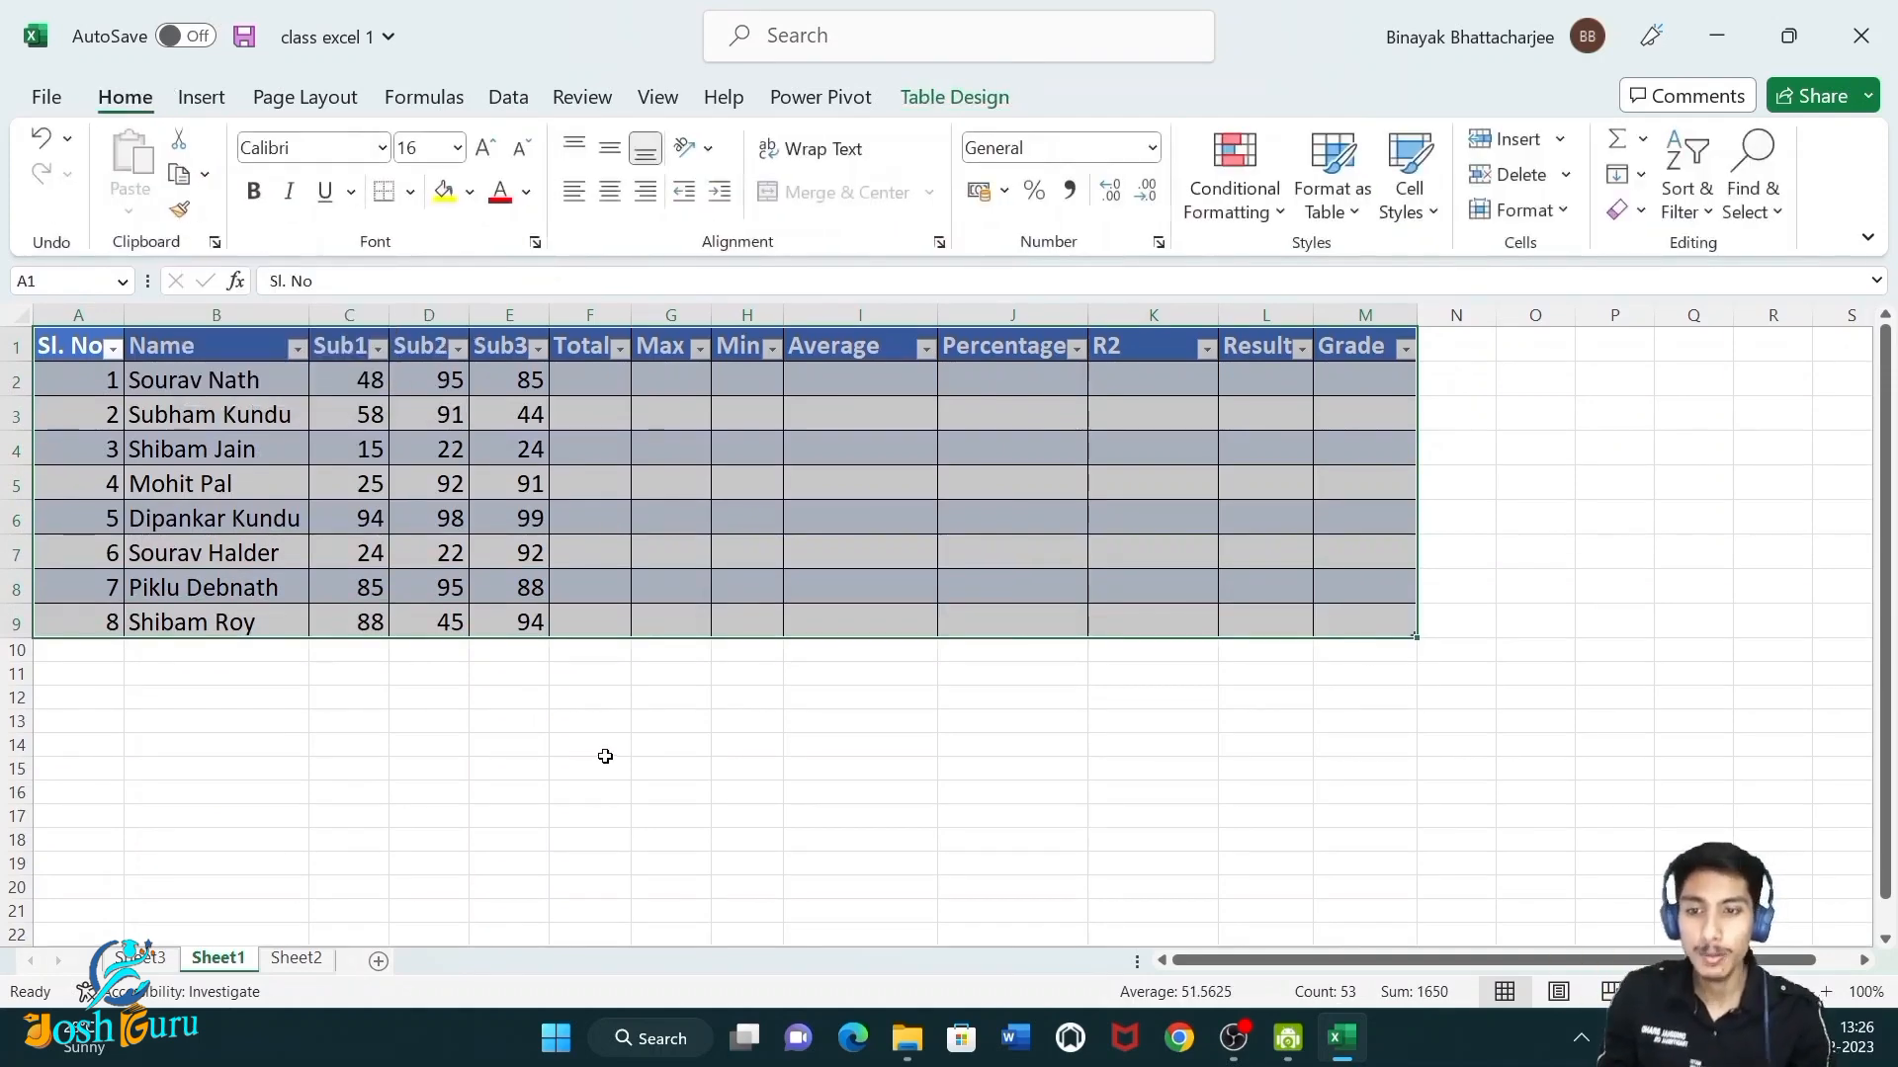
# Widen the Total column slightly.
pyautogui.click(605, 763)
pyautogui.moveTo(634, 307); pyautogui.dragTo(639, 308)
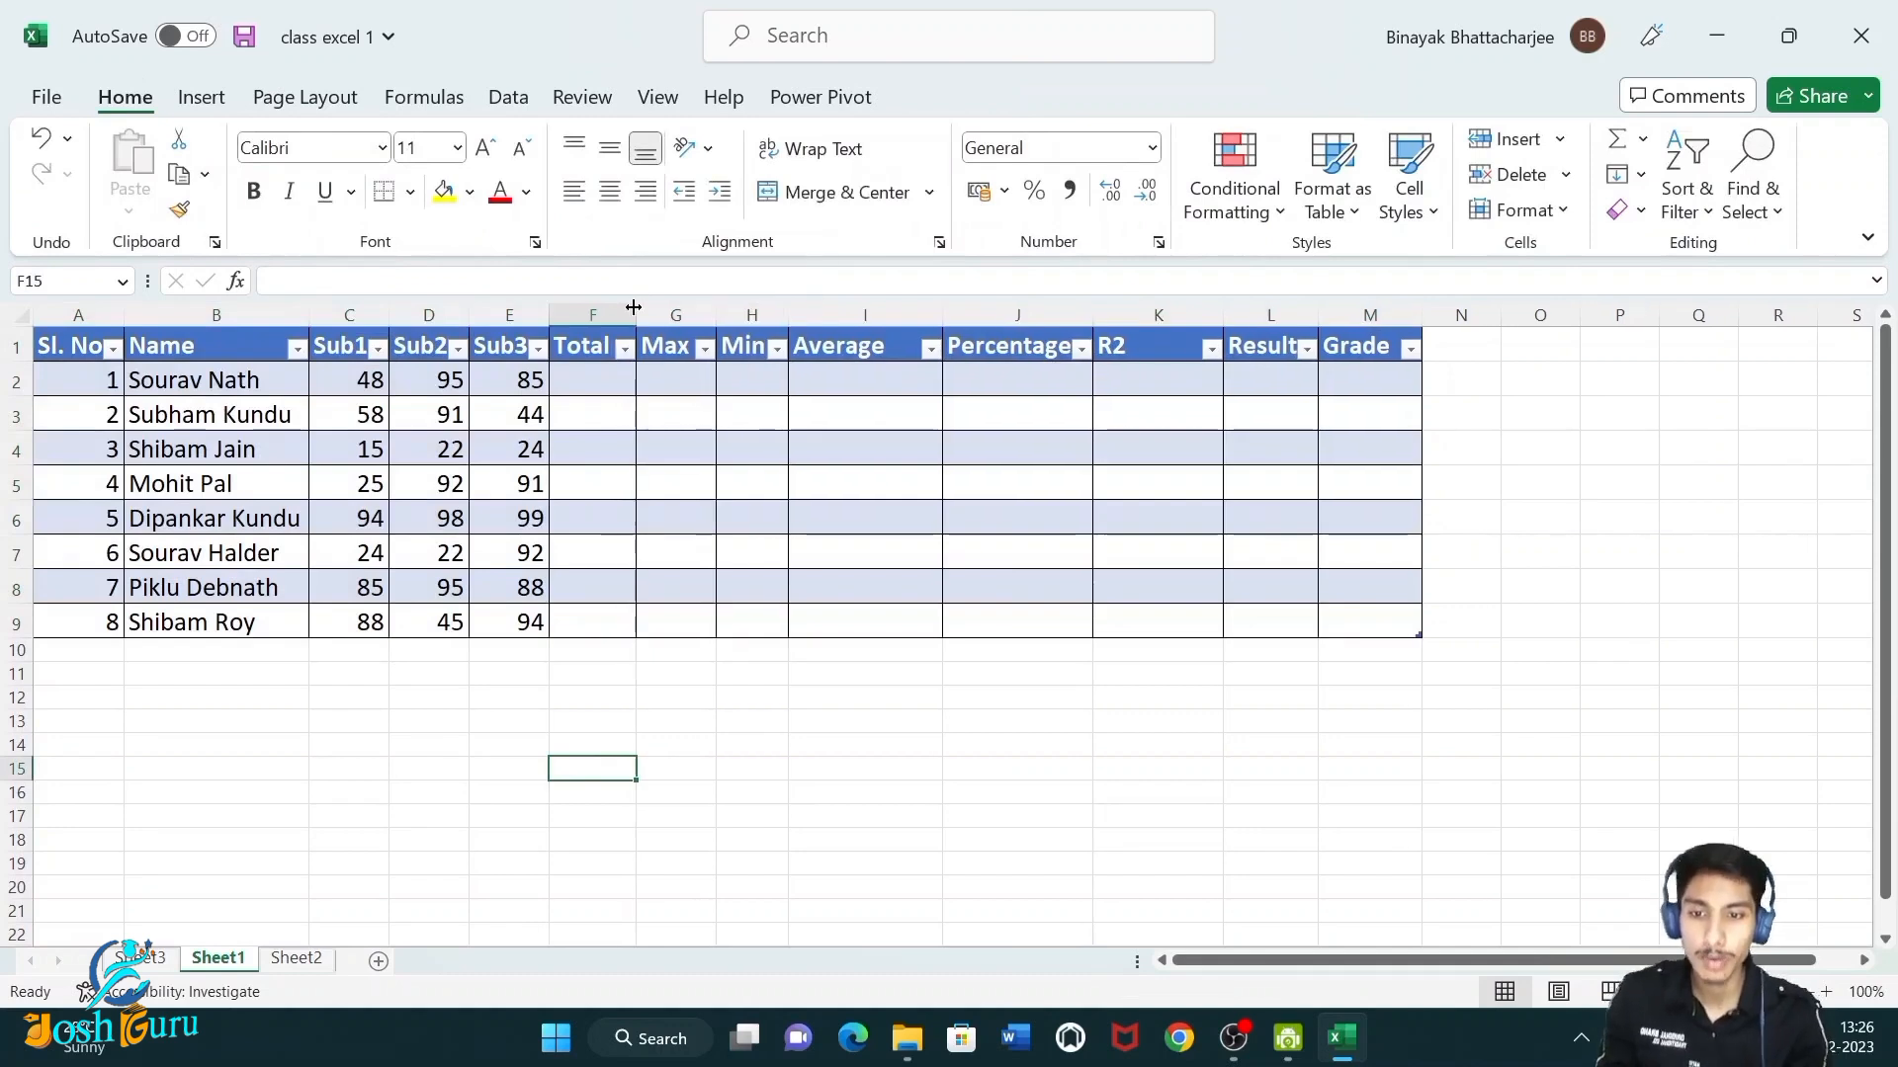
pyautogui.click(608, 394)
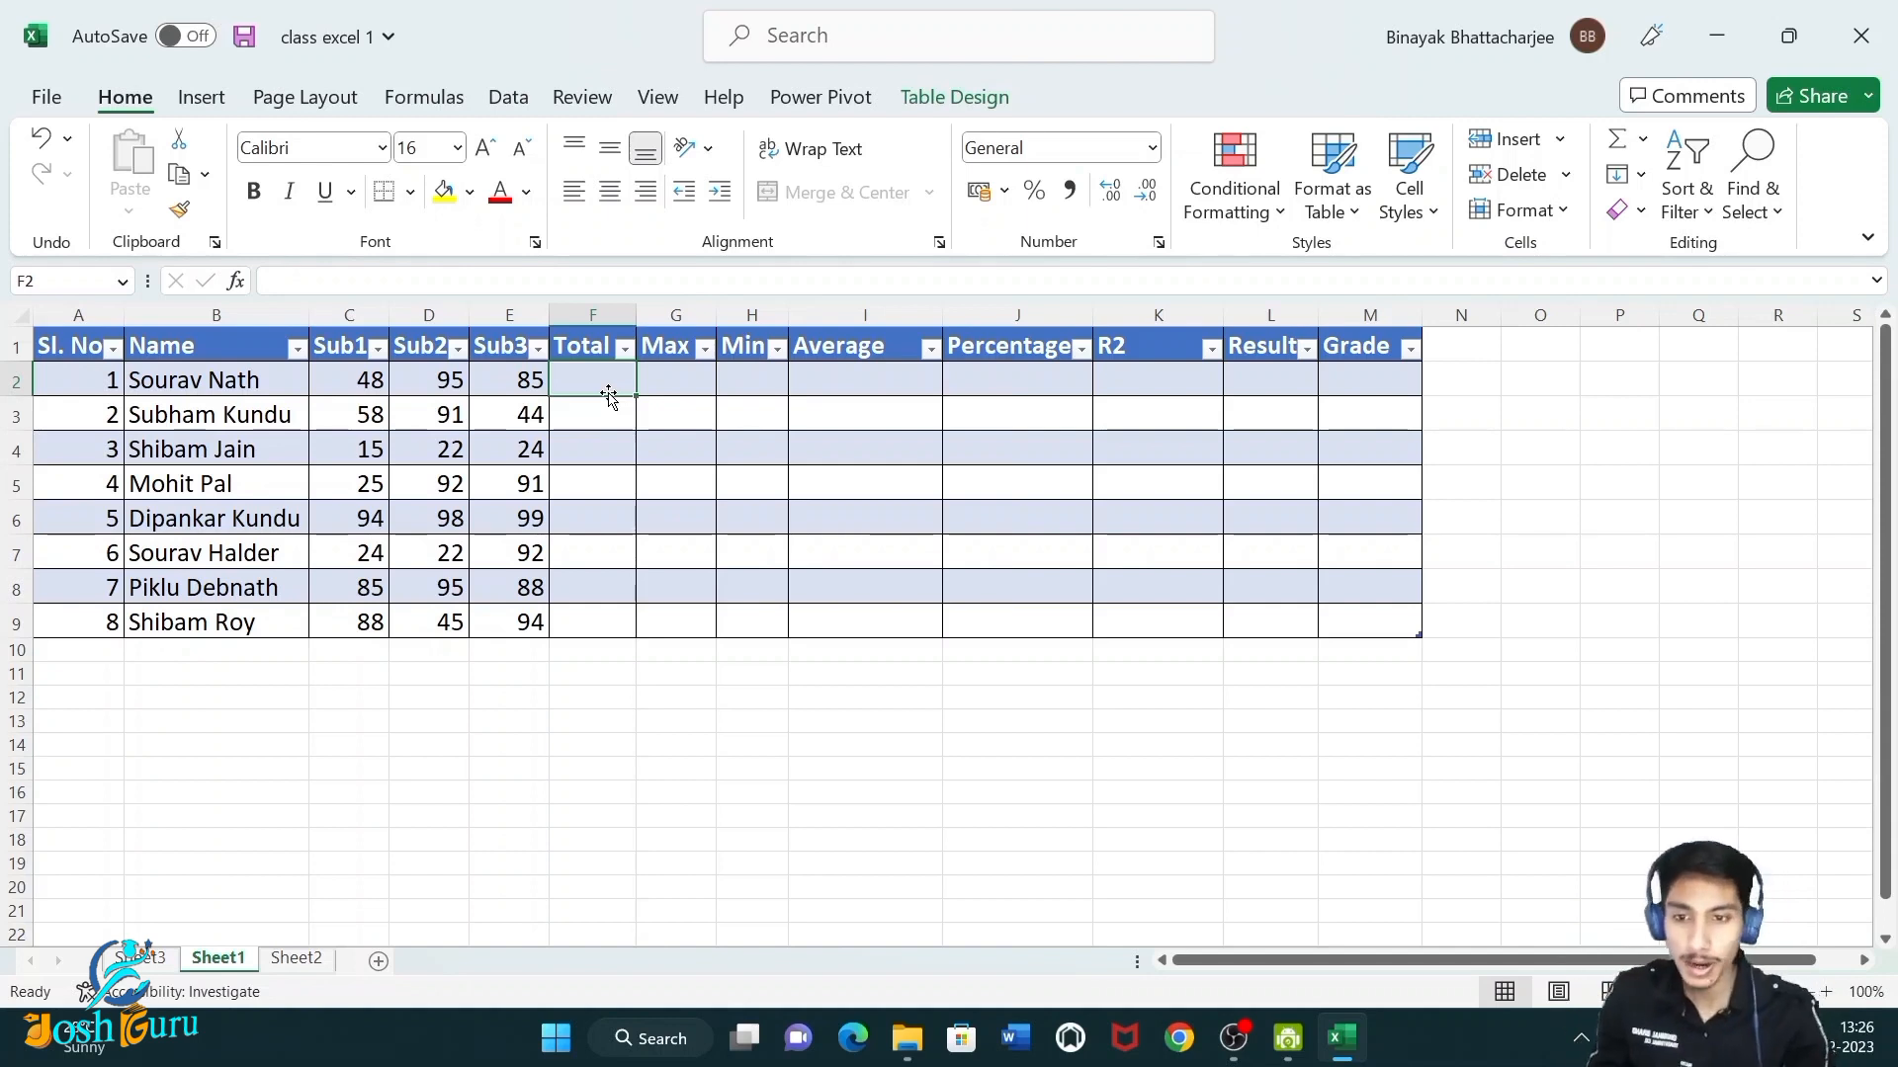
# Fill the Total column with an AutoSum of Sub1 to Sub3 for each student.
pyautogui.moveTo(381, 376); pyautogui.dragTo(539, 378)
pyautogui.click(591, 383)
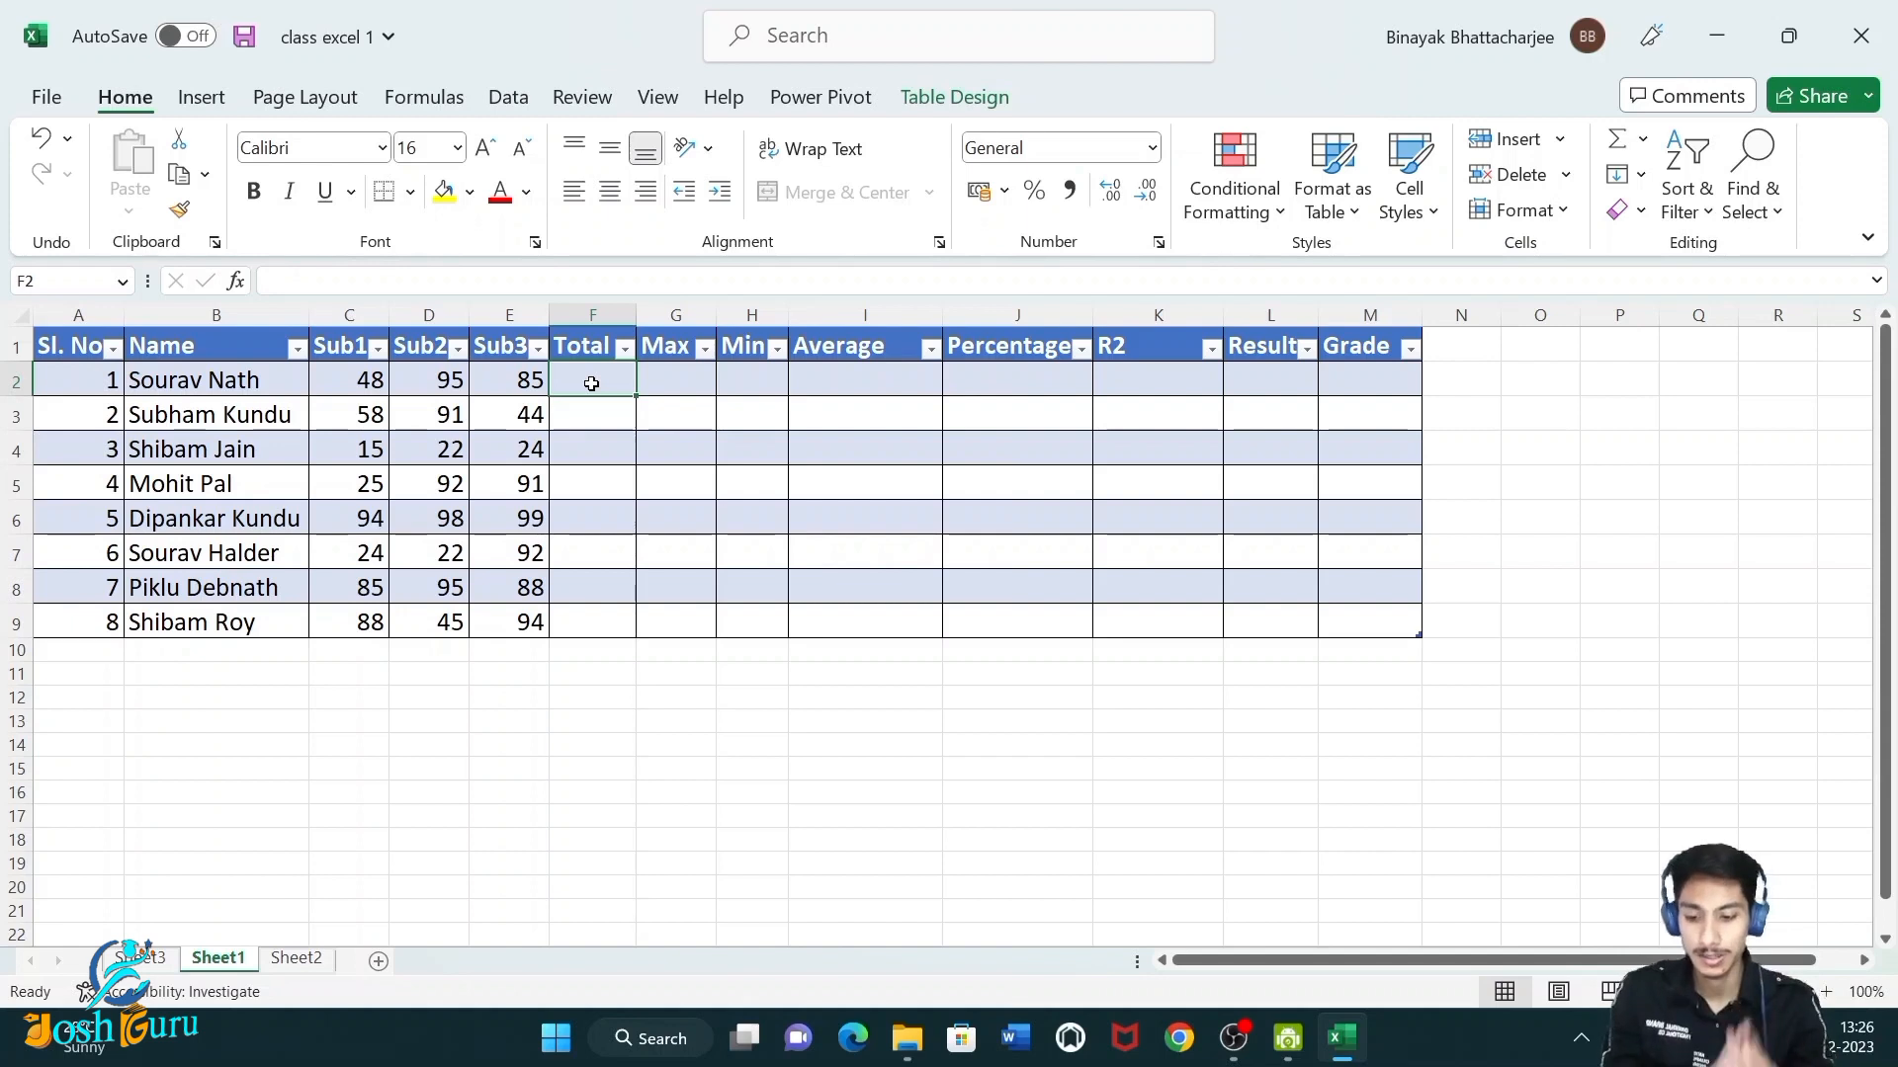
pyautogui.hotkey('alt', '=')
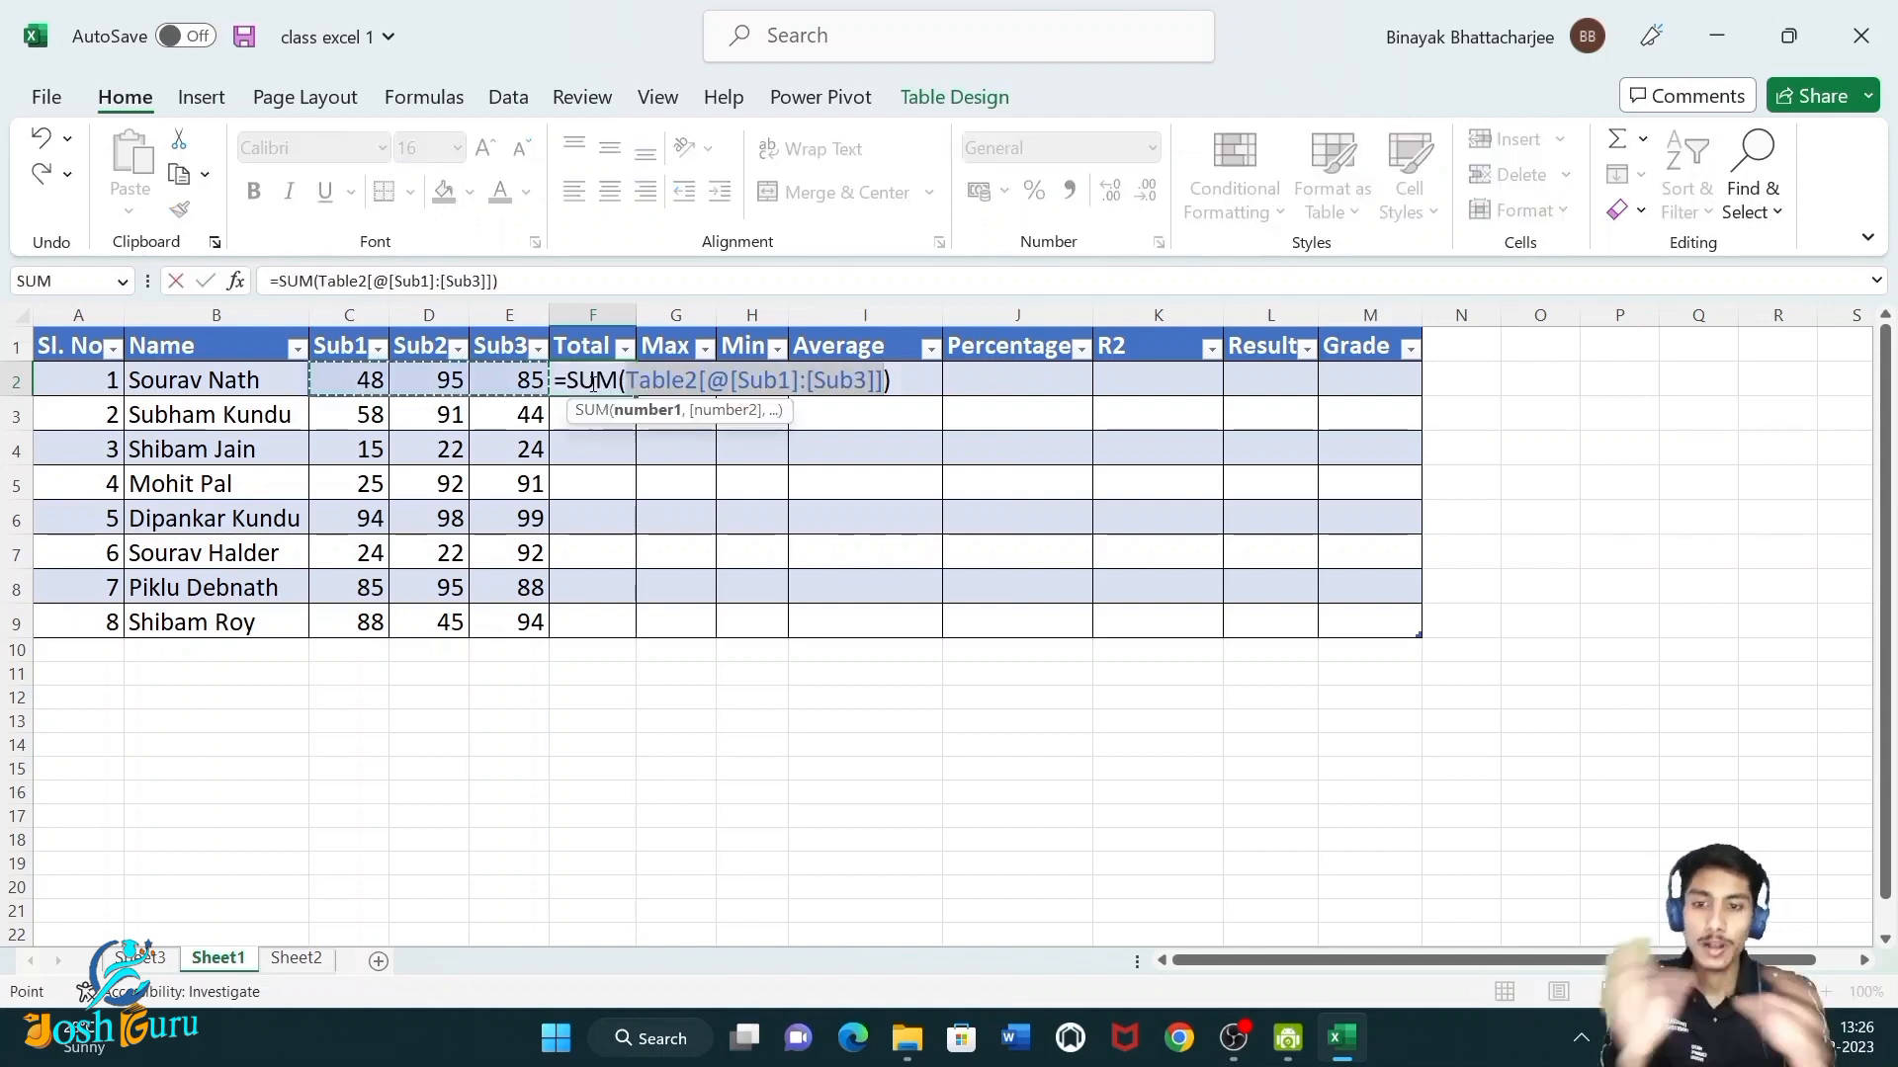
pyautogui.hotkey('ctrl', 'Return')
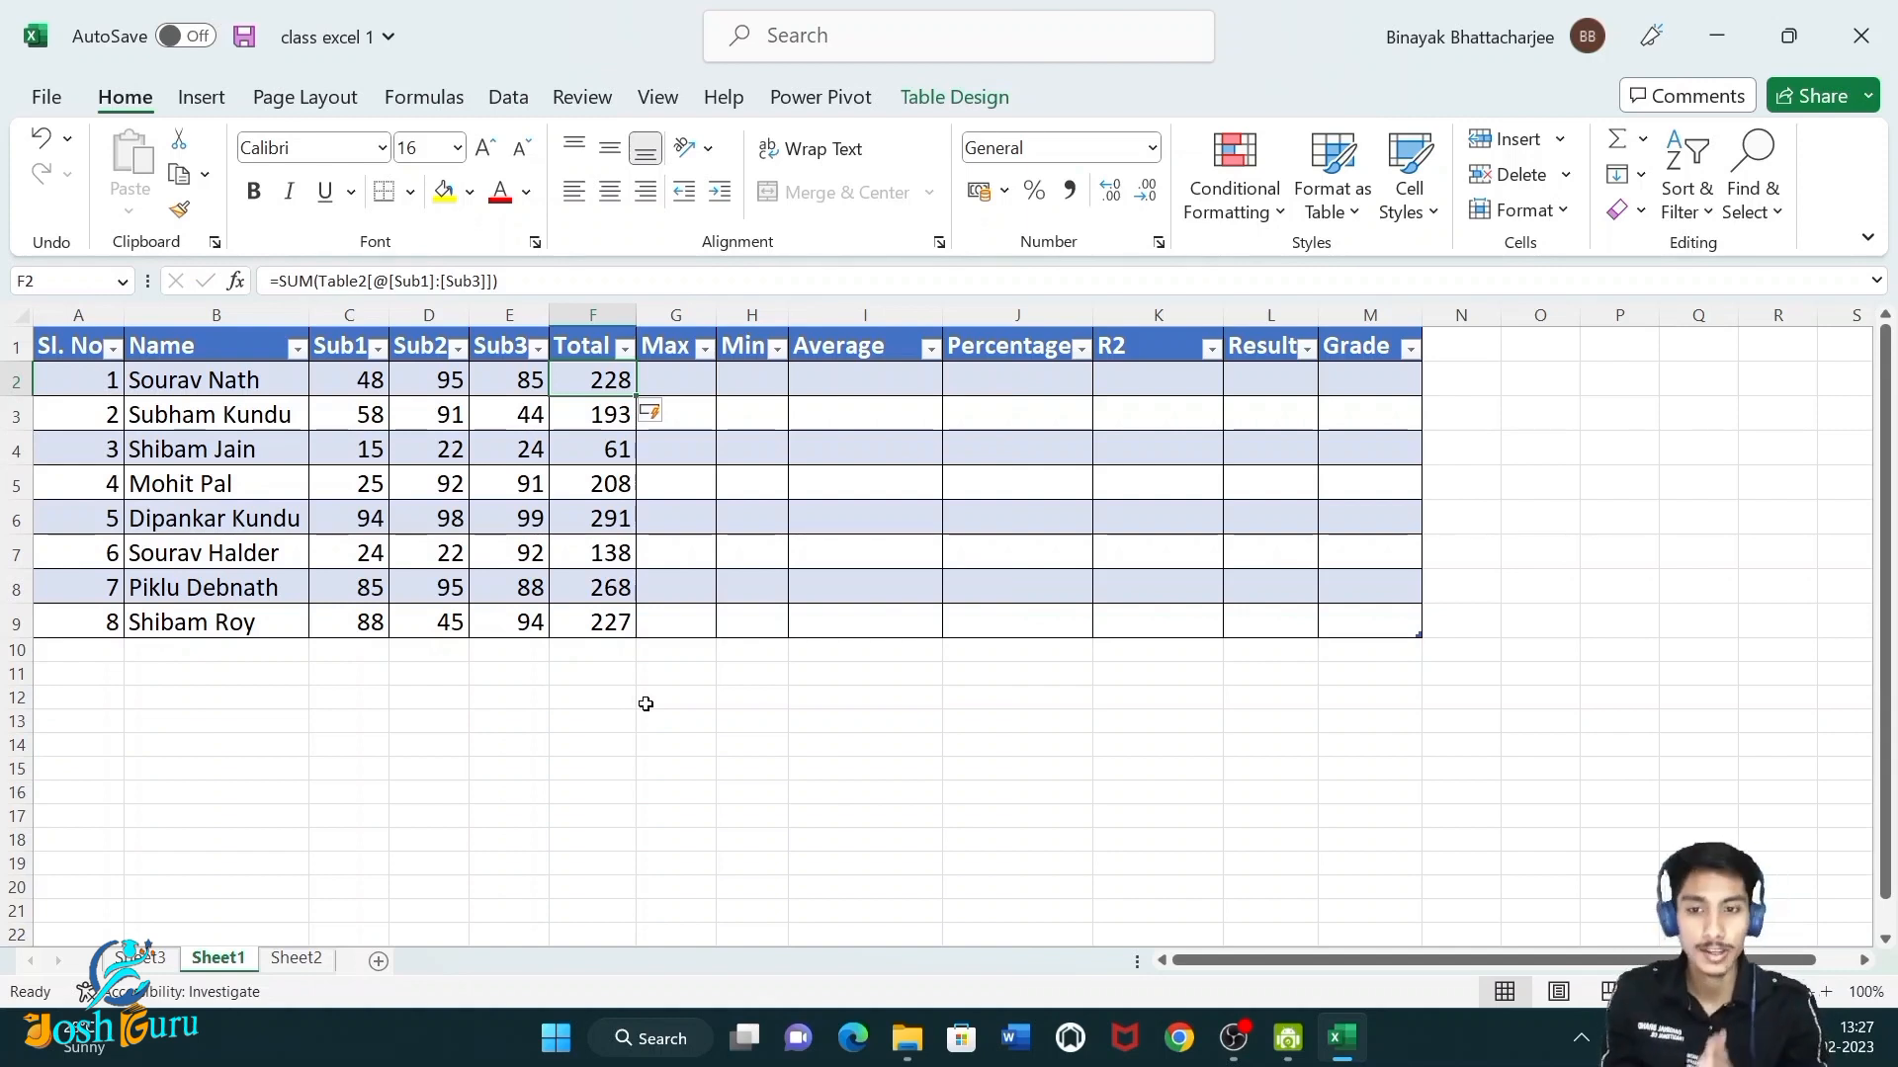
# Fill the Max column with a MAX formula over Sub1 to Sub3.
pyautogui.click(678, 377)
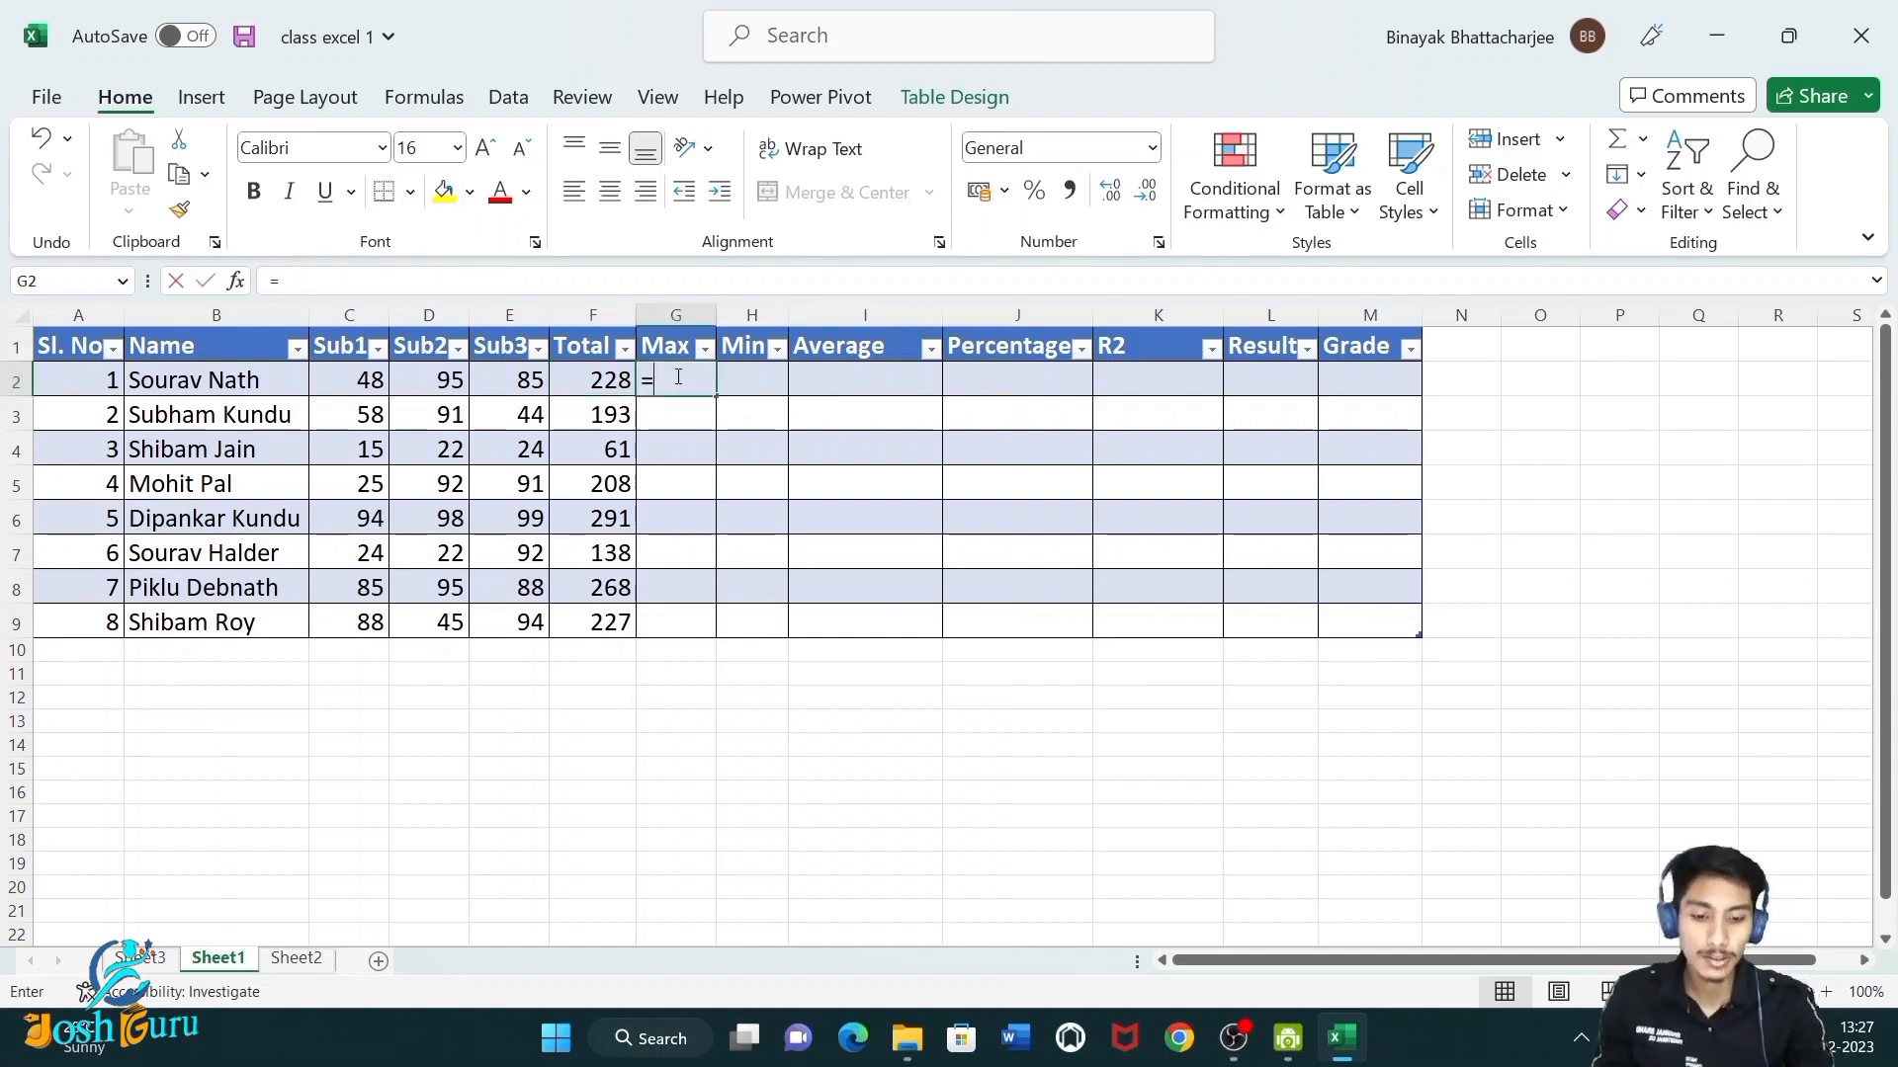
pyautogui.write('=max')
pyautogui.press('Tab')
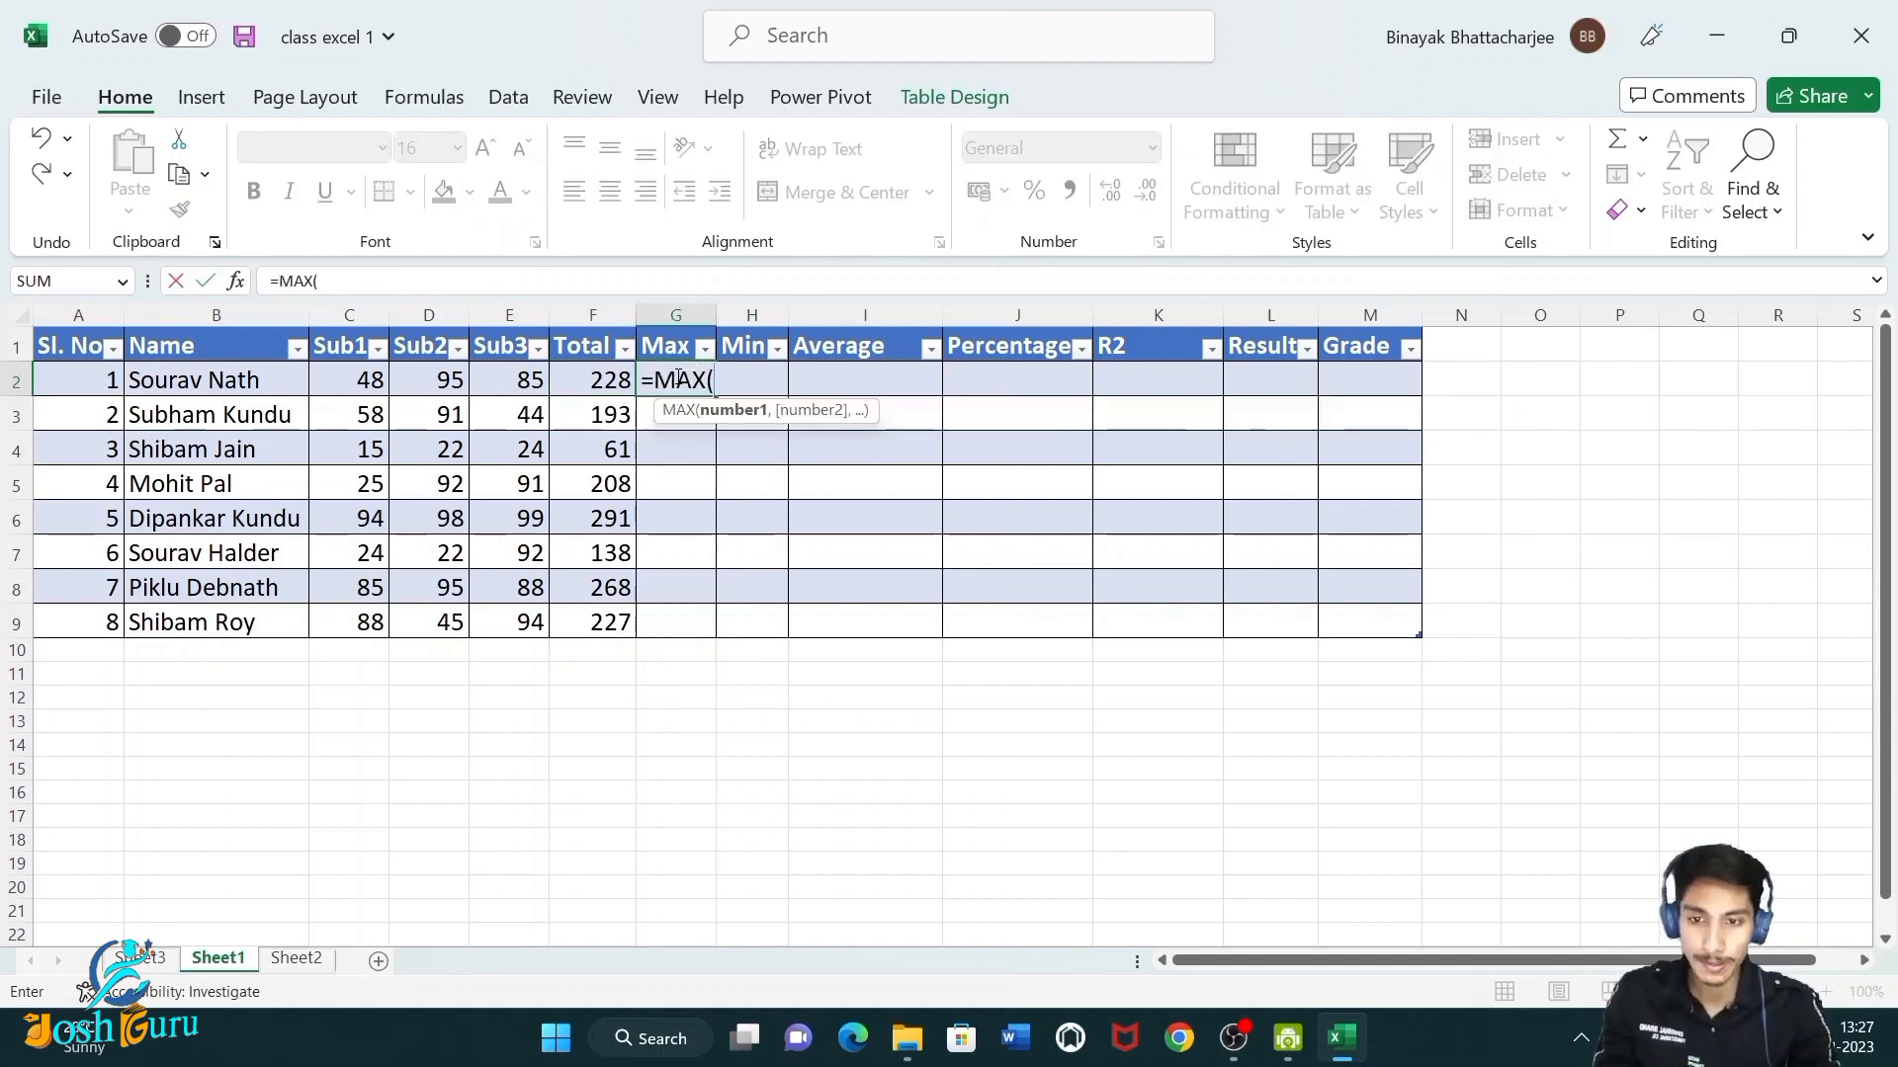
pyautogui.moveTo(376, 380); pyautogui.dragTo(527, 388)
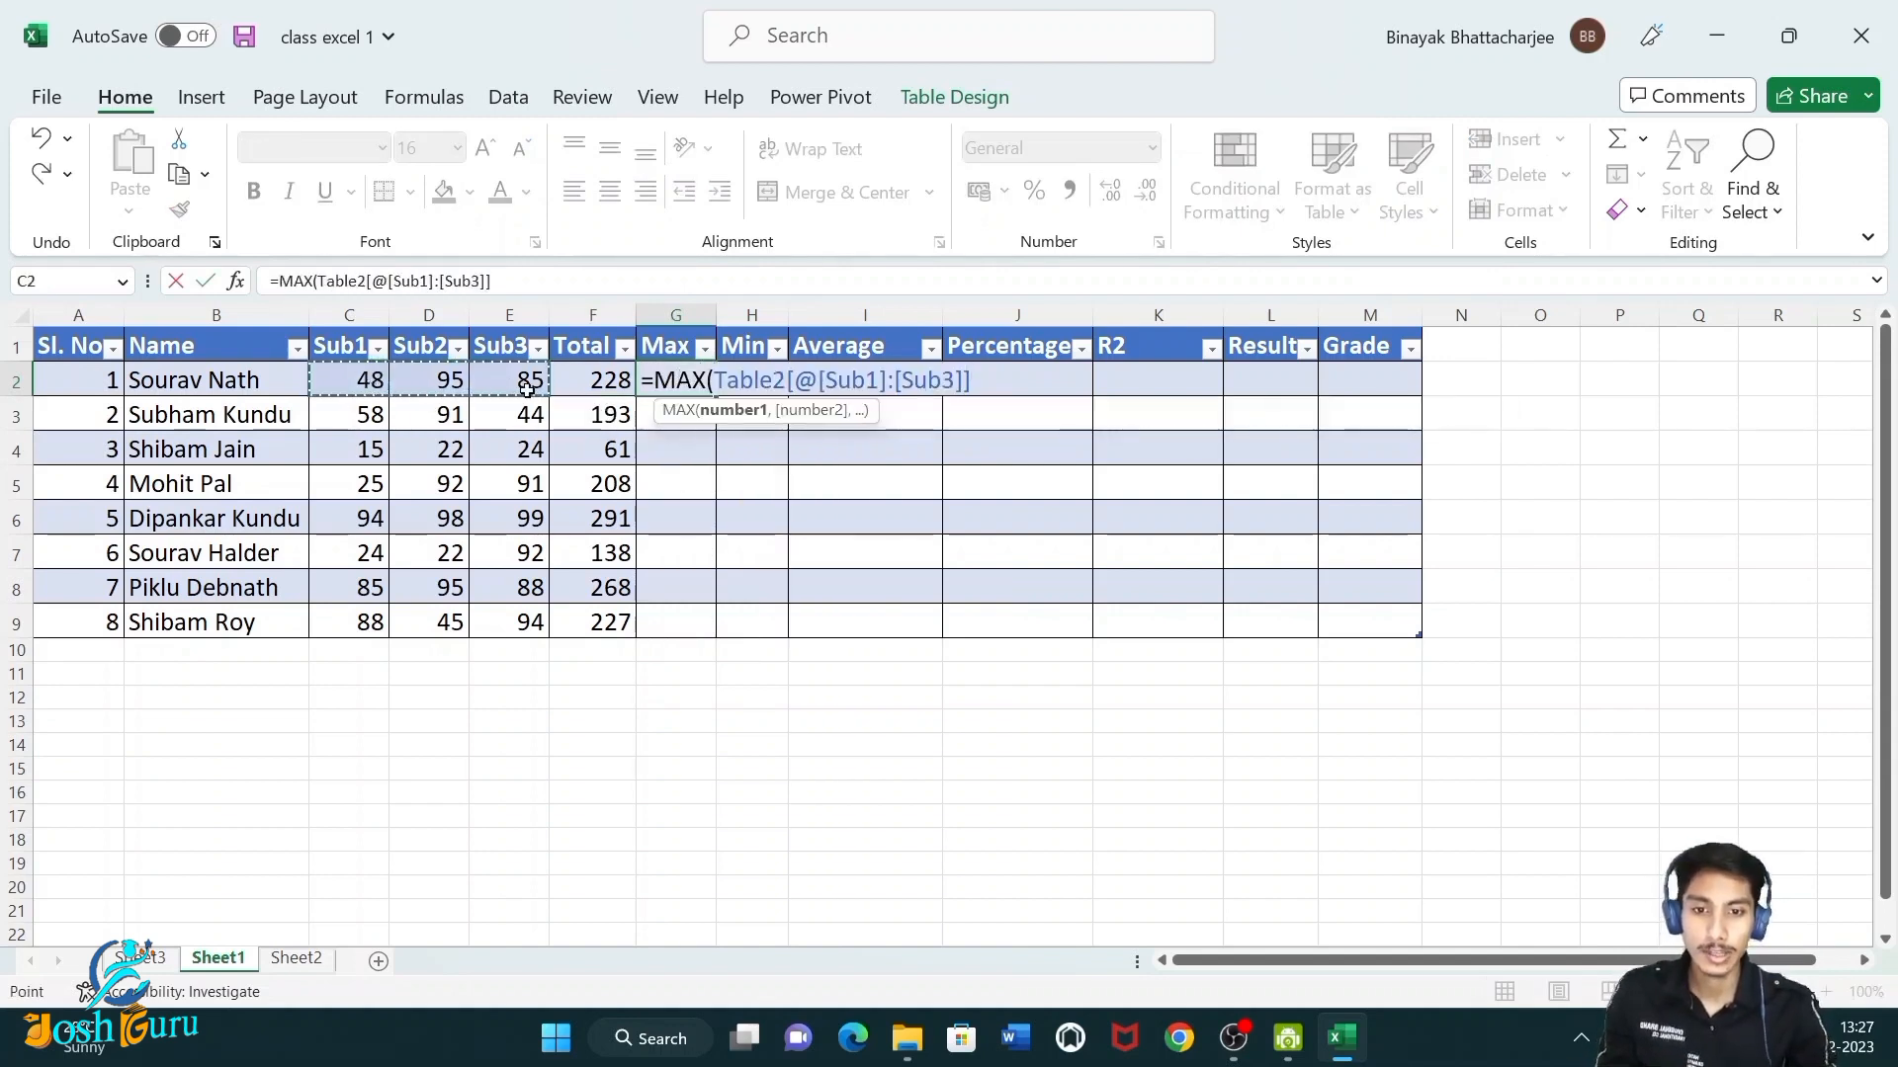
pyautogui.press('Return')
# Set the font size of the Max column values to 16.
pyautogui.click(681, 382)
pyautogui.moveTo(684, 628); pyautogui.dragTo(682, 381)
pyautogui.hscroll(5, 692, 381)
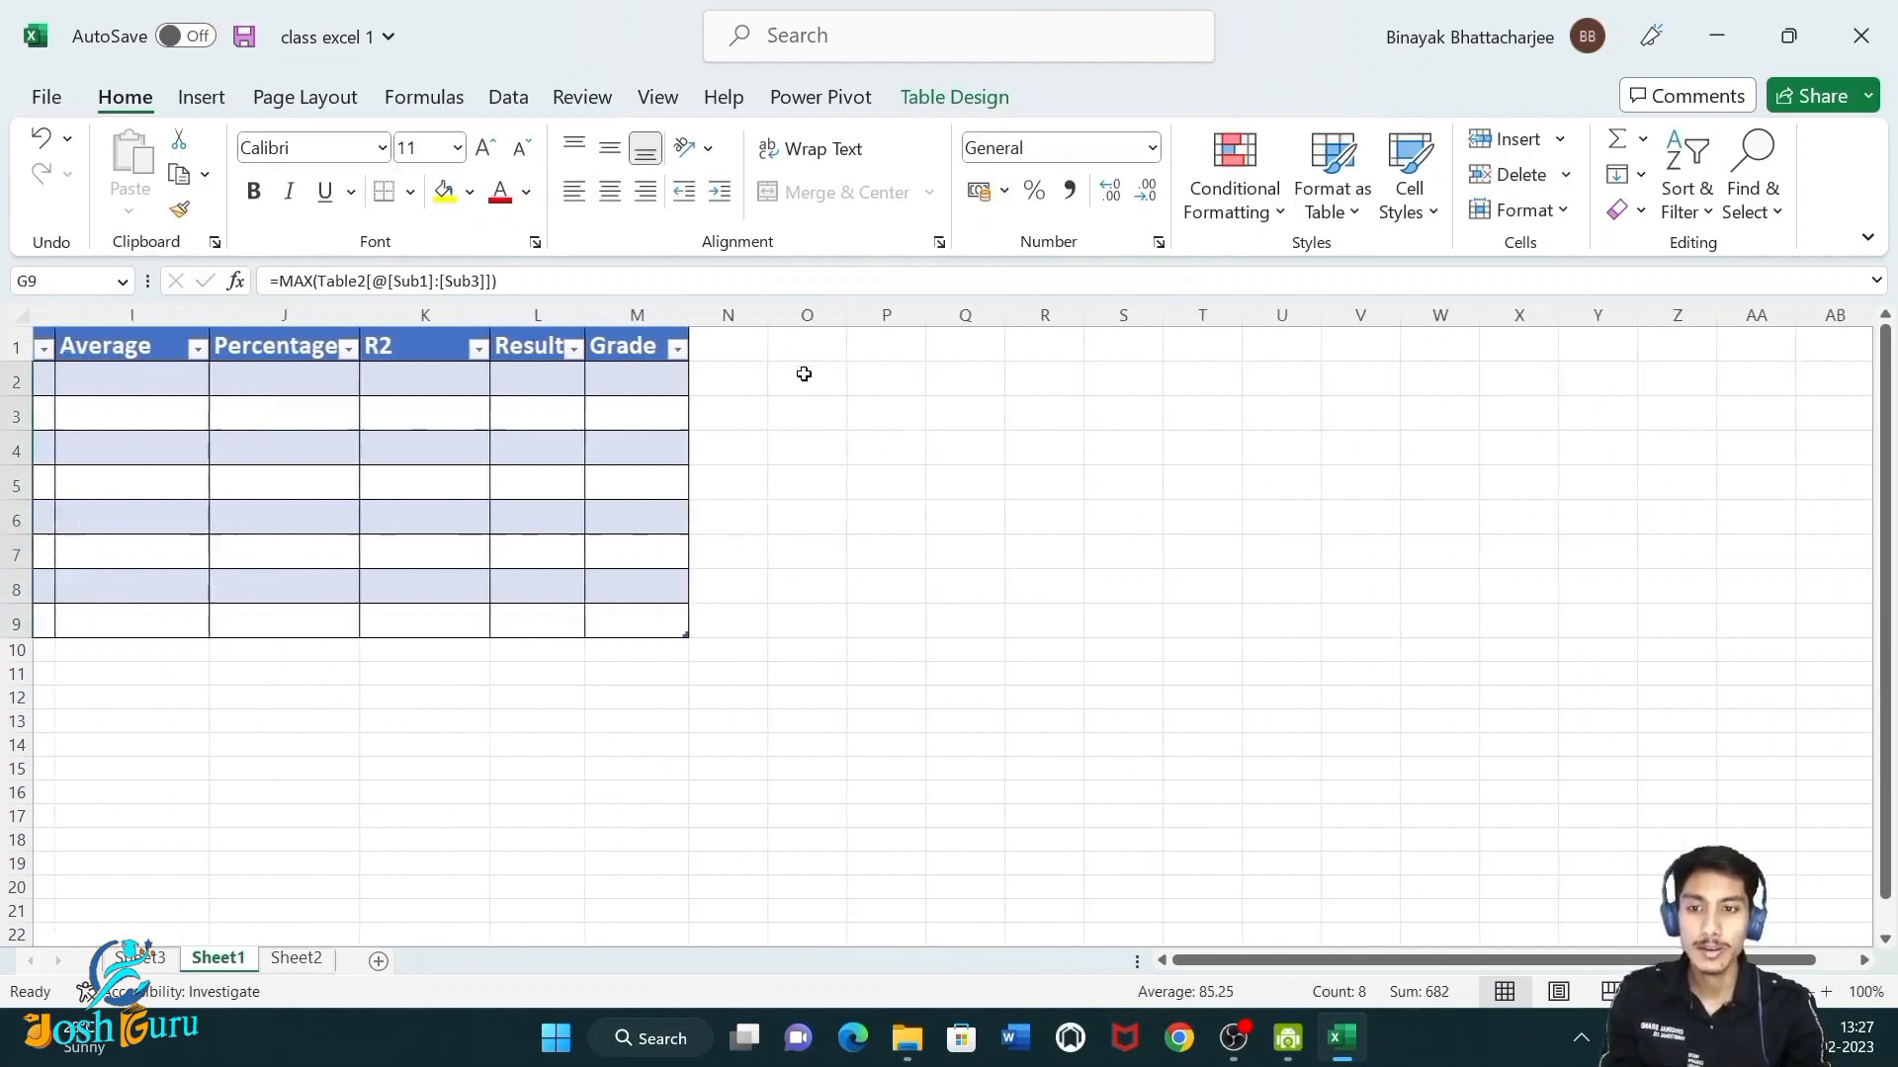
pyautogui.hscroll(-5, 804, 372)
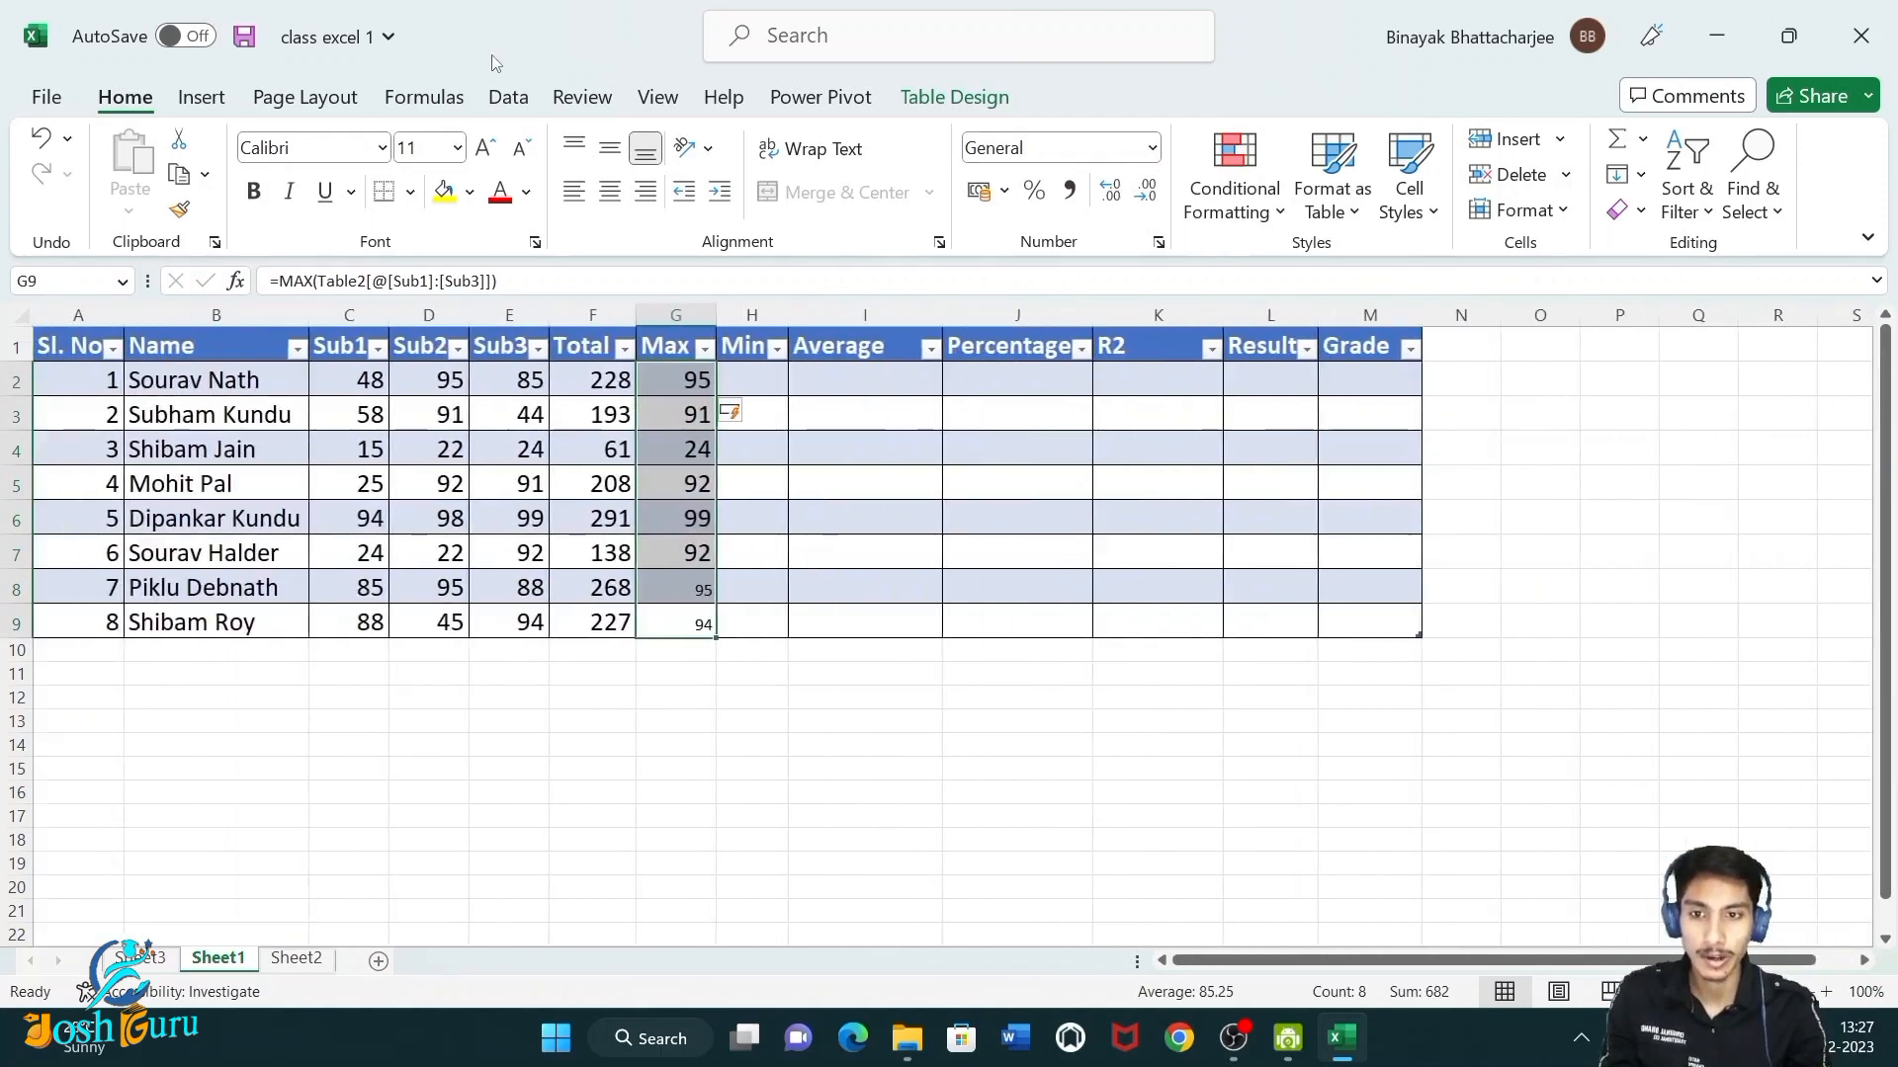
pyautogui.hotkey('ctrl', 'a')
pyautogui.write('16')
pyautogui.press('Return')
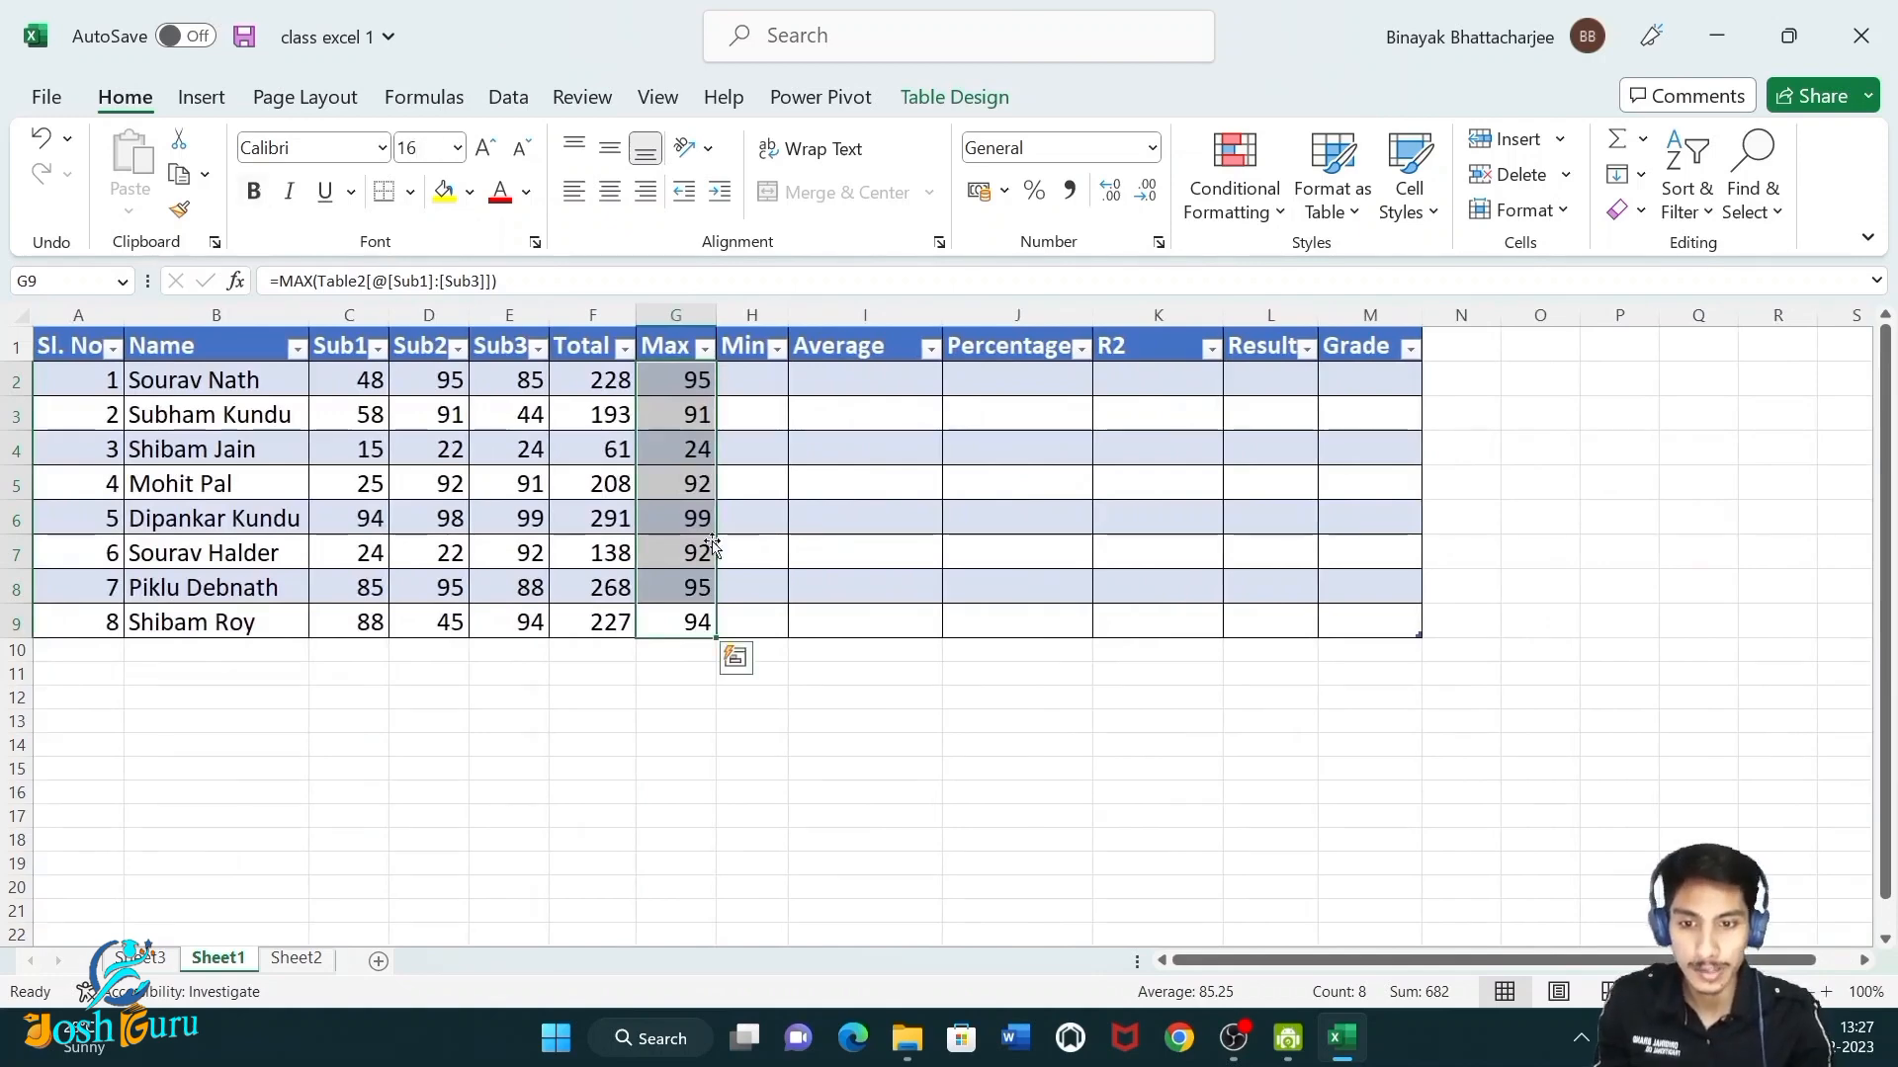
# Fill the Percentage column with the formula Total divided by 300 times 100.
pyautogui.click(729, 540)
pyautogui.click(759, 380)
pyautogui.click(928, 403)
pyautogui.click(1021, 388)
pyautogui.write('=')
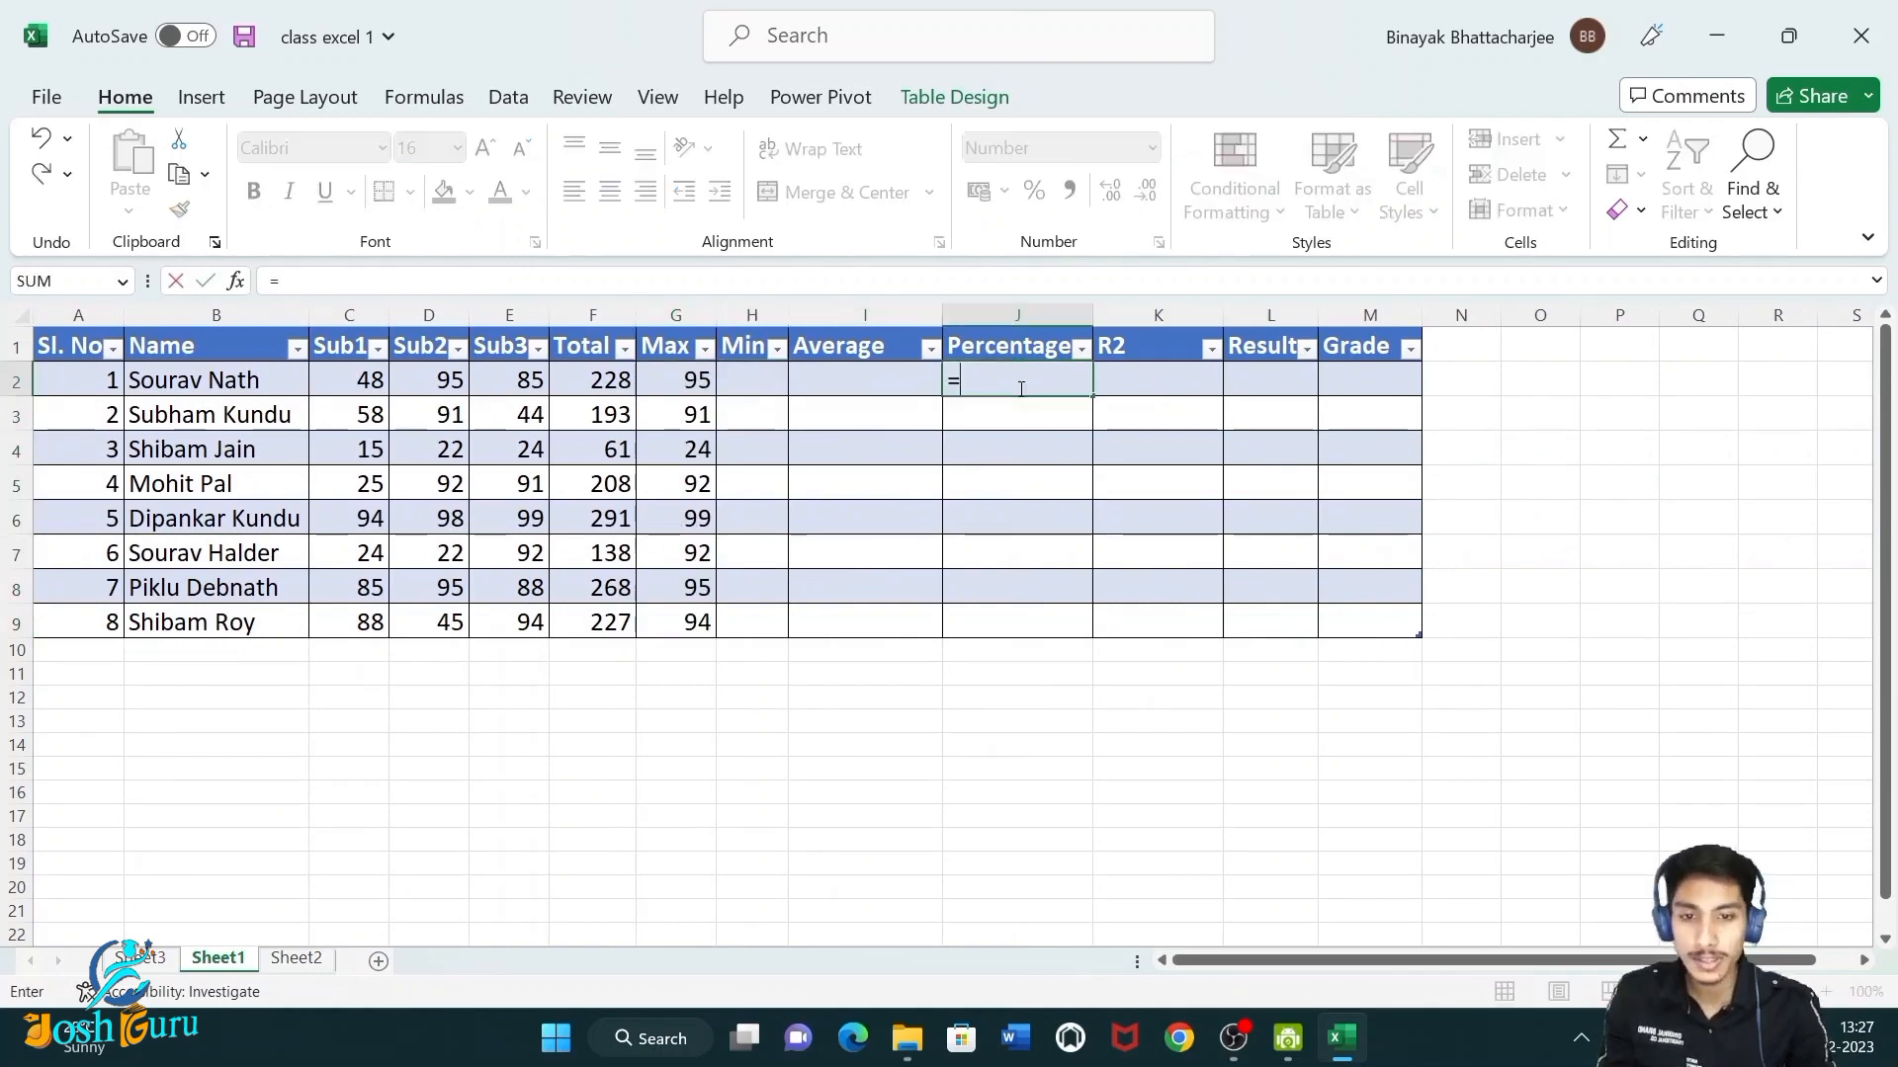
pyautogui.click(599, 382)
pyautogui.write('*300')
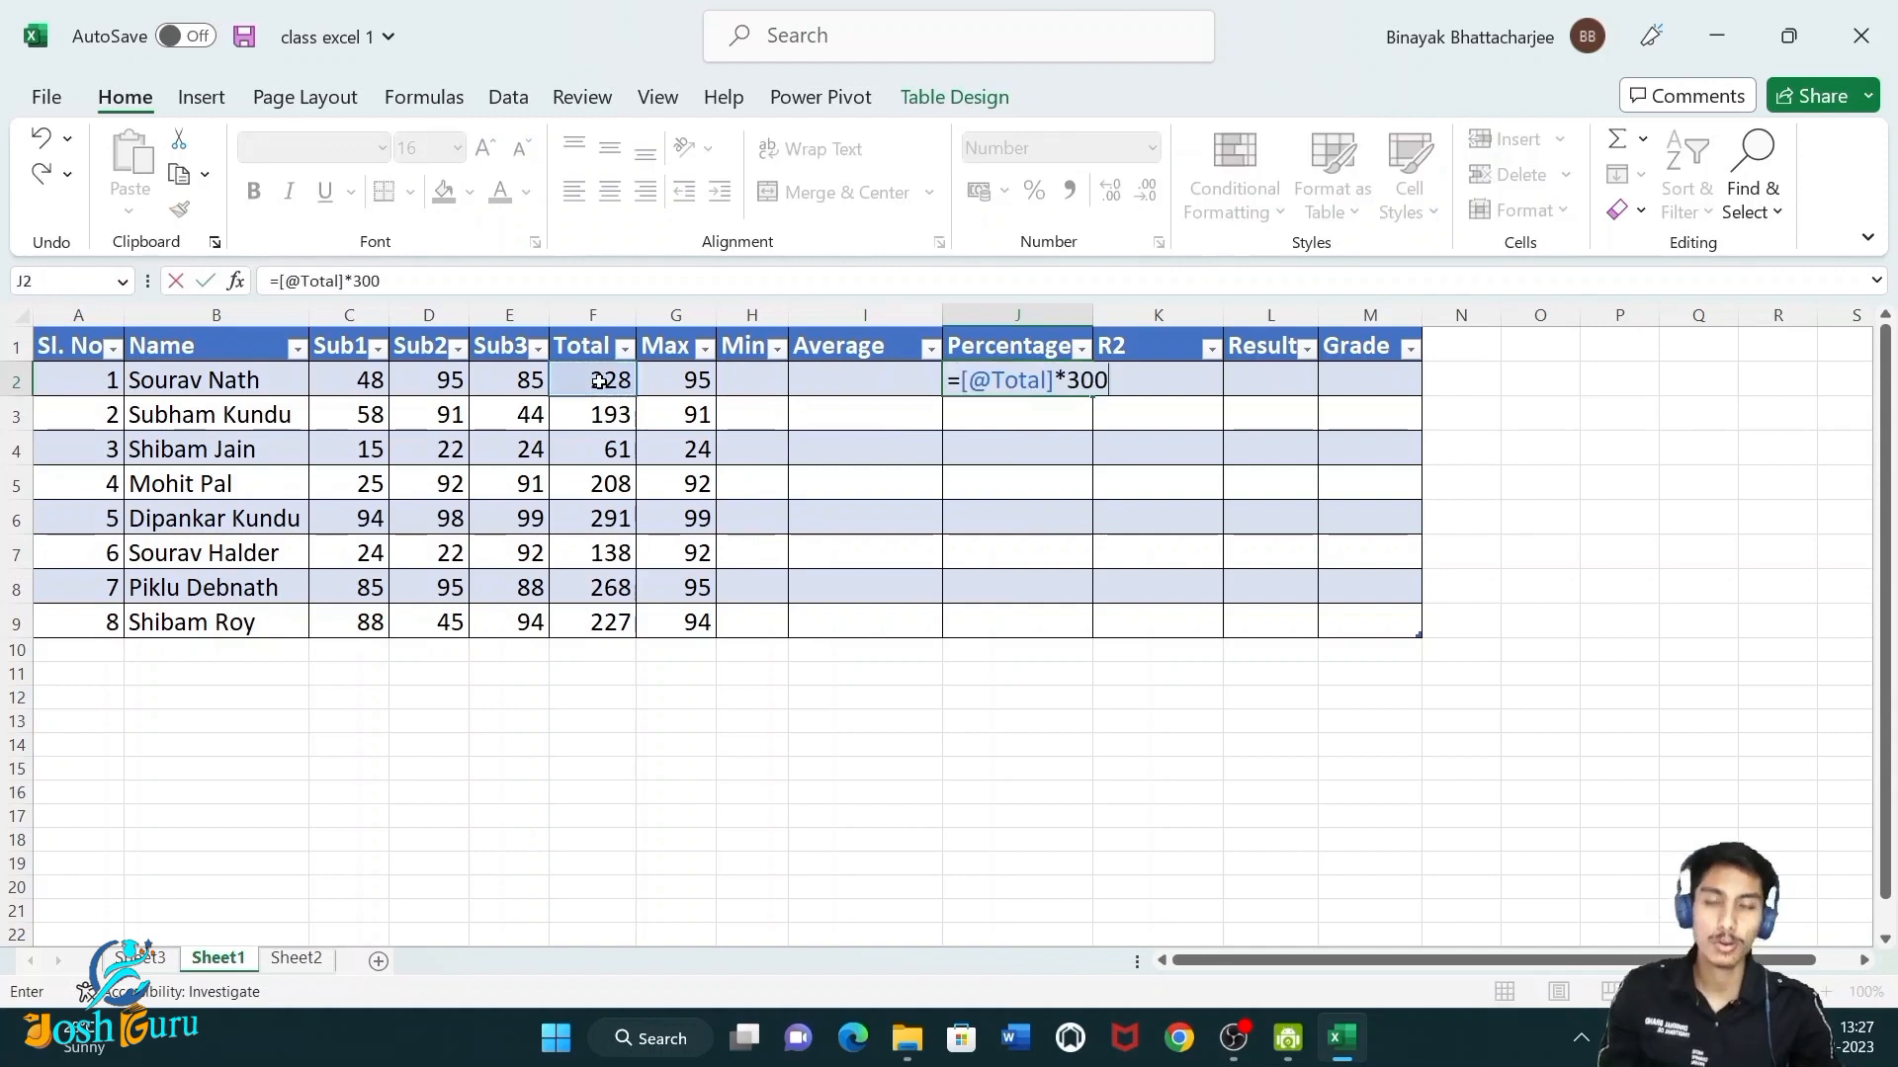
pyautogui.press('BackSpace')
pyautogui.press('BackSpace')
pyautogui.write('/')
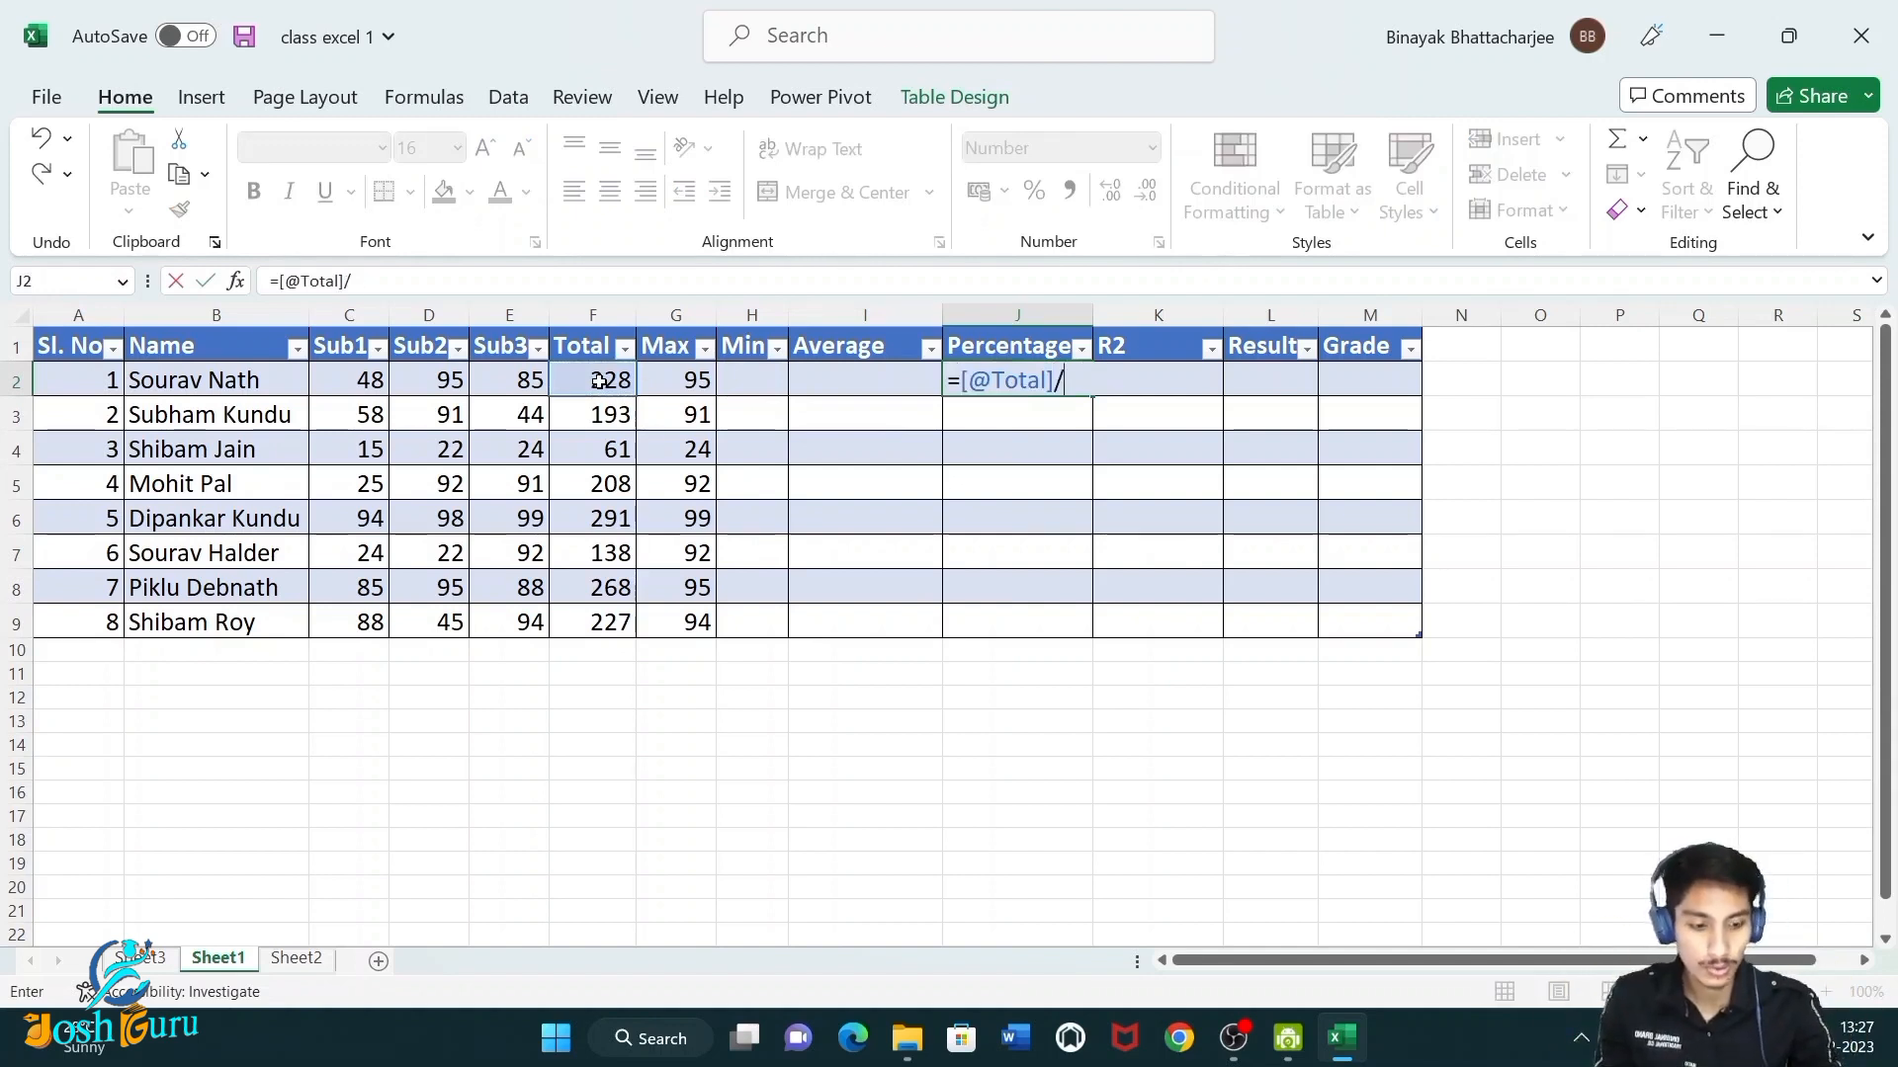
pyautogui.write('300*100')
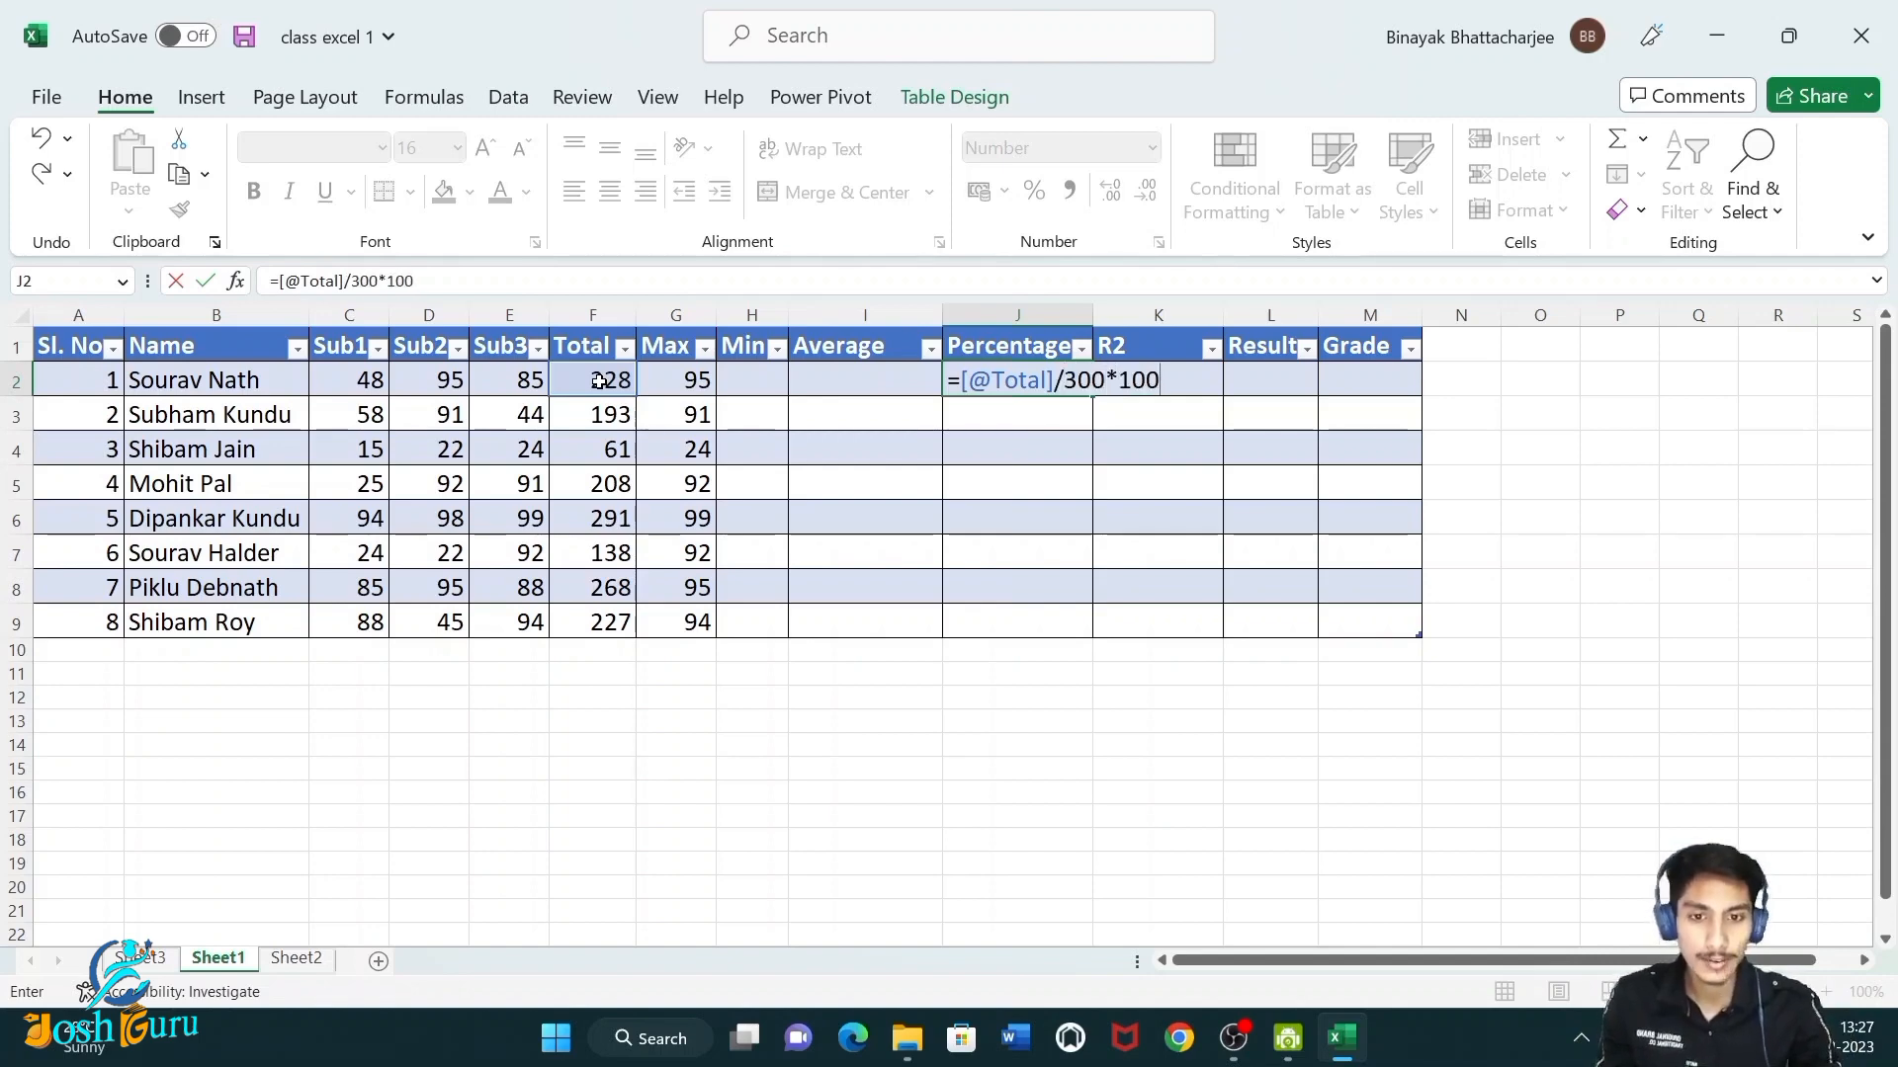
pyautogui.press('Return')
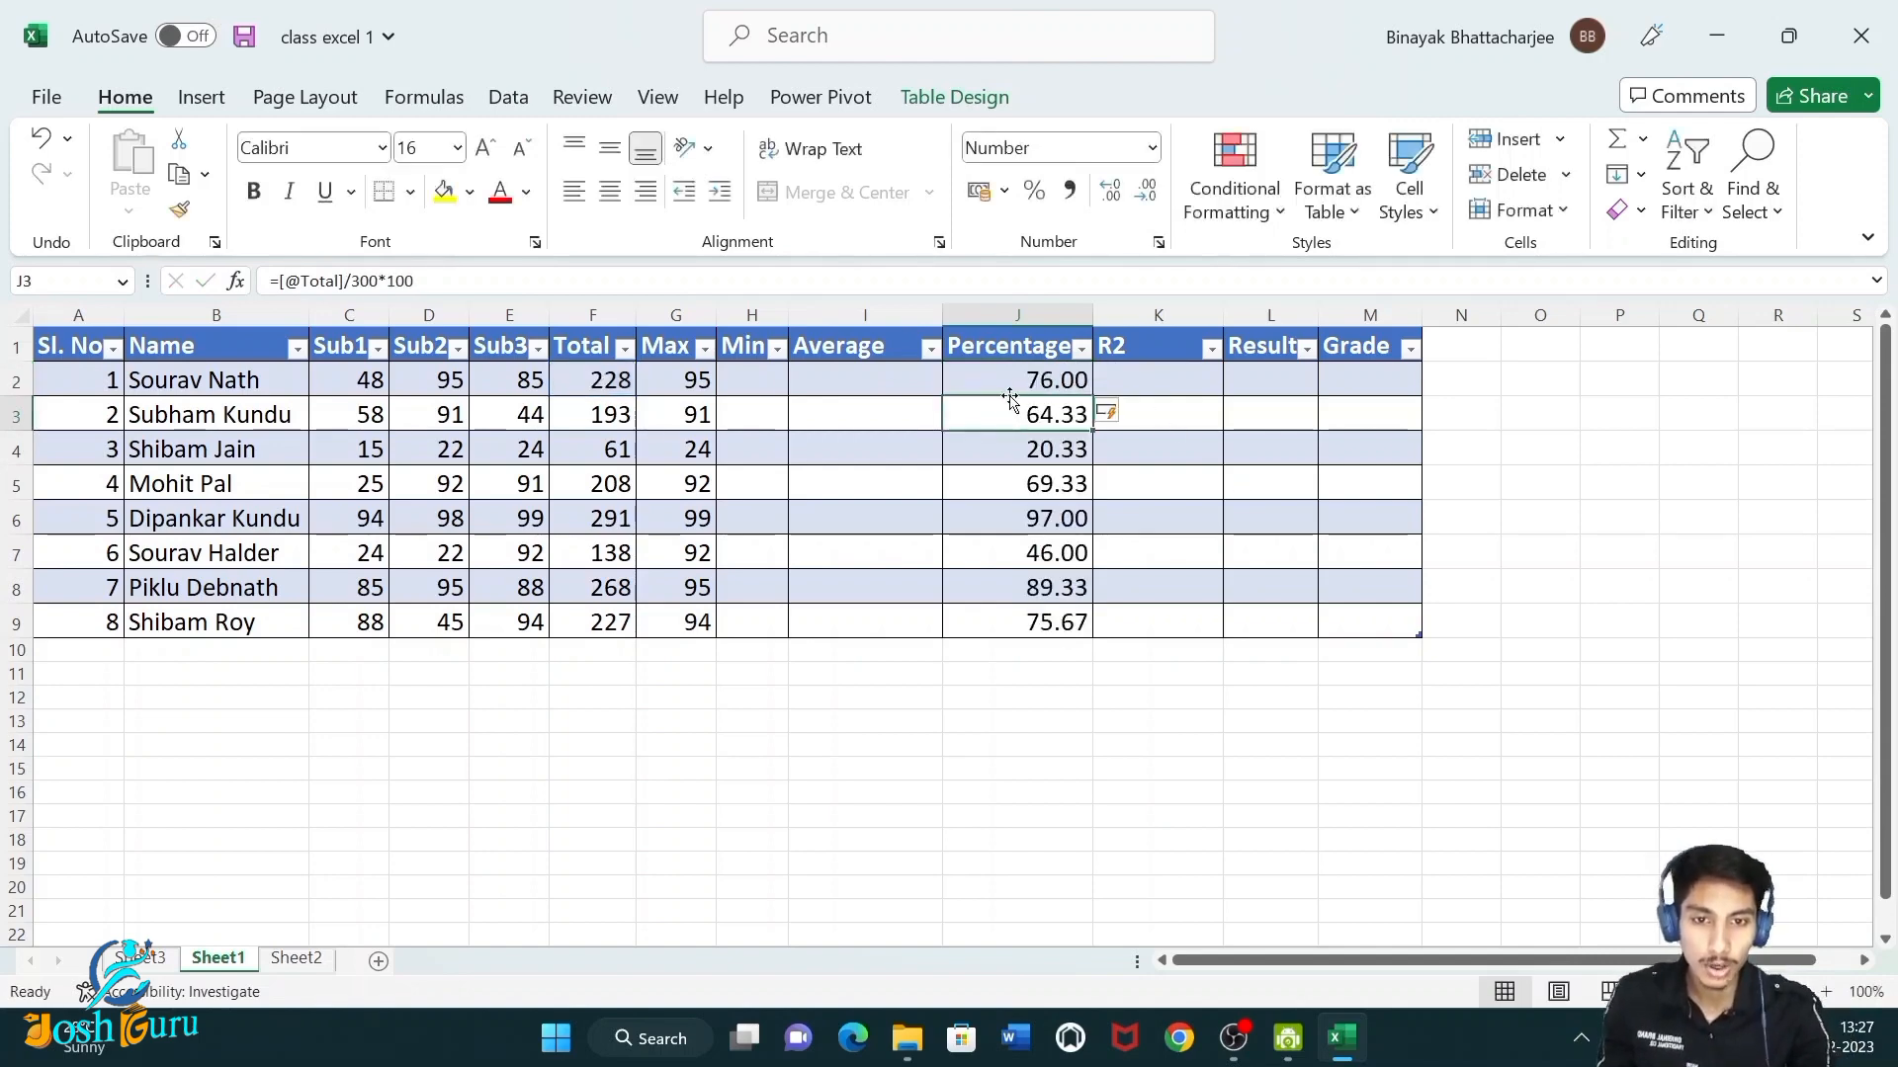
pyautogui.moveTo(1019, 380); pyautogui.dragTo(1038, 593)
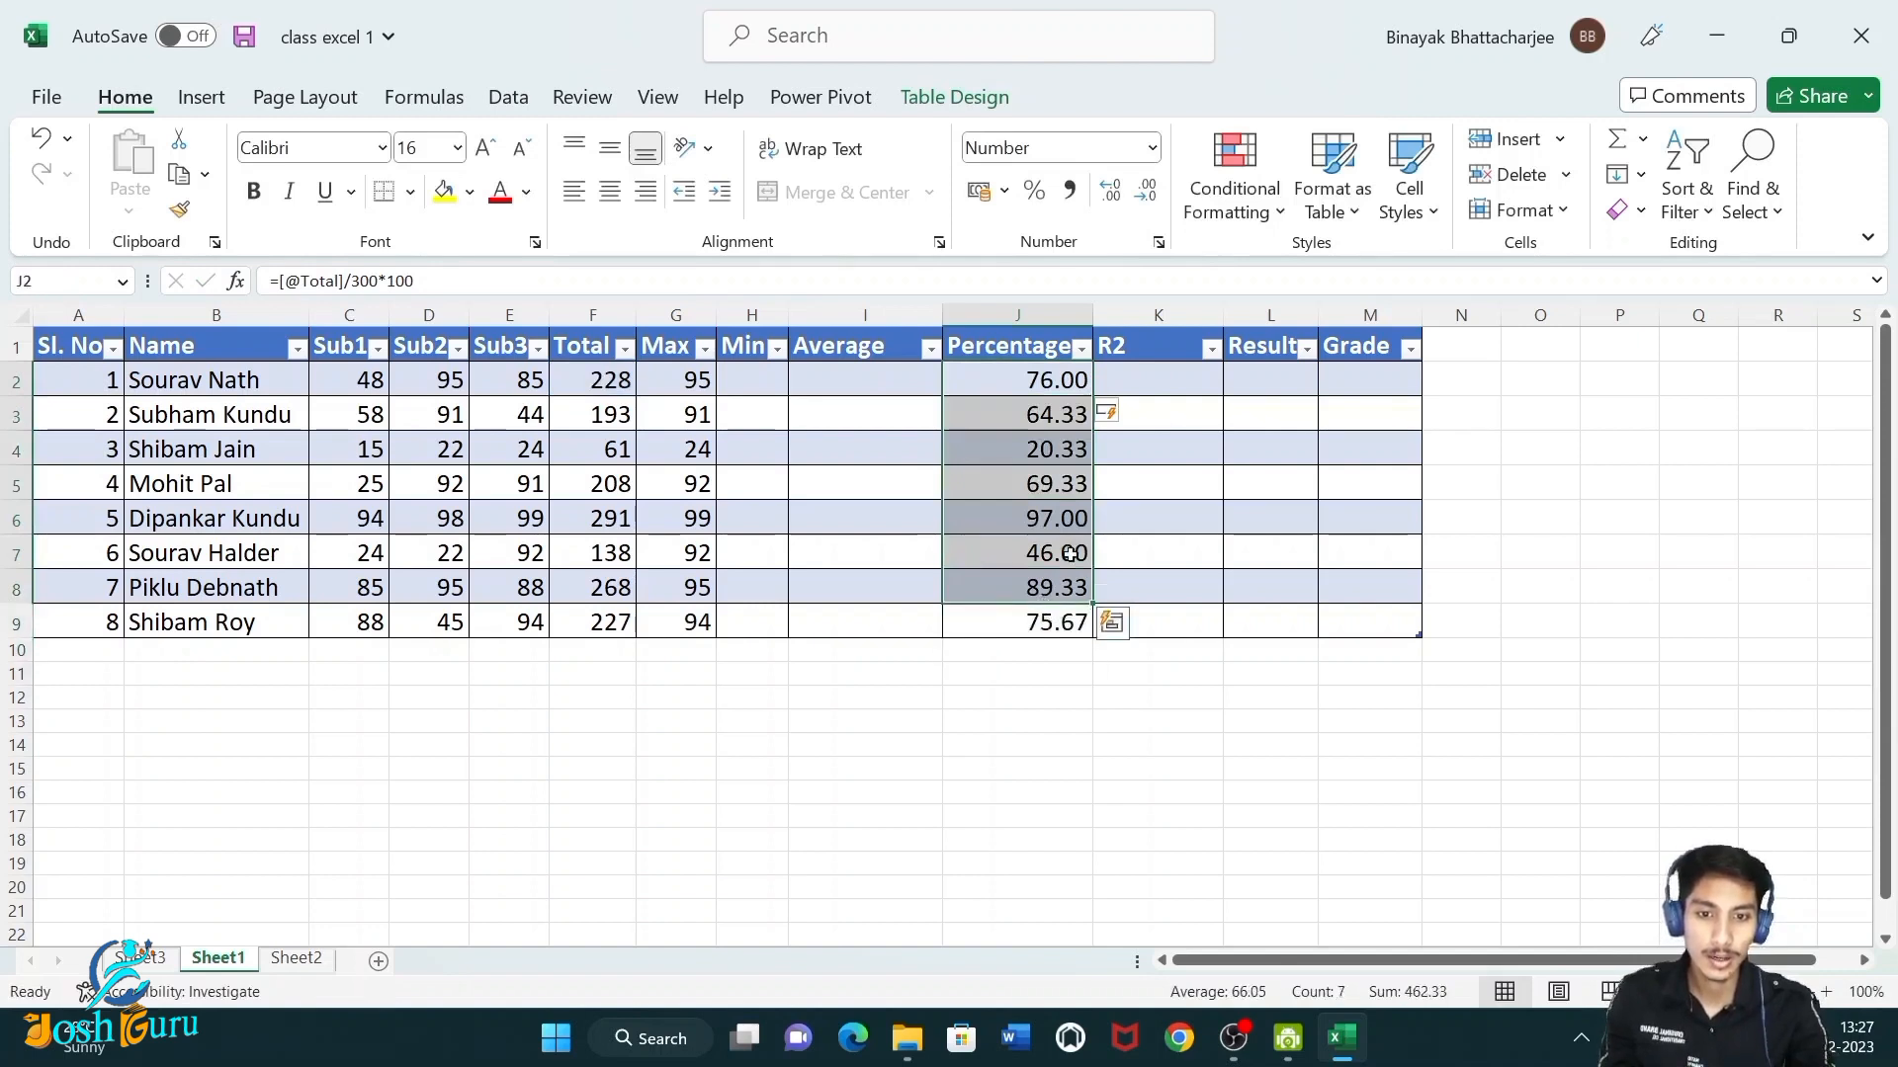
pyautogui.click(1149, 197)
pyautogui.click(1110, 190)
pyautogui.click(1140, 601)
pyautogui.moveTo(1008, 388); pyautogui.dragTo(1040, 608)
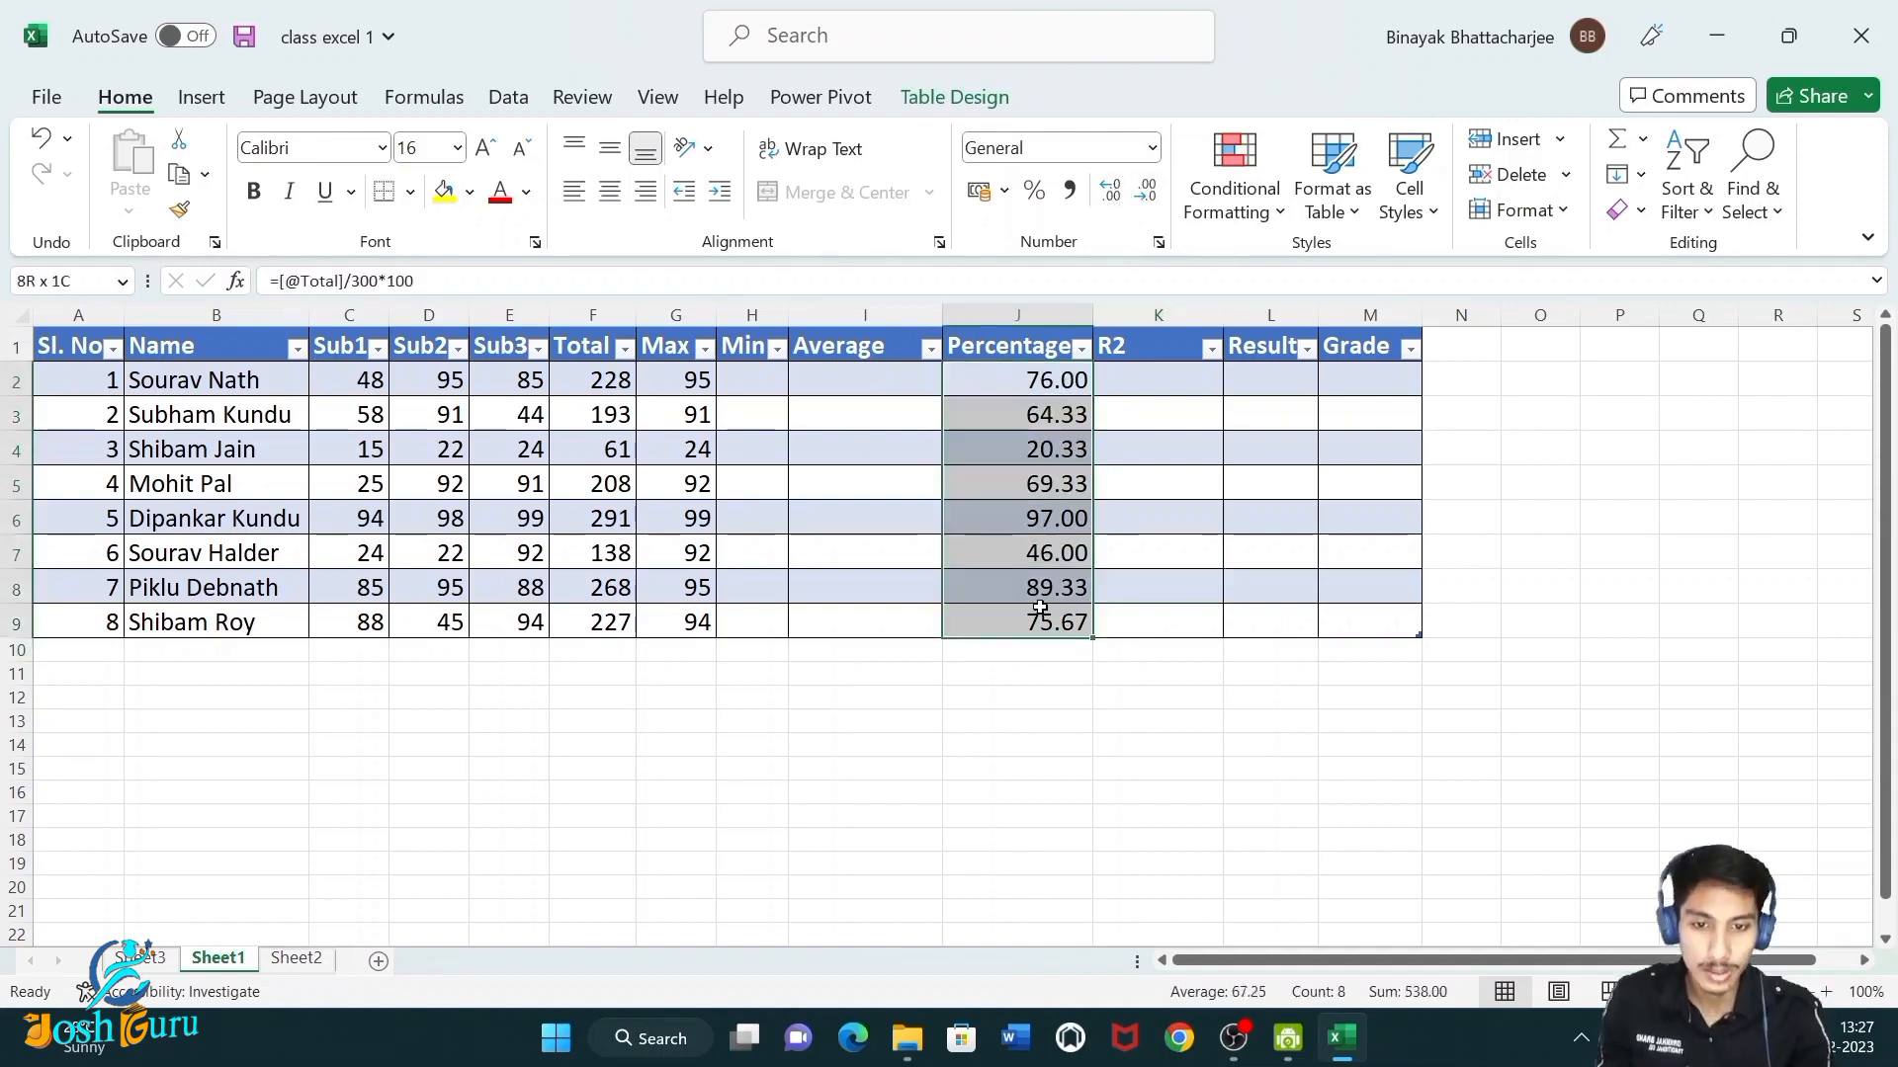
# Fill the Average column with an AVERAGE formula over Sub1 to Sub3.
pyautogui.click(839, 373)
pyautogui.write('=')
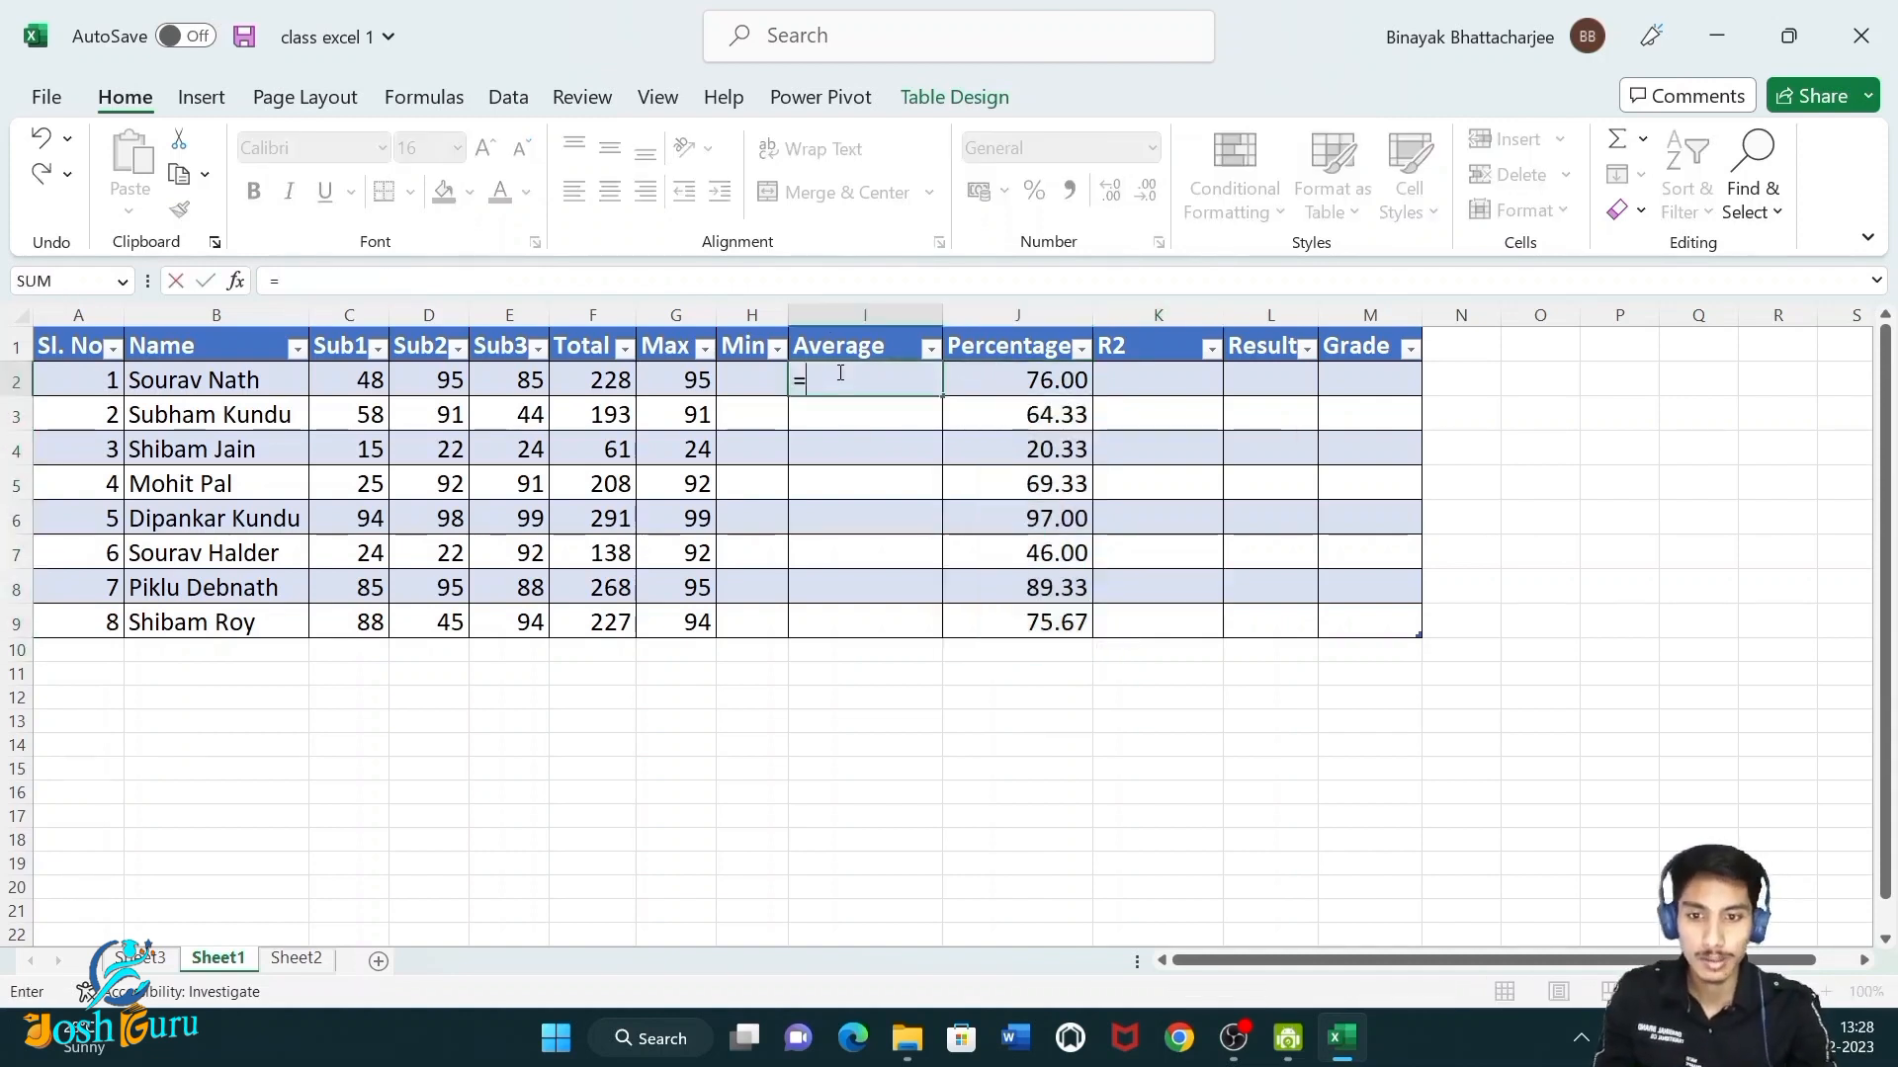
pyautogui.write('avera')
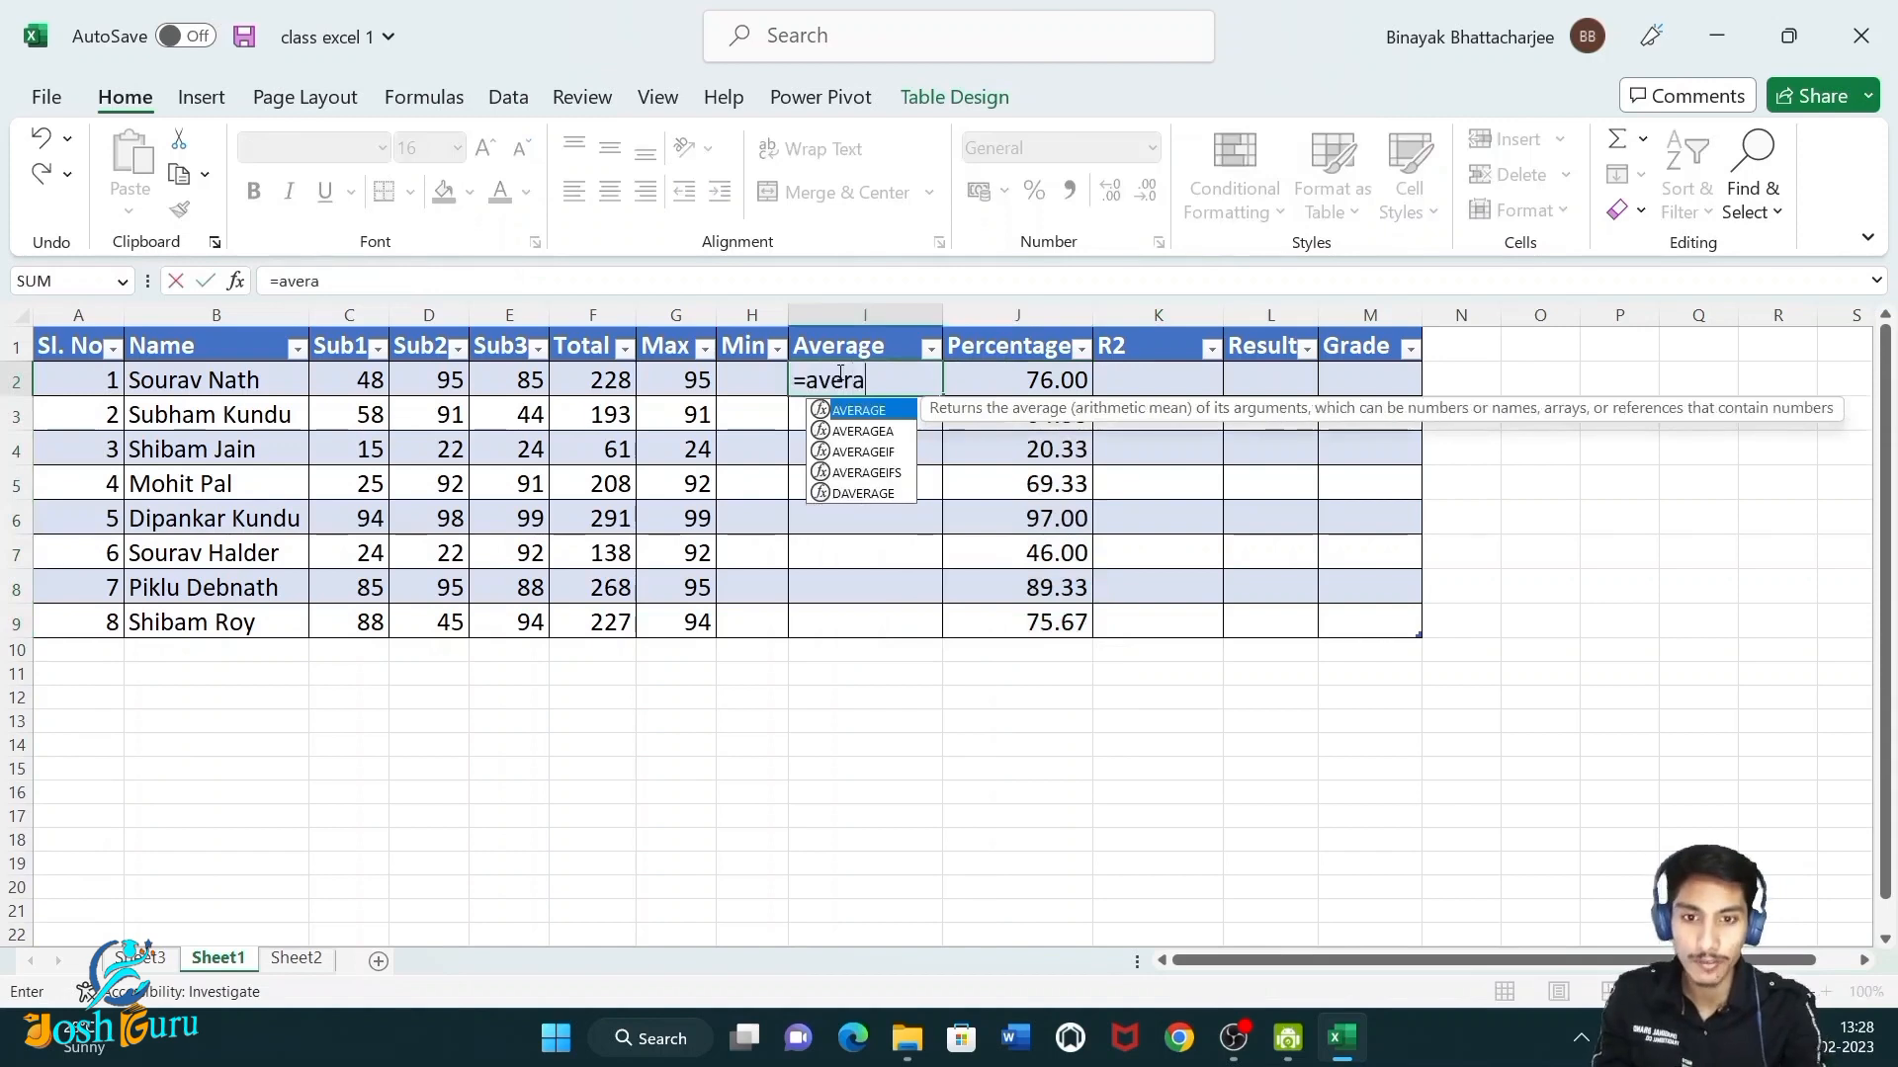
pyautogui.press('Tab')
pyautogui.moveTo(360, 390); pyautogui.dragTo(515, 384)
pyautogui.press('Return')
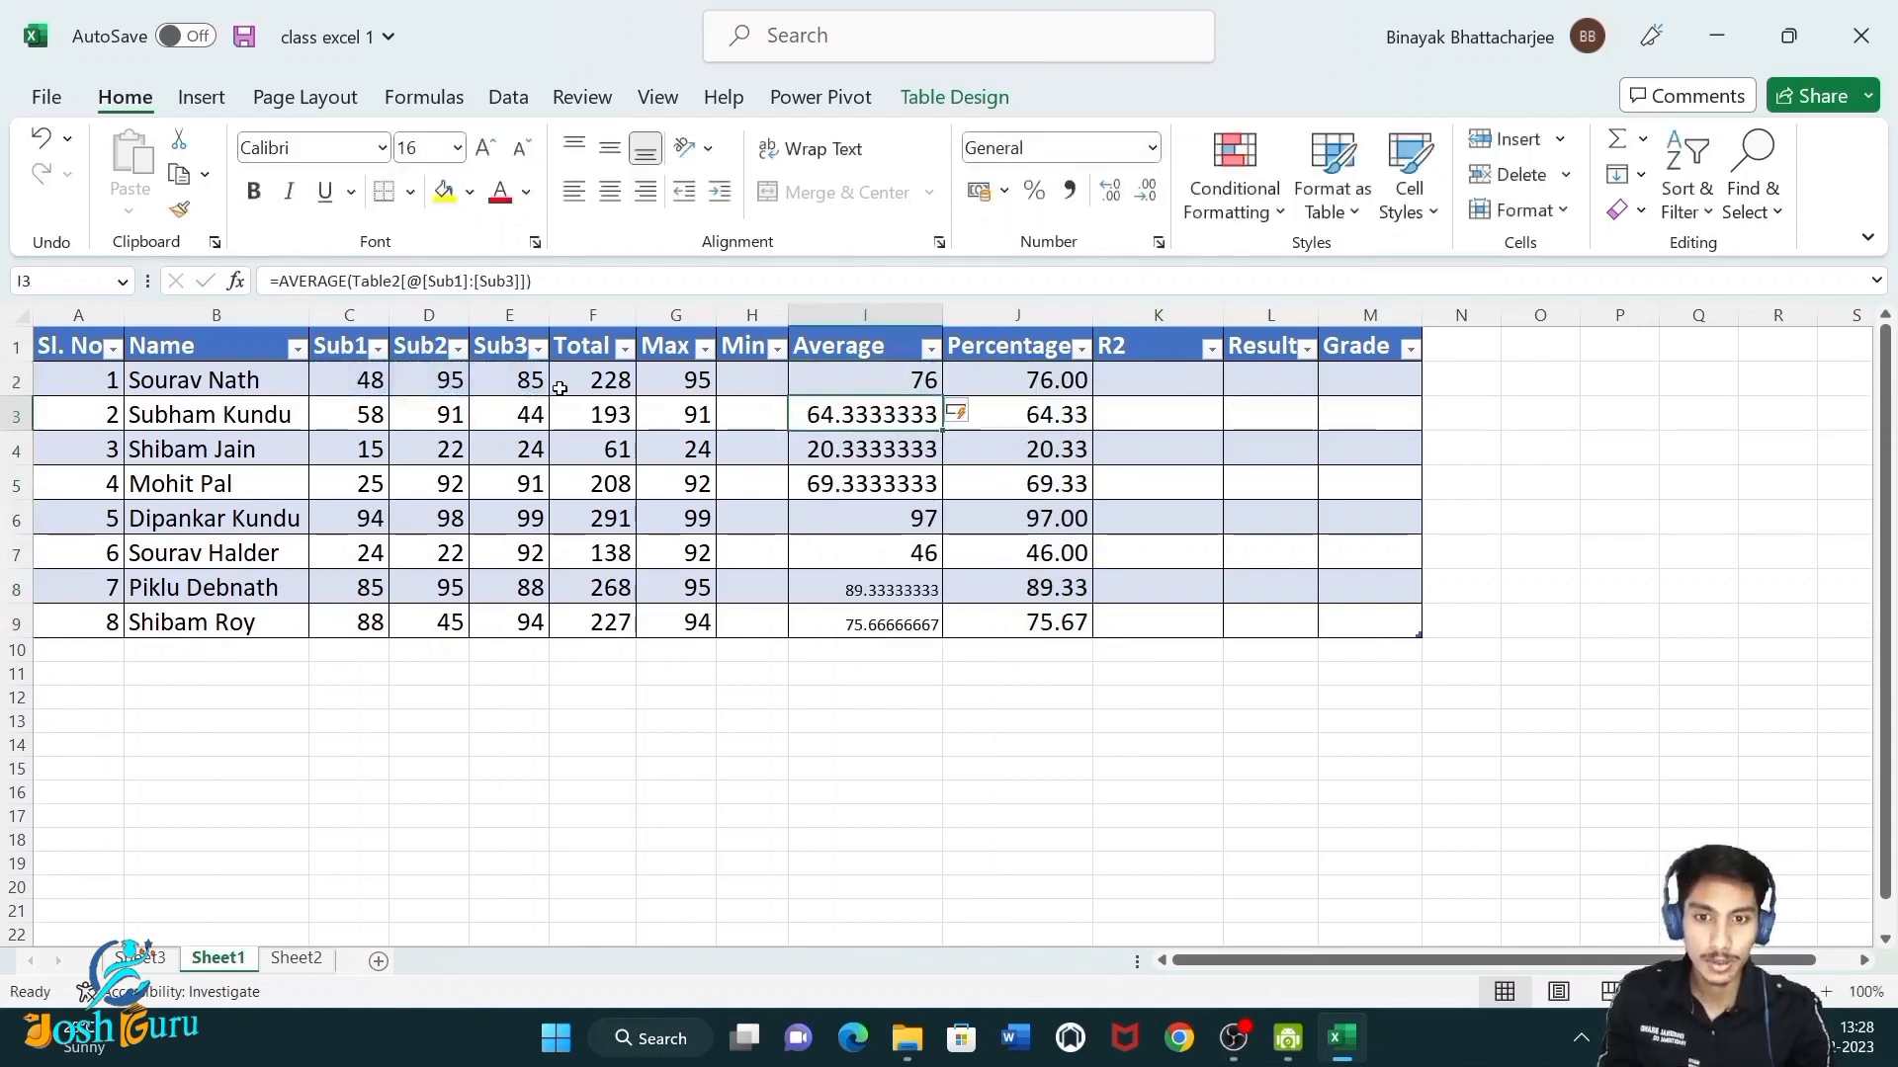
# Format the Average values to two decimal places and font size 16.
pyautogui.moveTo(883, 391); pyautogui.dragTo(886, 623)
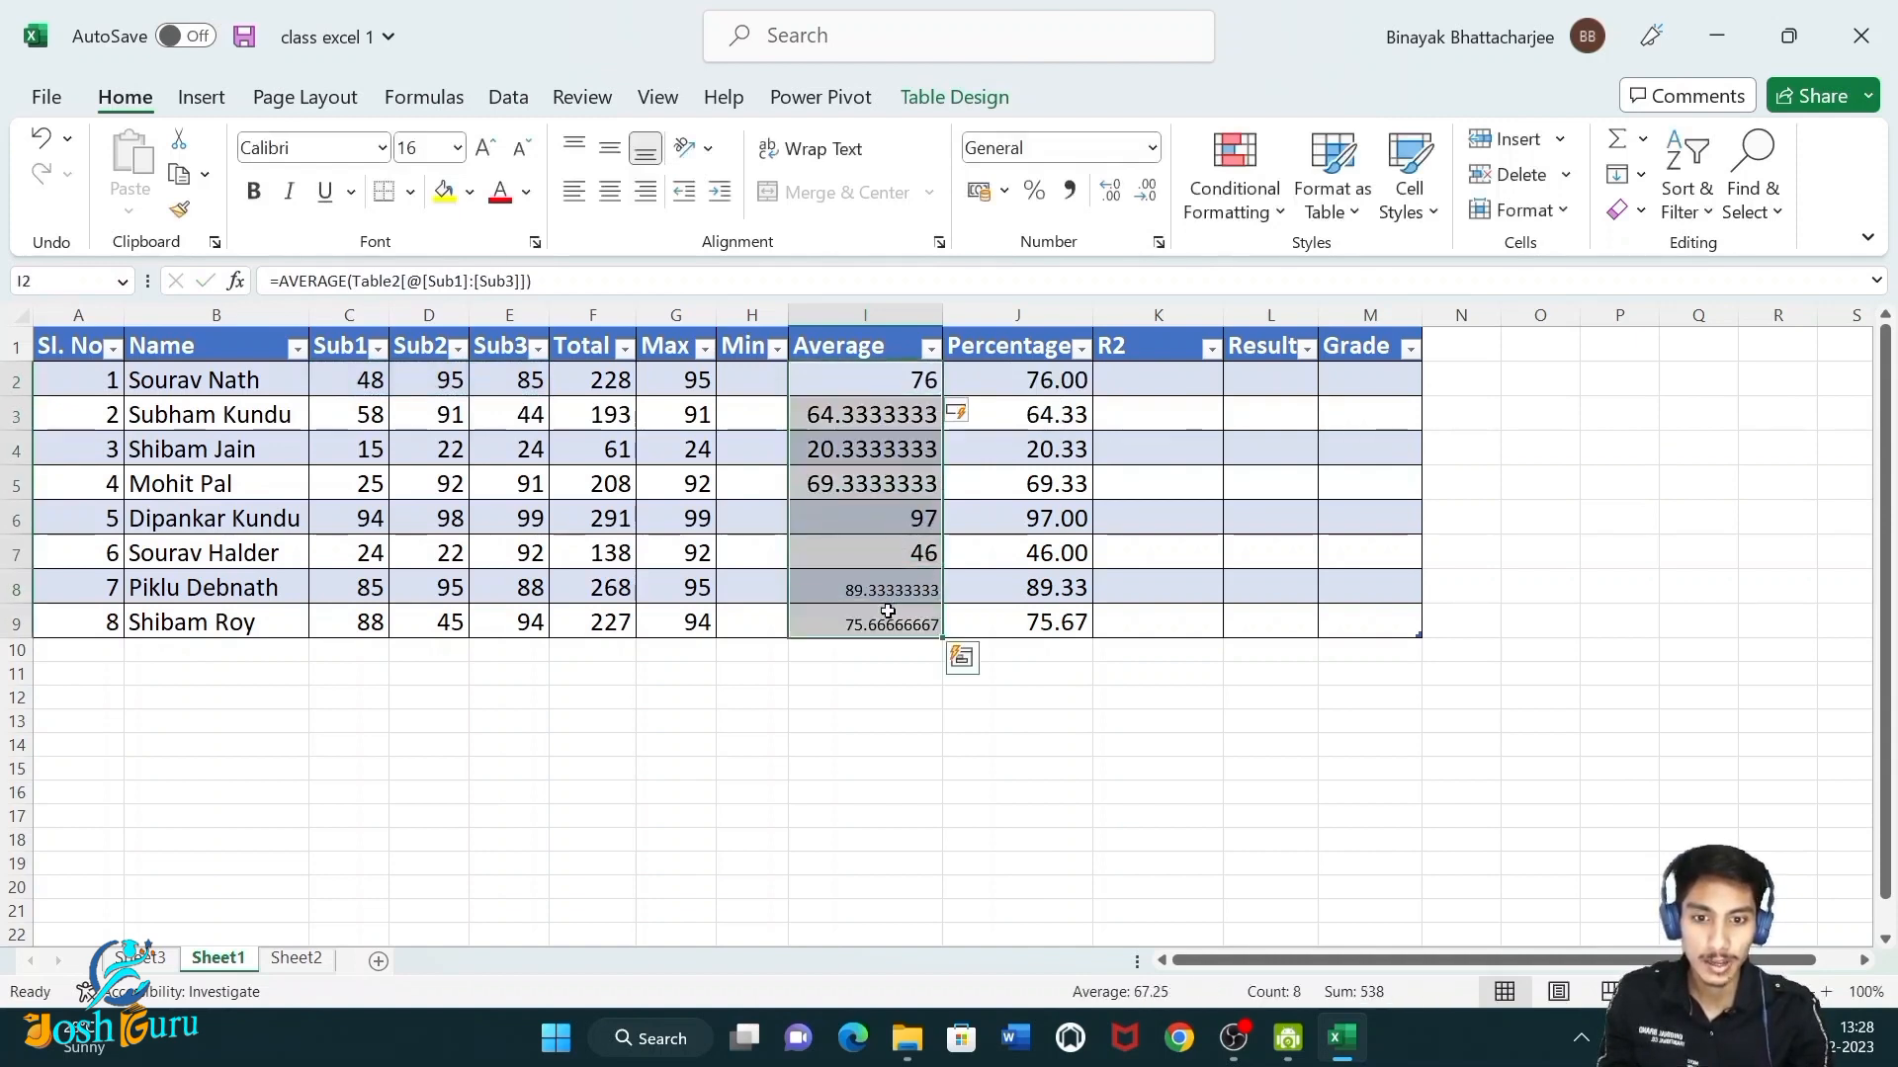
pyautogui.click(1144, 192)
pyautogui.click(1144, 192)
pyautogui.click(1145, 193)
pyautogui.click(1144, 193)
pyautogui.click(1145, 193)
pyautogui.click(1145, 193)
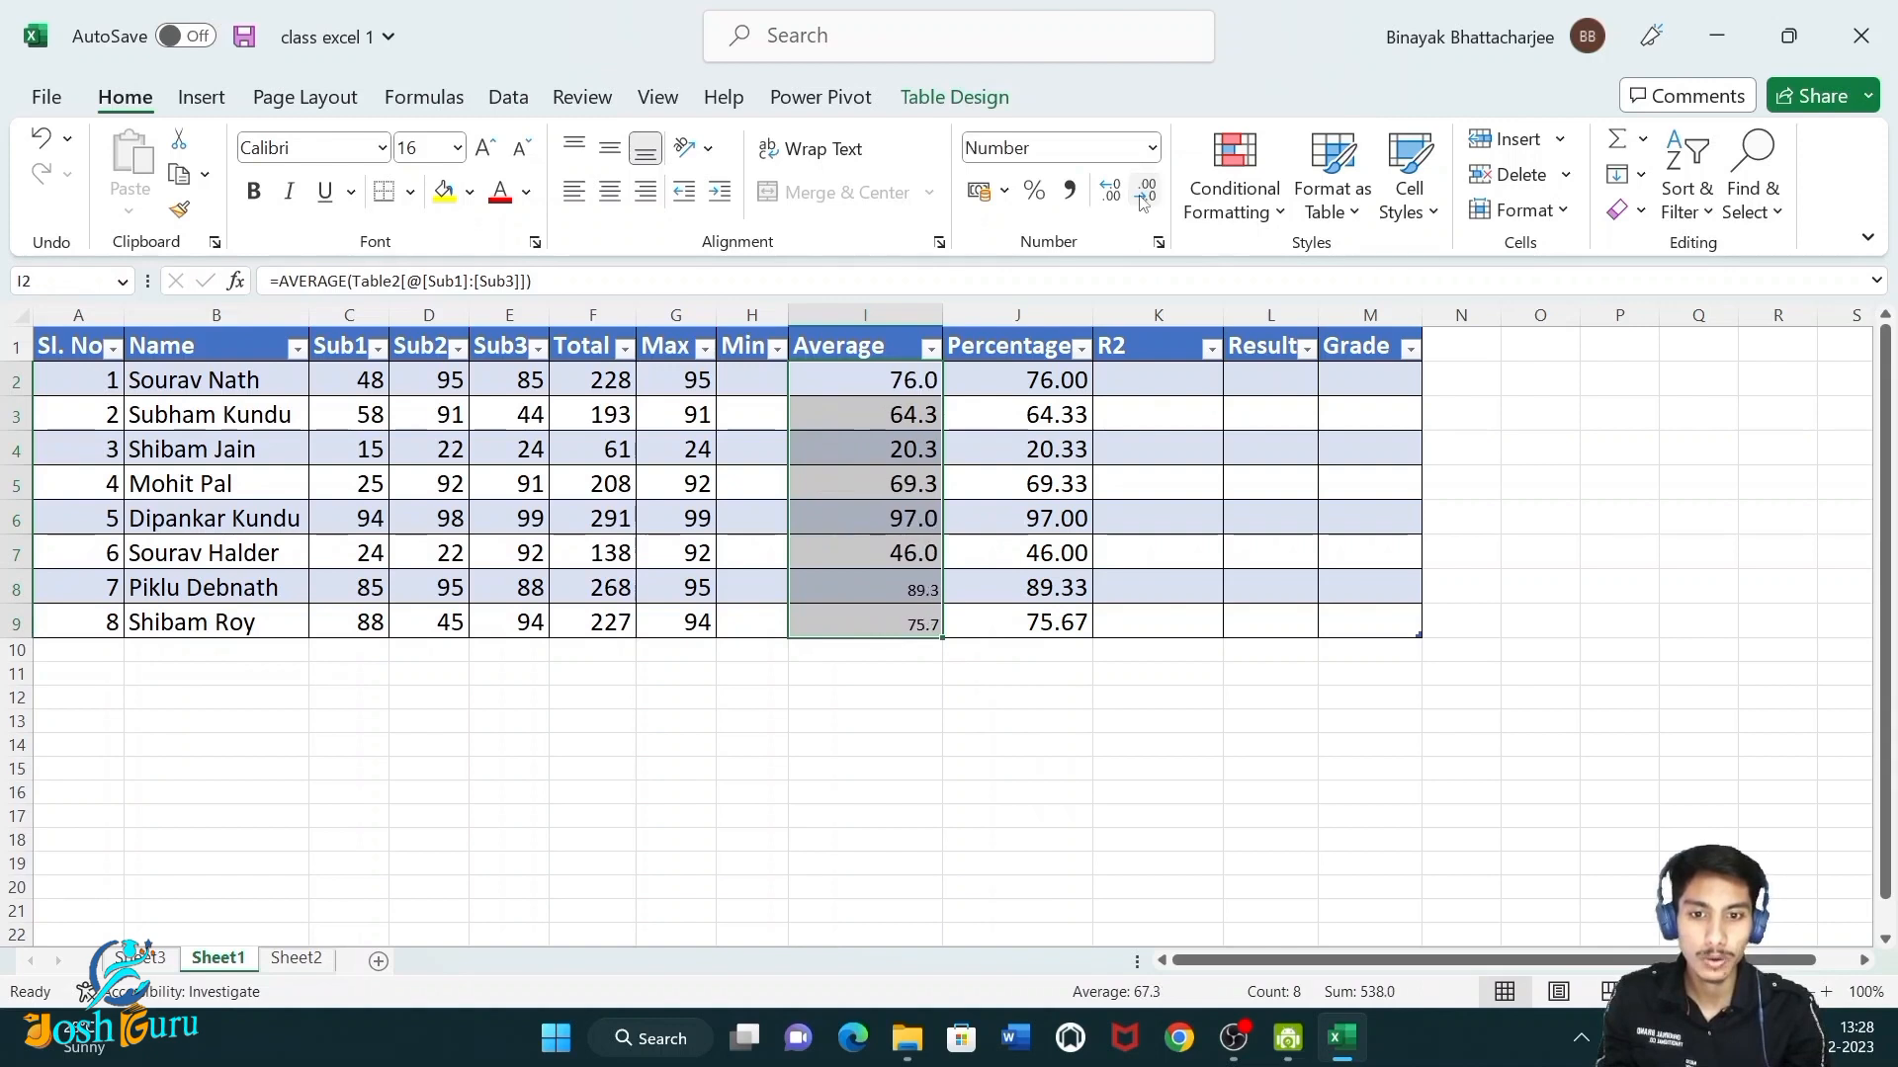
pyautogui.click(1110, 190)
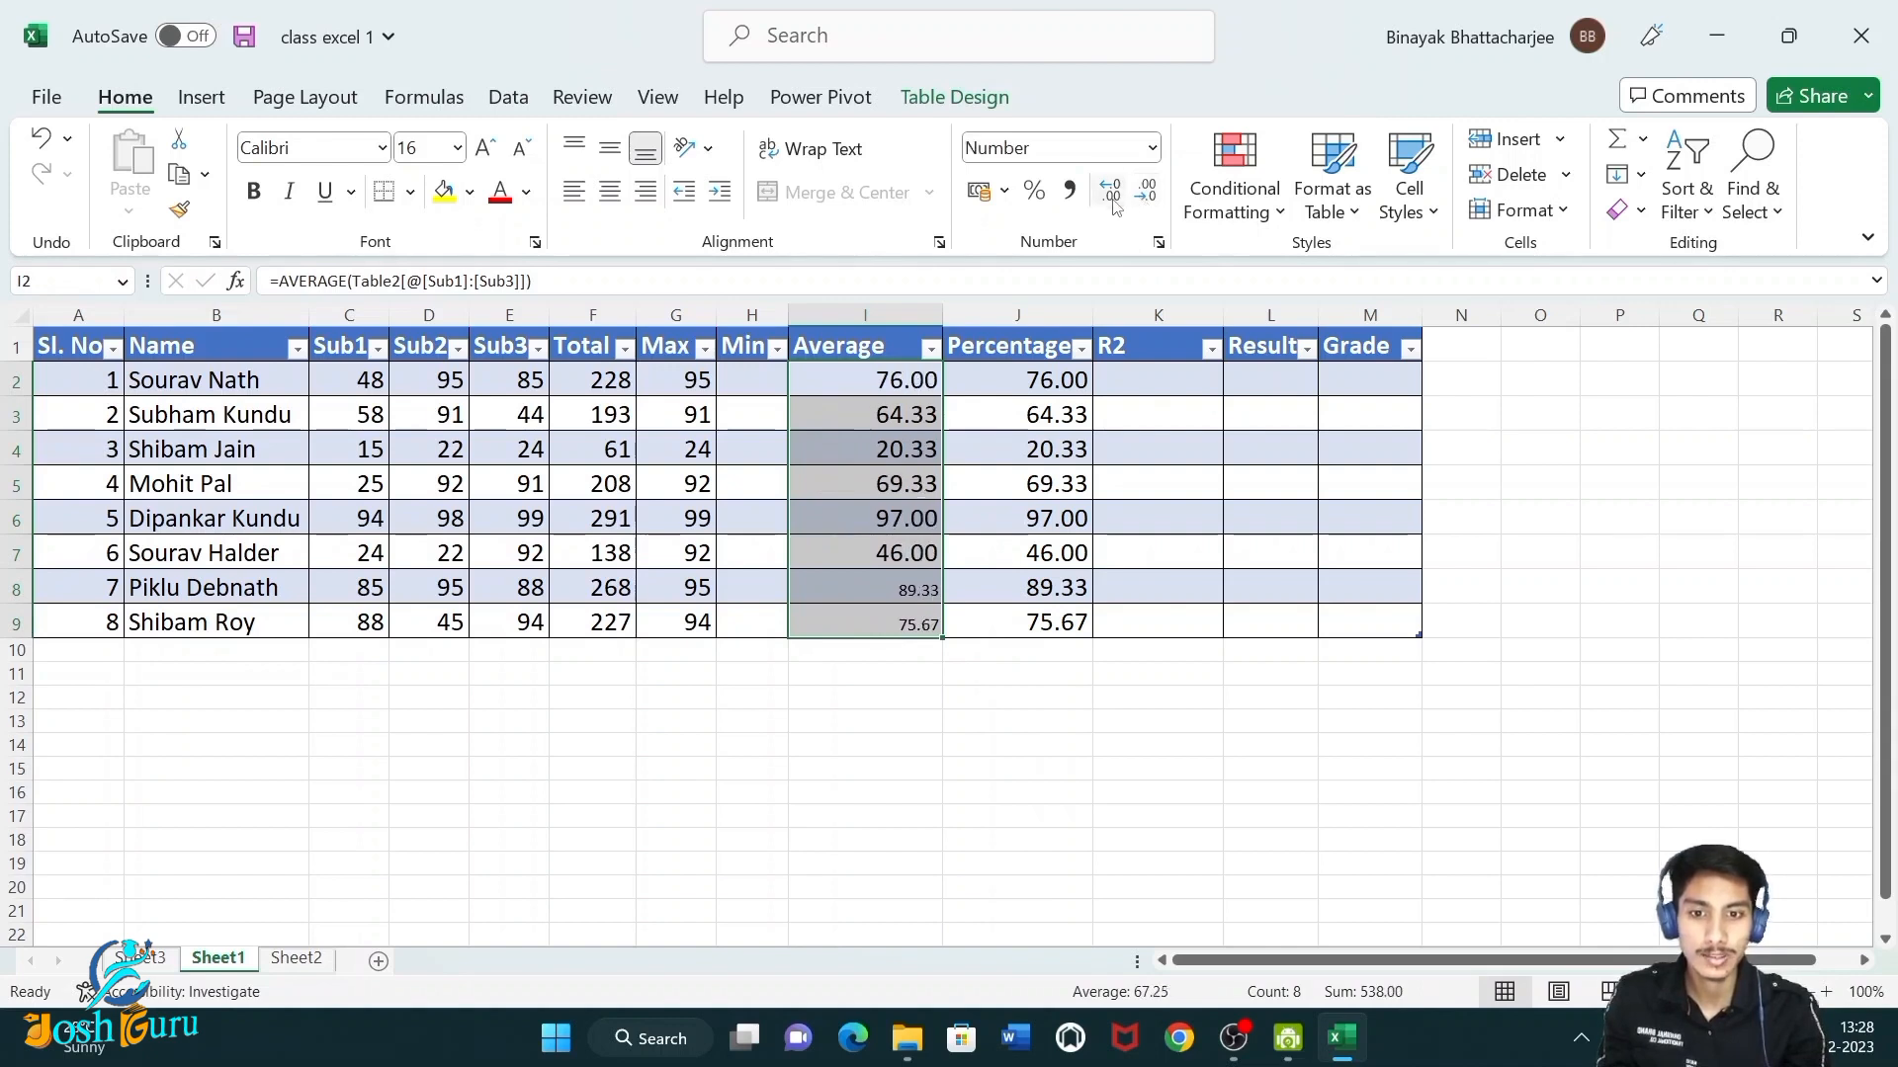
pyautogui.click(441, 148)
pyautogui.write('16')
pyautogui.press('Return')
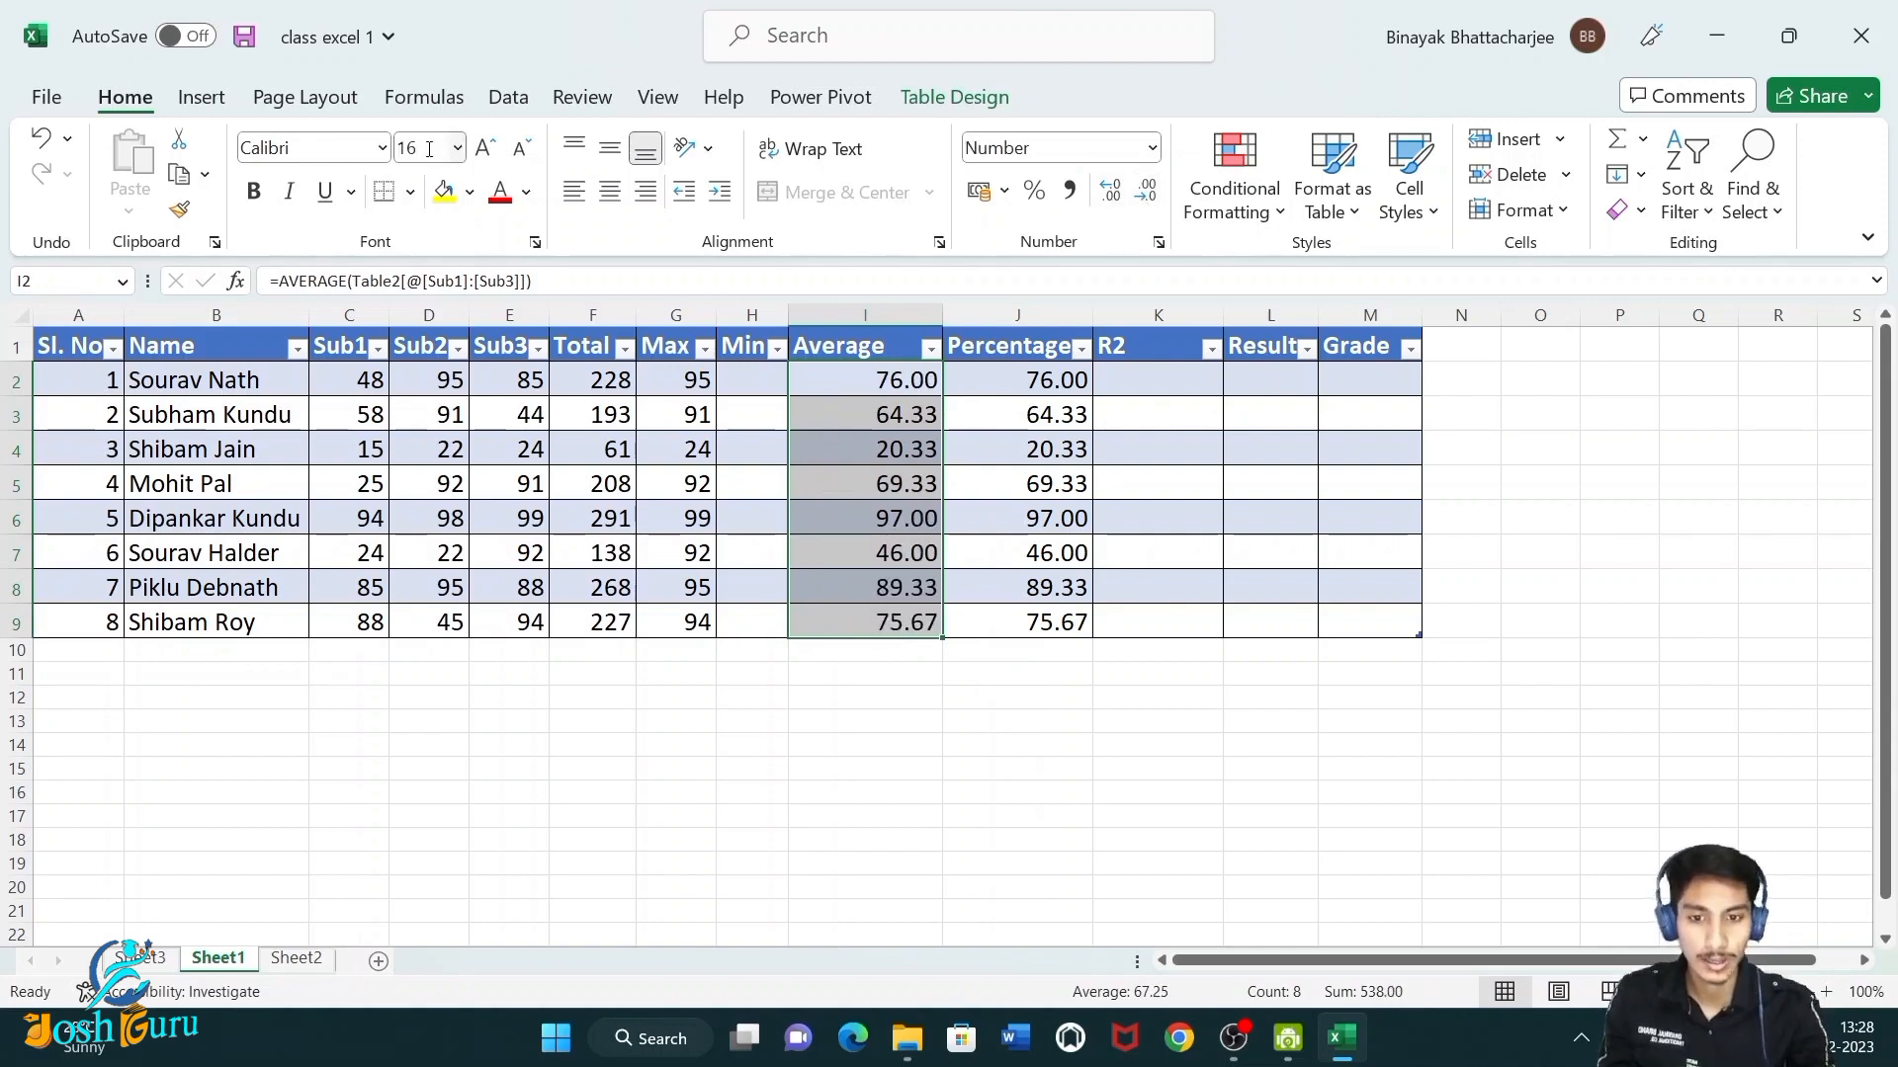
pyautogui.click(935, 720)
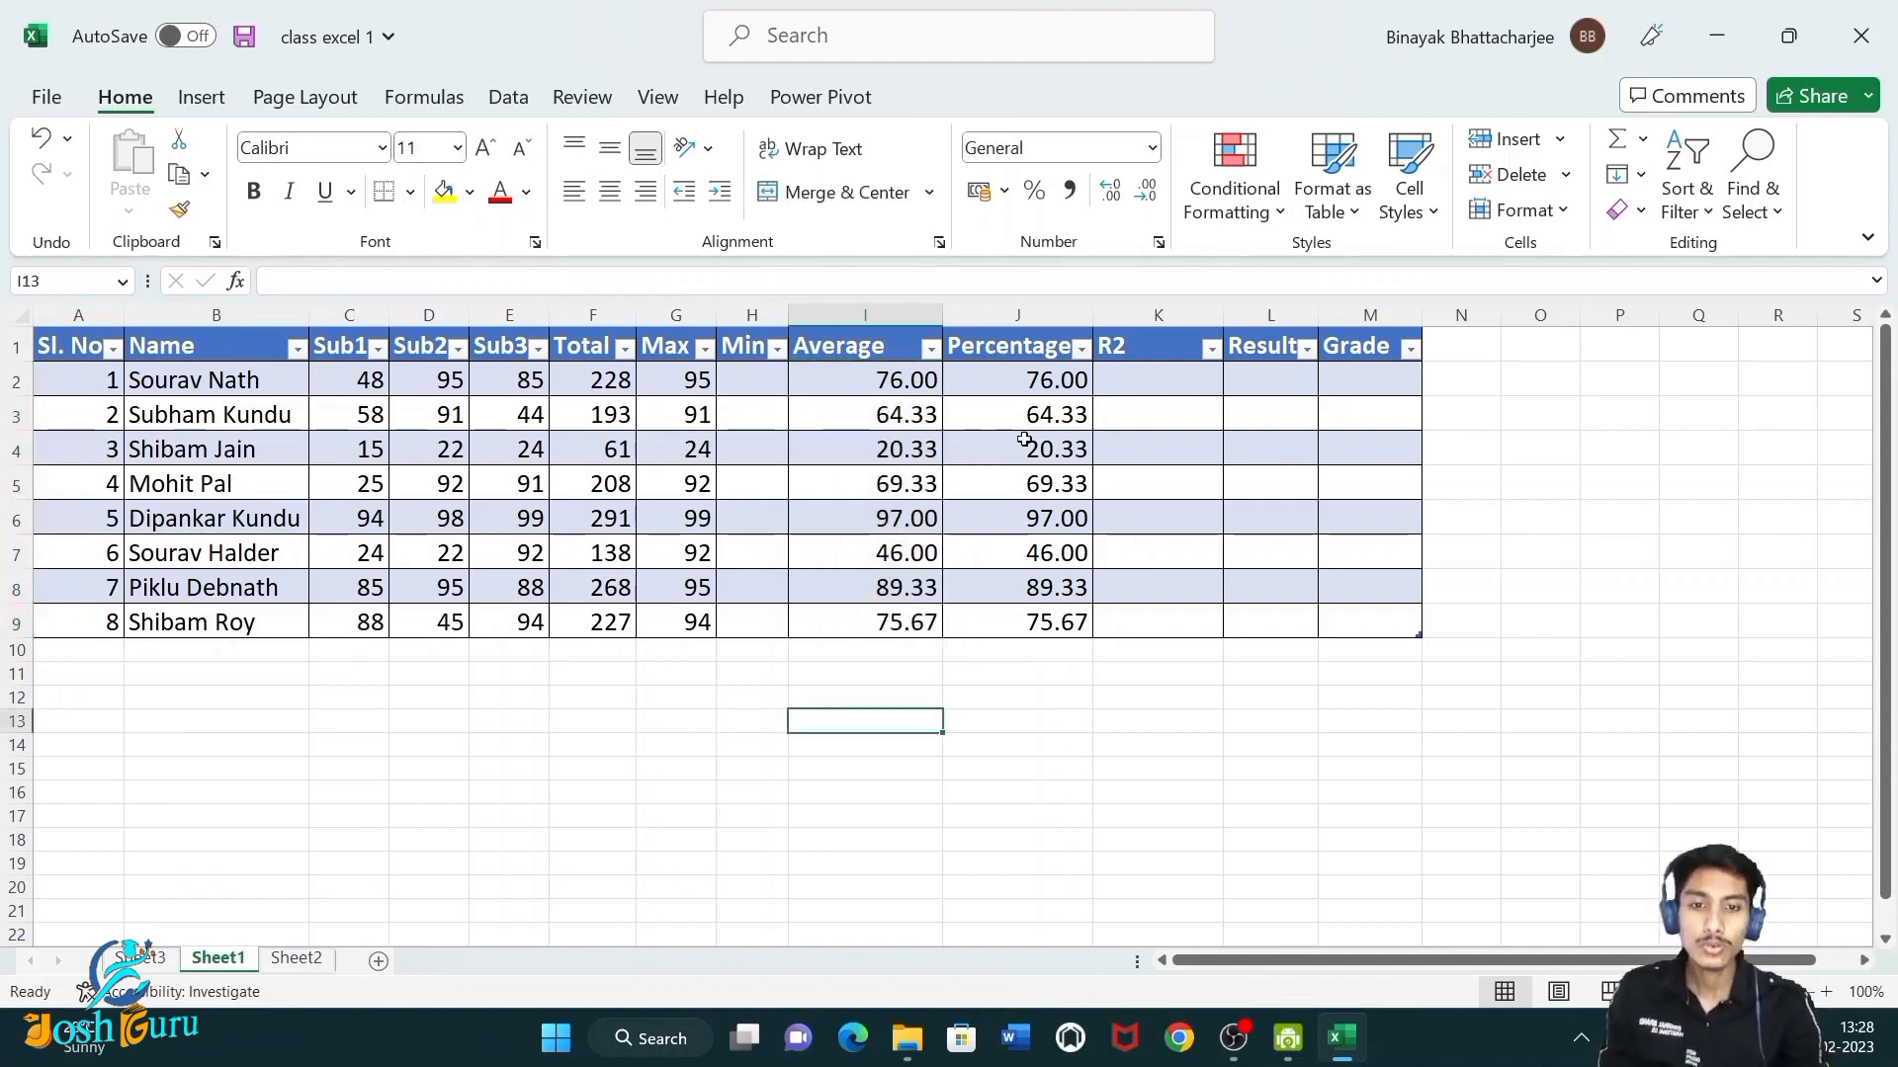
pyautogui.moveTo(1025, 386); pyautogui.dragTo(1059, 630)
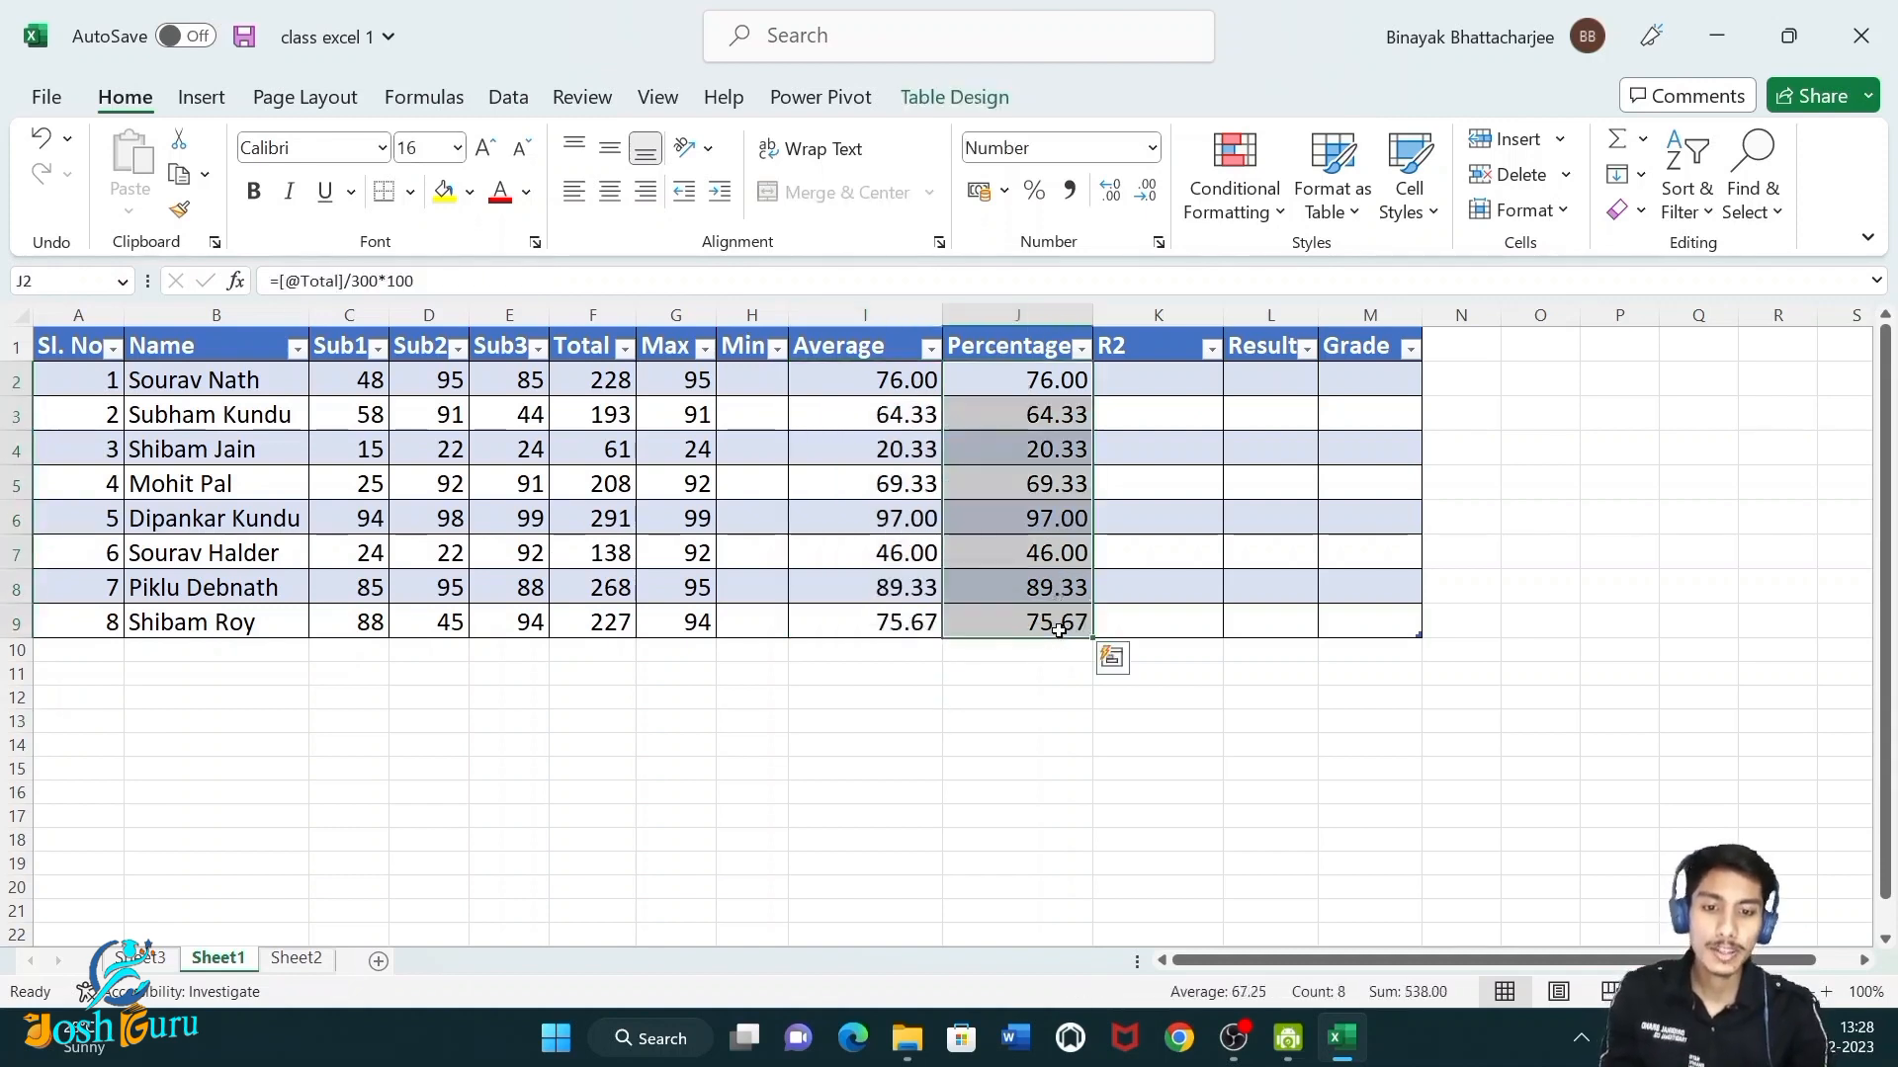
pyautogui.click(883, 382)
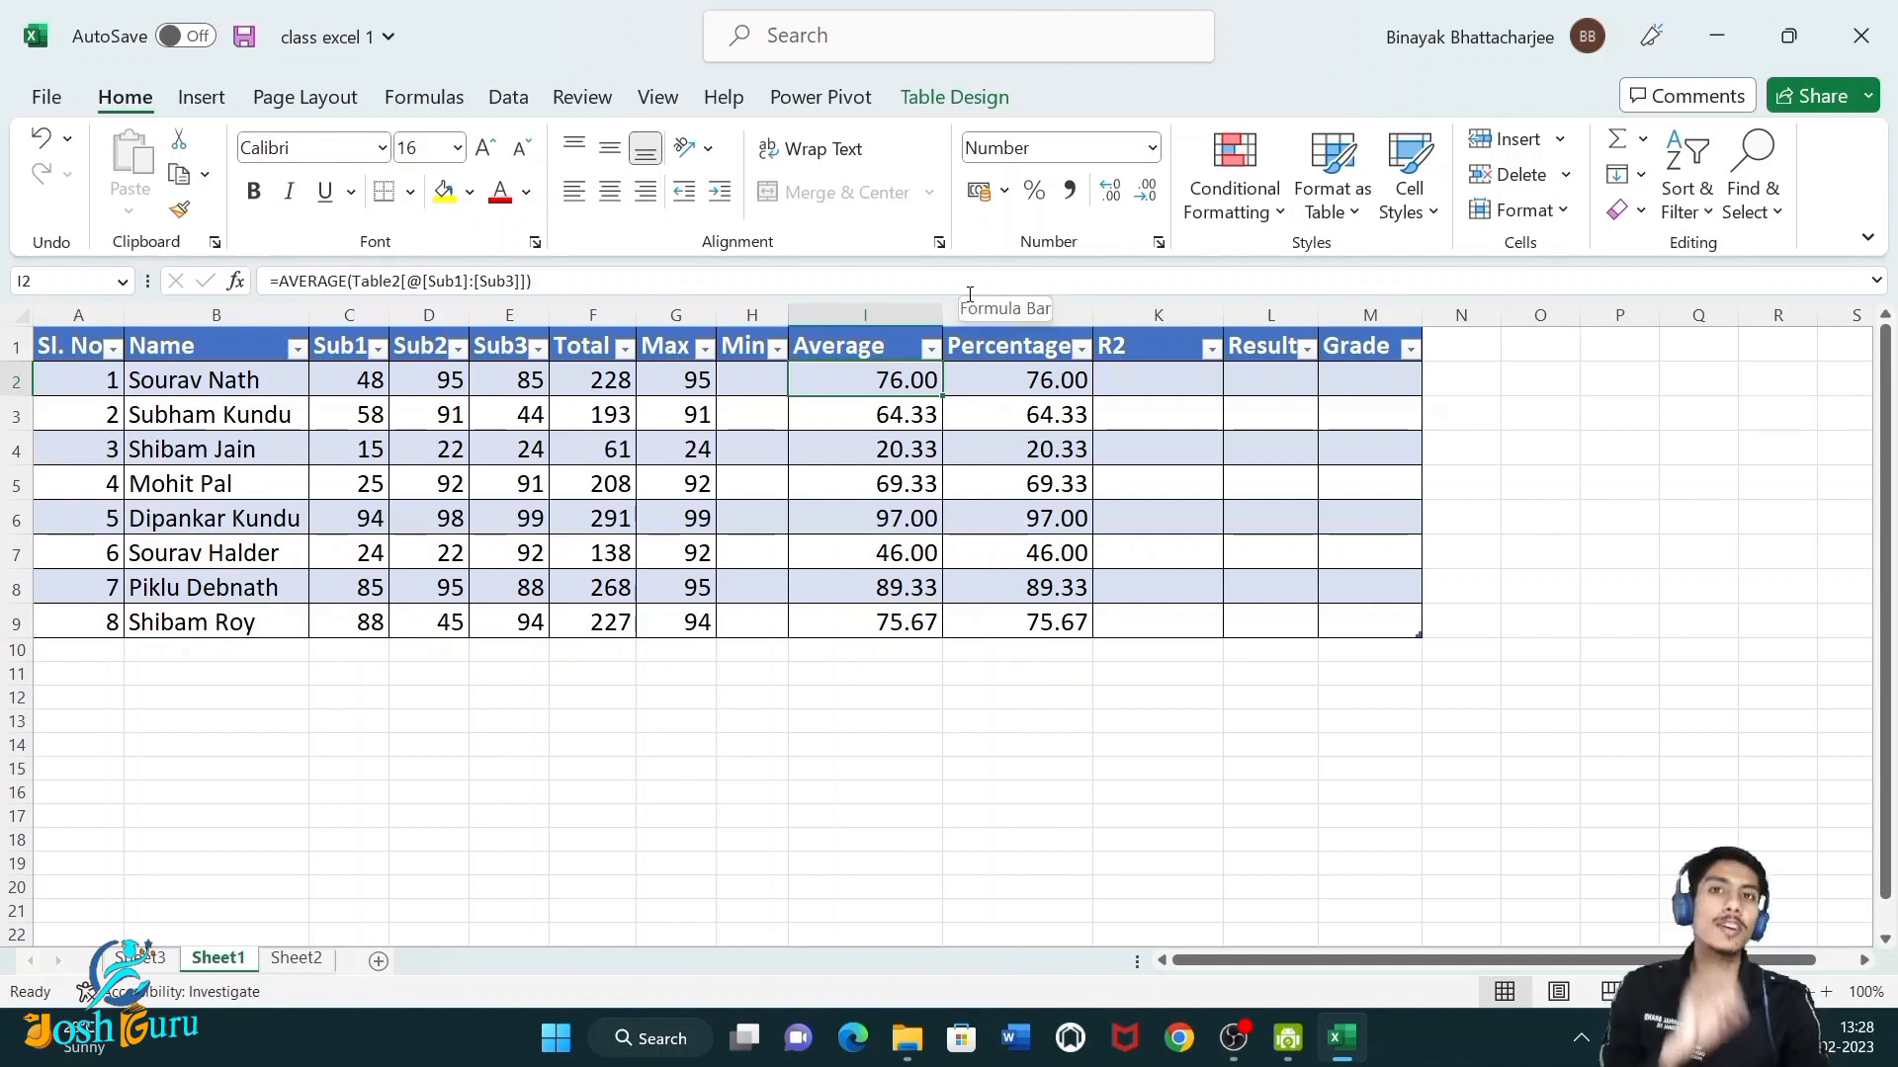
pyautogui.click(848, 838)
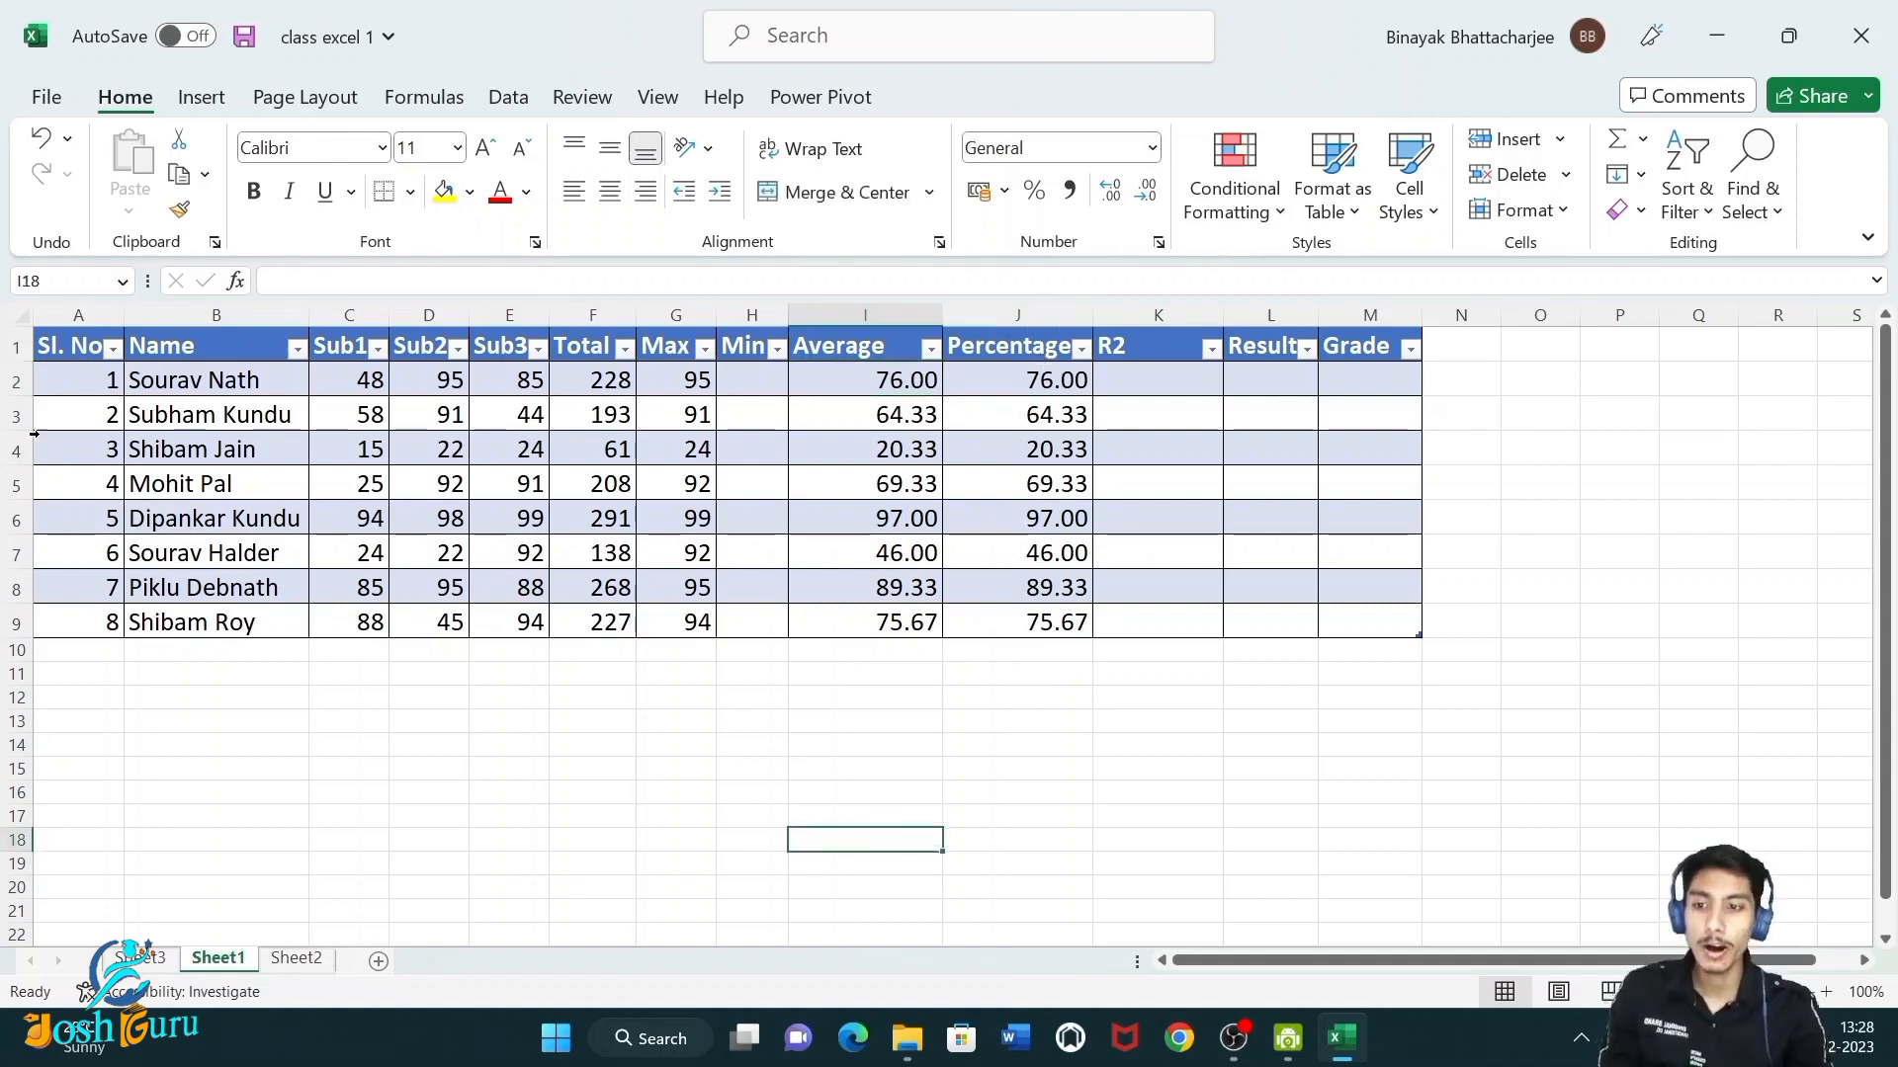
pyautogui.moveTo(65, 341); pyautogui.dragTo(1402, 643)
pyautogui.click(781, 821)
pyautogui.moveTo(205, 351); pyautogui.dragTo(208, 621)
pyautogui.click(282, 766)
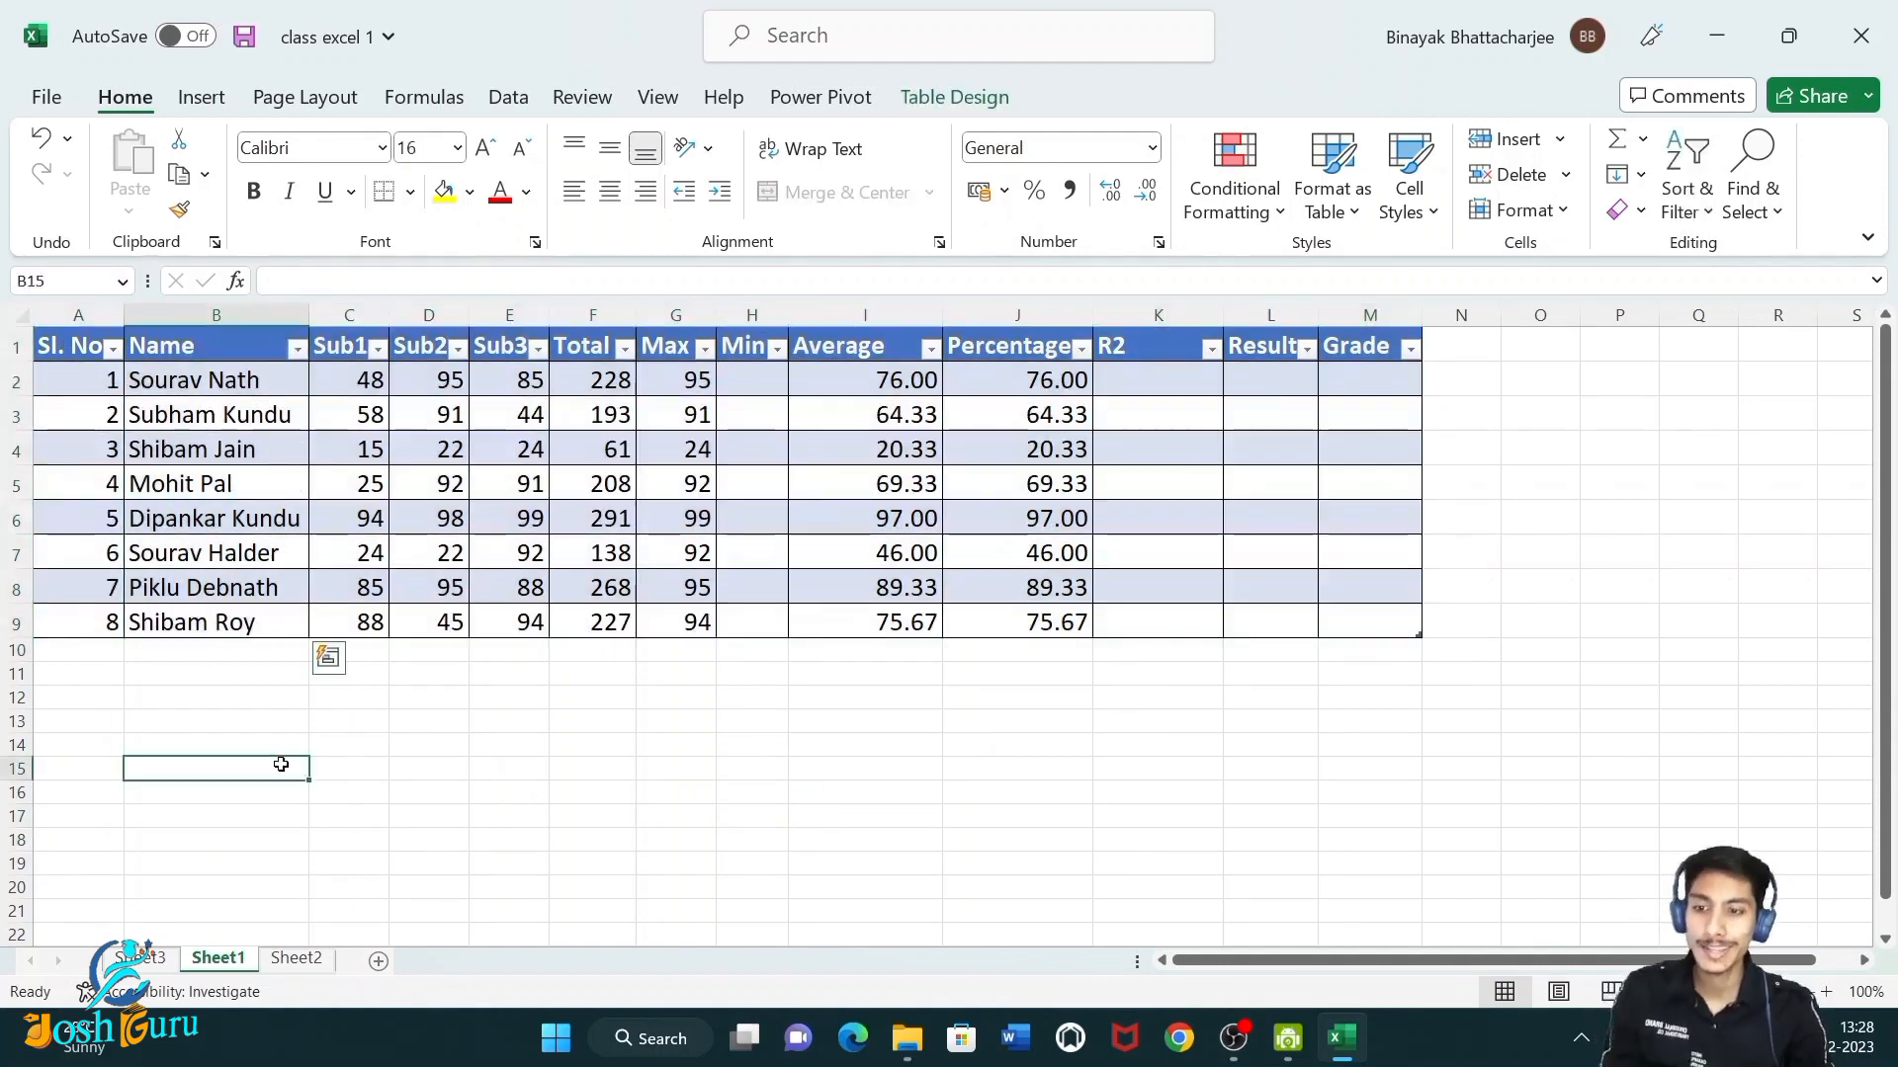
# Filter the Name column to show only names that begin with s.
pyautogui.moveTo(223, 346); pyautogui.dragTo(234, 622)
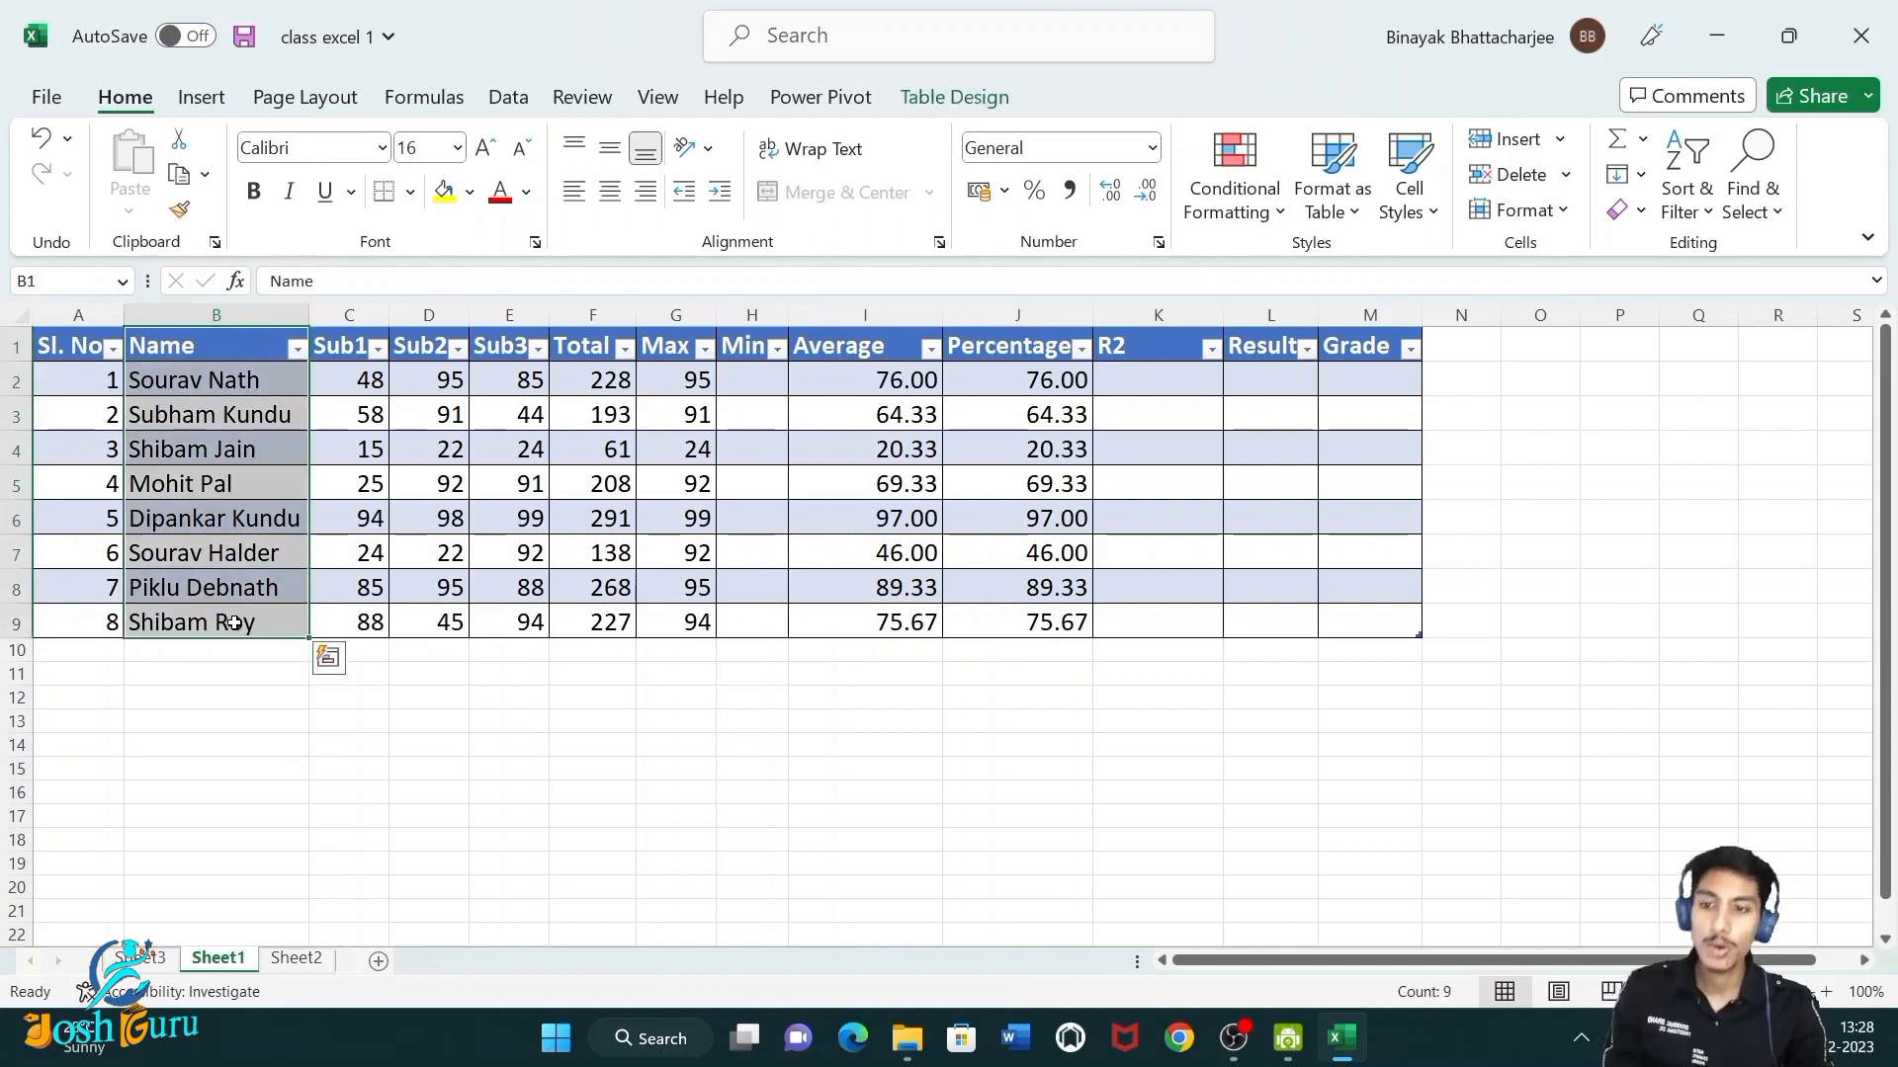
pyautogui.click(421, 594)
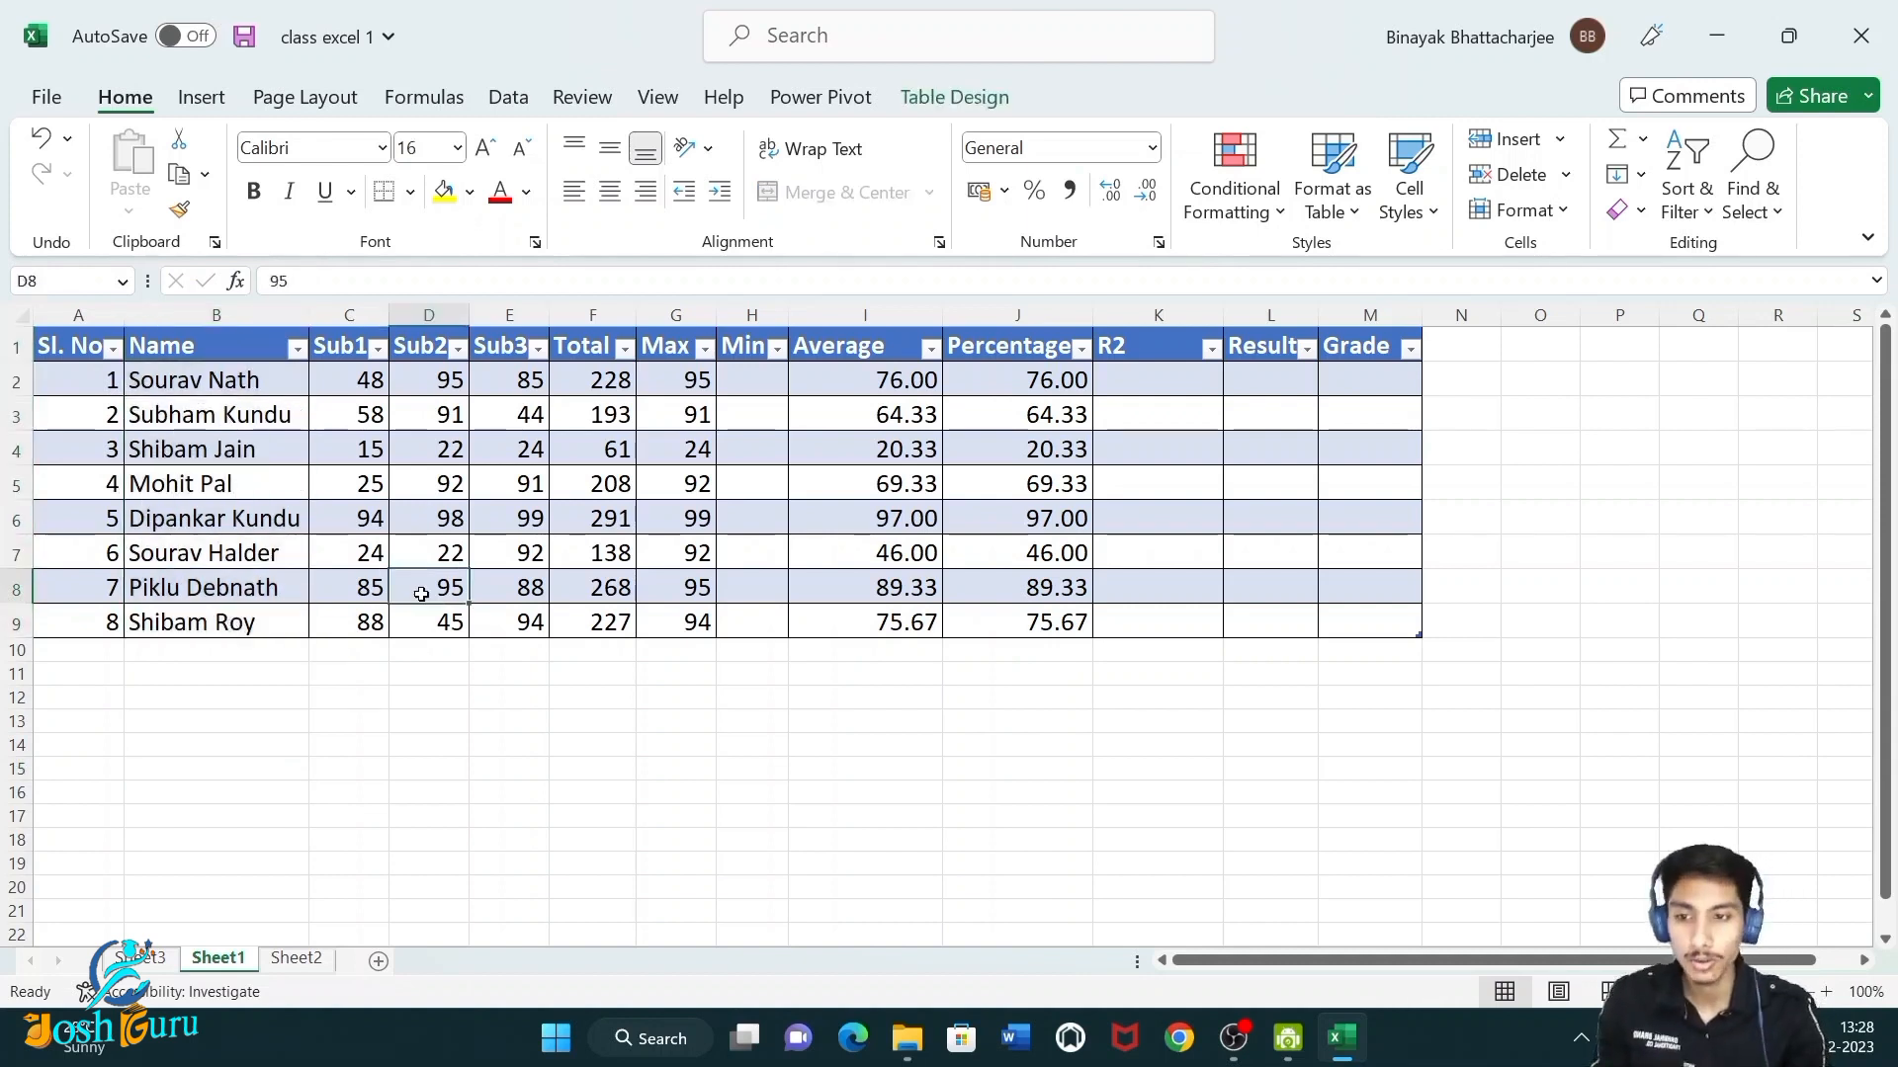
pyautogui.click(297, 348)
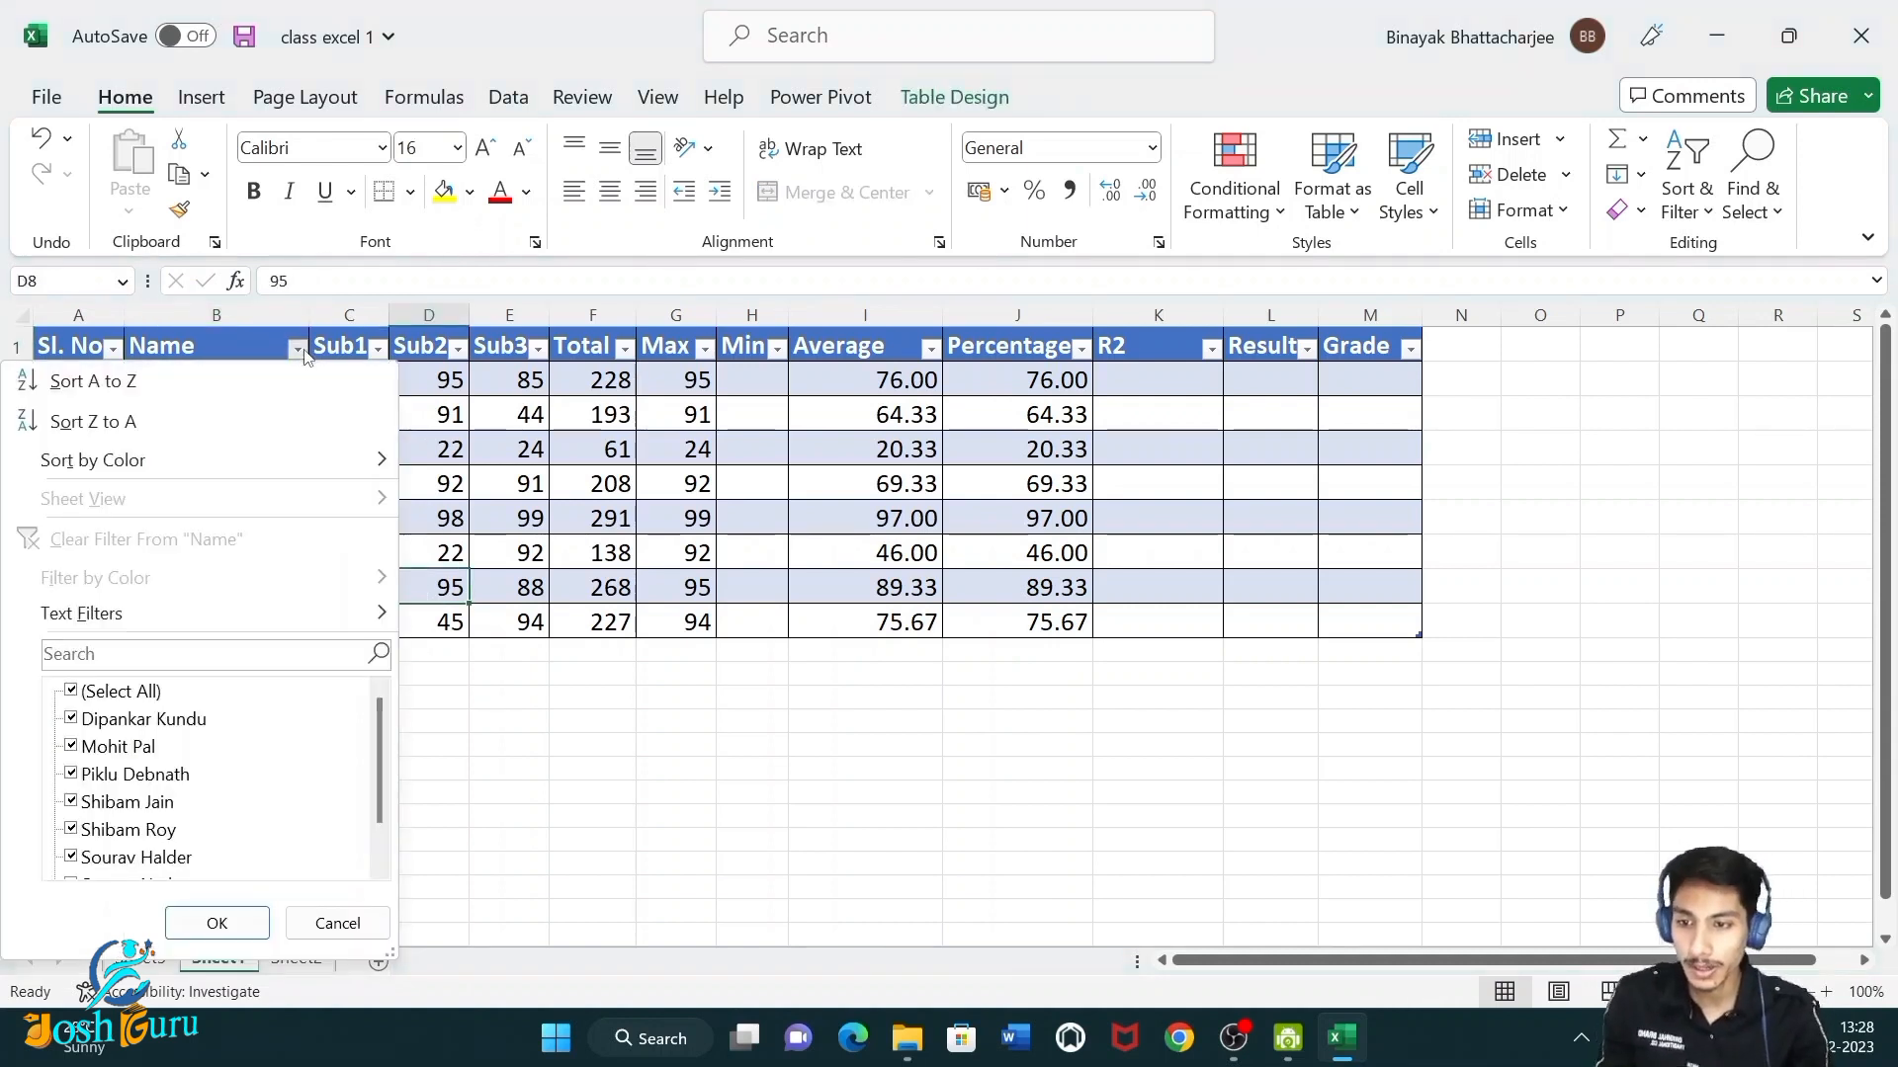
pyautogui.moveTo(234, 627)
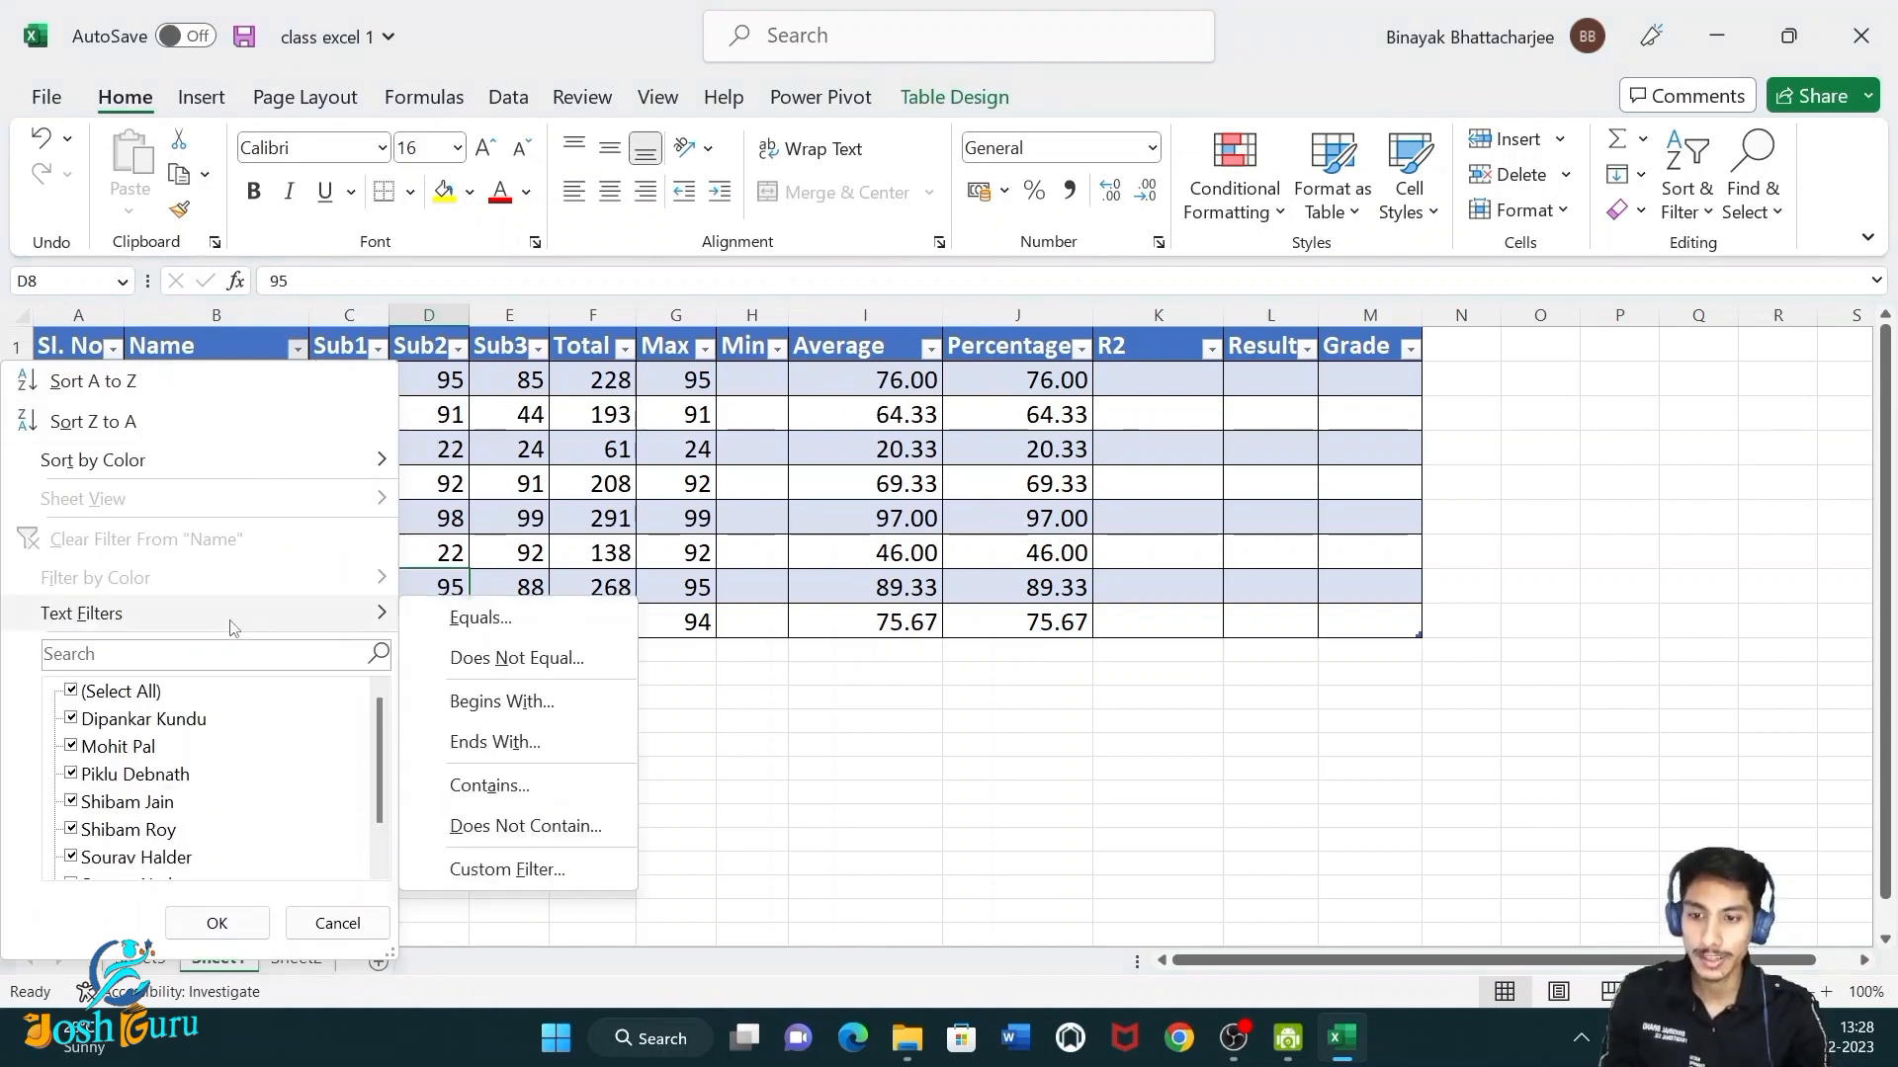
pyautogui.click(497, 704)
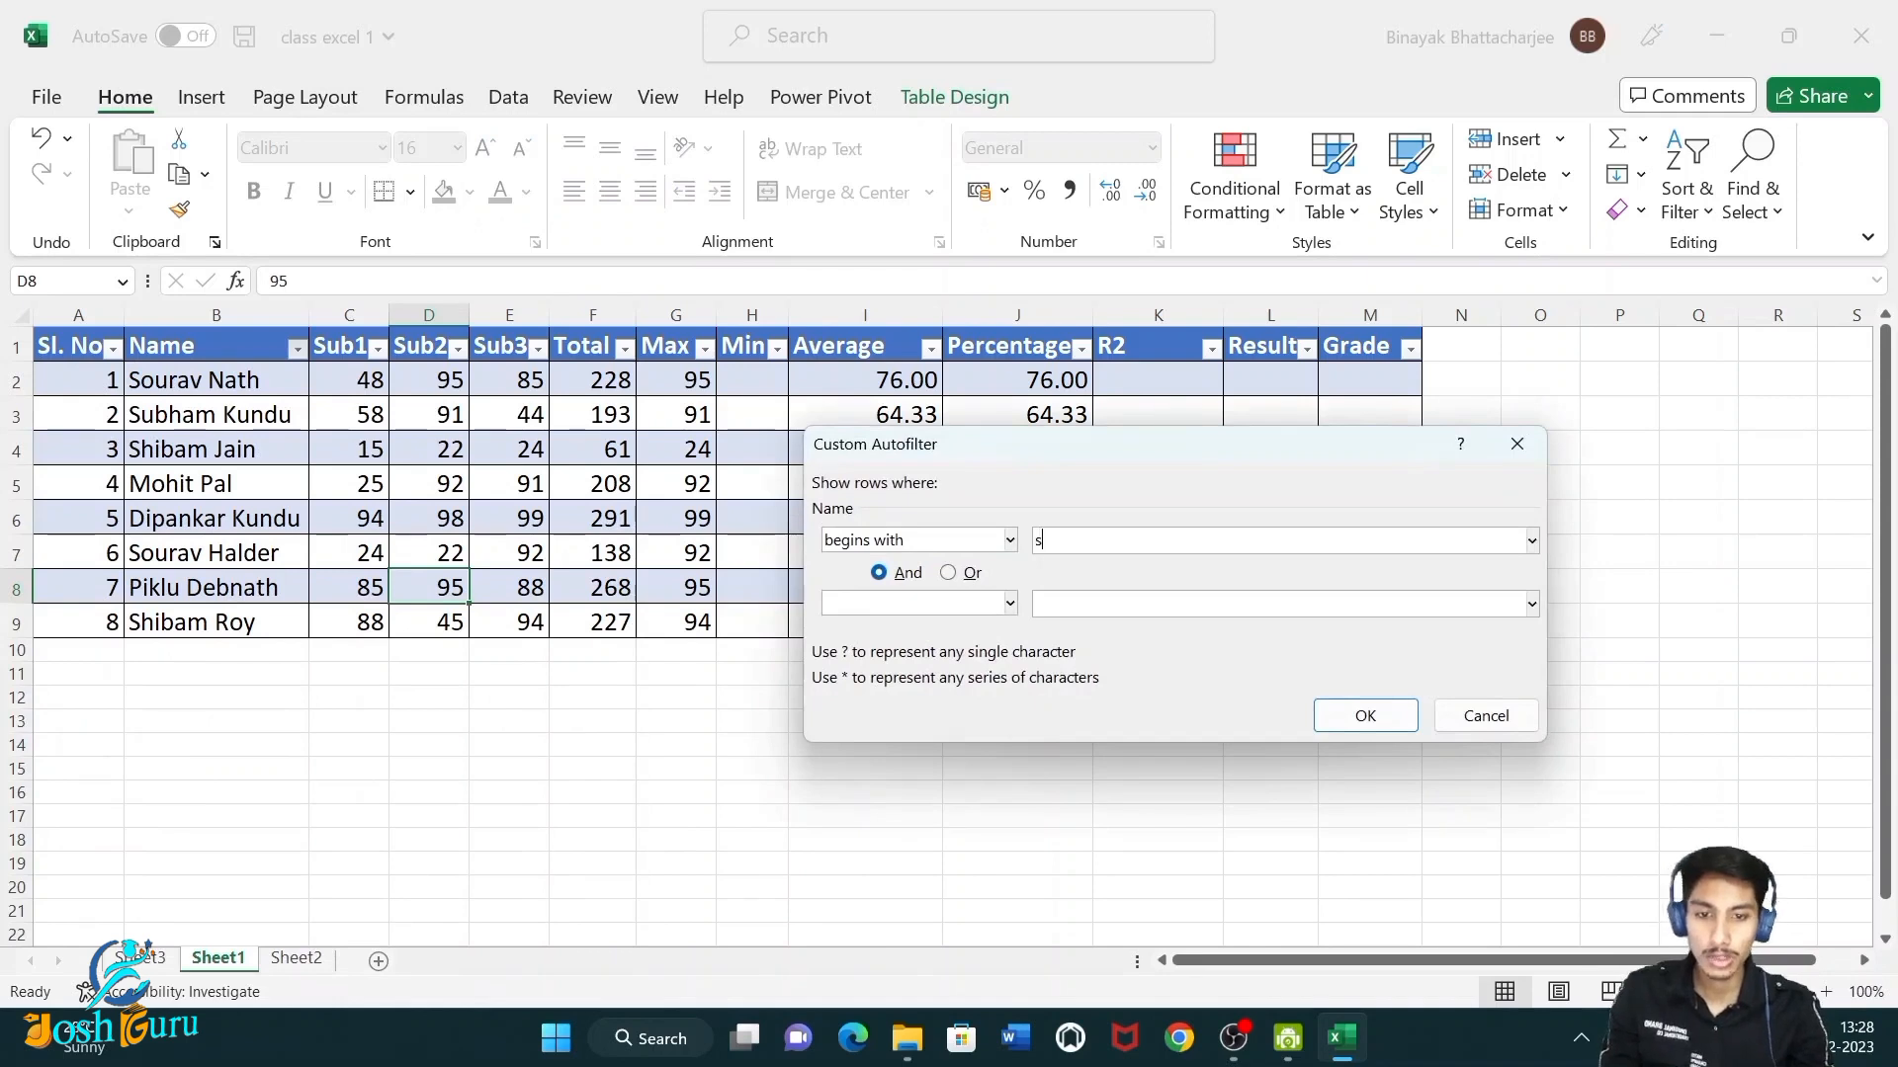
pyautogui.click(1368, 710)
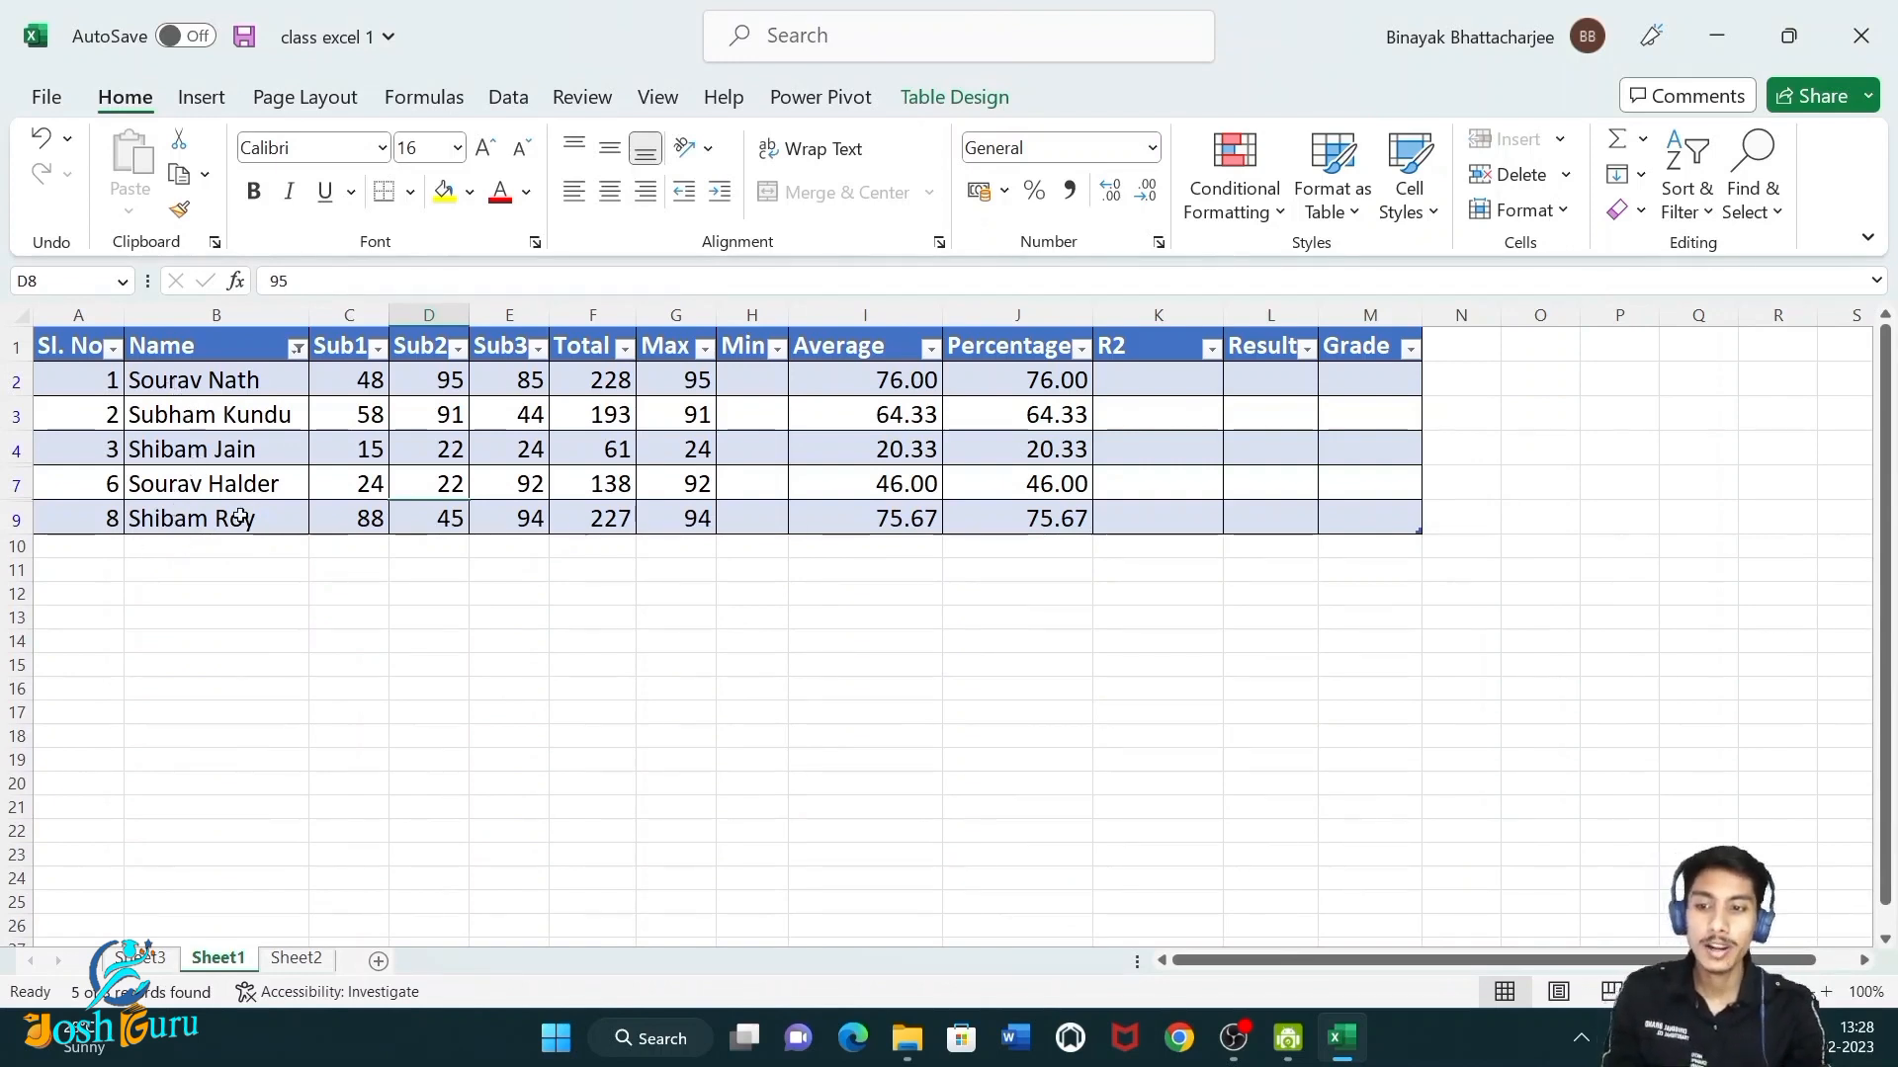
# Clear the filter from the Name column.
pyautogui.moveTo(263, 374); pyautogui.dragTo(280, 526)
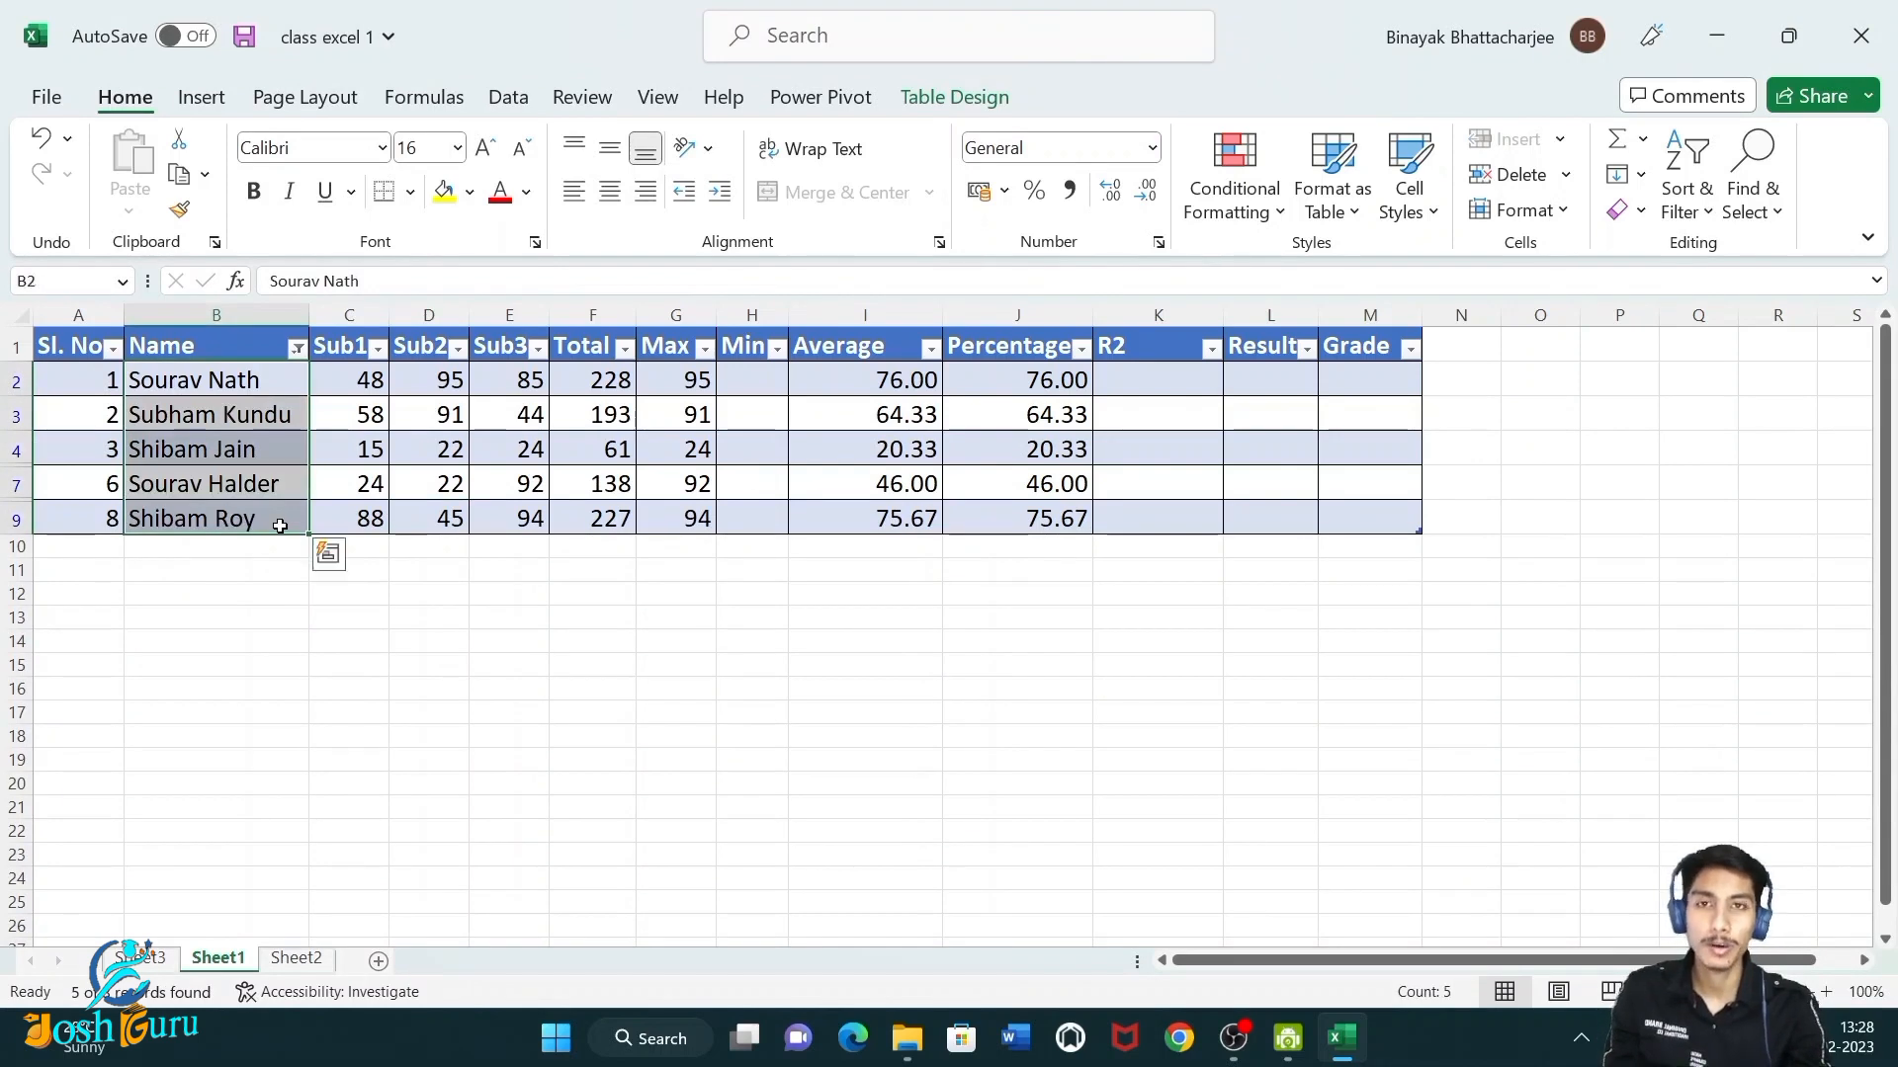
pyautogui.click(295, 349)
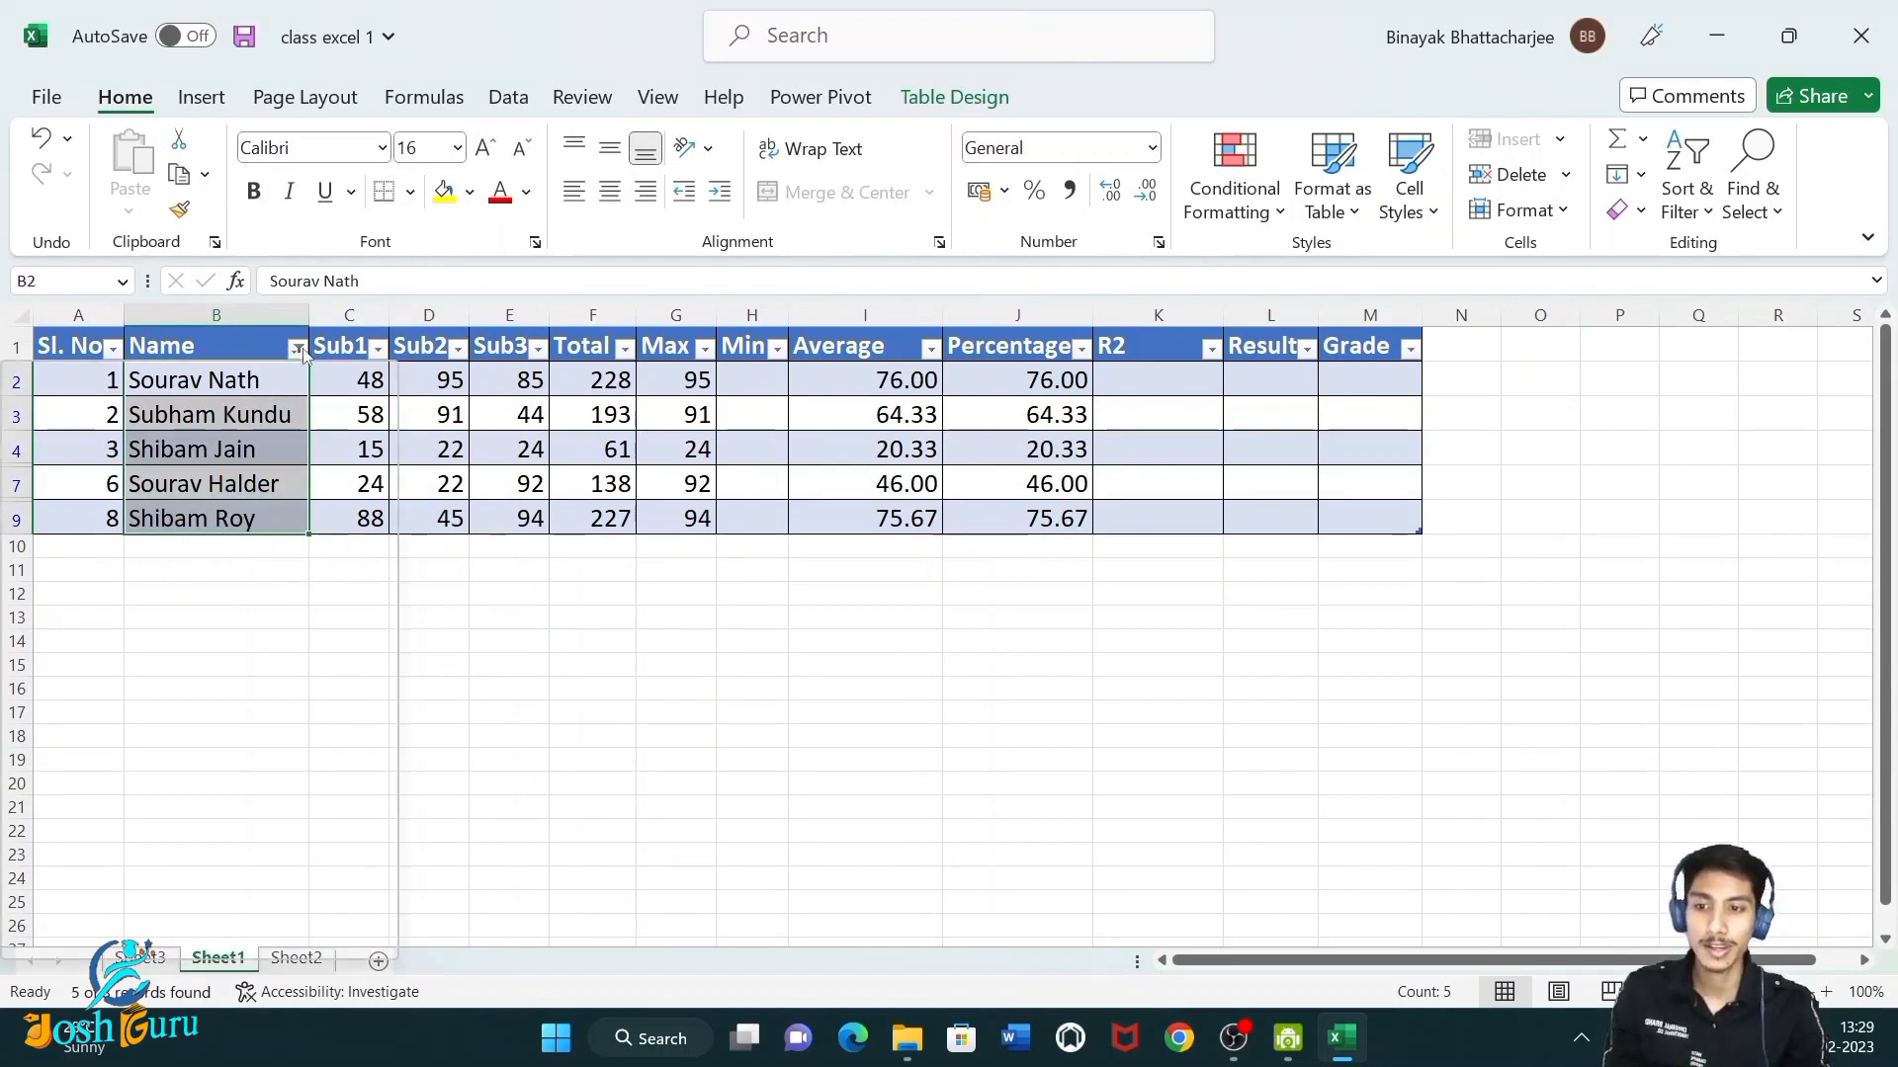
pyautogui.click(164, 545)
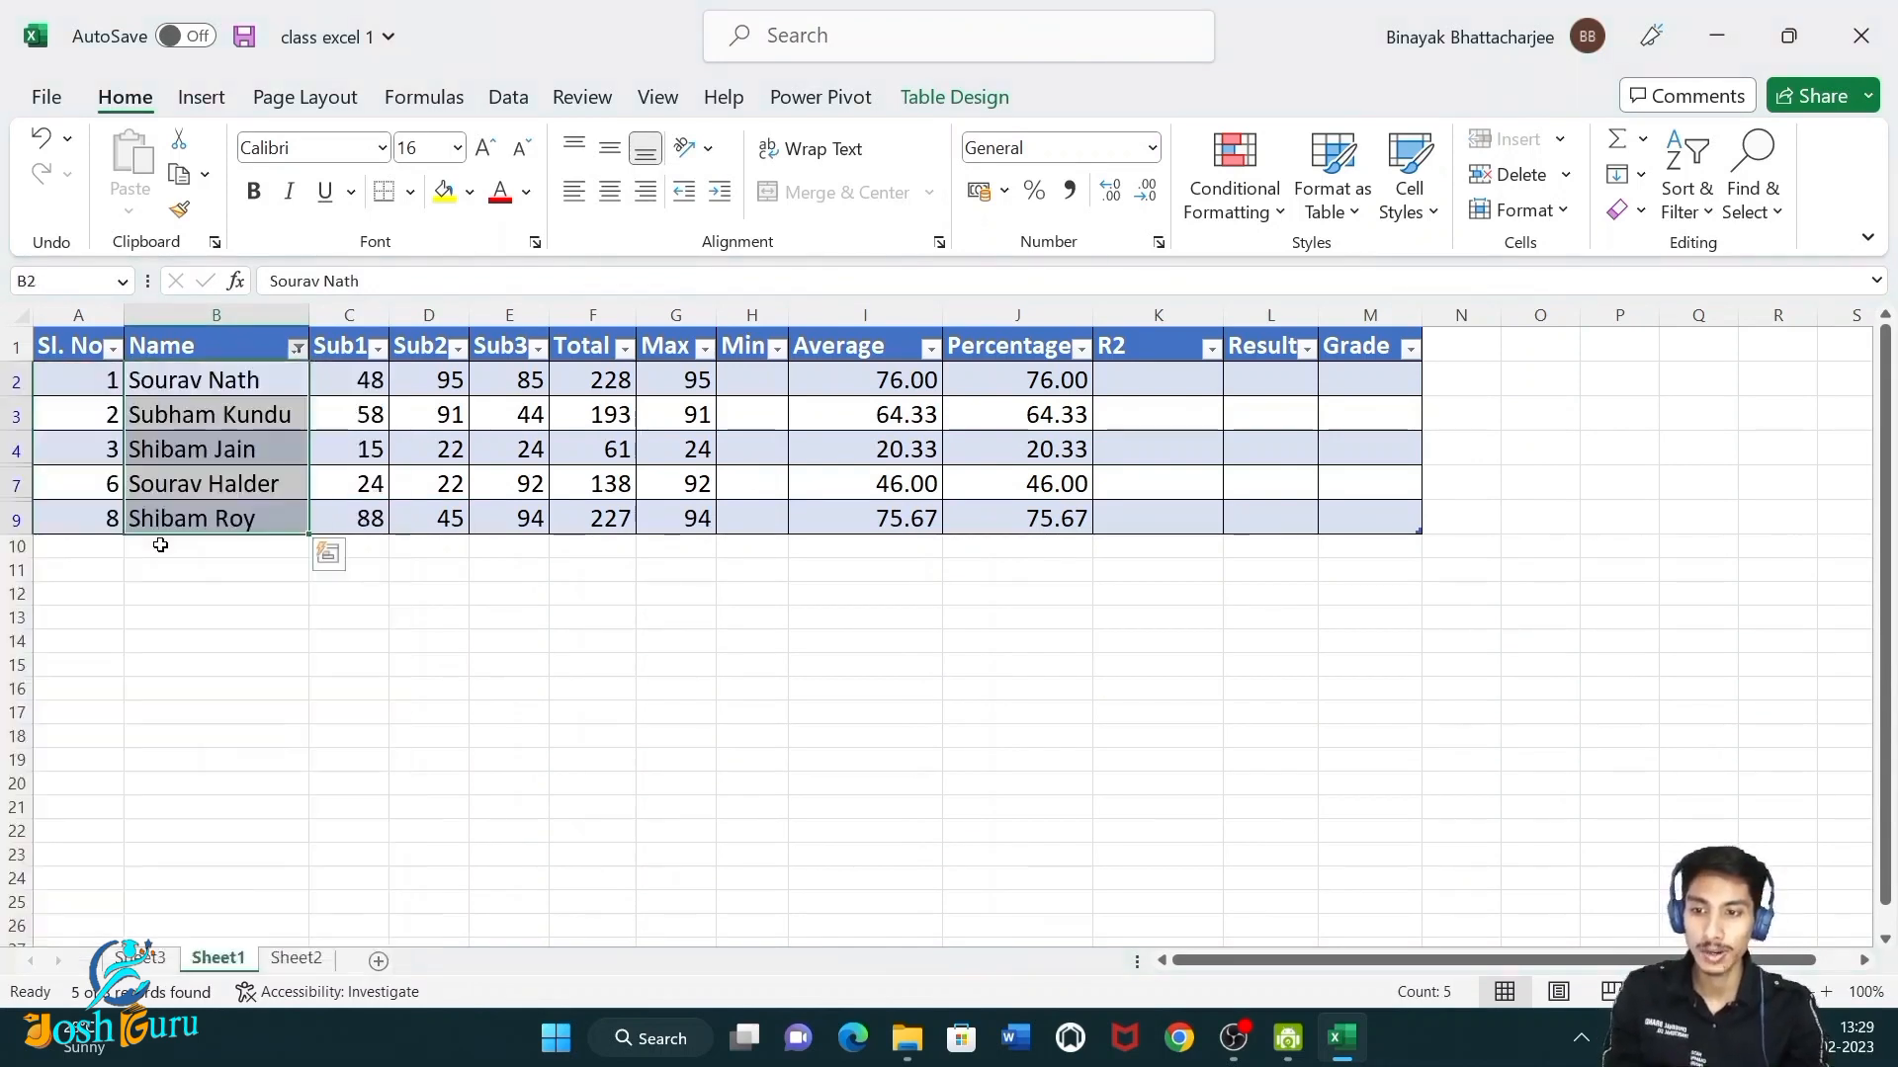
# Filter the Name column to show only names that end with Kundu.
pyautogui.click(297, 348)
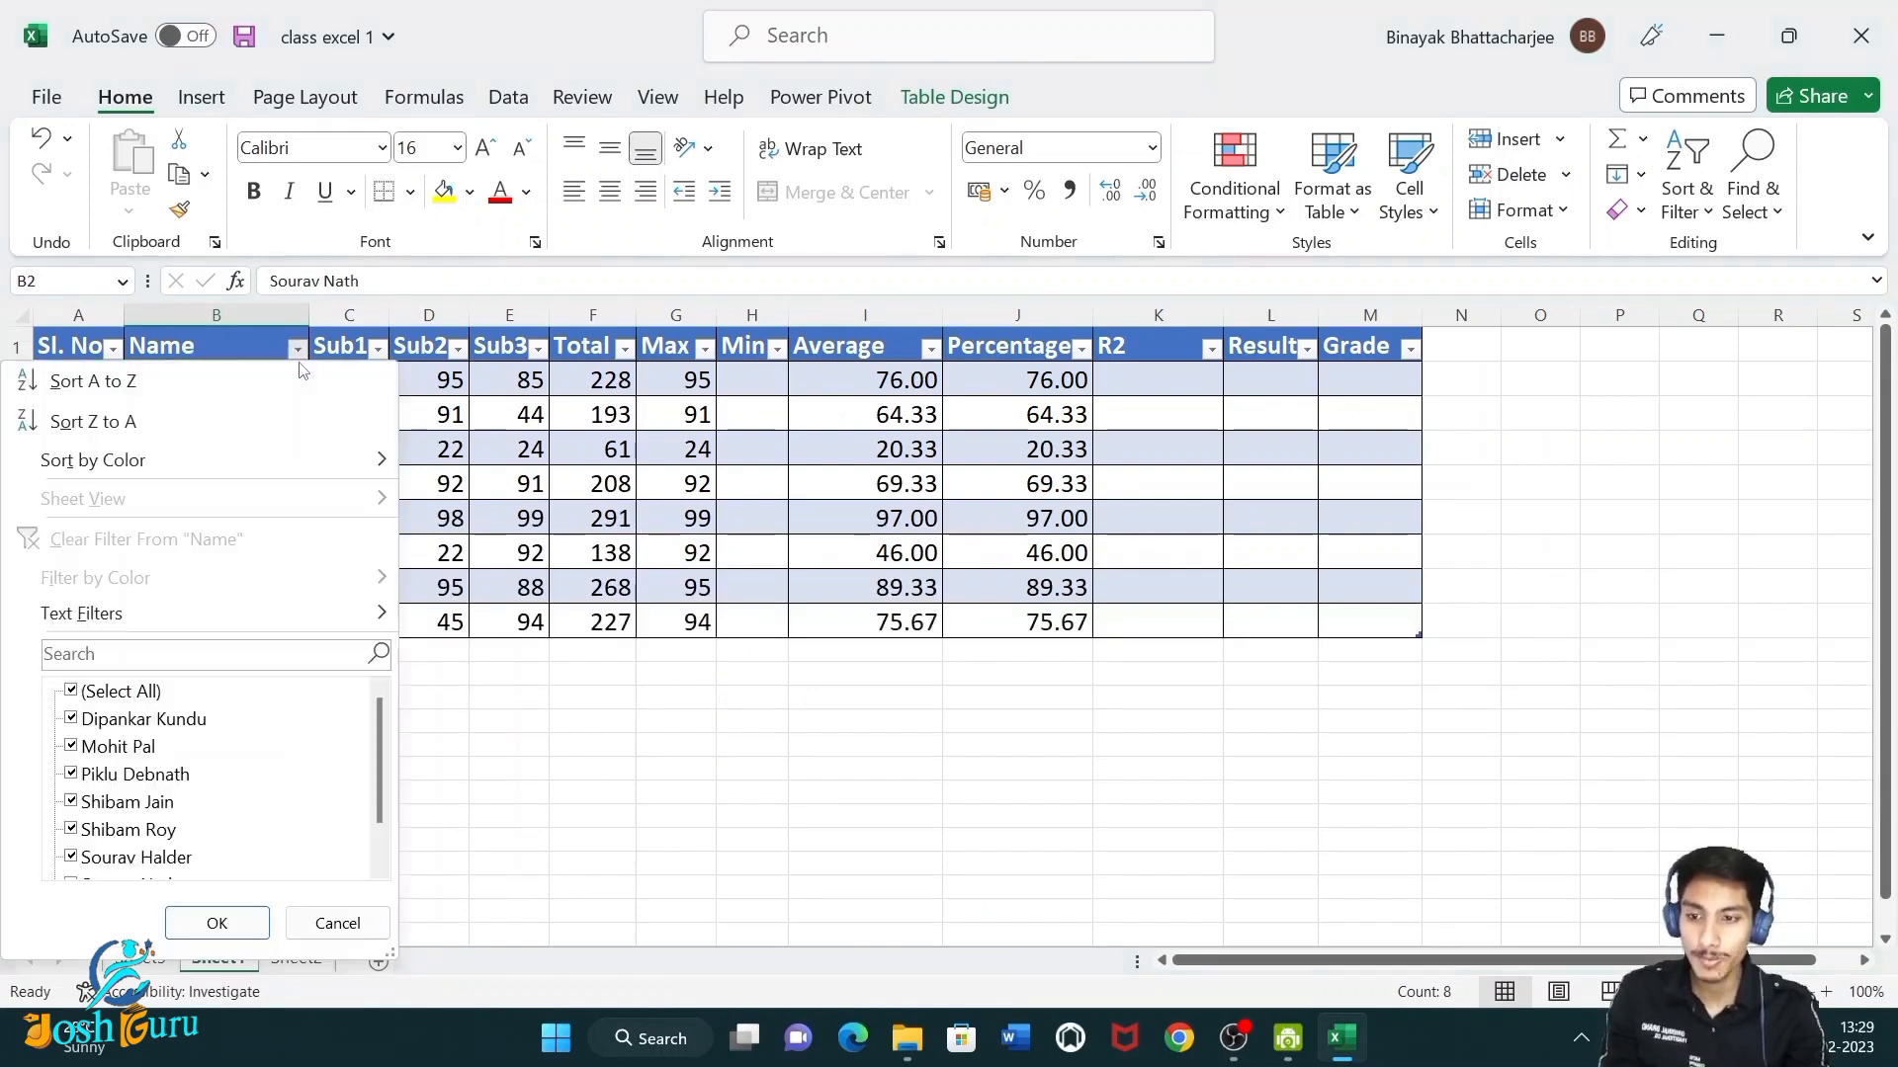
pyautogui.moveTo(260, 619)
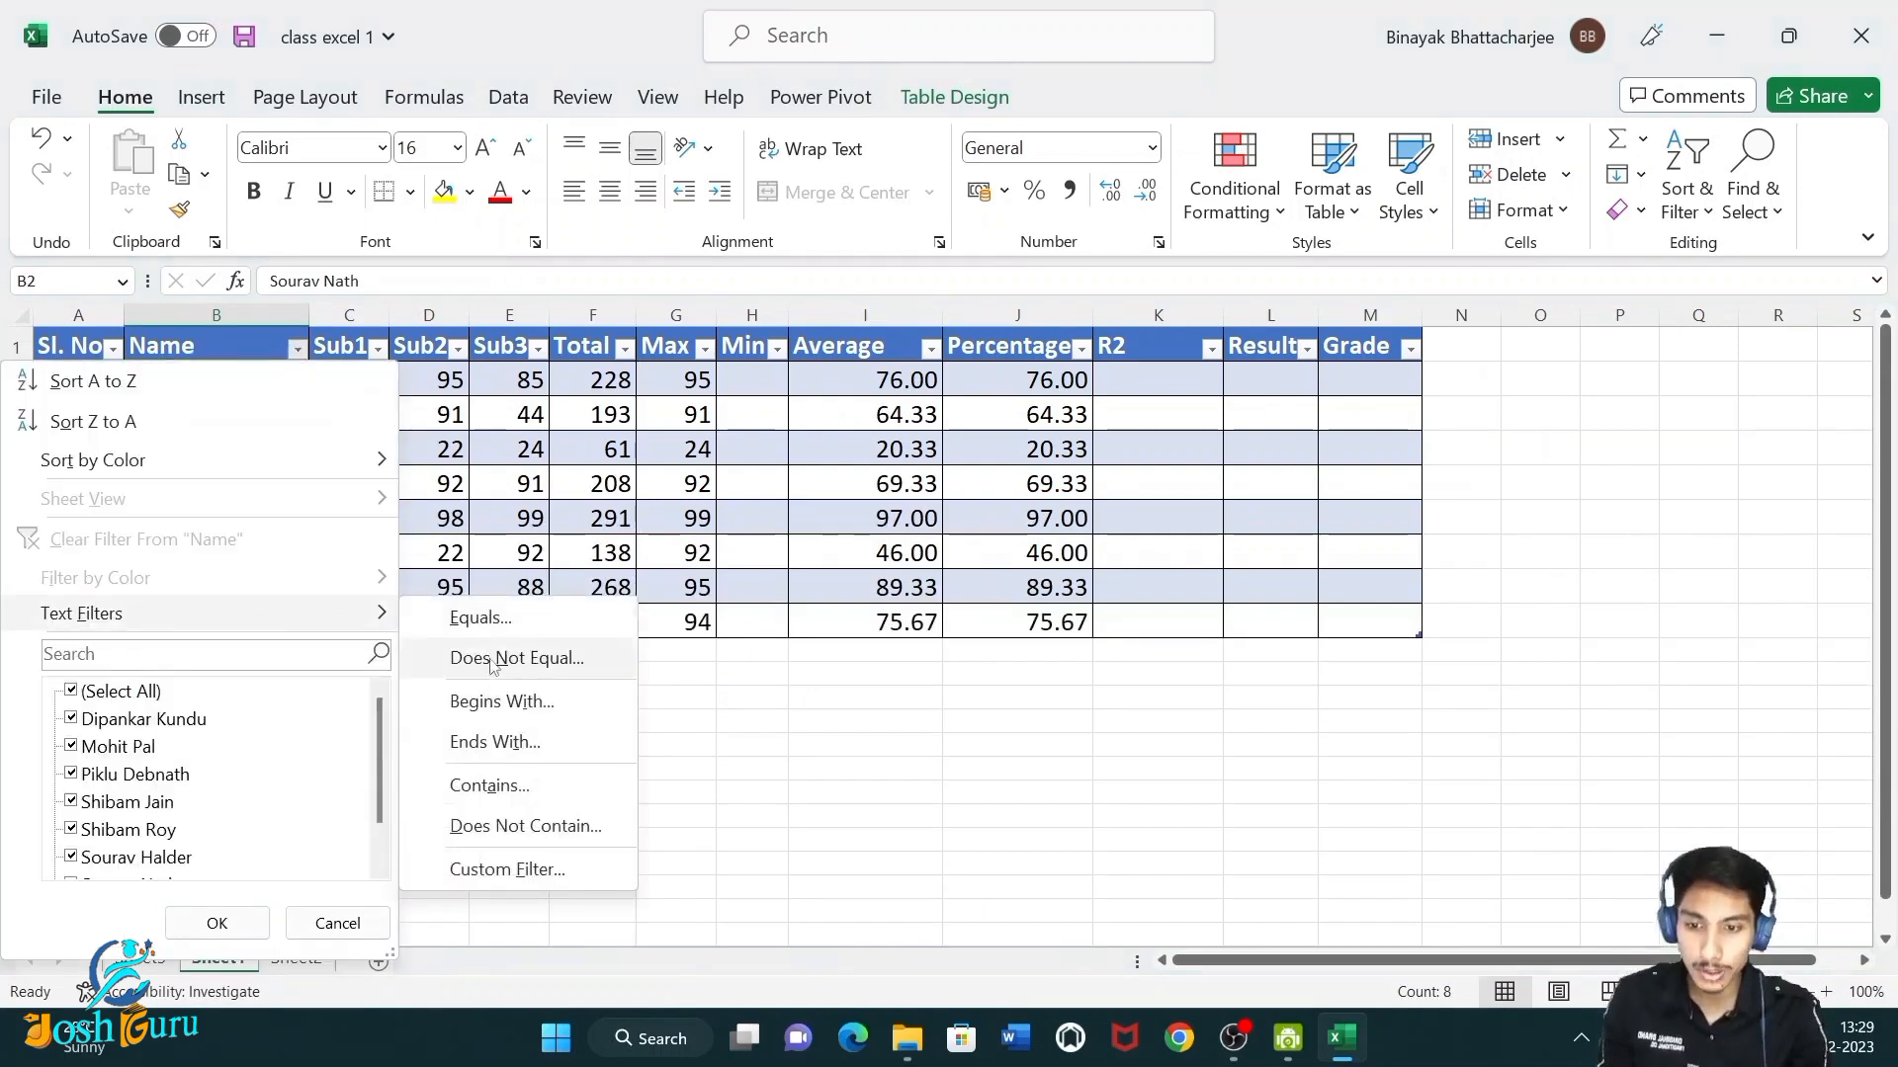
pyautogui.click(497, 742)
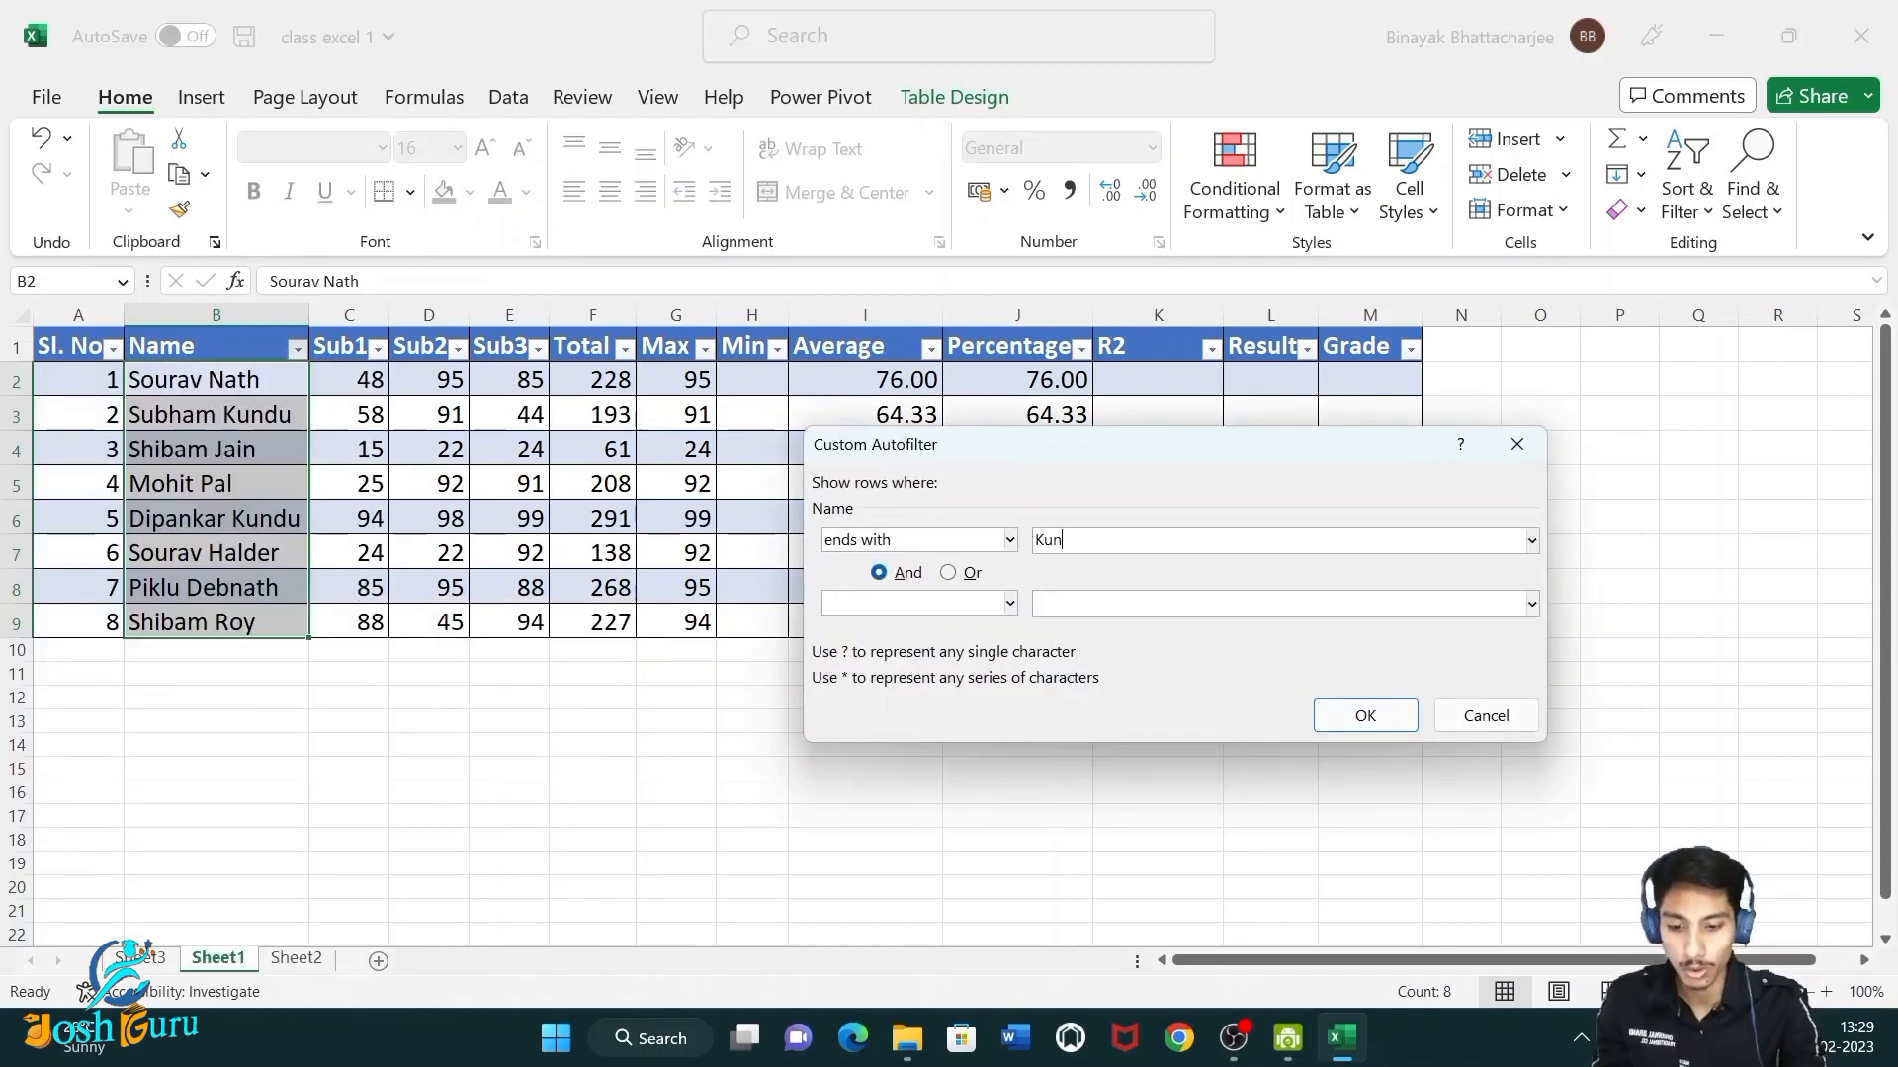
pyautogui.click(1365, 715)
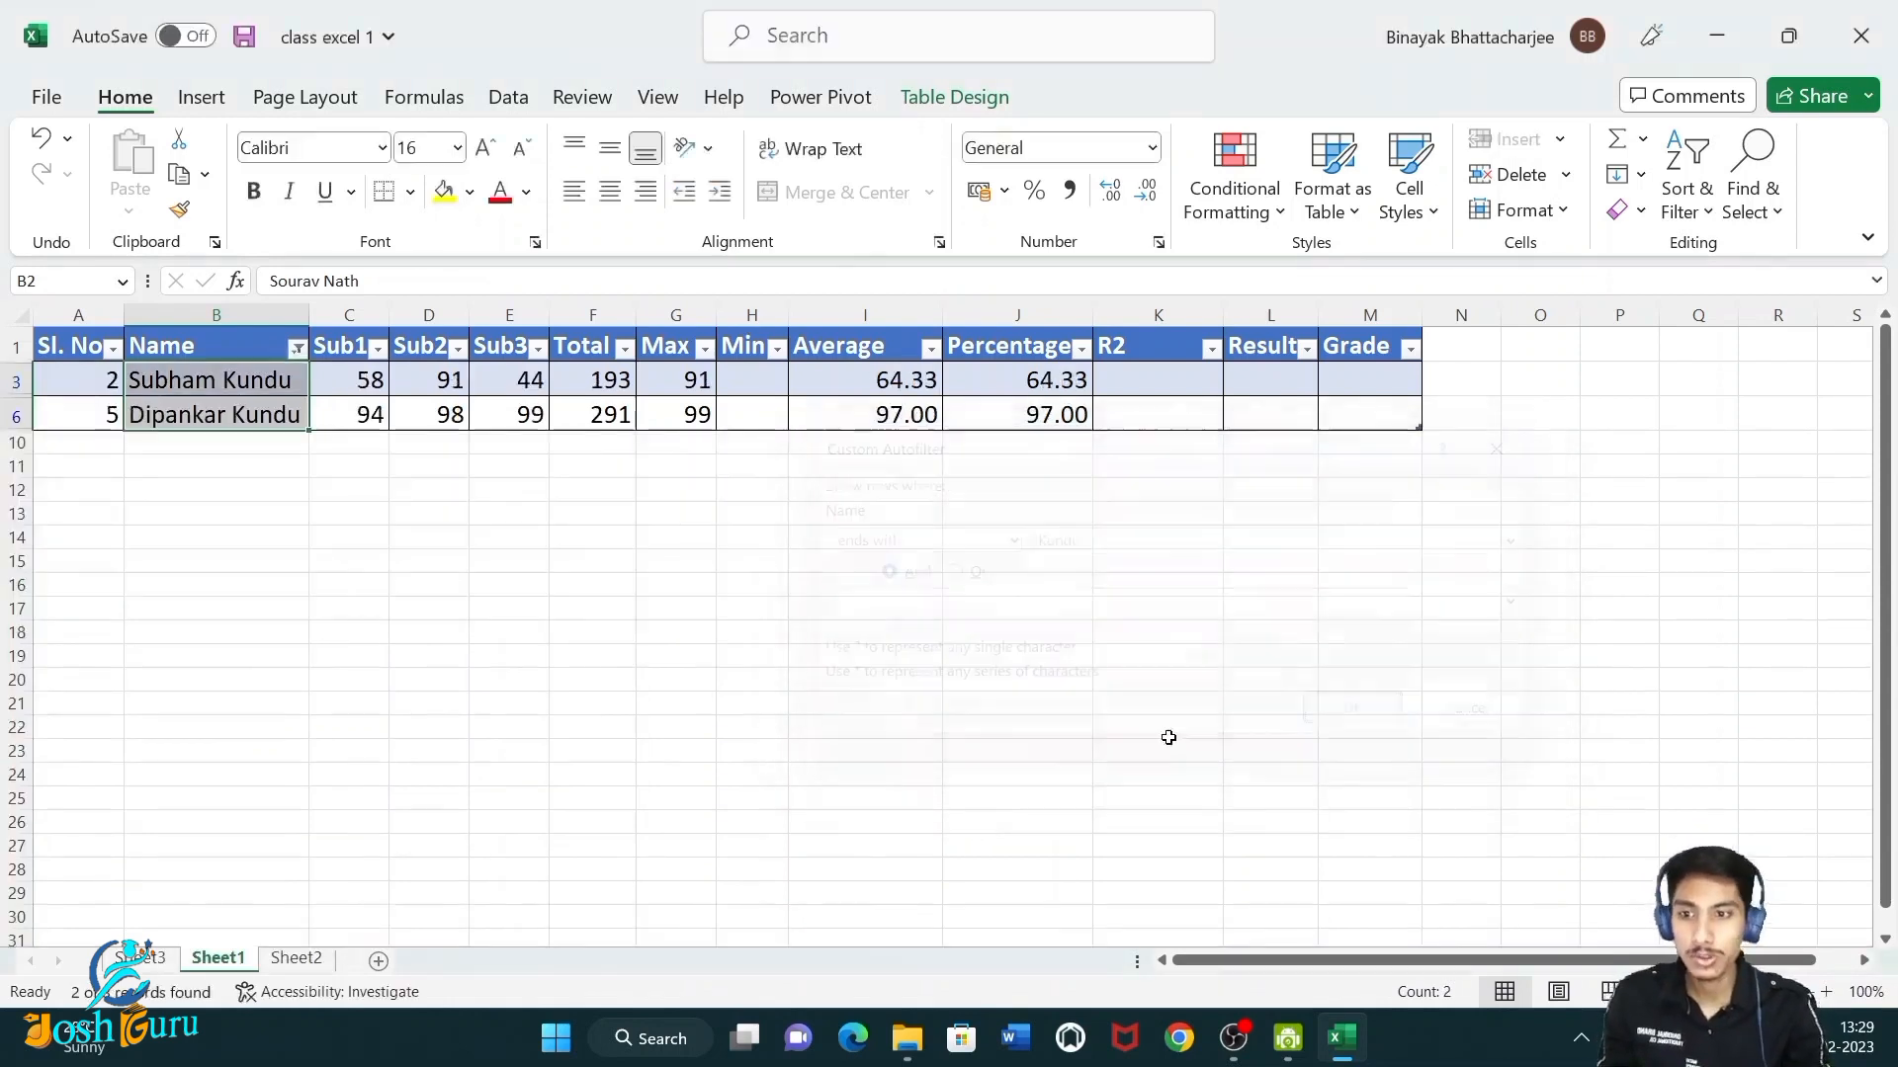
# Examine the names in the filtered rows.
pyautogui.click(251, 509)
pyautogui.click(246, 406)
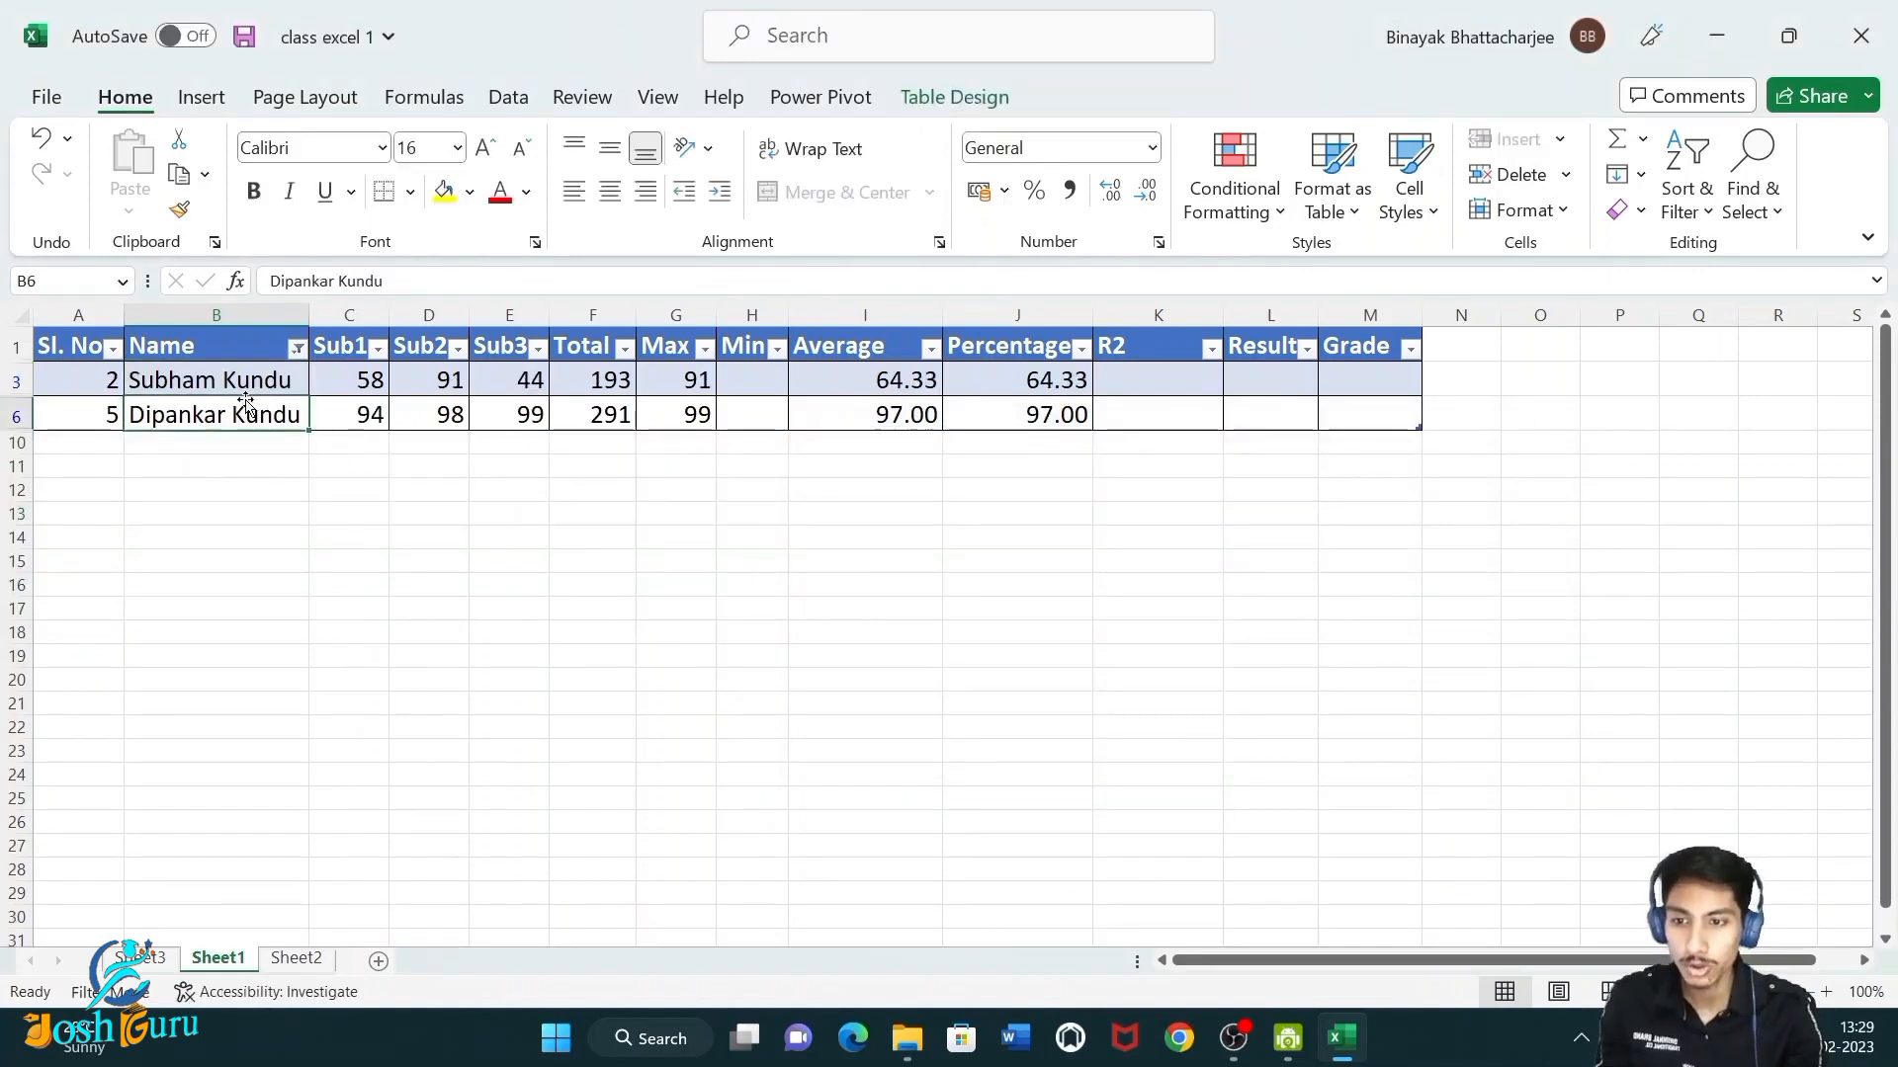
pyautogui.click(247, 383)
pyautogui.click(263, 410)
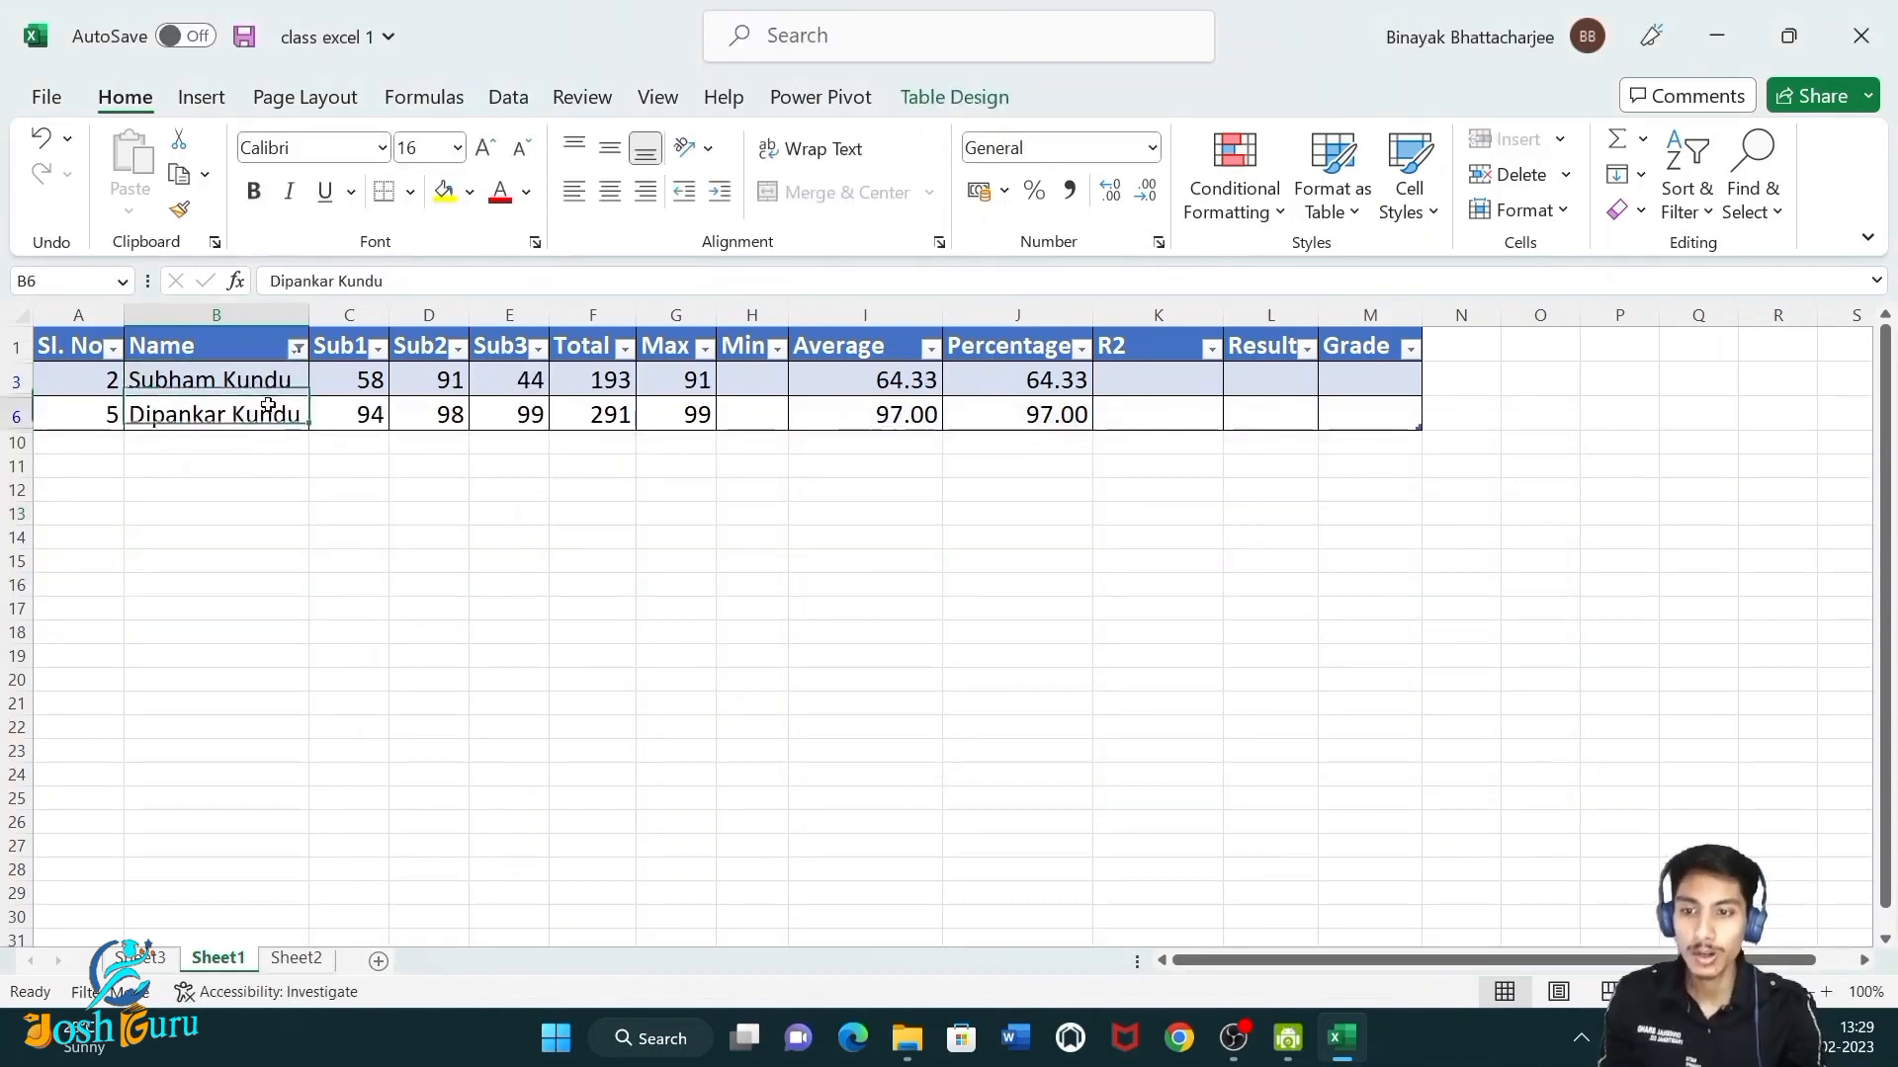
pyautogui.click(262, 386)
pyautogui.click(268, 417)
pyautogui.click(255, 384)
pyautogui.click(258, 409)
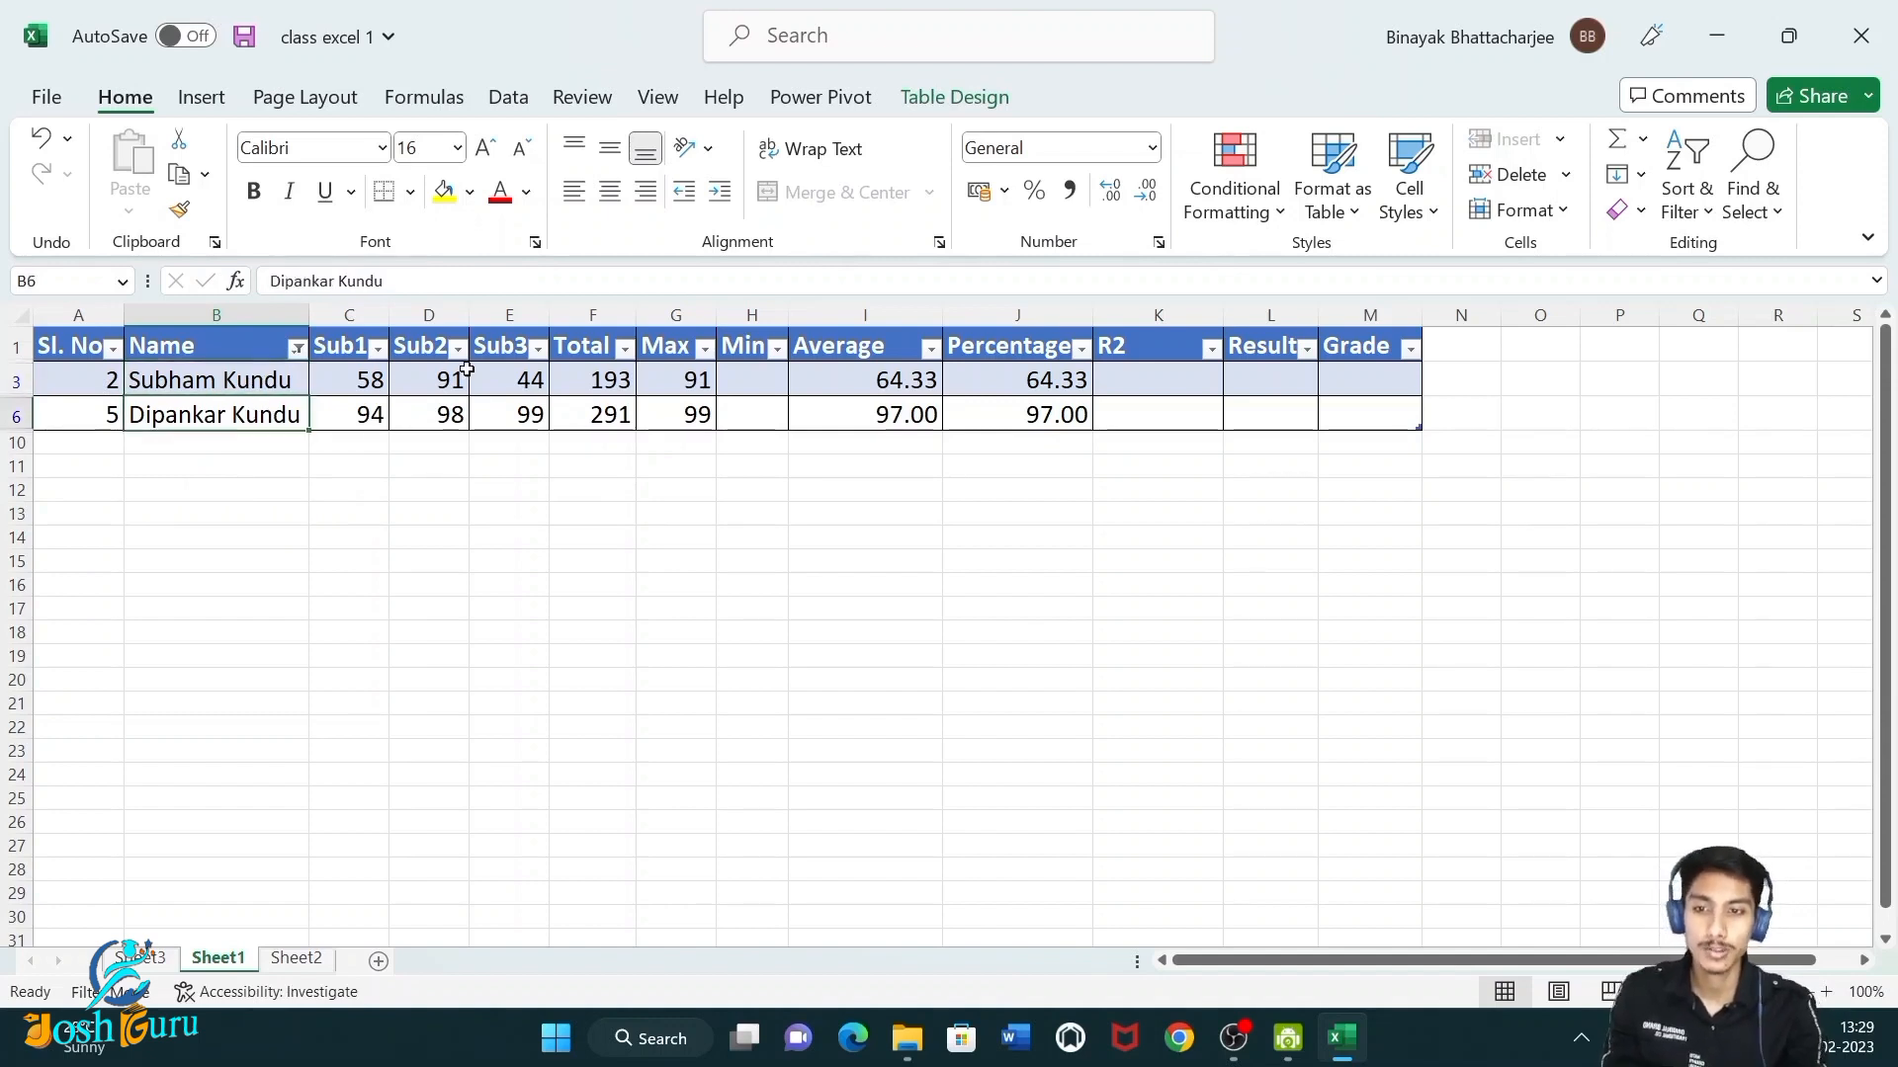
# Clear the filter from the Name column.
pyautogui.click(297, 348)
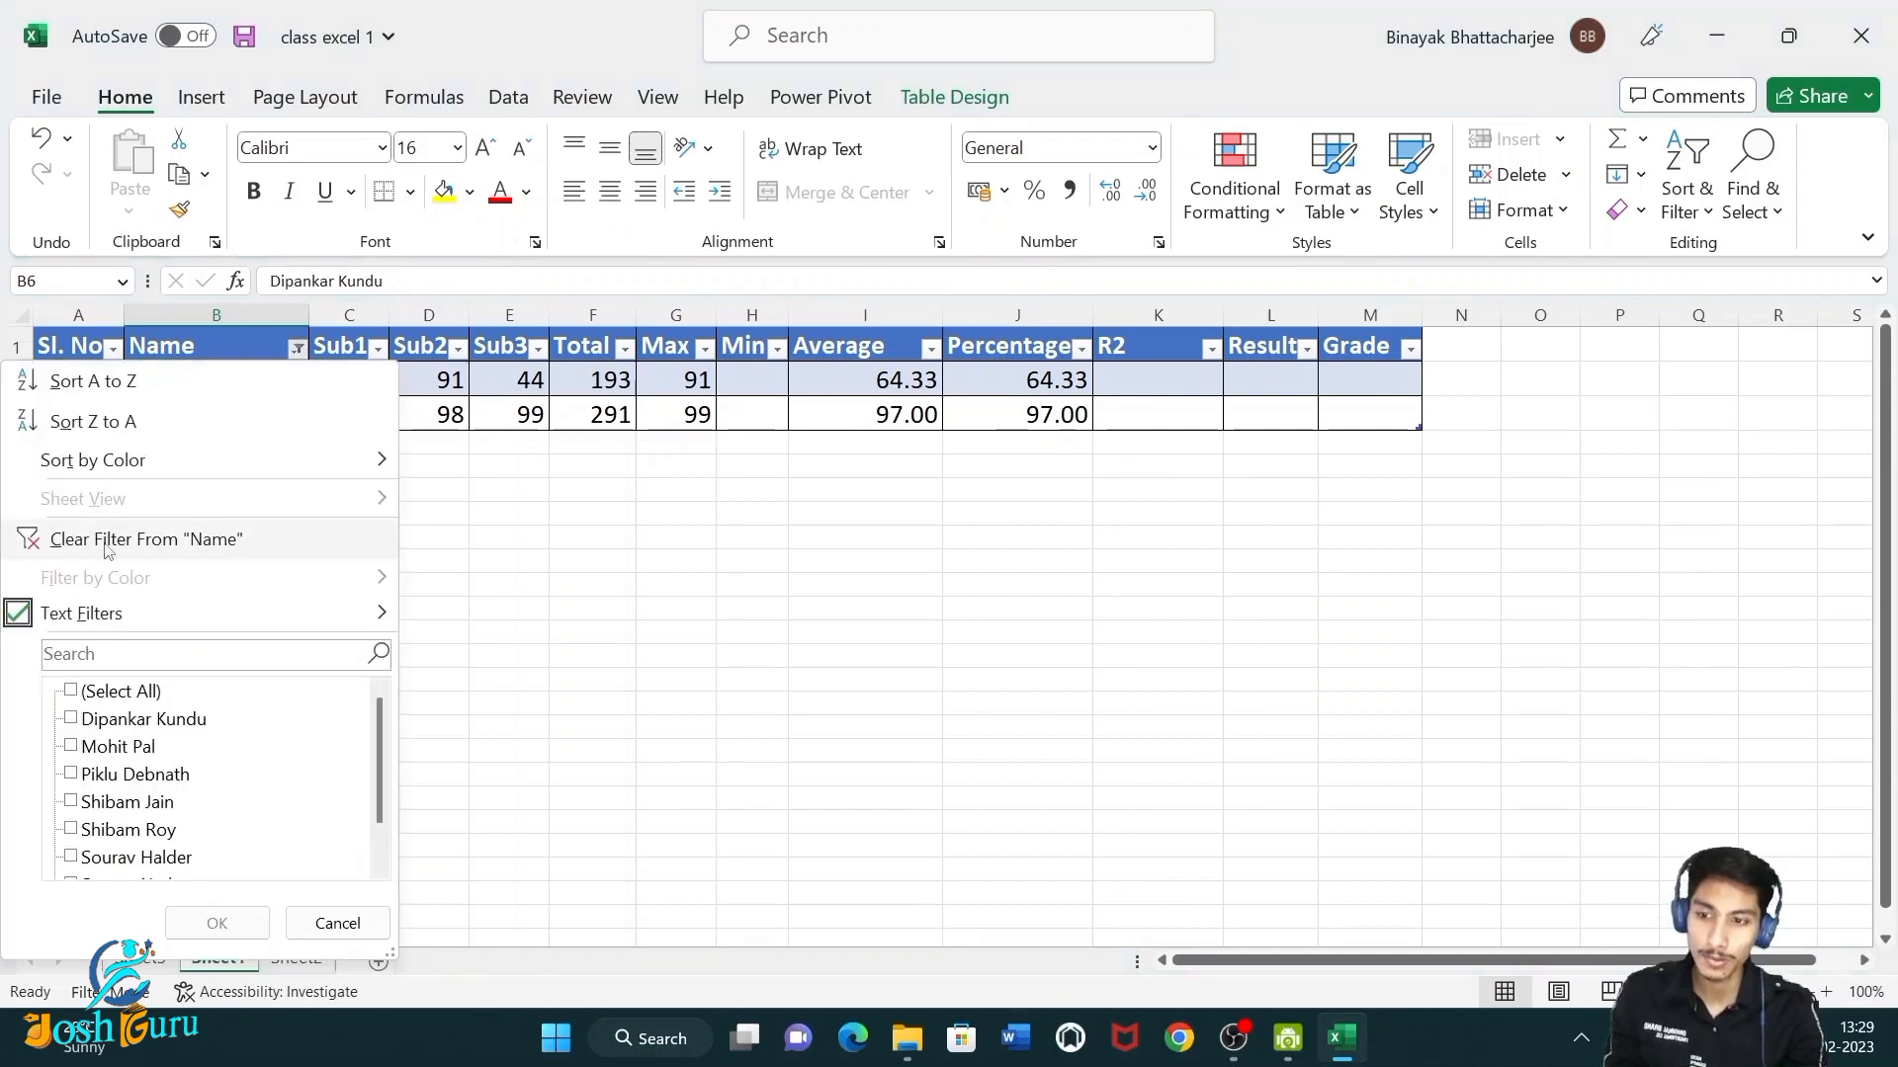
pyautogui.click(82, 544)
pyautogui.click(297, 348)
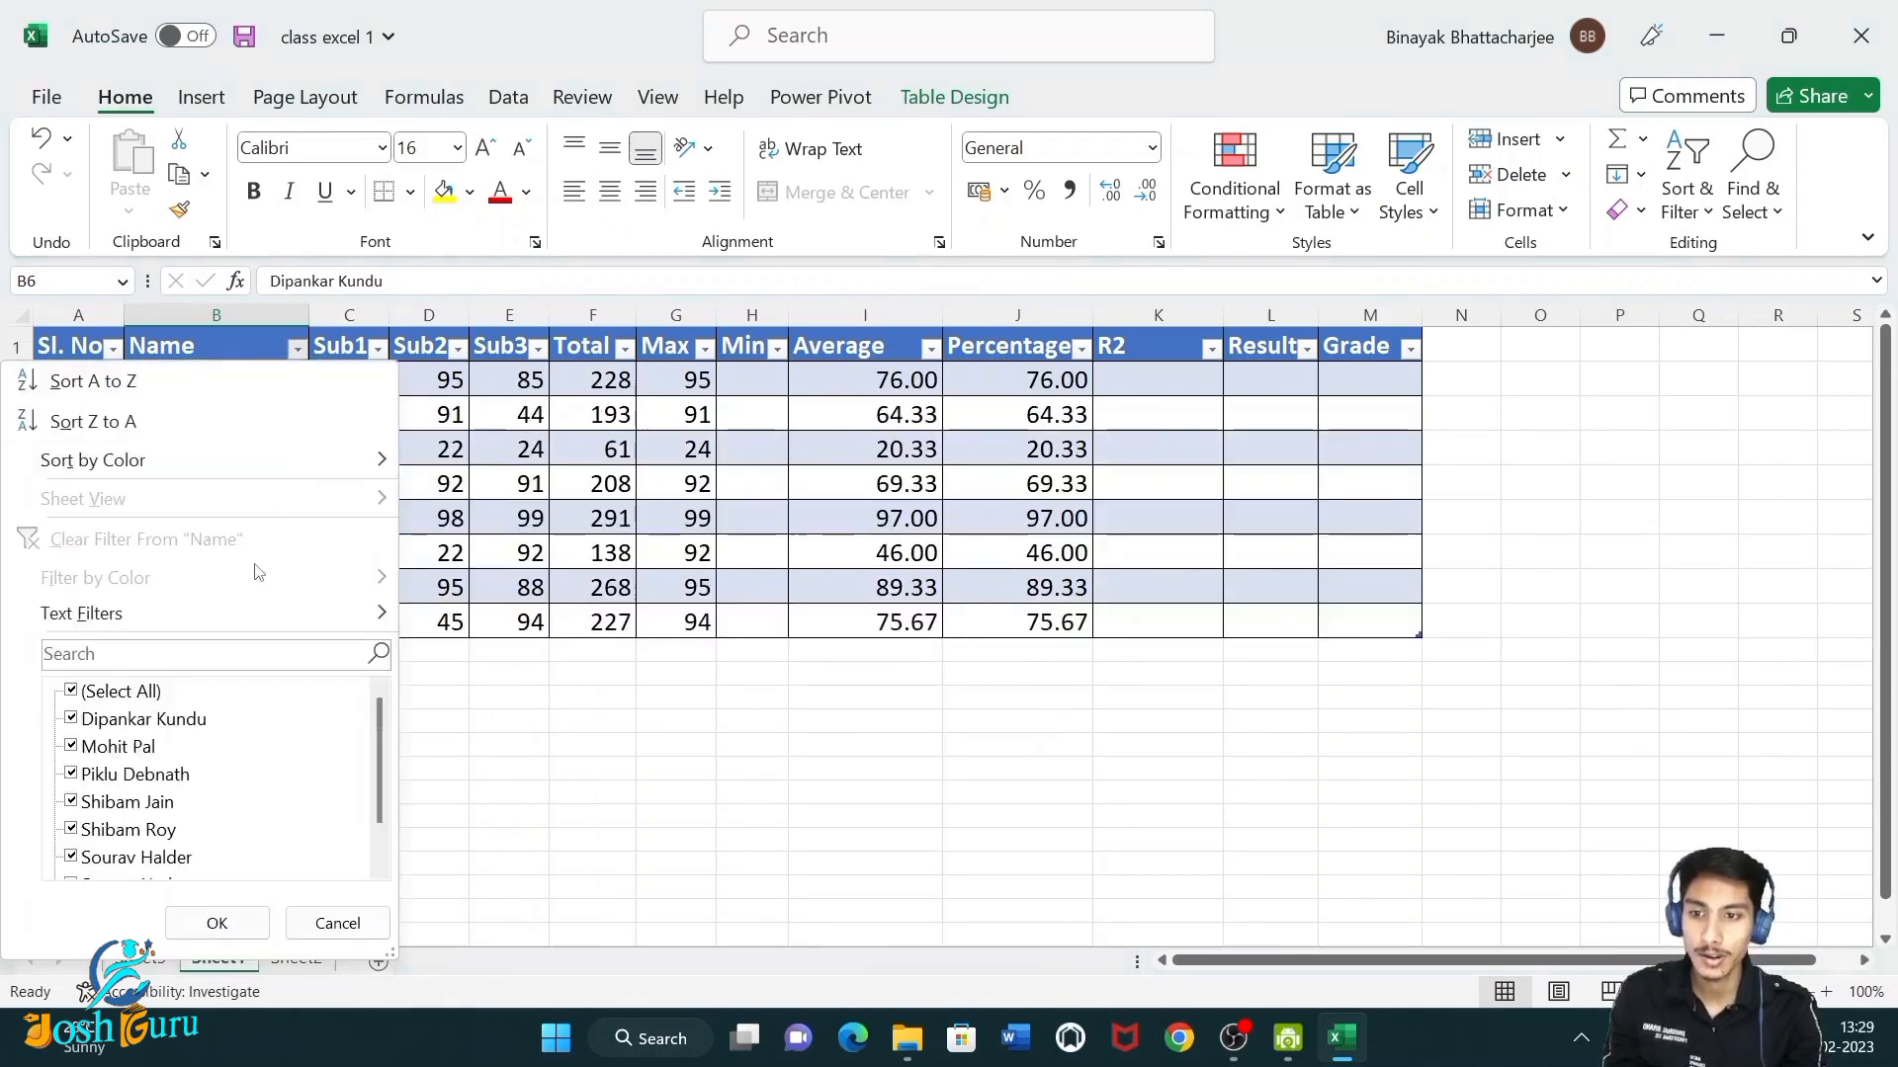
pyautogui.moveTo(236, 617)
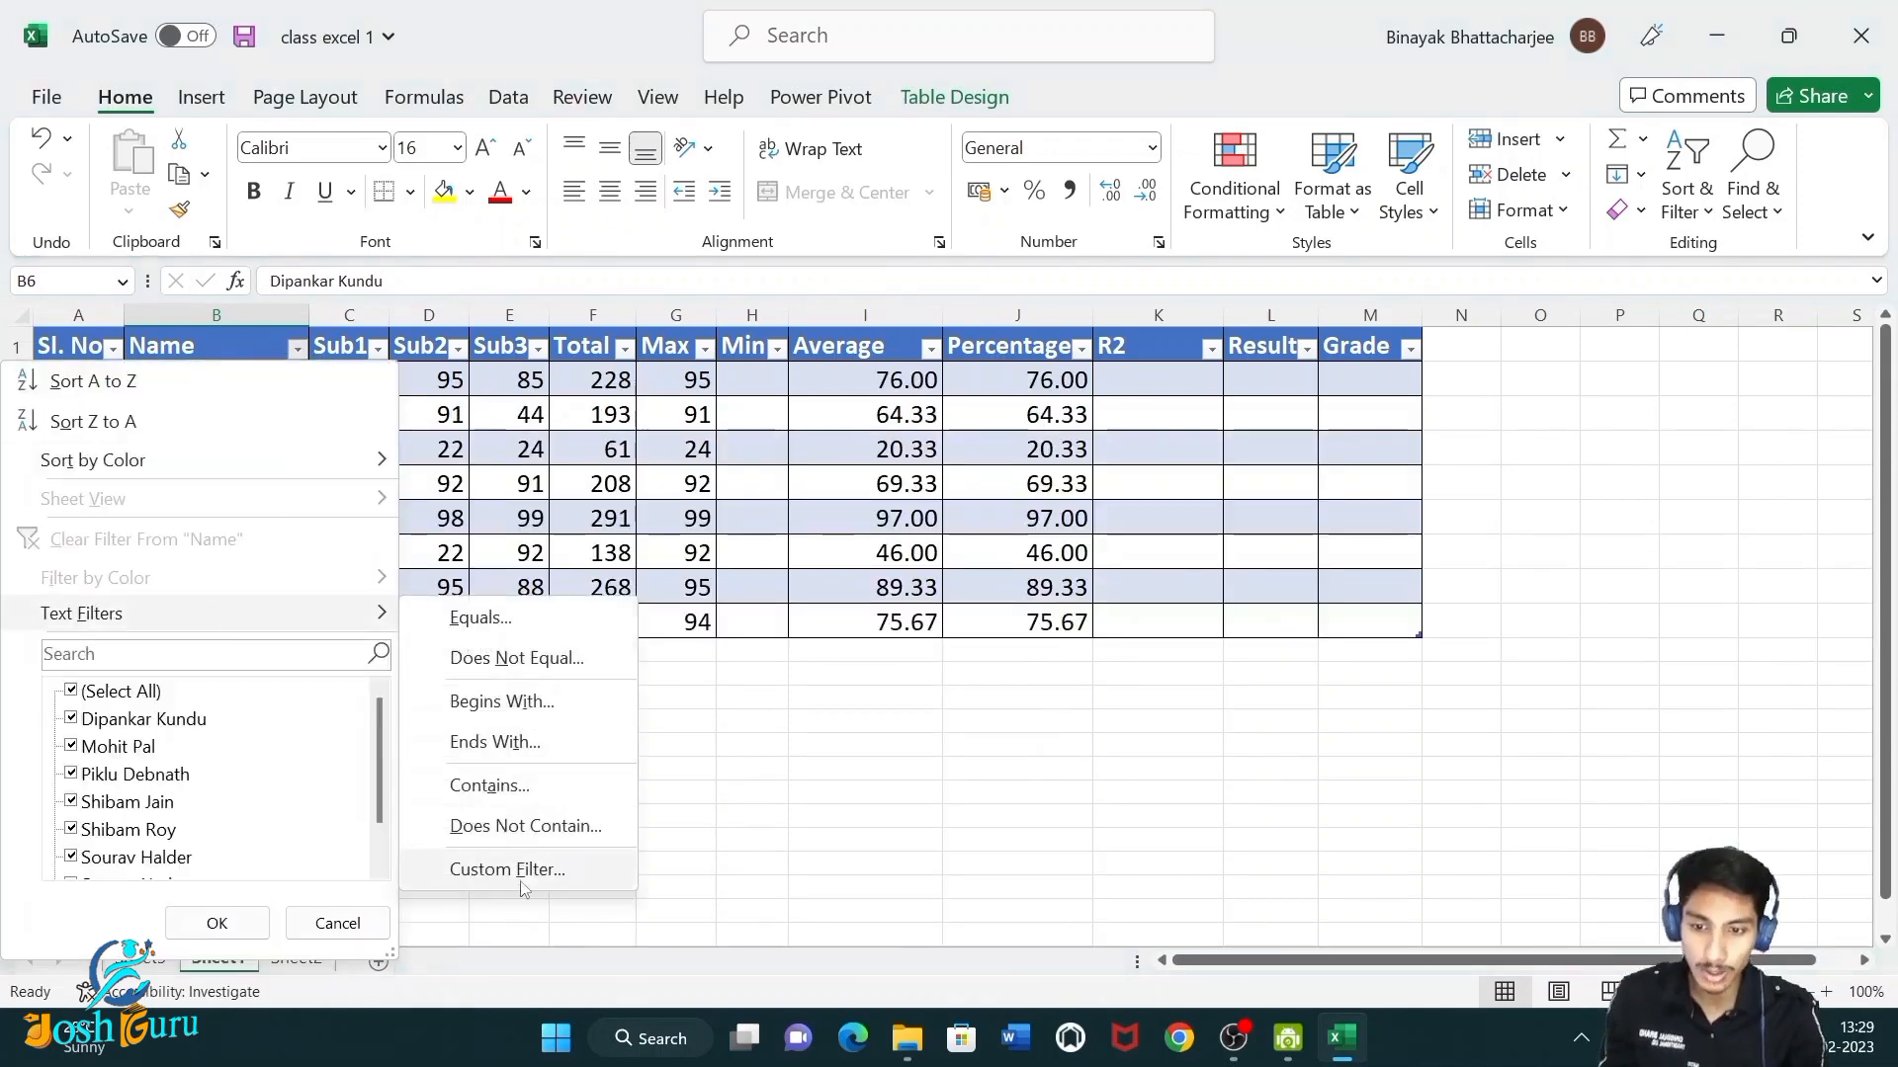
pyautogui.click(504, 459)
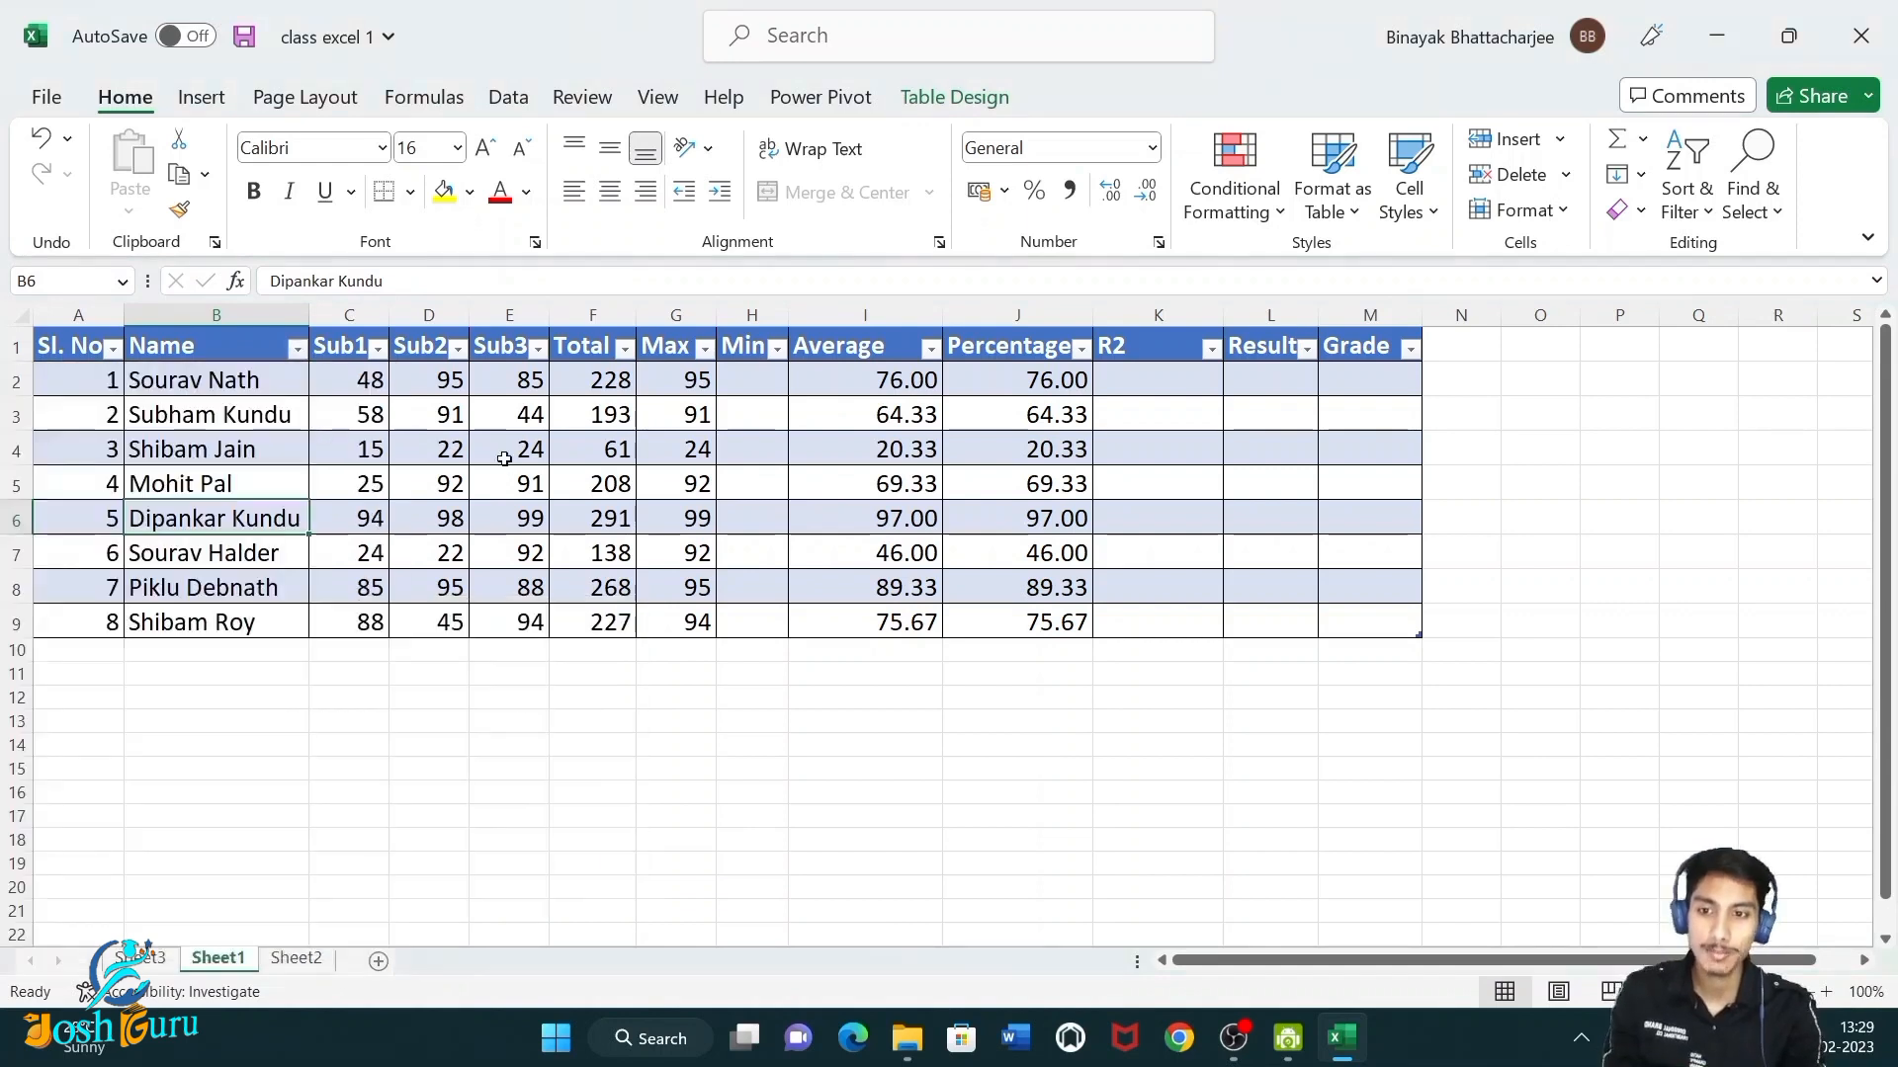
# Filter the Sub1 column to show only rows where Sub1 equals 25.
pyautogui.click(353, 354)
pyautogui.click(377, 350)
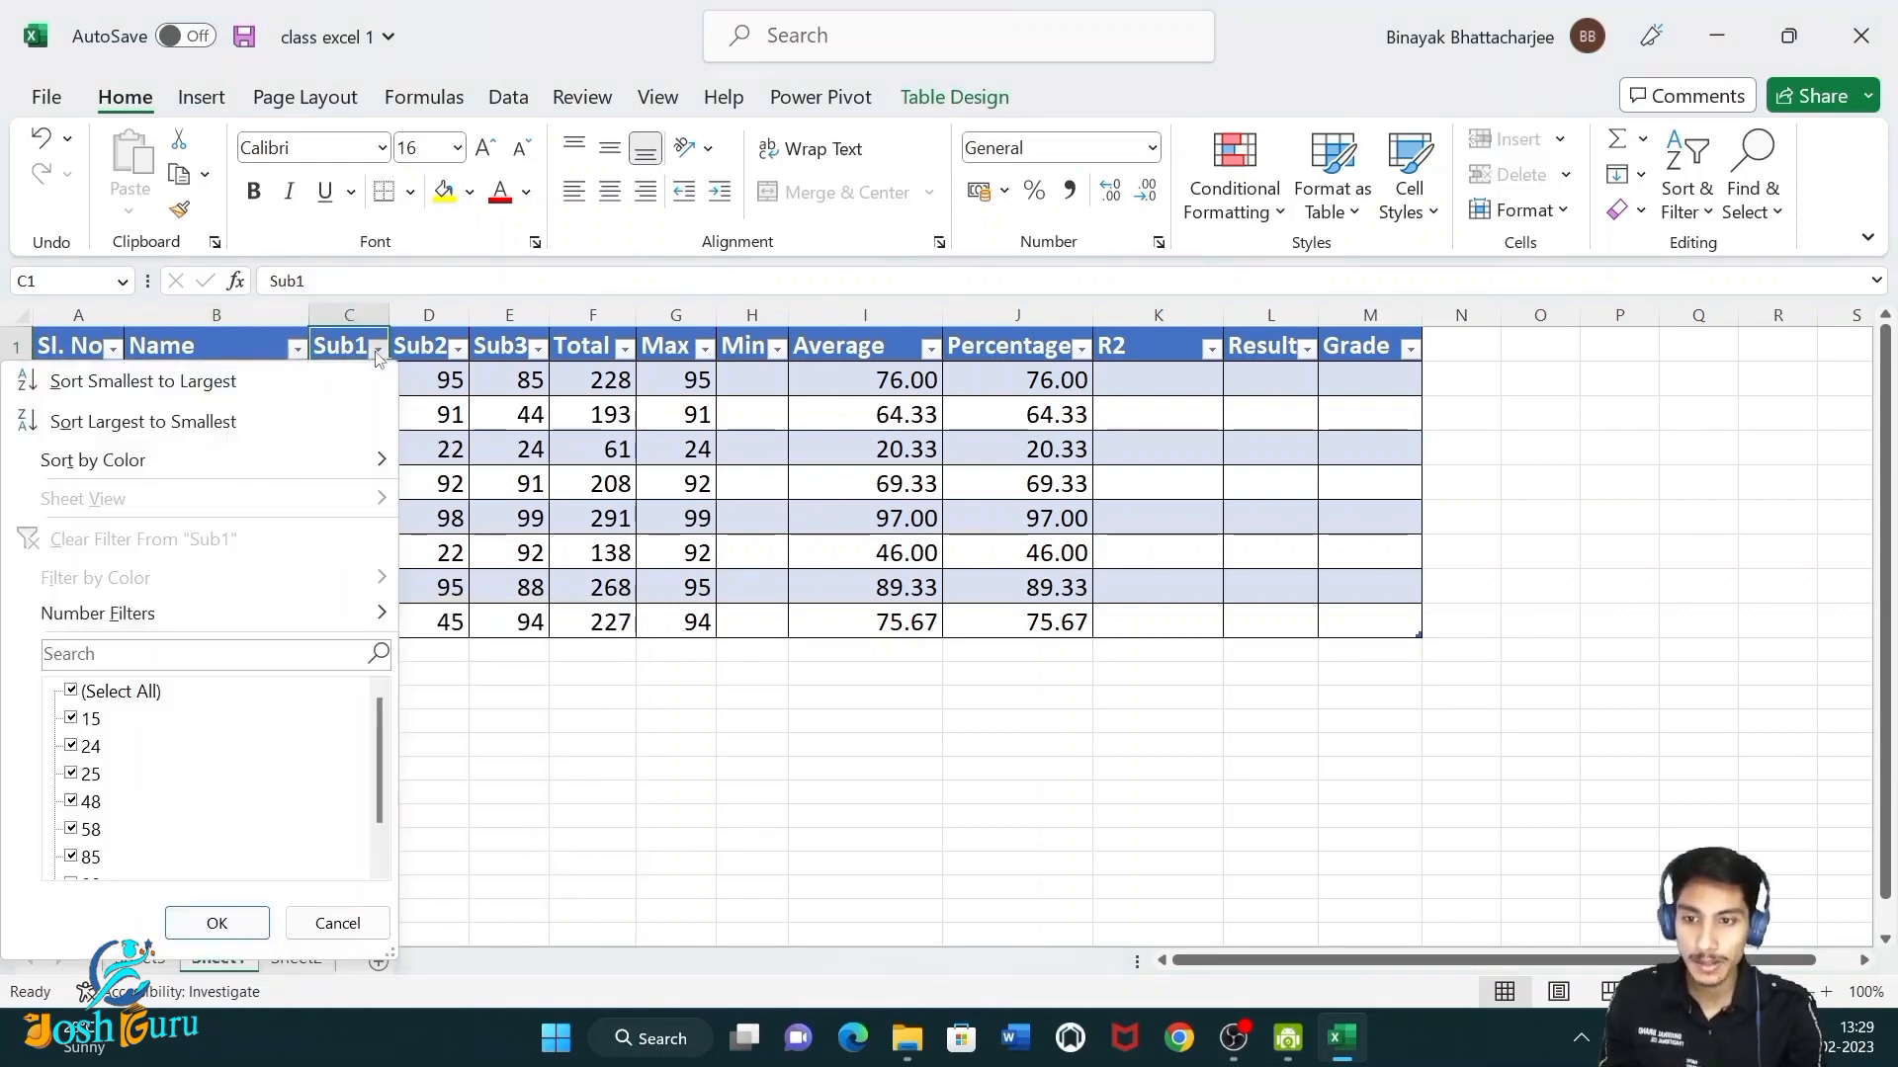
pyautogui.moveTo(216, 610)
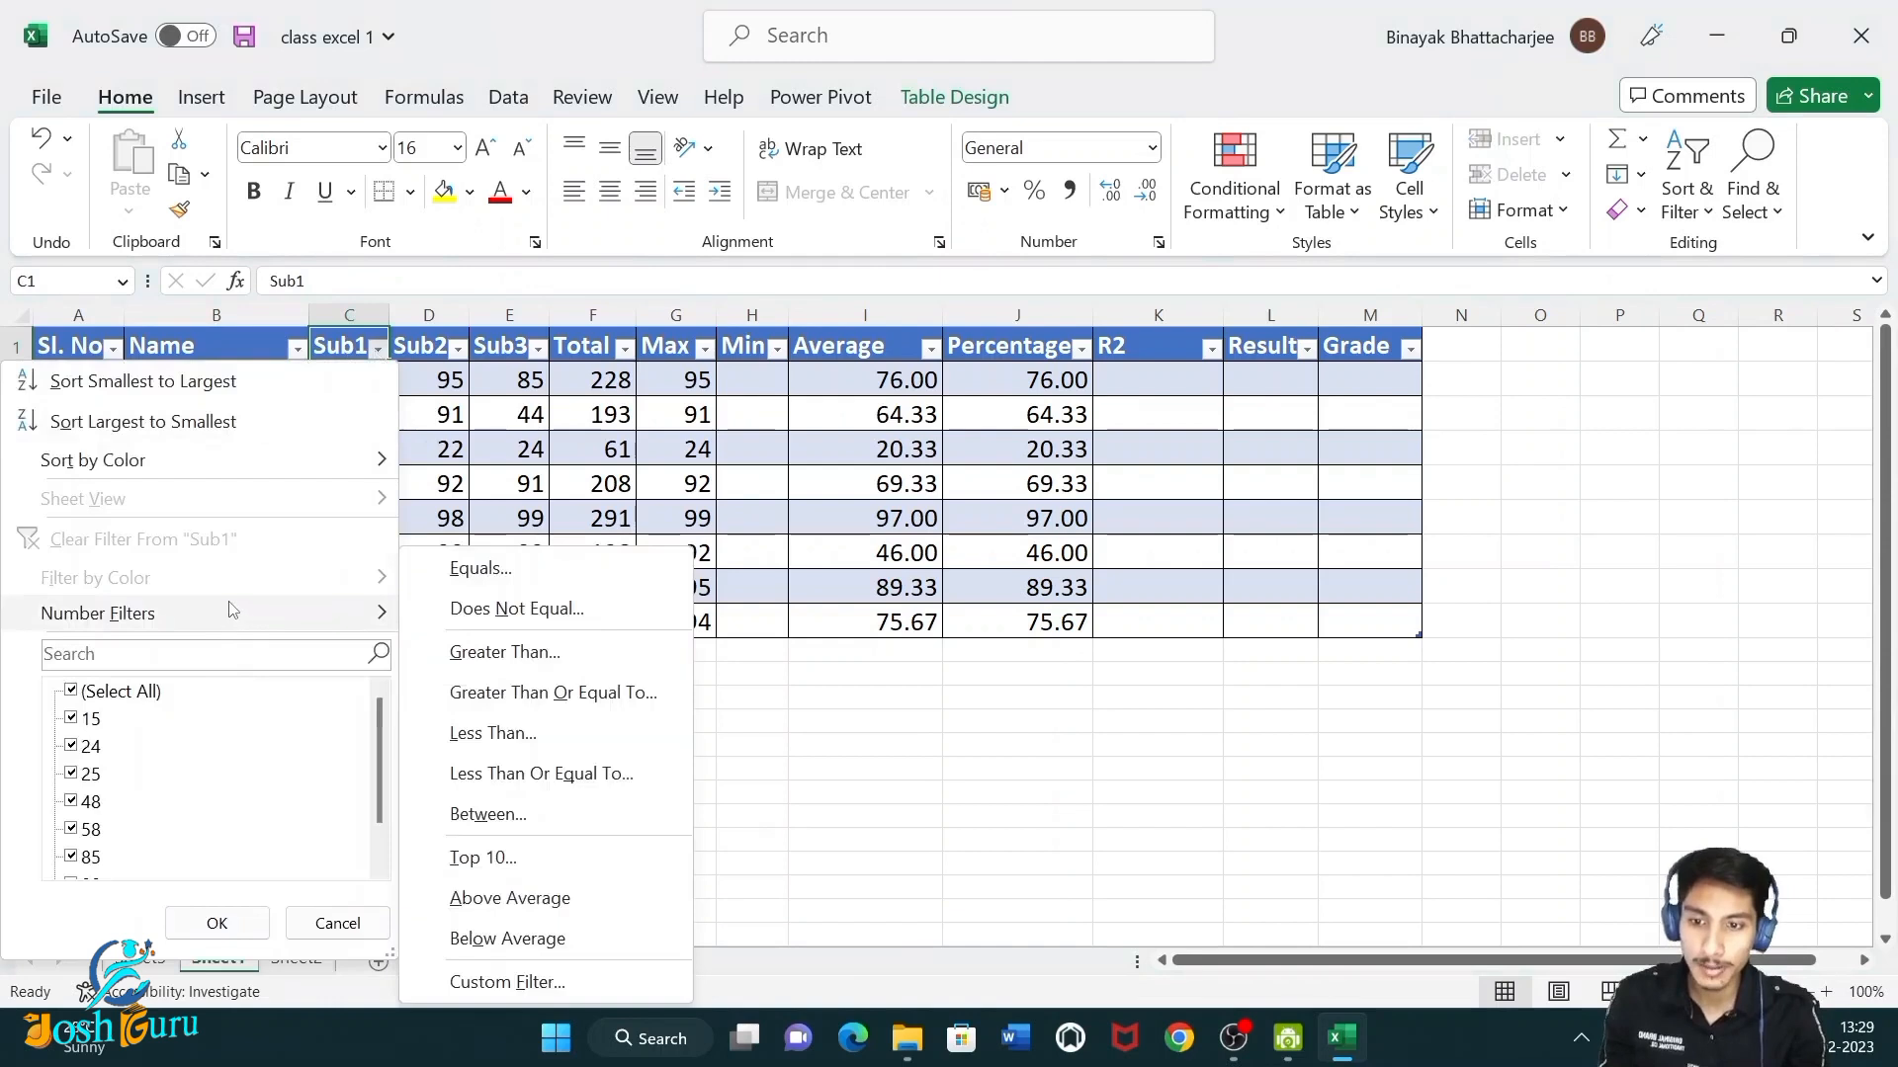
pyautogui.click(514, 571)
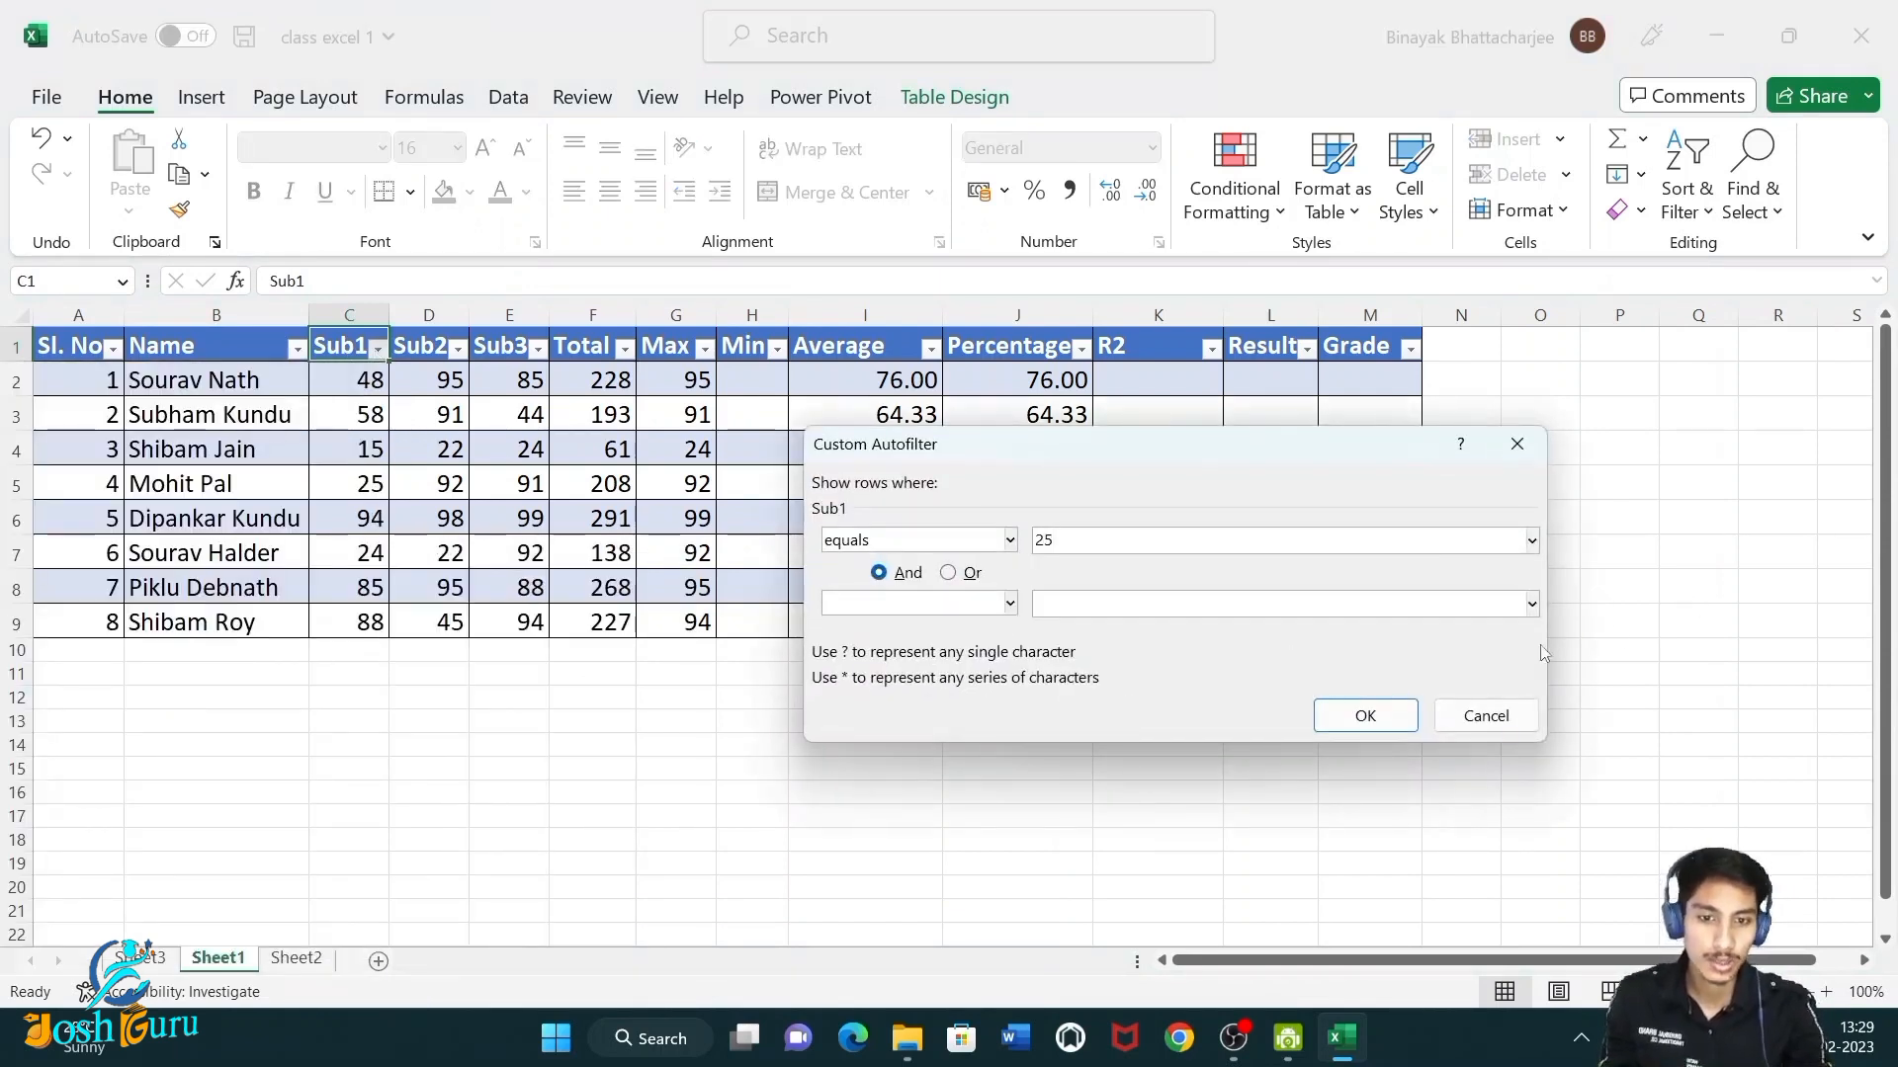
pyautogui.click(1365, 715)
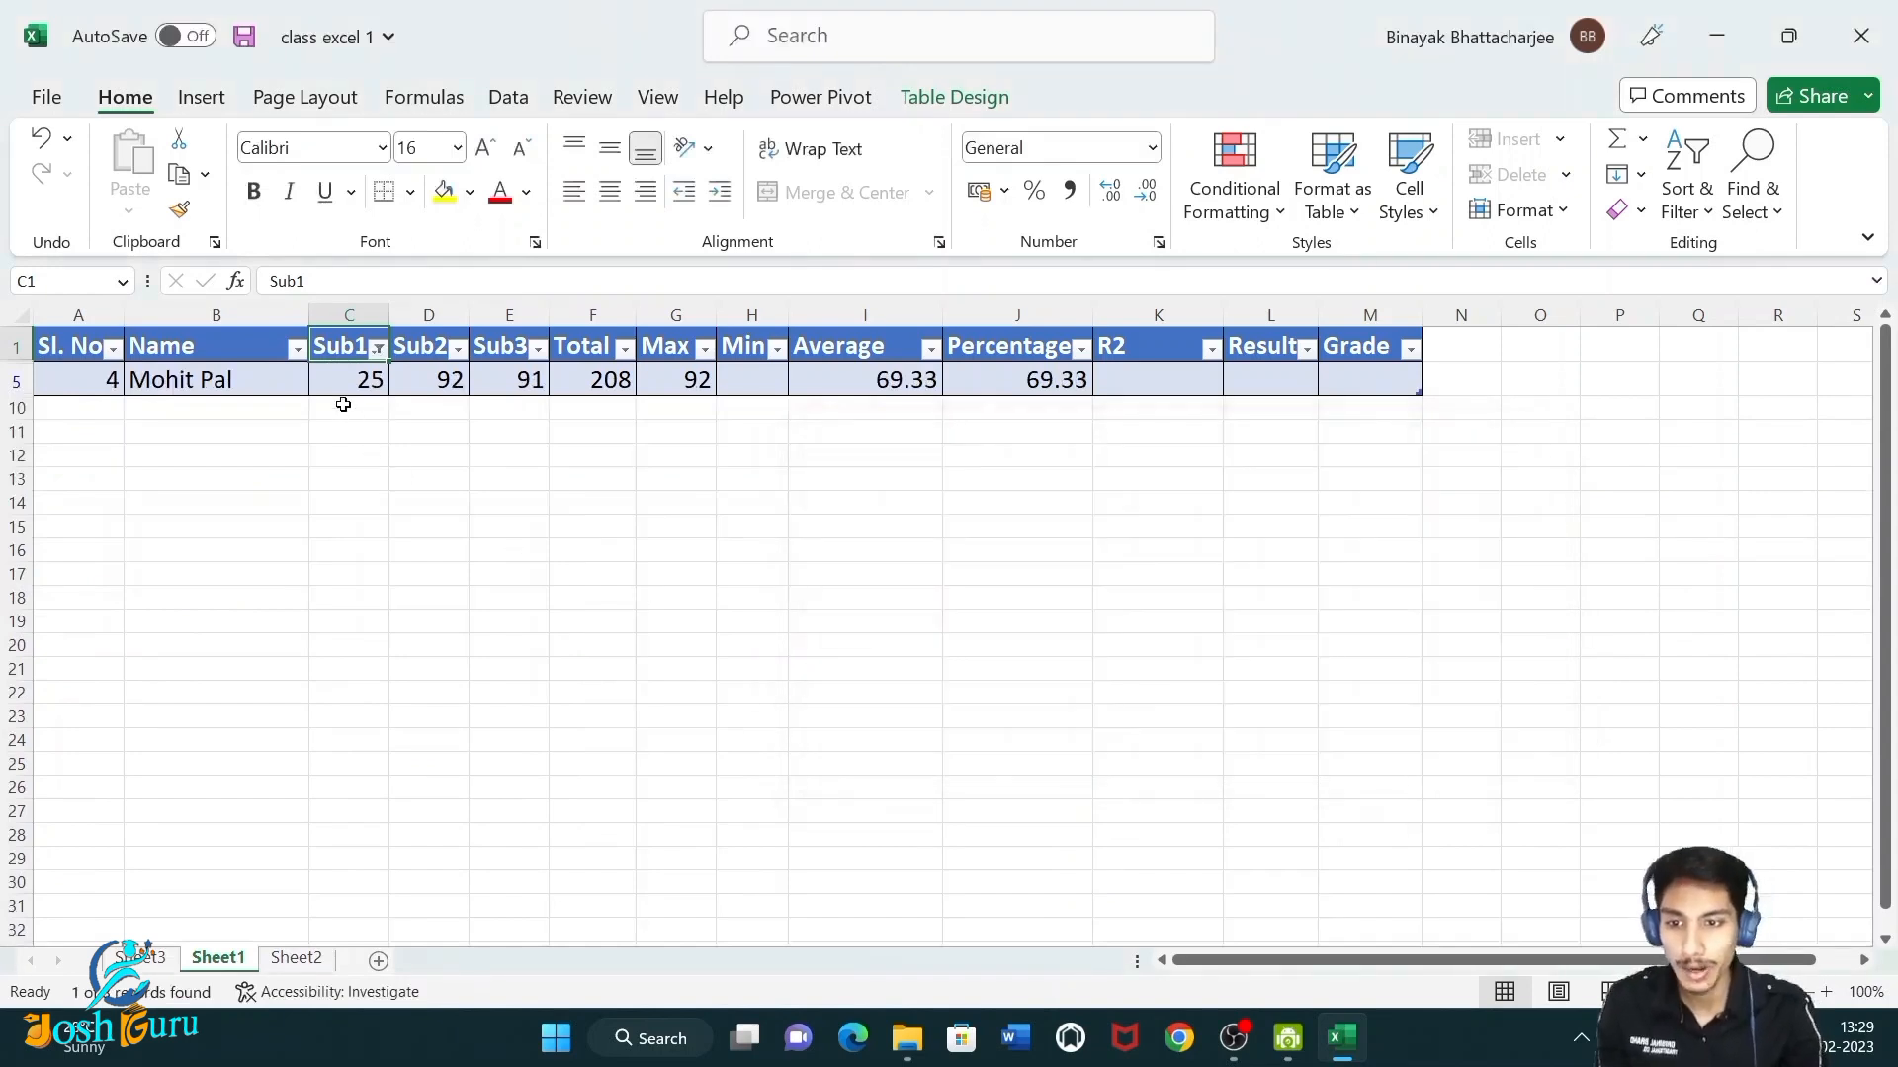
# Clear the filter from the Sub1 column.
pyautogui.click(326, 382)
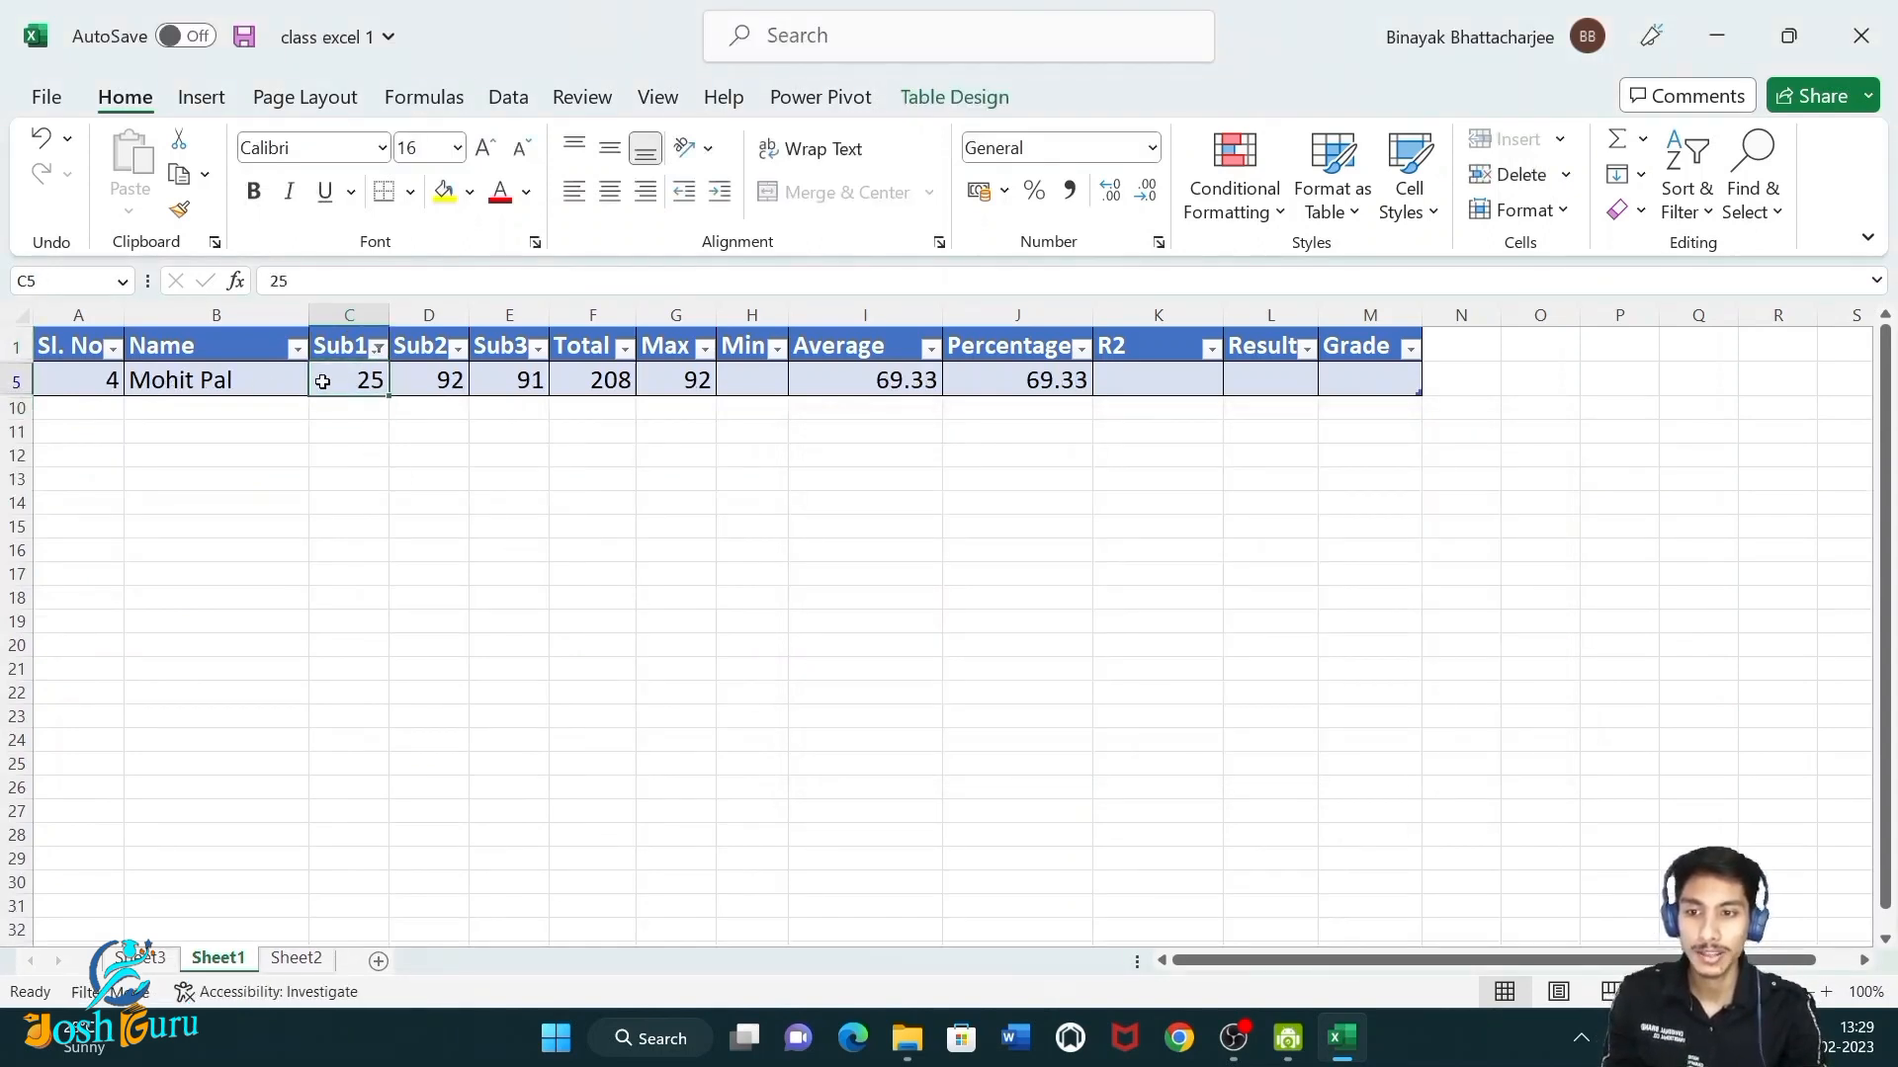
pyautogui.moveTo(155, 387); pyautogui.dragTo(1270, 380)
pyautogui.click(843, 498)
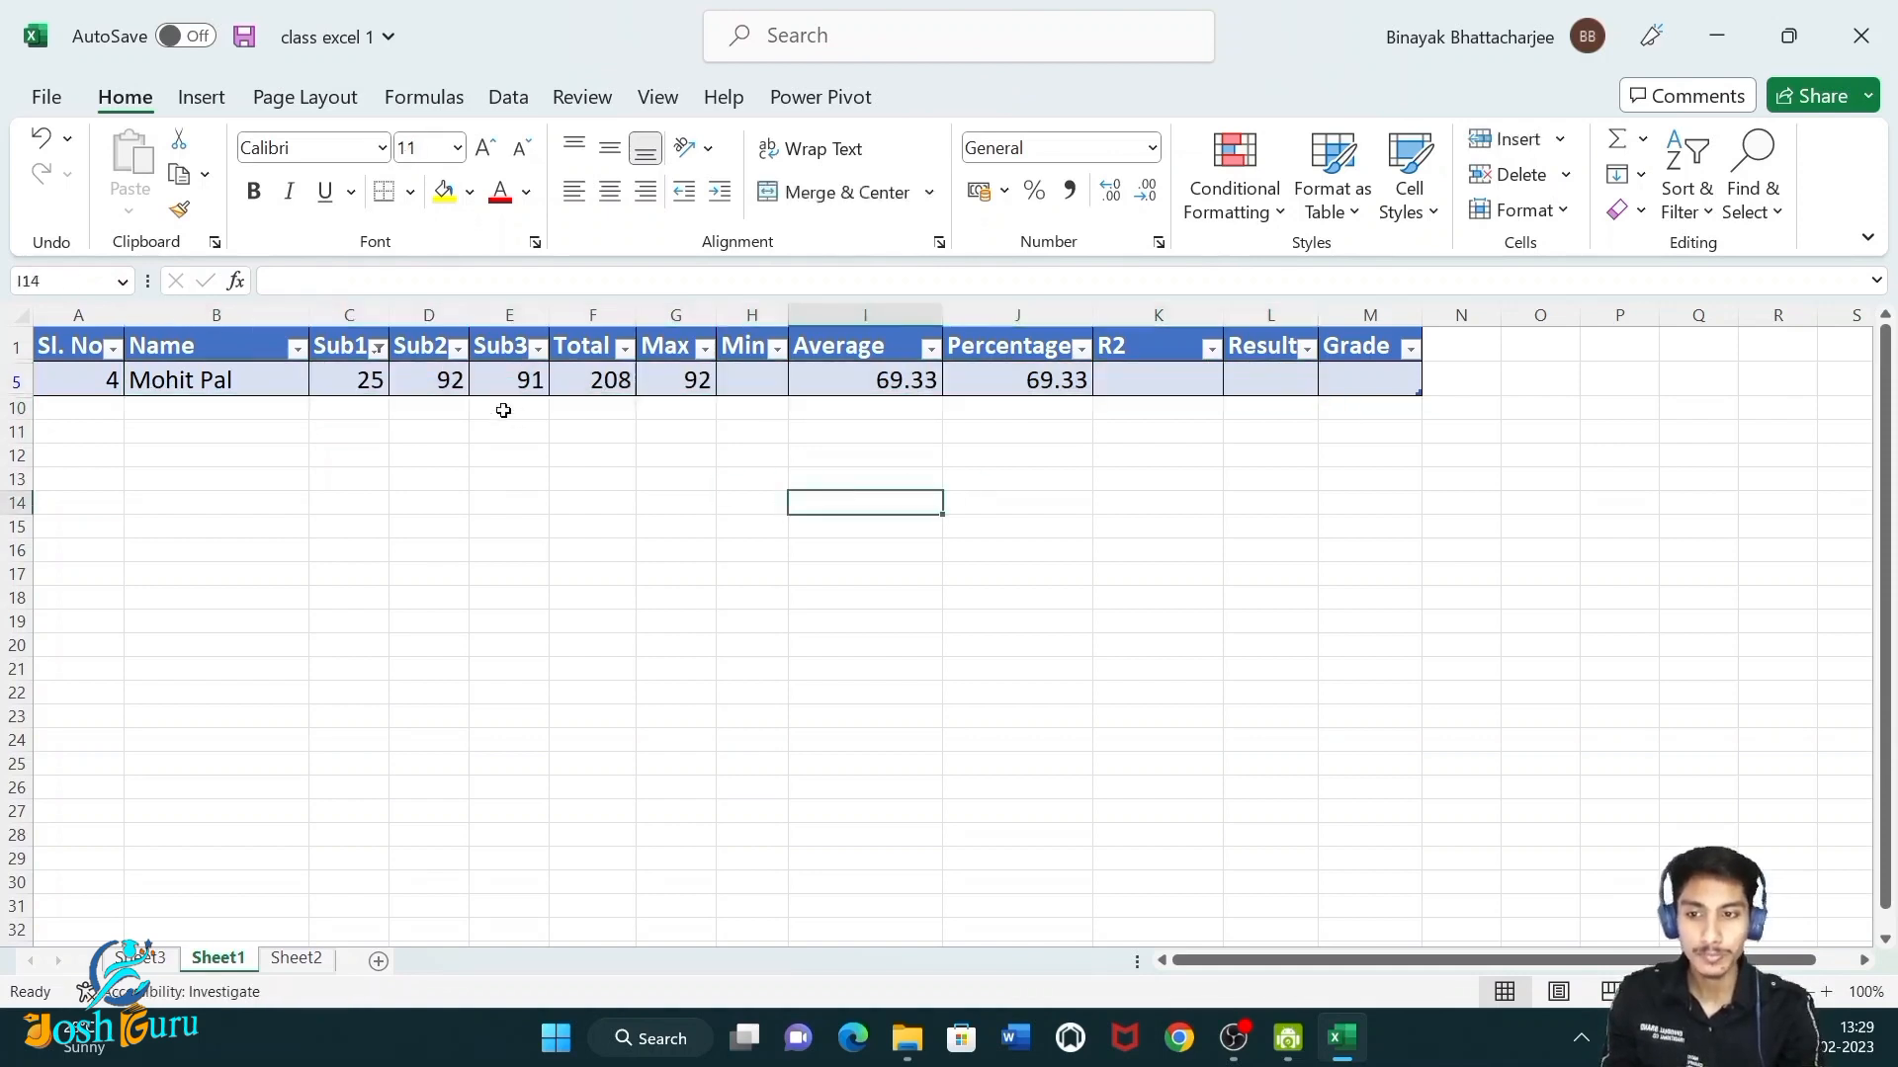
pyautogui.click(377, 348)
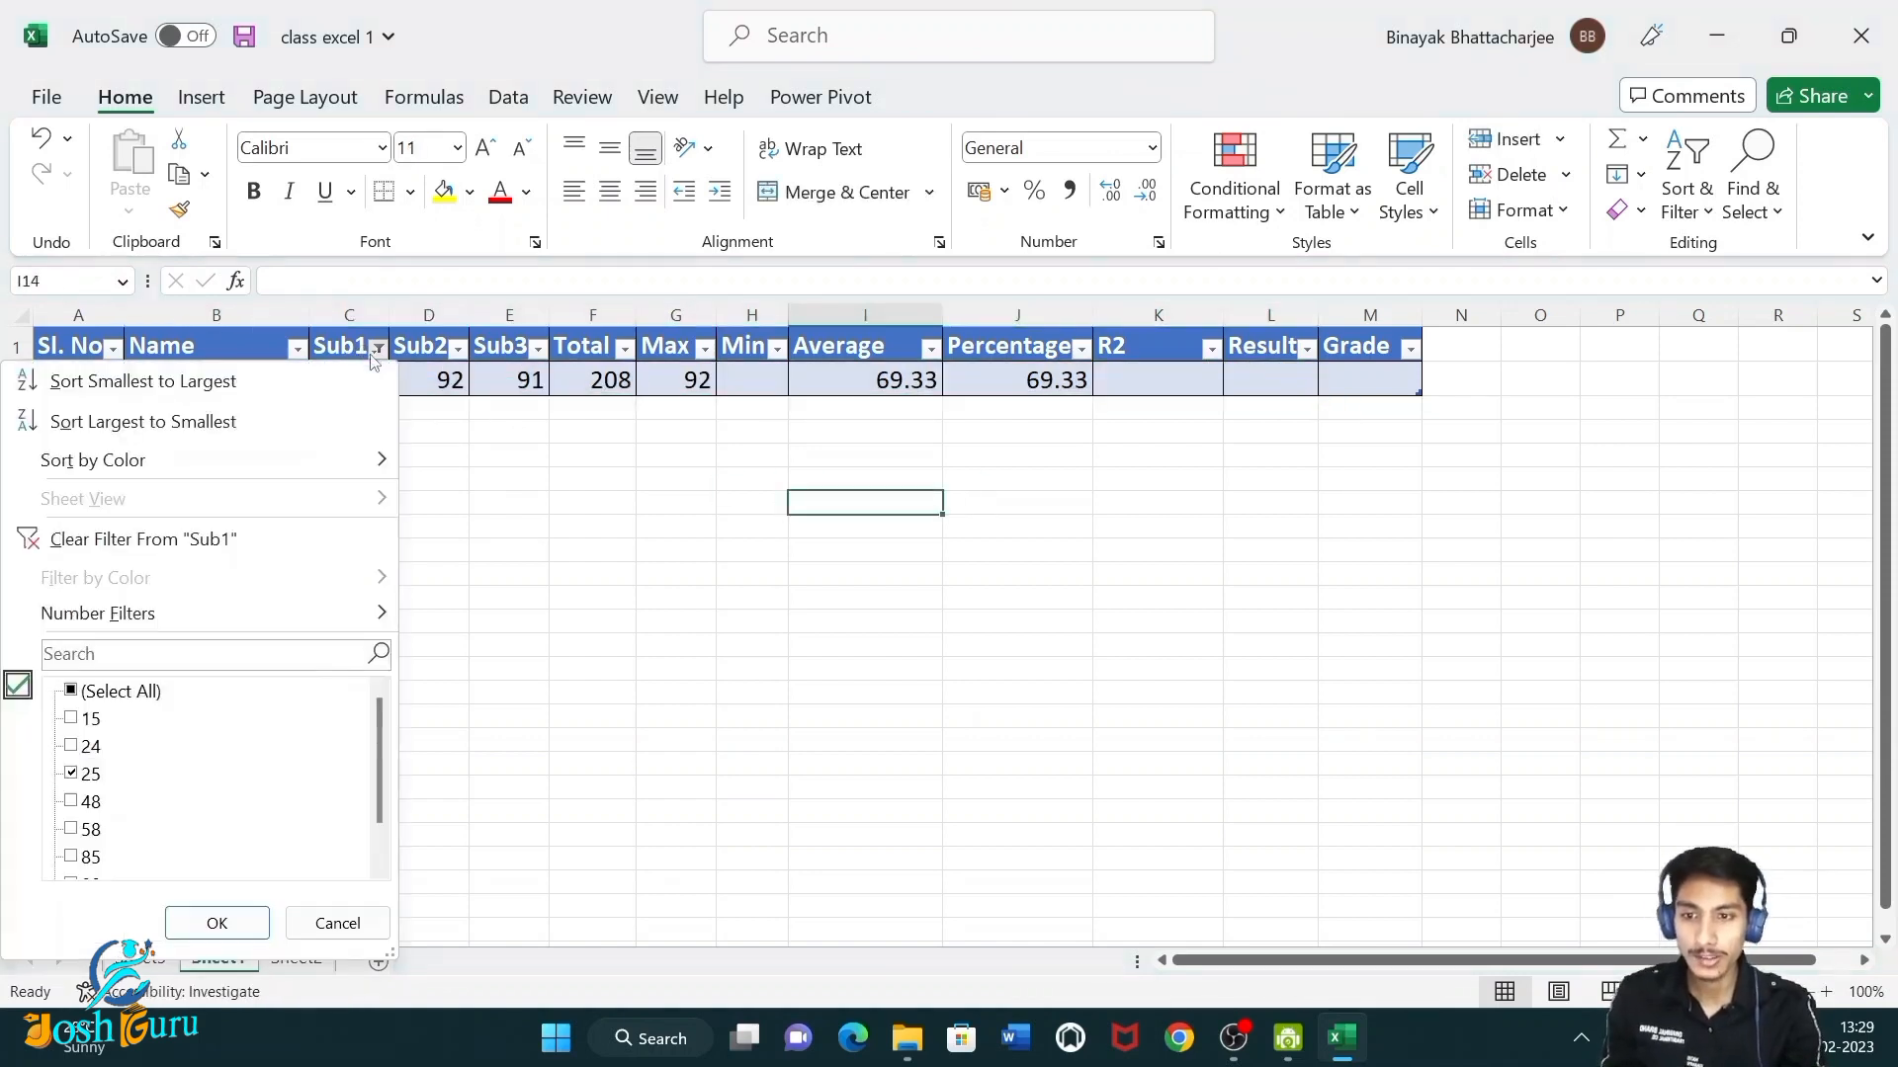
pyautogui.click(210, 546)
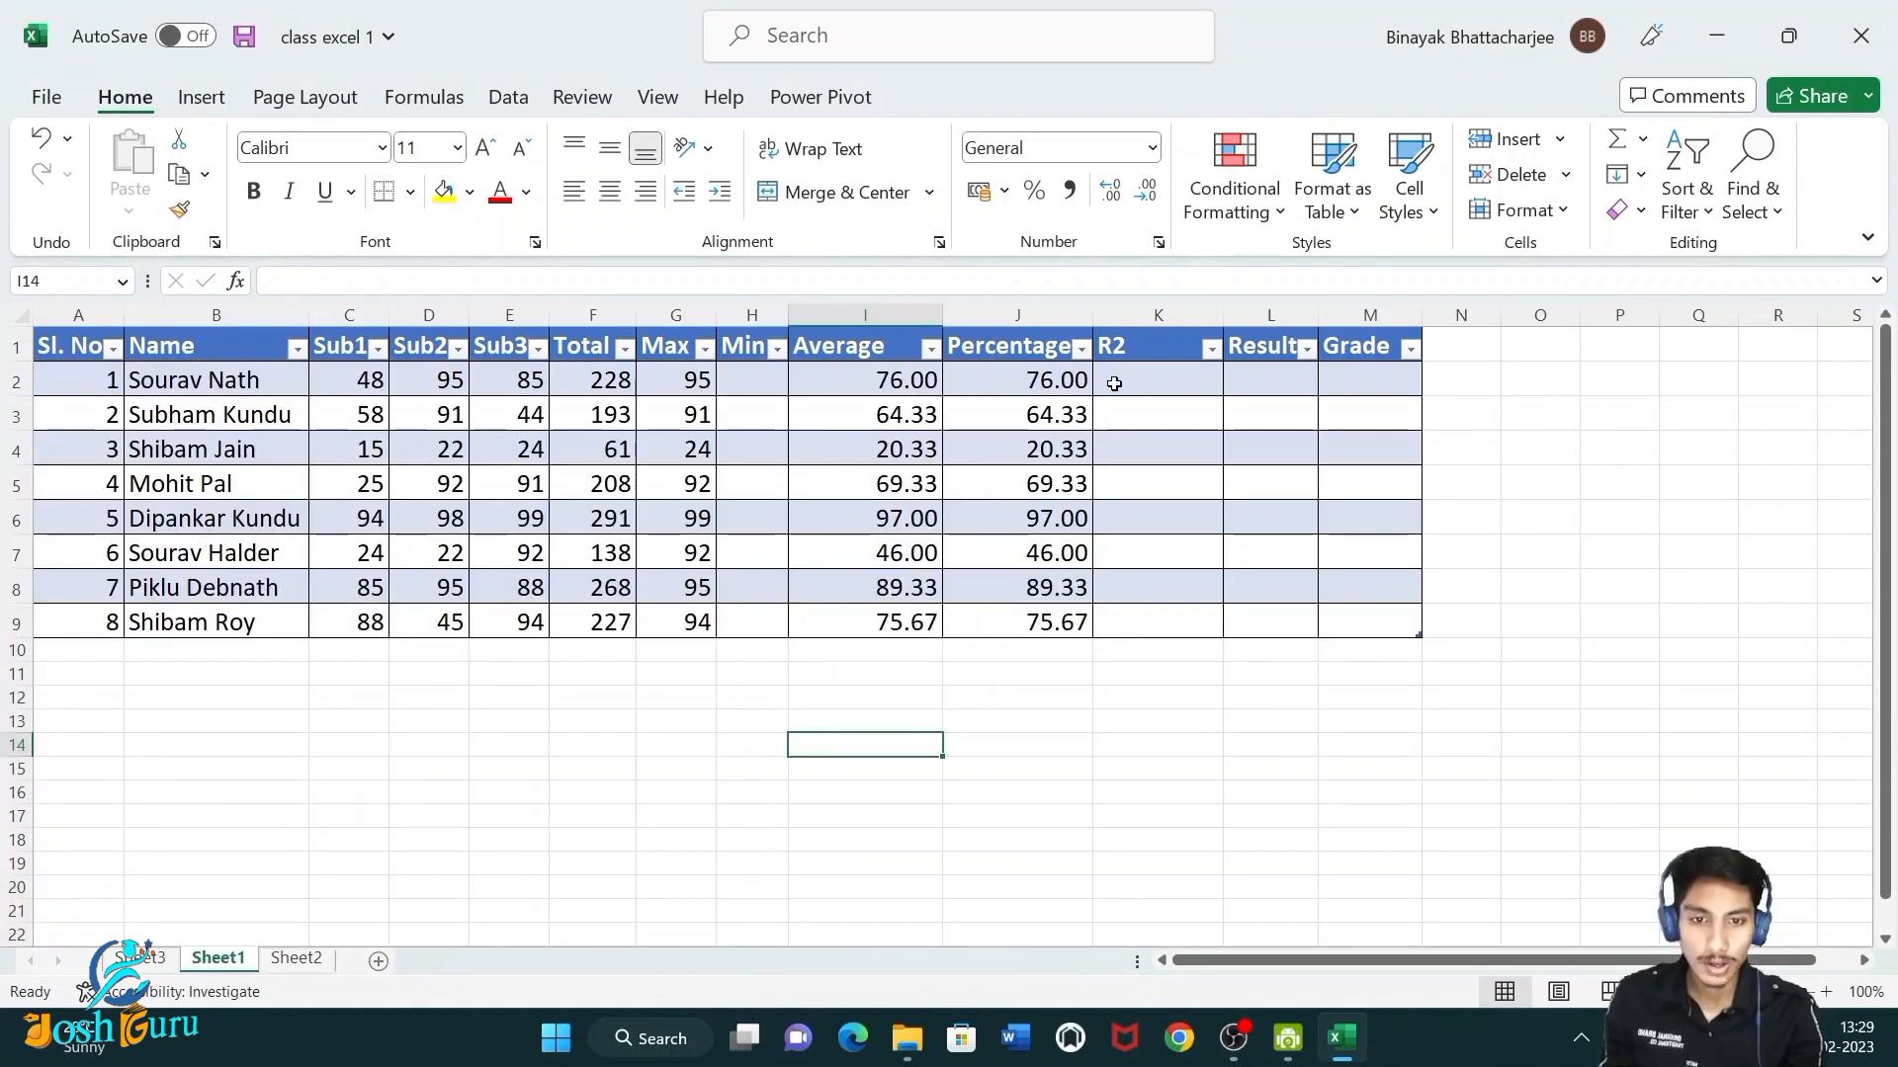
# Filter the Percentage column to show only rows where the percentage is greater than 50.
pyautogui.click(1082, 351)
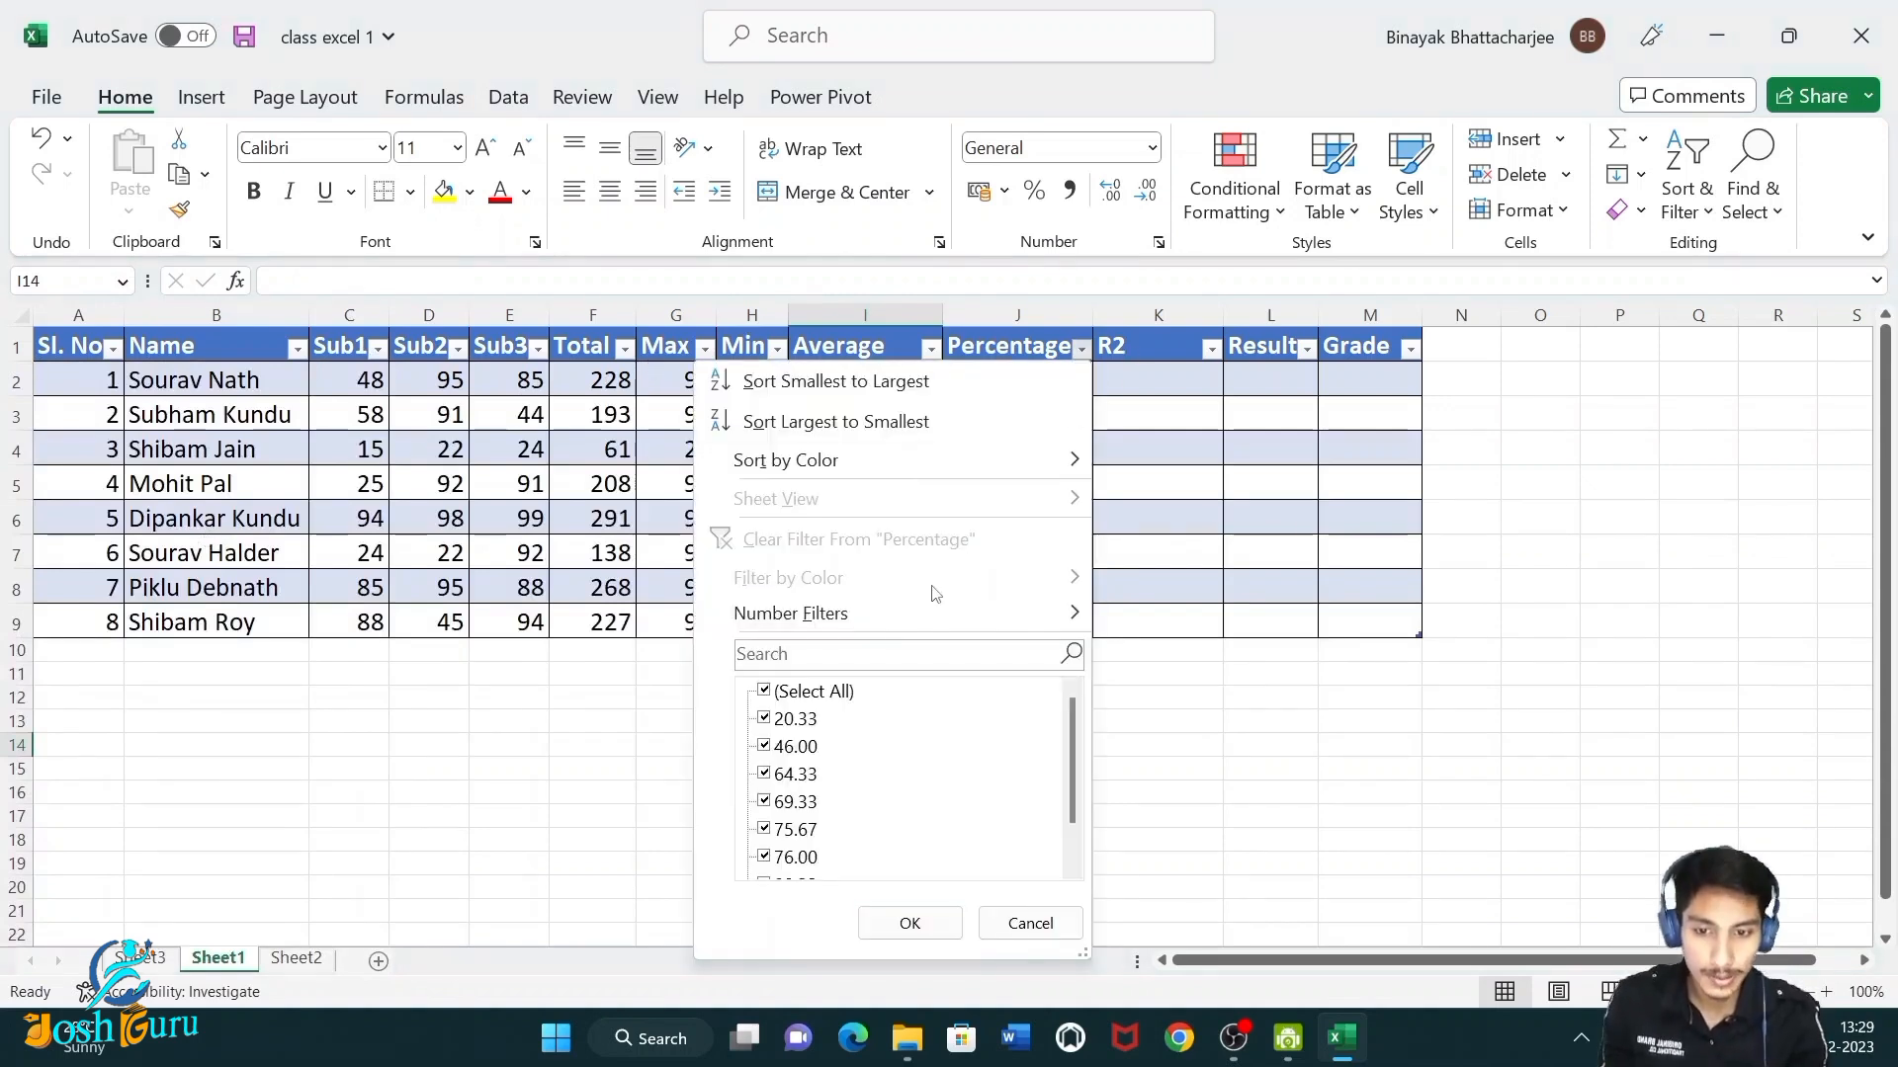
pyautogui.moveTo(918, 621)
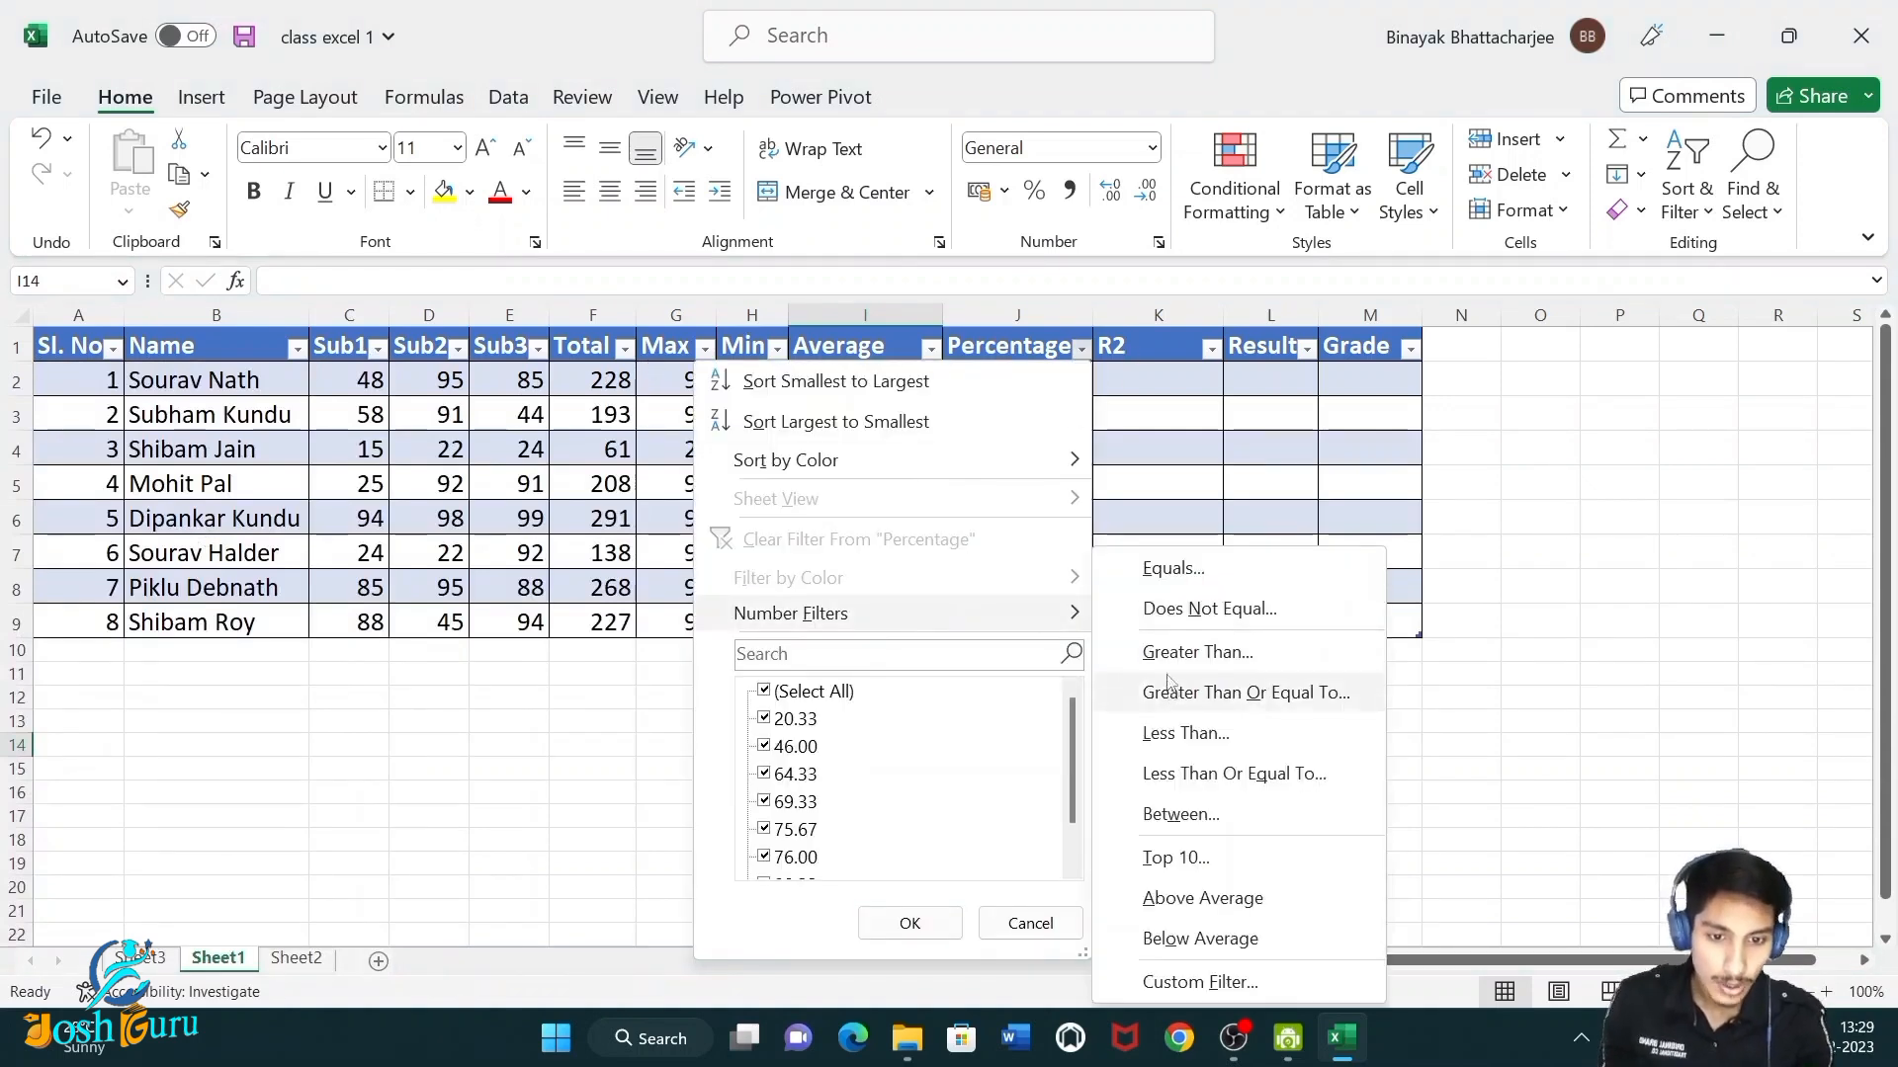
pyautogui.click(1191, 653)
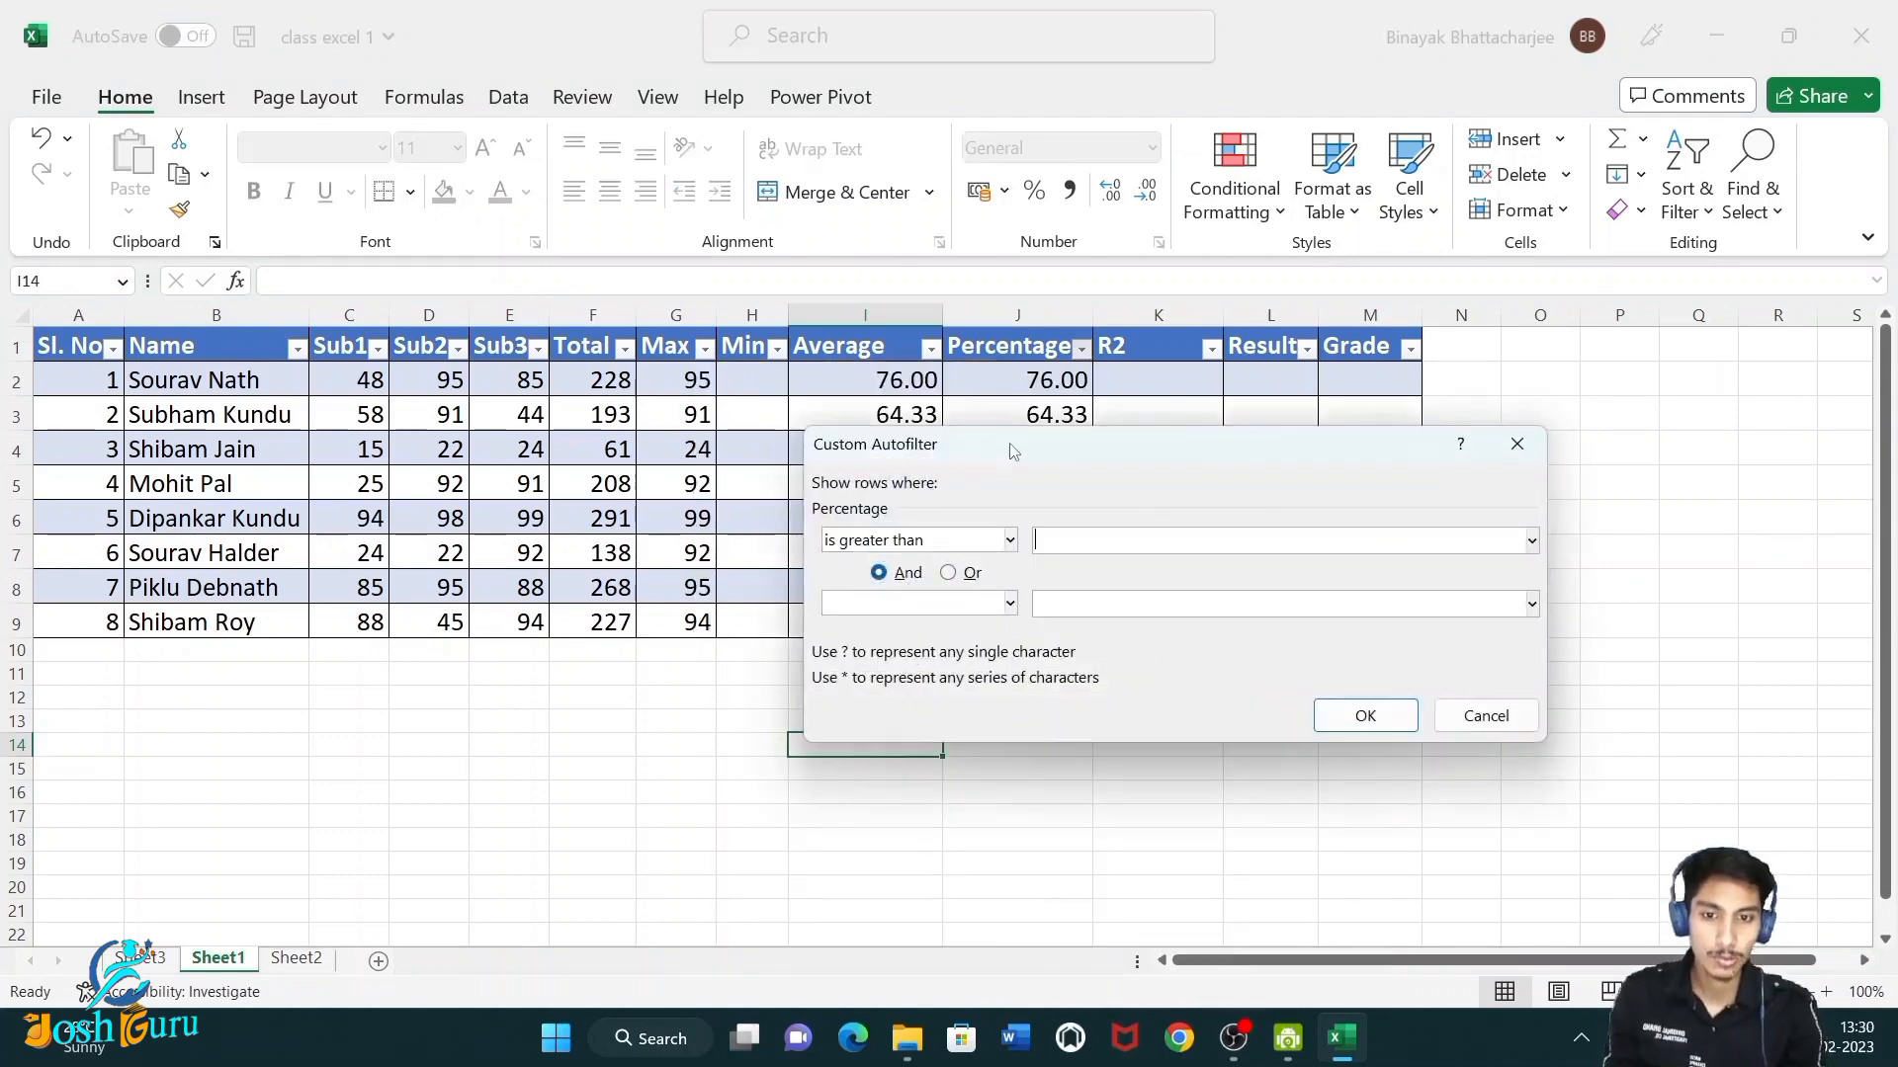
pyautogui.moveTo(1010, 452); pyautogui.dragTo(988, 598)
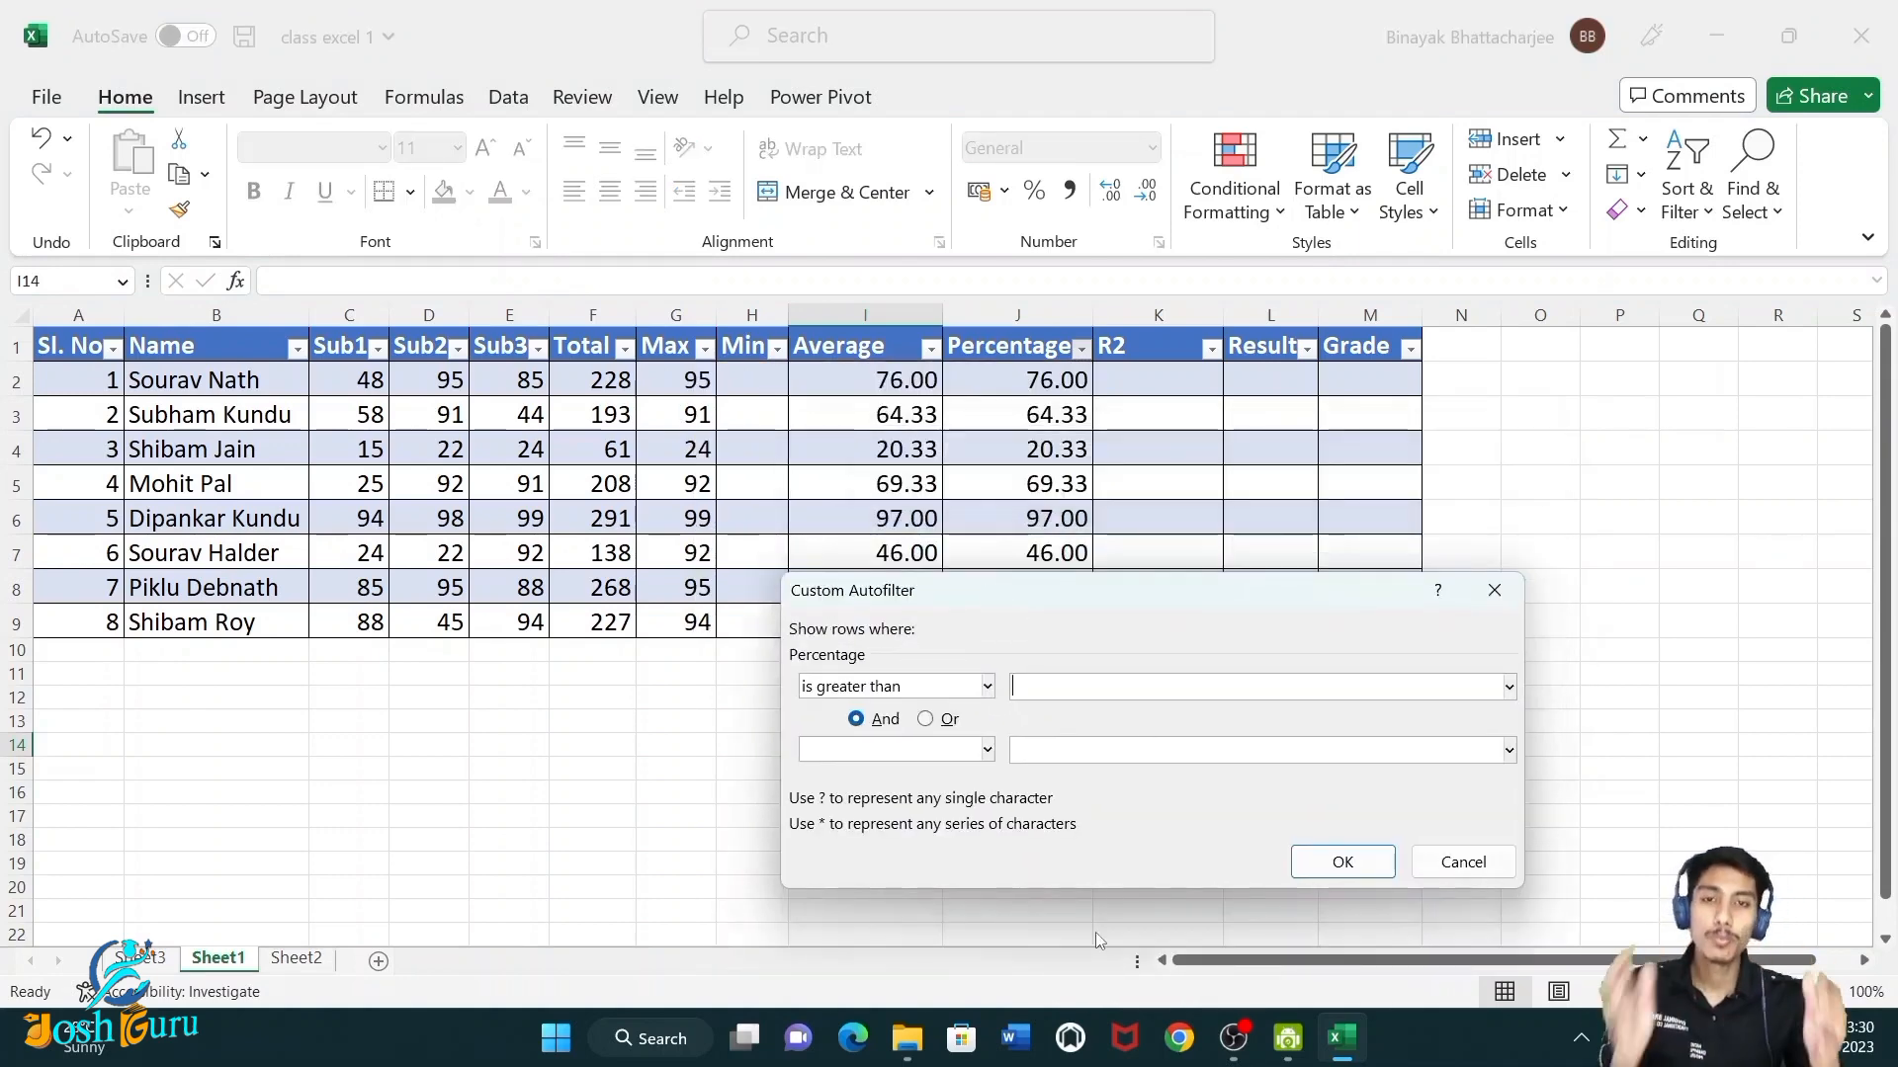
pyautogui.write('50')
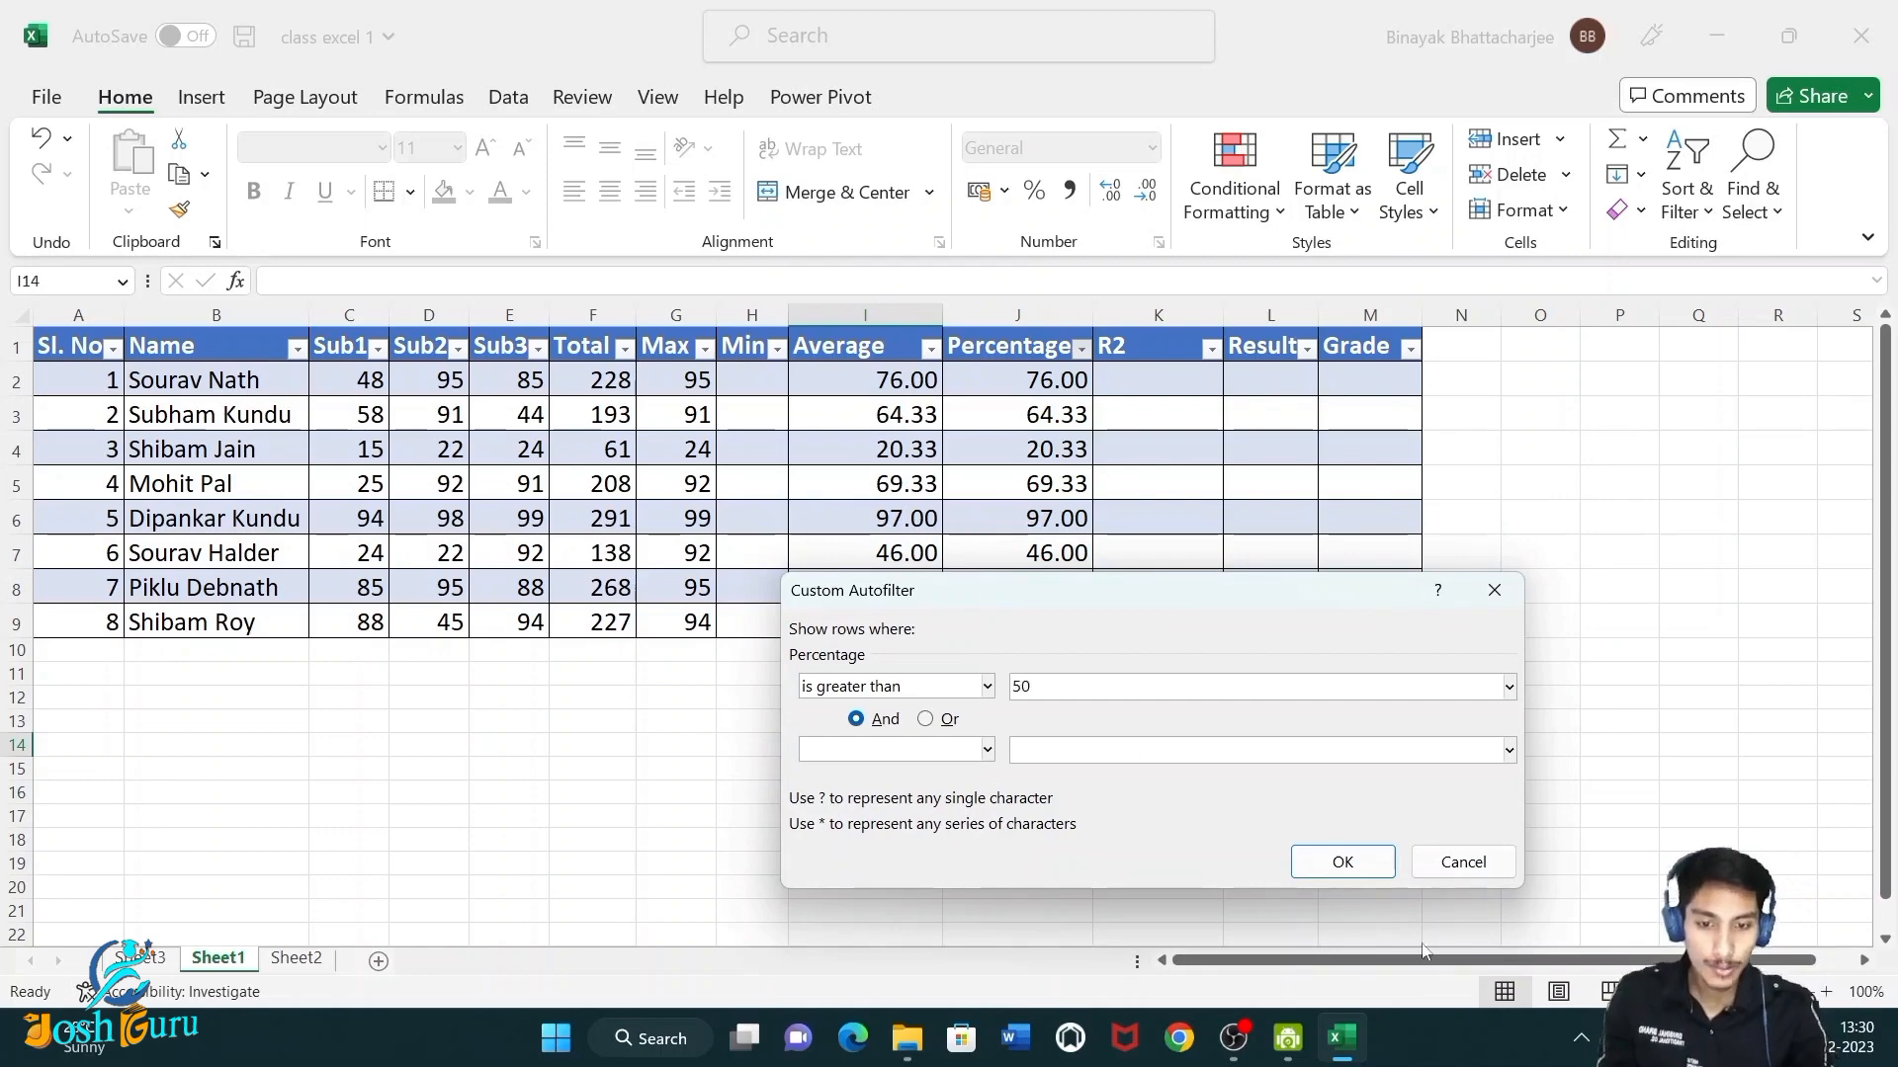
pyautogui.click(1341, 863)
# Review the names and percentages in the filtered rows.
pyautogui.moveTo(1020, 384); pyautogui.dragTo(1028, 550)
pyautogui.moveTo(162, 367); pyautogui.dragTo(192, 544)
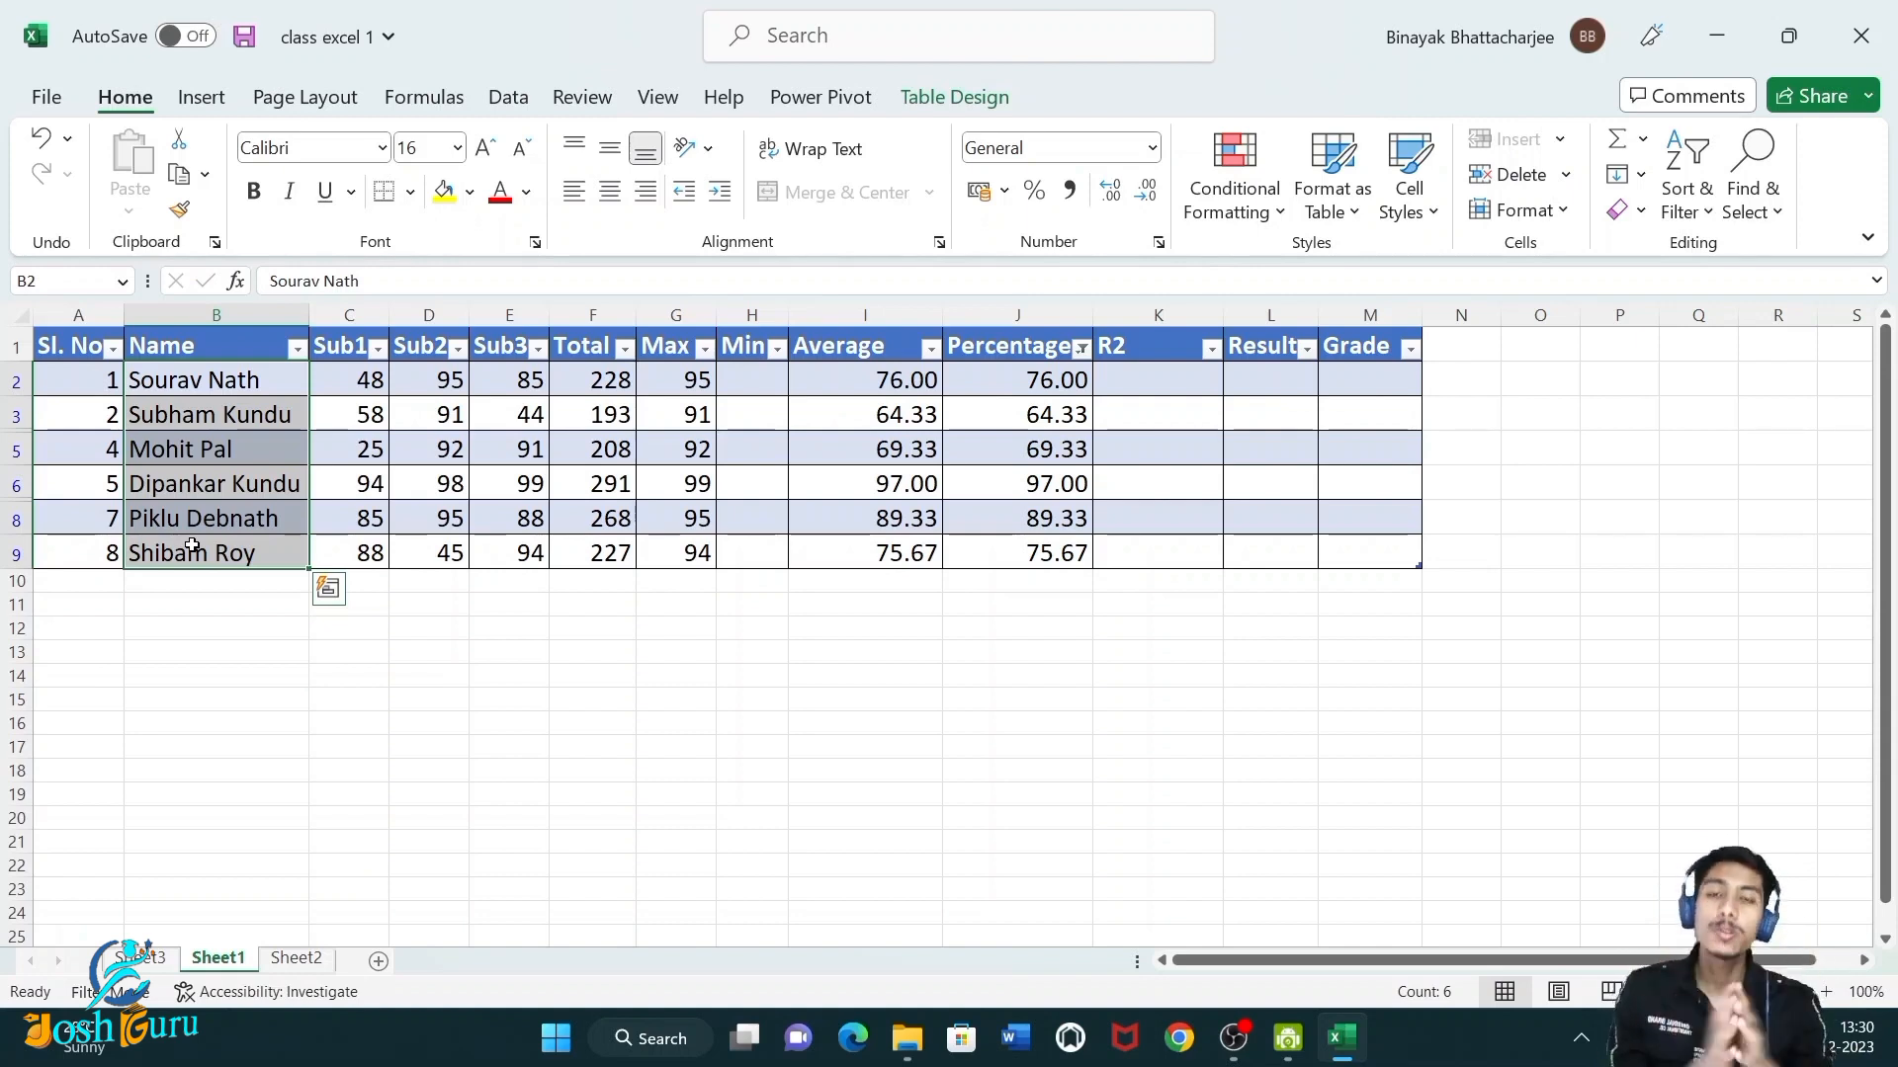
pyautogui.click(1081, 348)
pyautogui.click(842, 539)
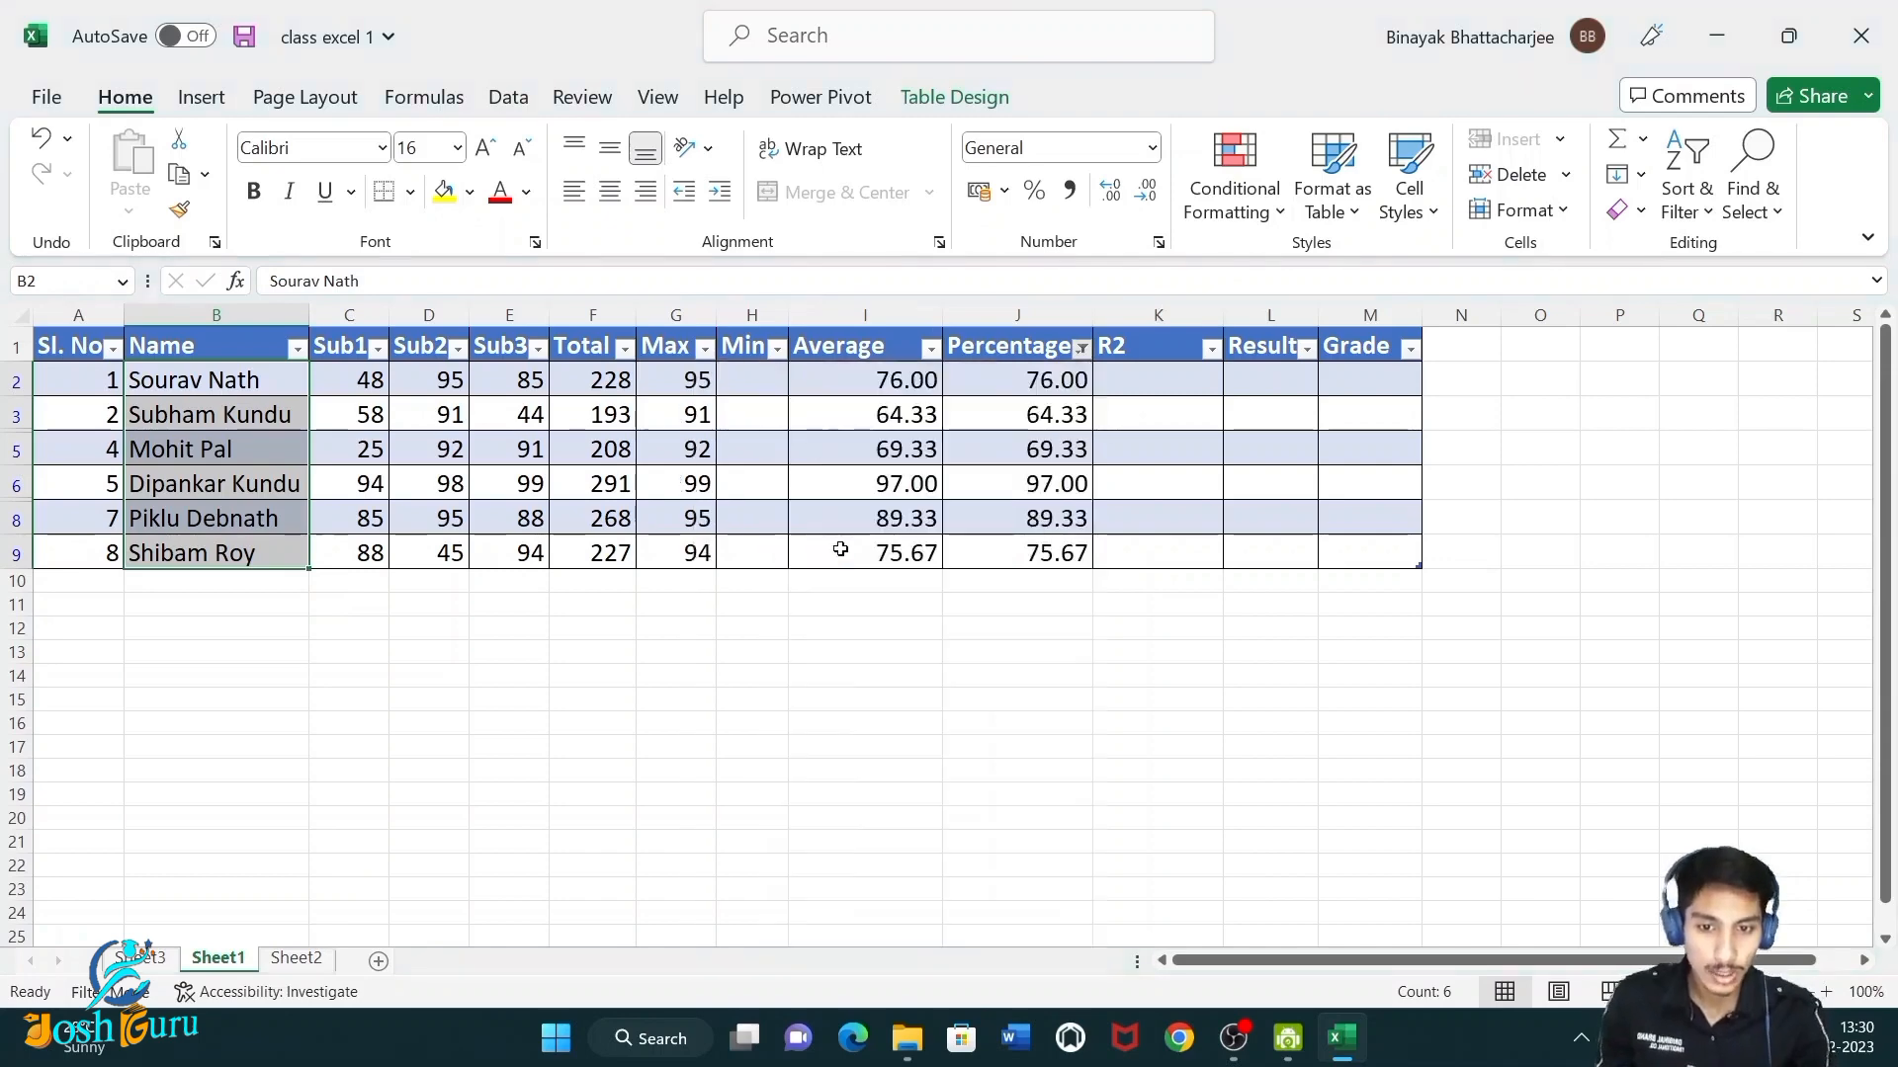
# Filter the Percentage column to show only rows with an above-average percentage.
pyautogui.click(1081, 348)
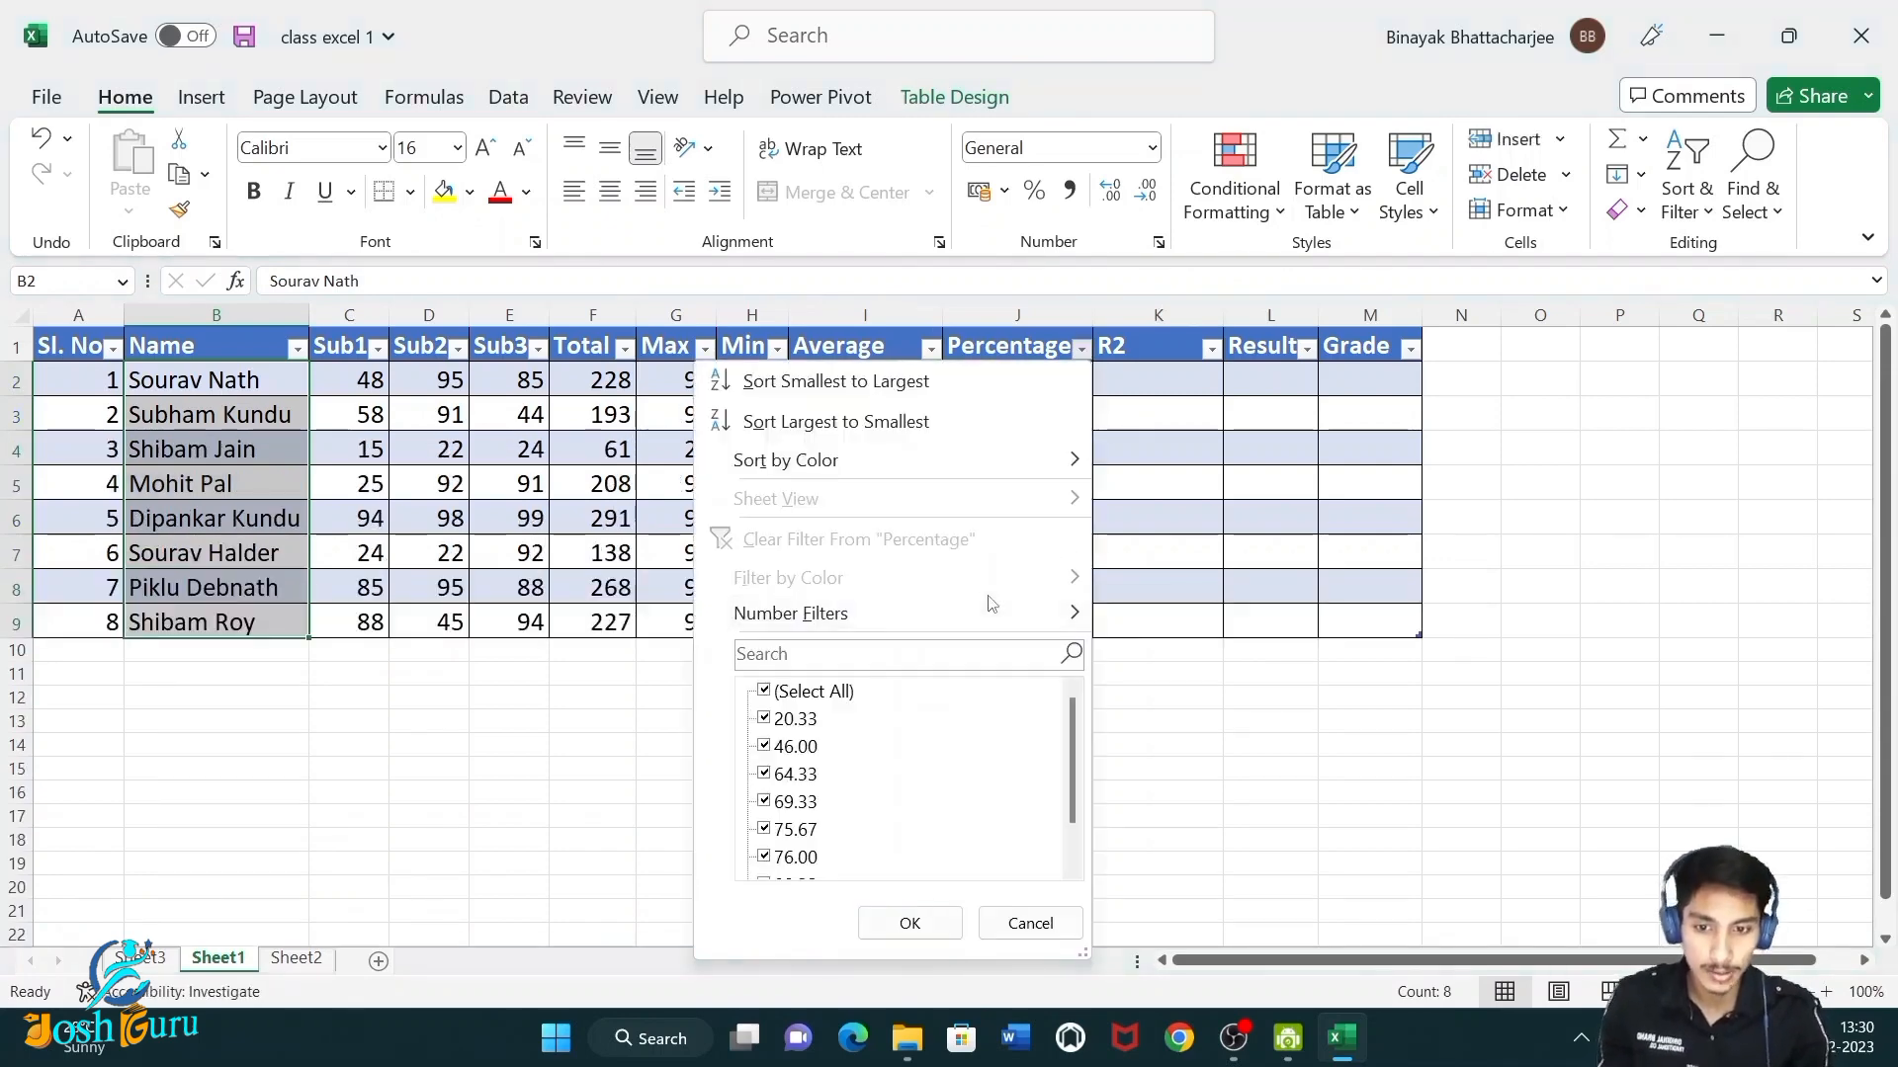
pyautogui.moveTo(992, 606)
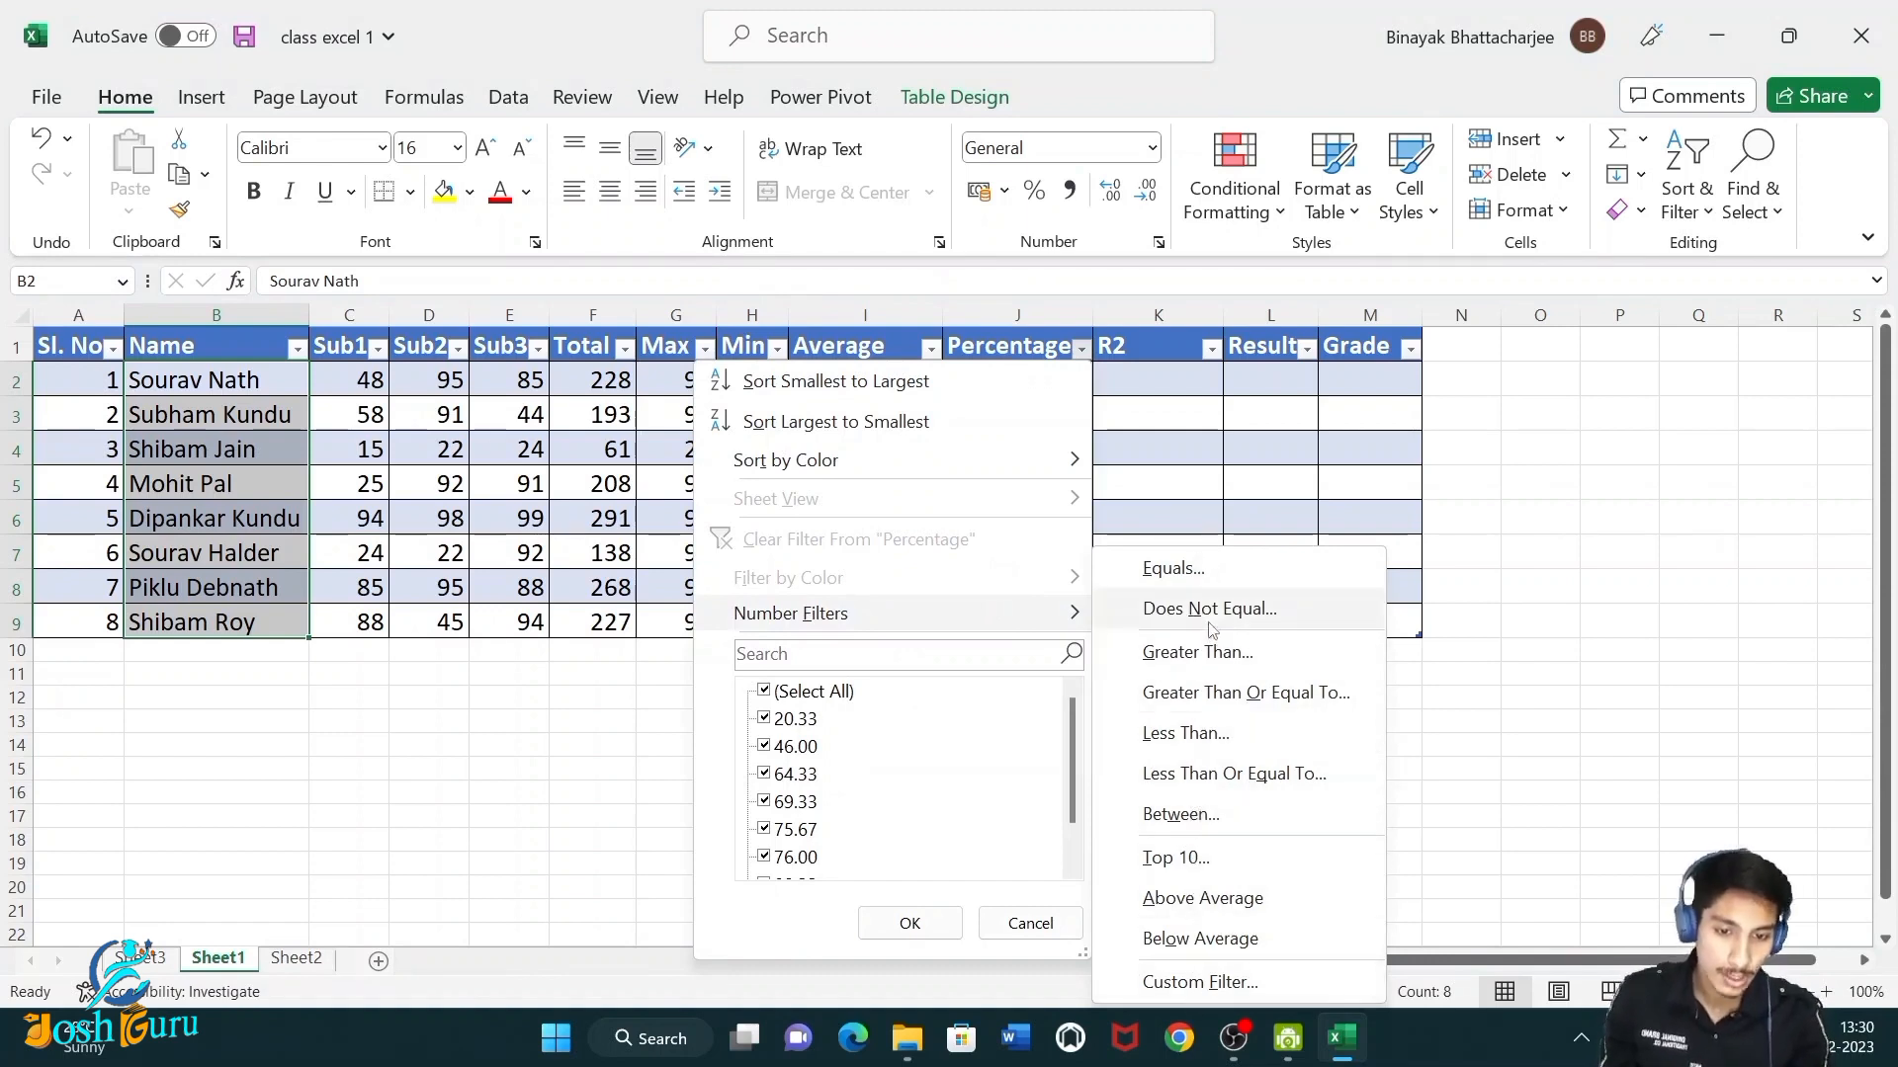
pyautogui.click(1215, 901)
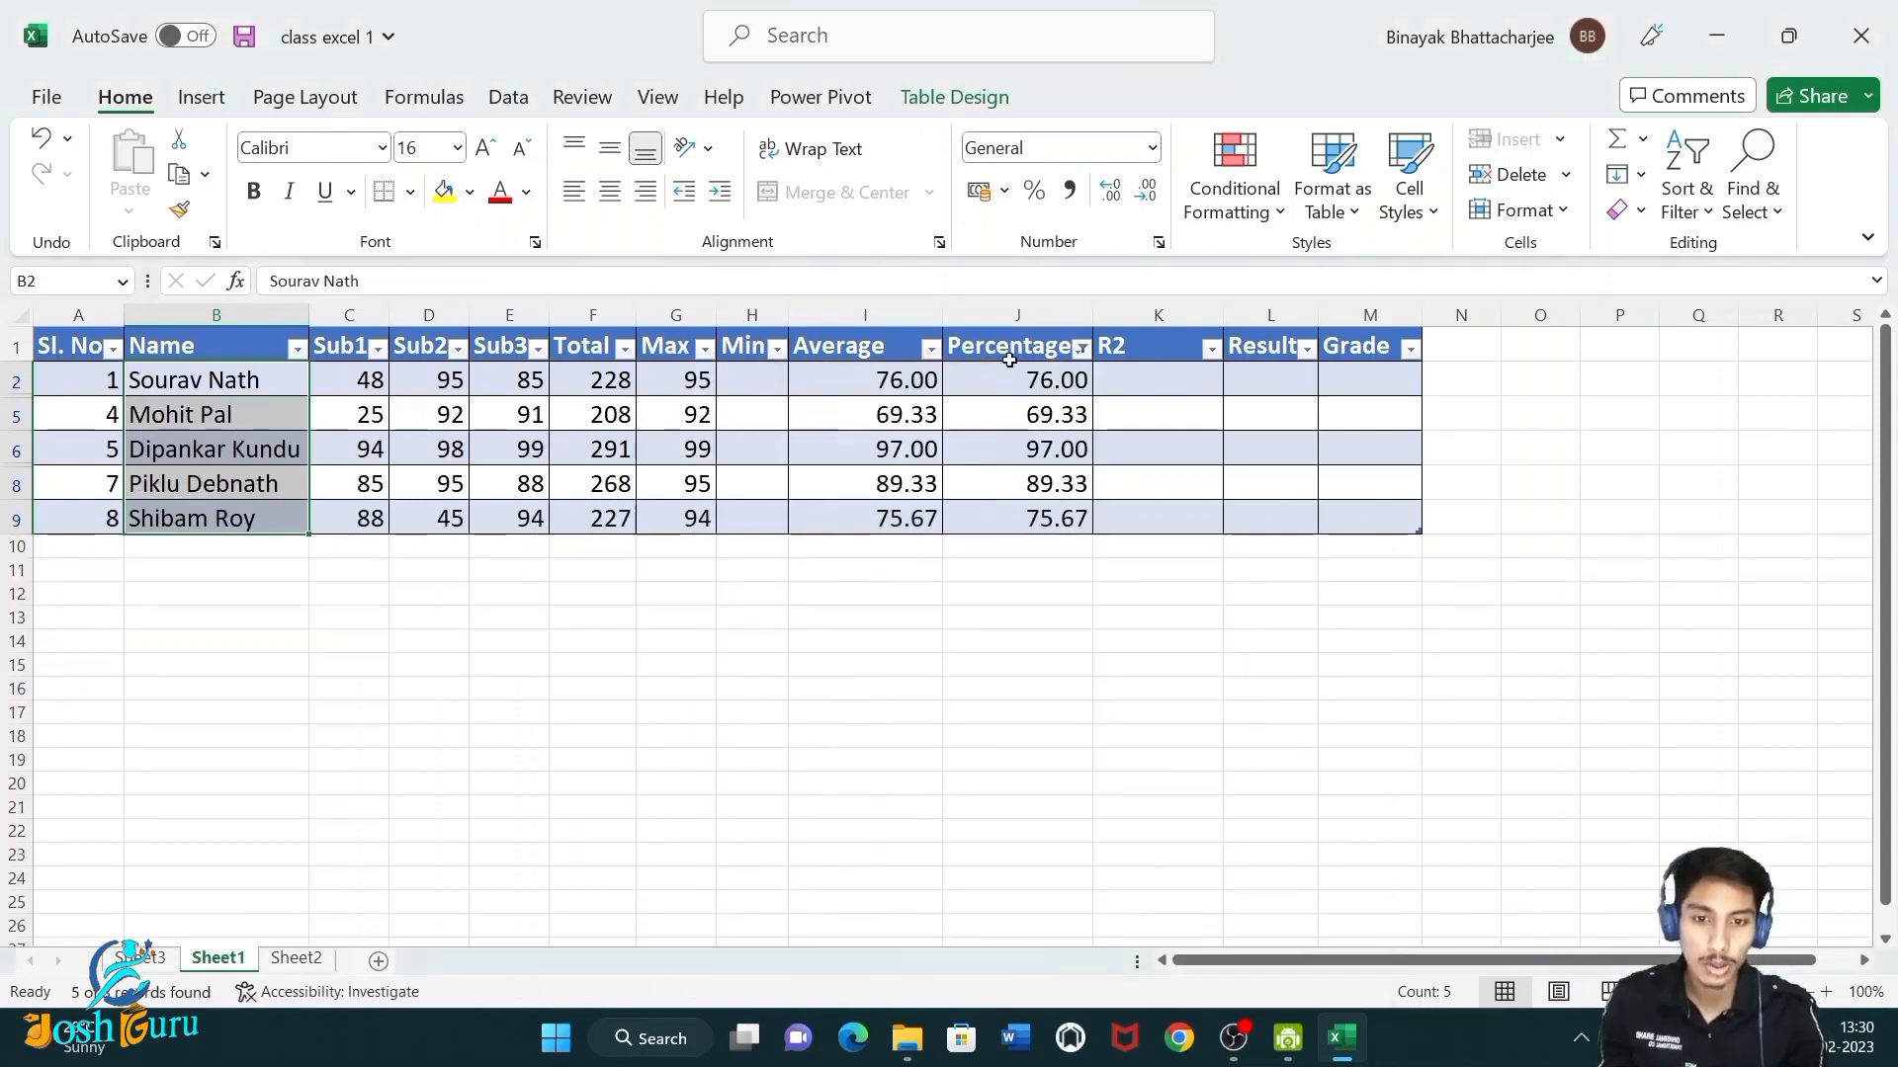
# Select the filtered percentages and clear the filter from the Percentage column.
pyautogui.moveTo(1009, 374); pyautogui.dragTo(1019, 521)
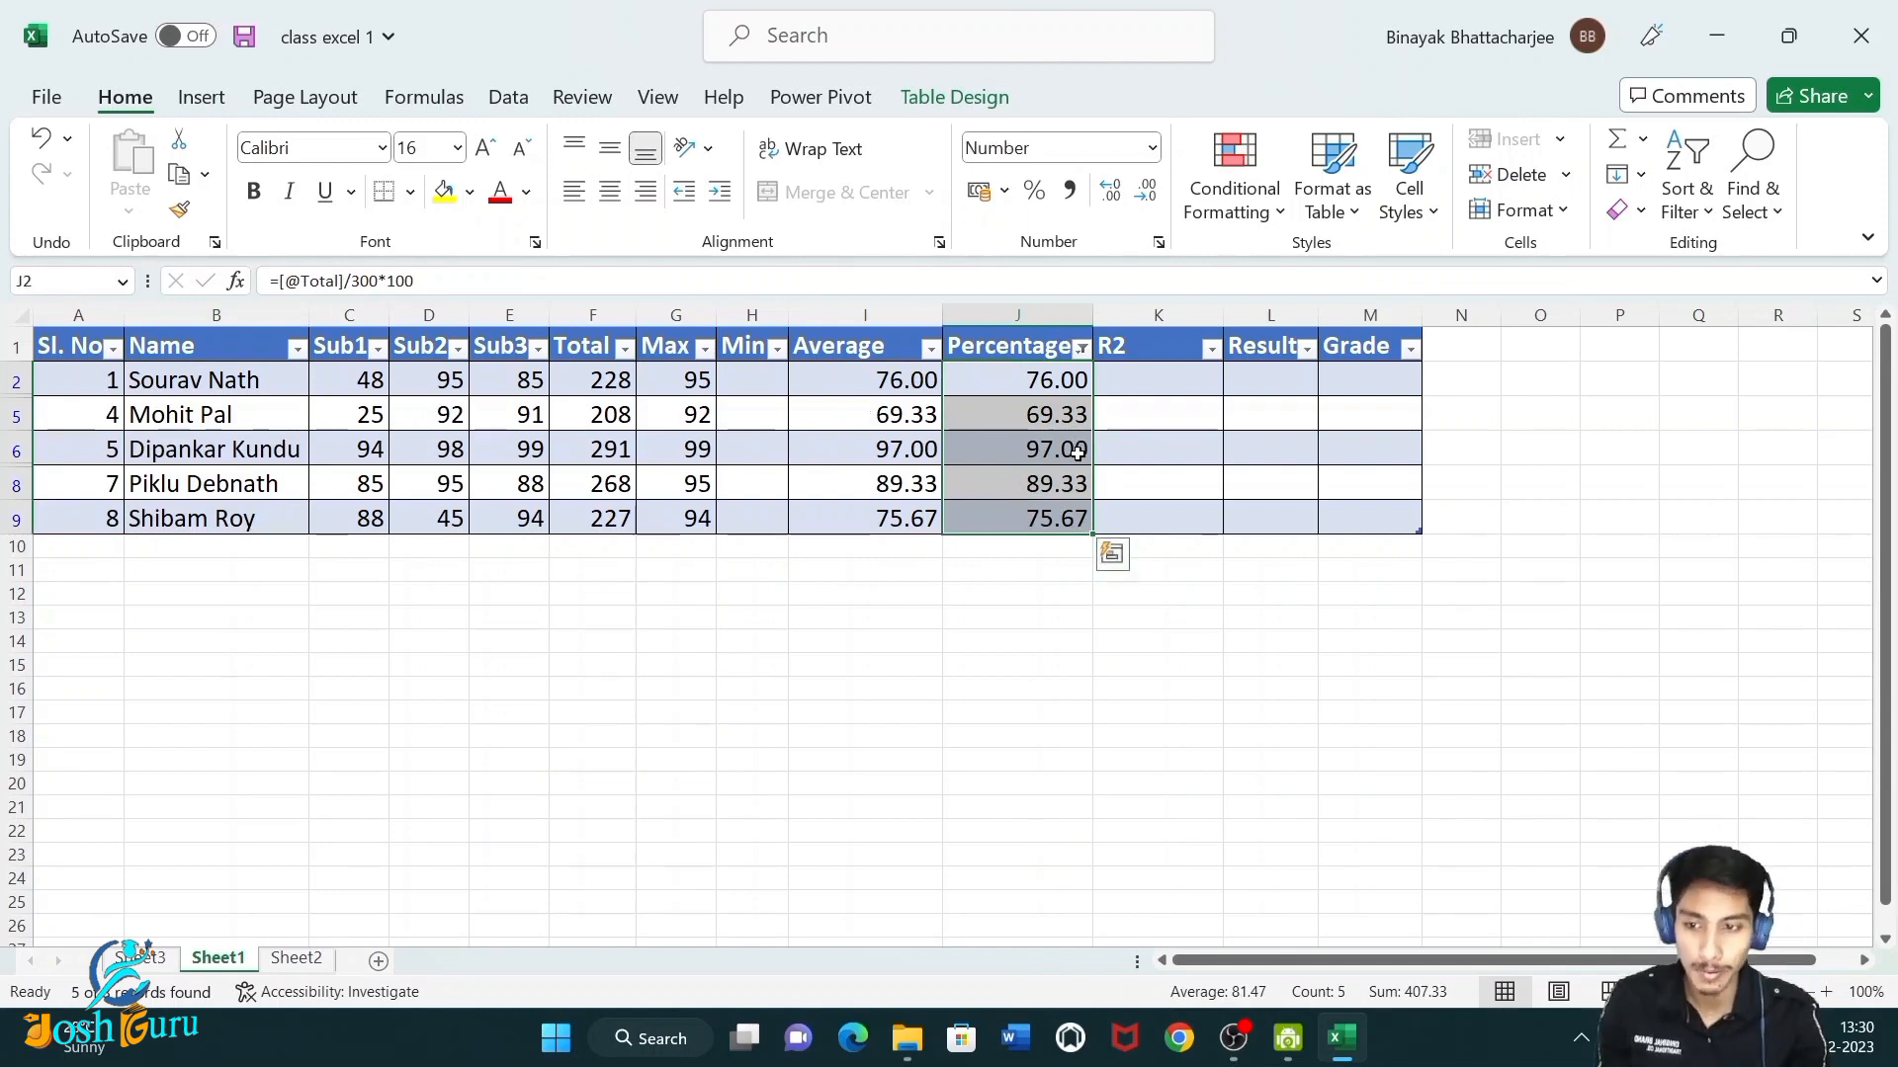
pyautogui.click(1081, 348)
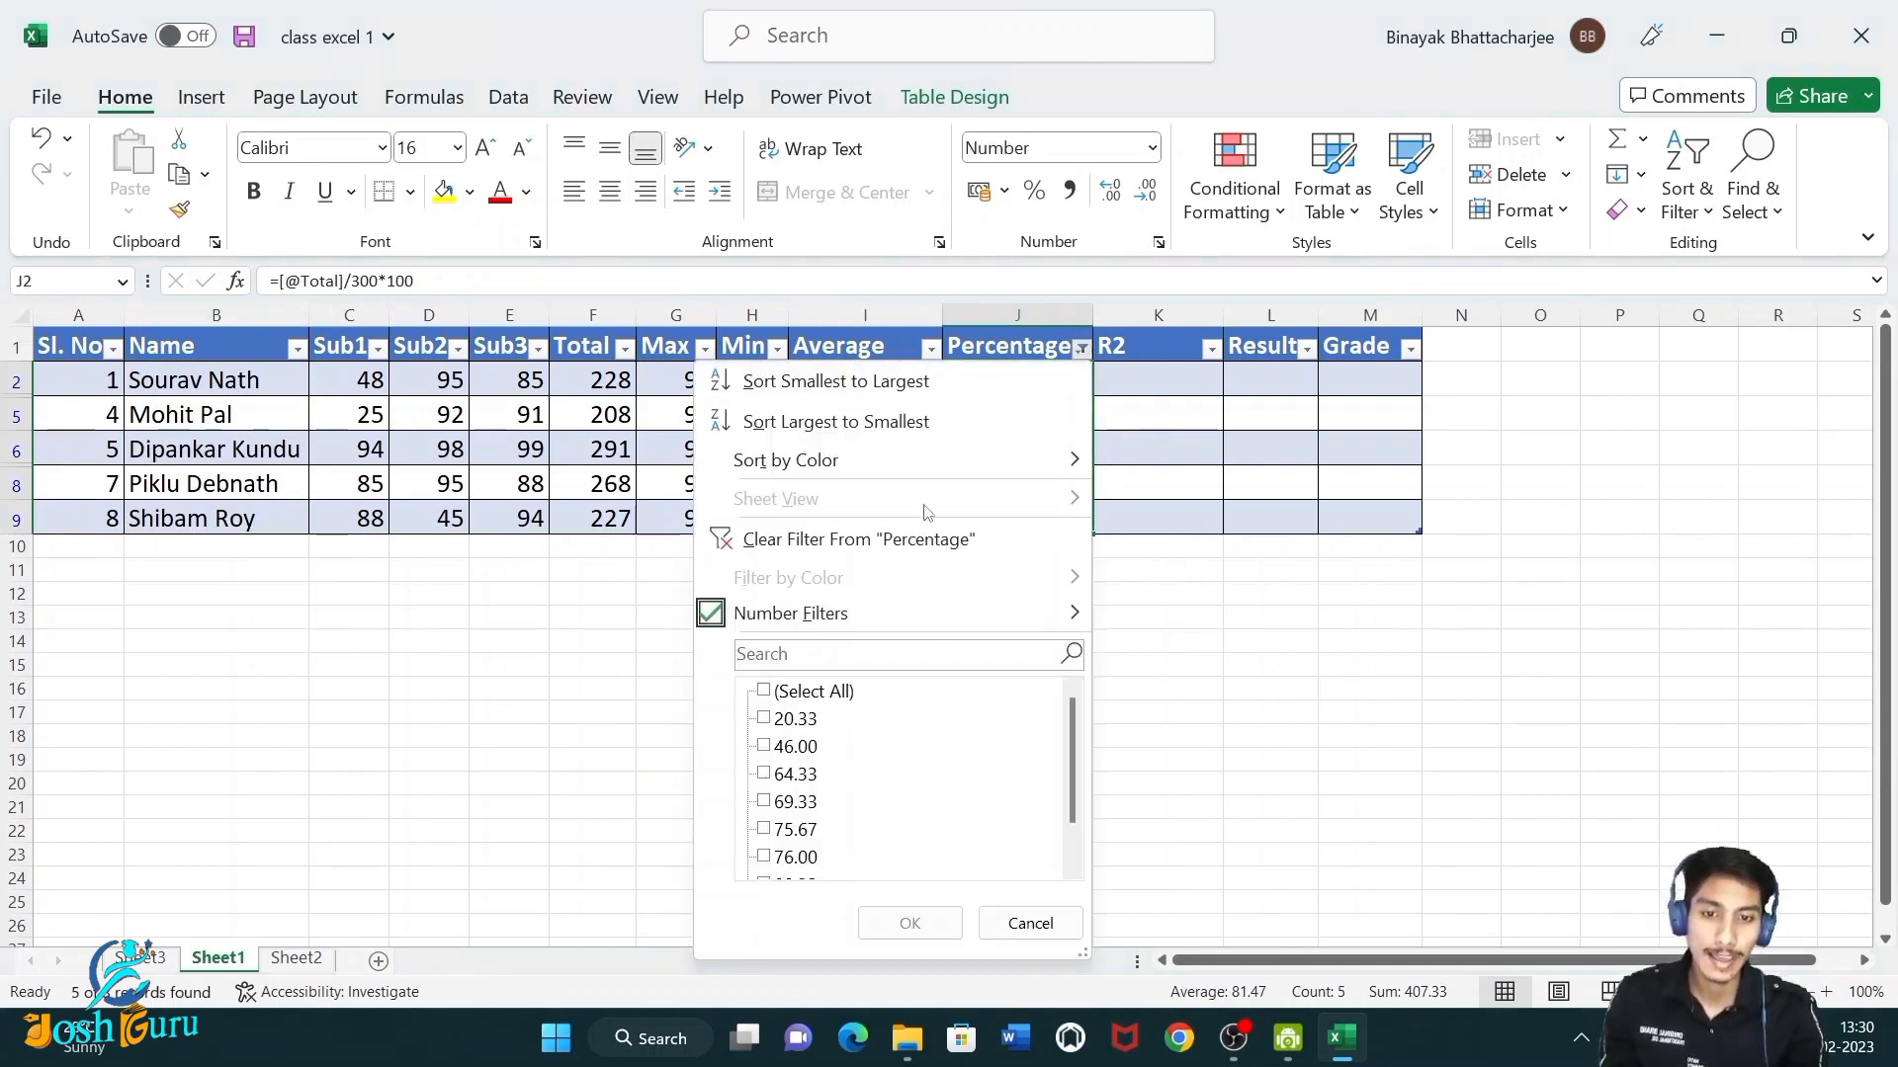
pyautogui.click(861, 540)
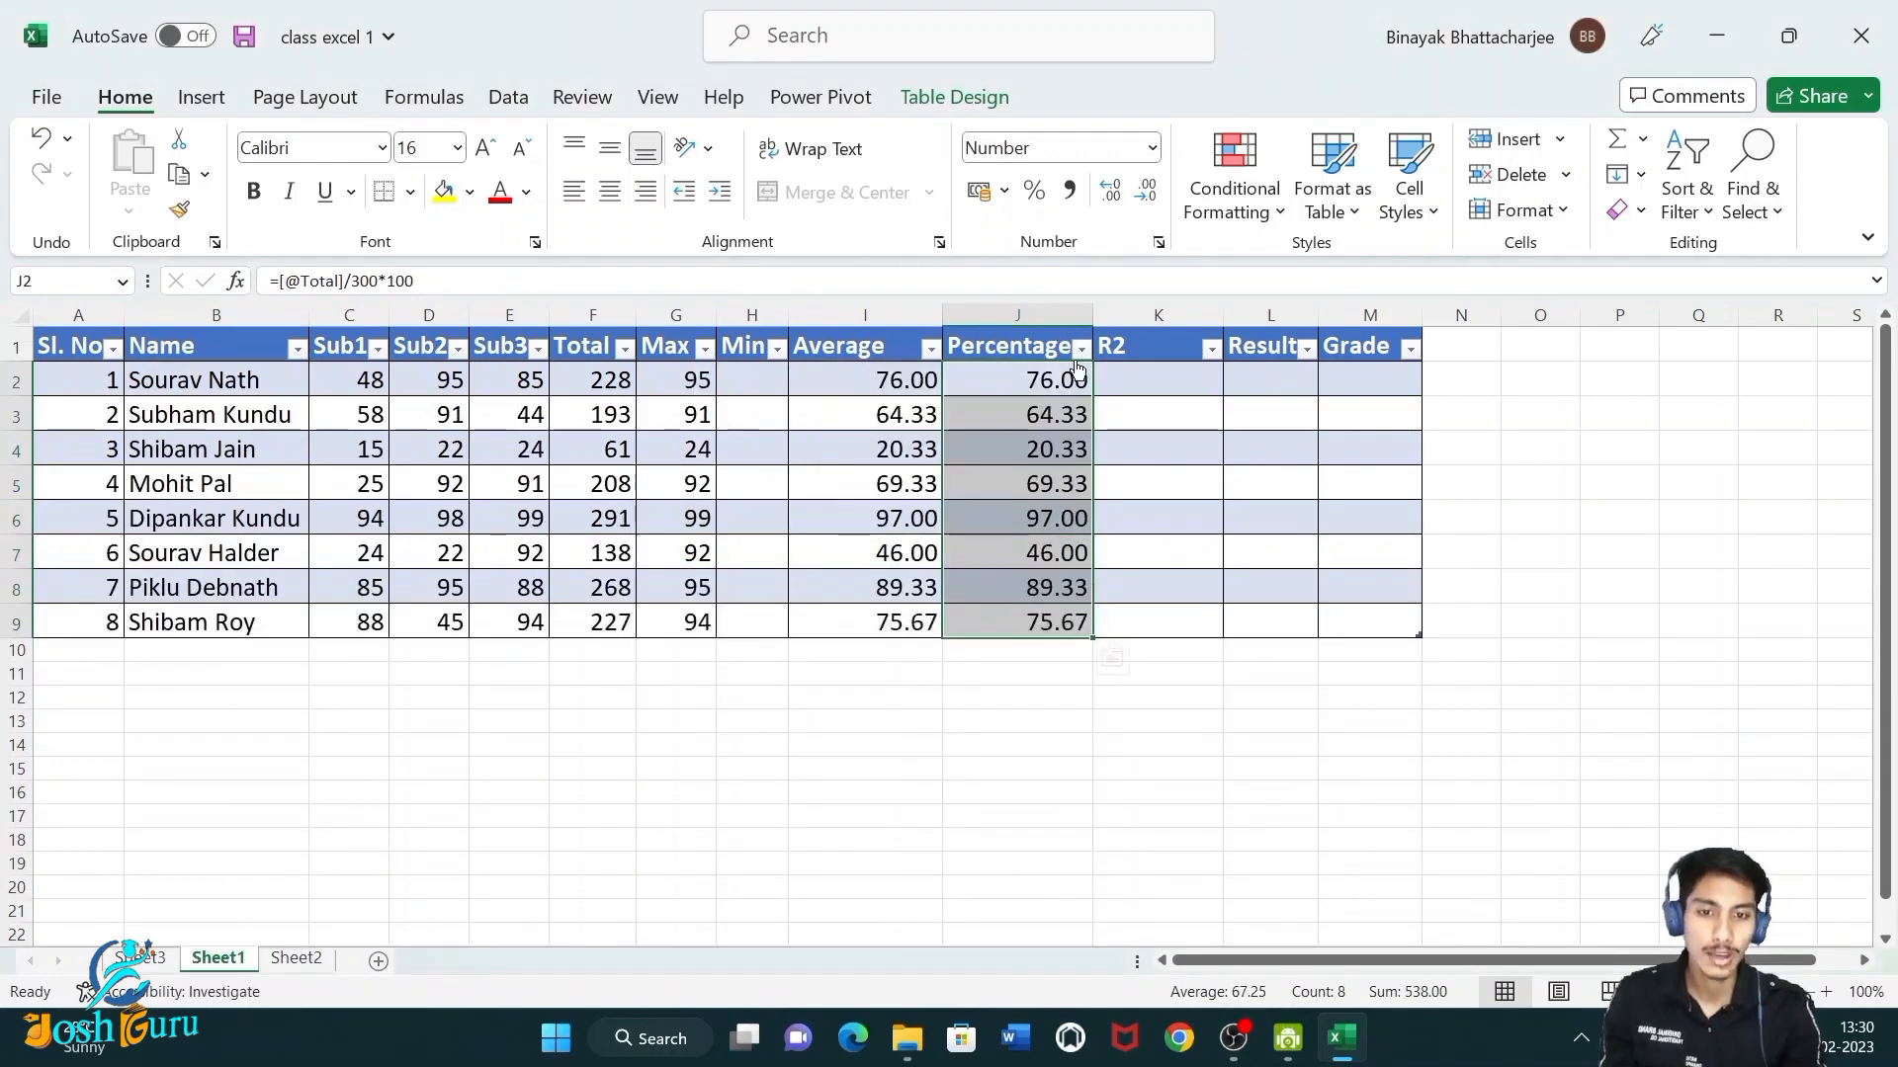
# Apply a greater-than-or-equal-to number filter to the Percentage column.
pyautogui.click(1080, 348)
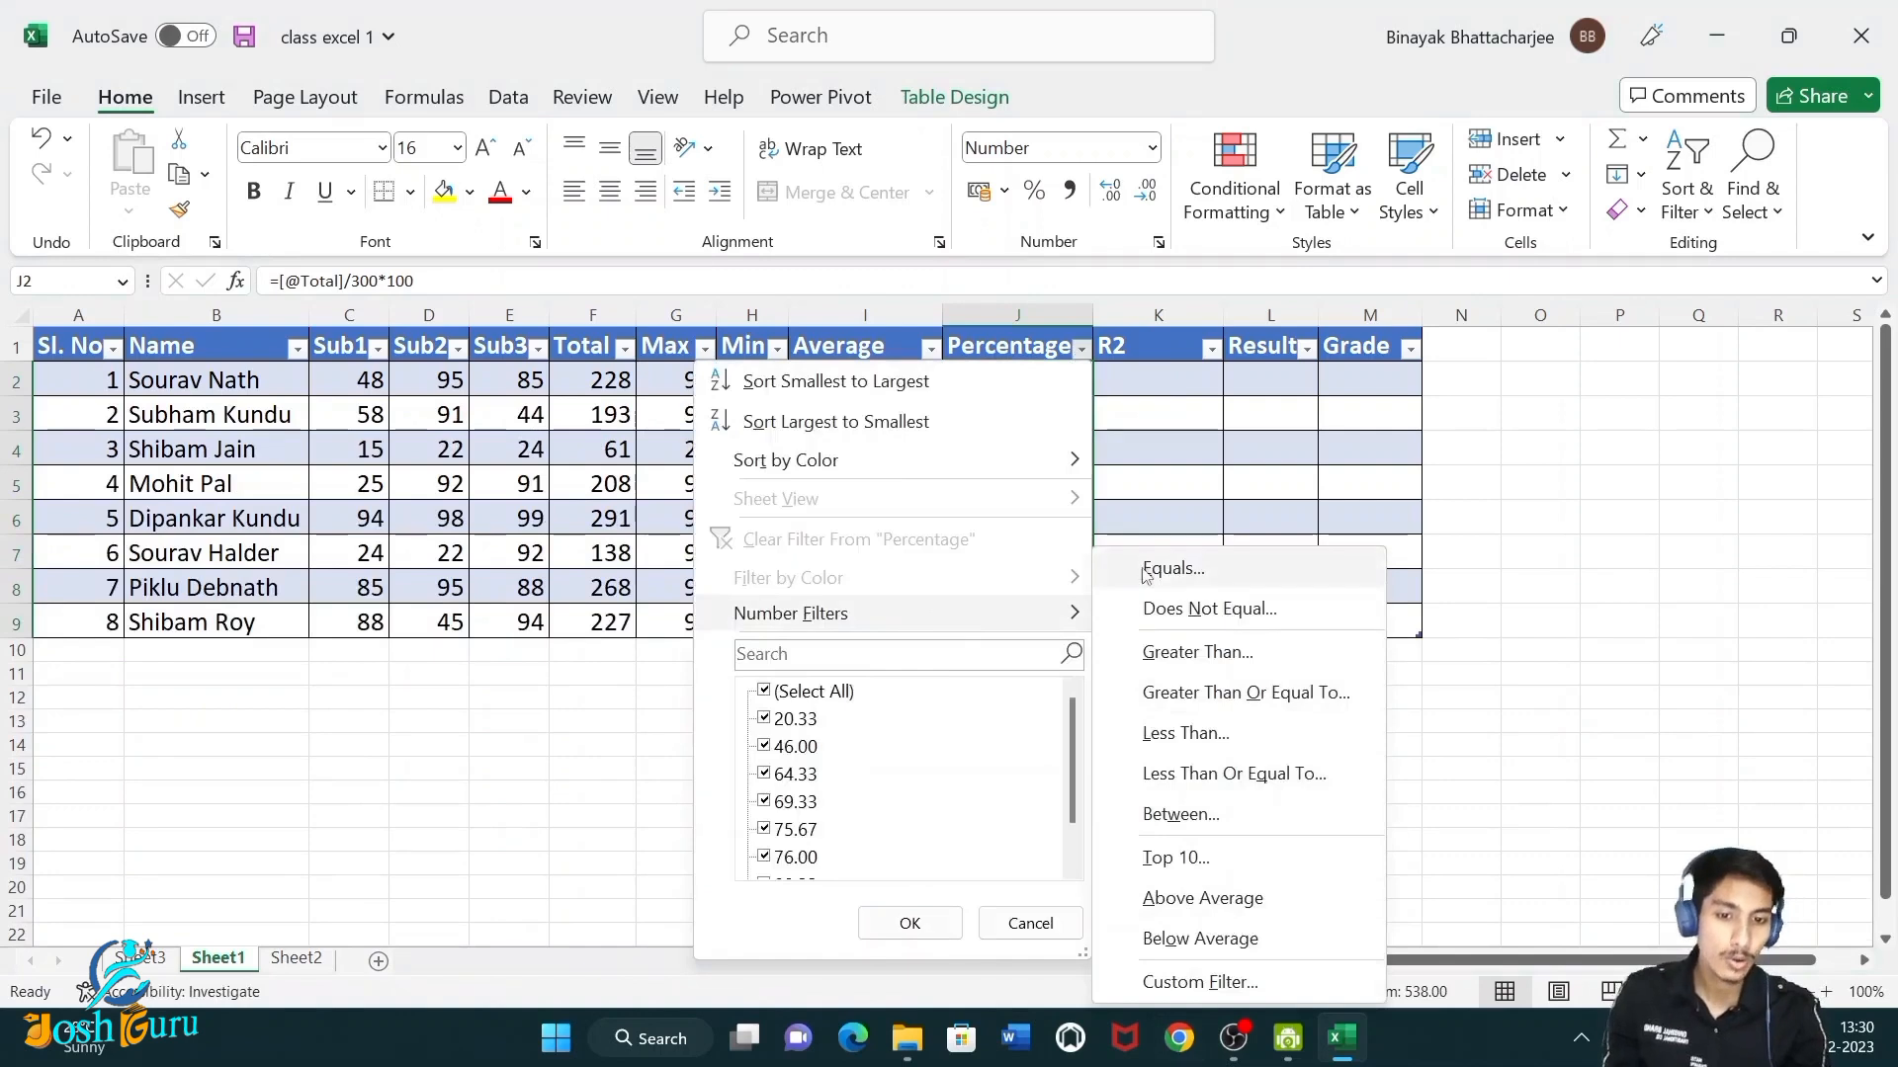
pyautogui.click(1191, 697)
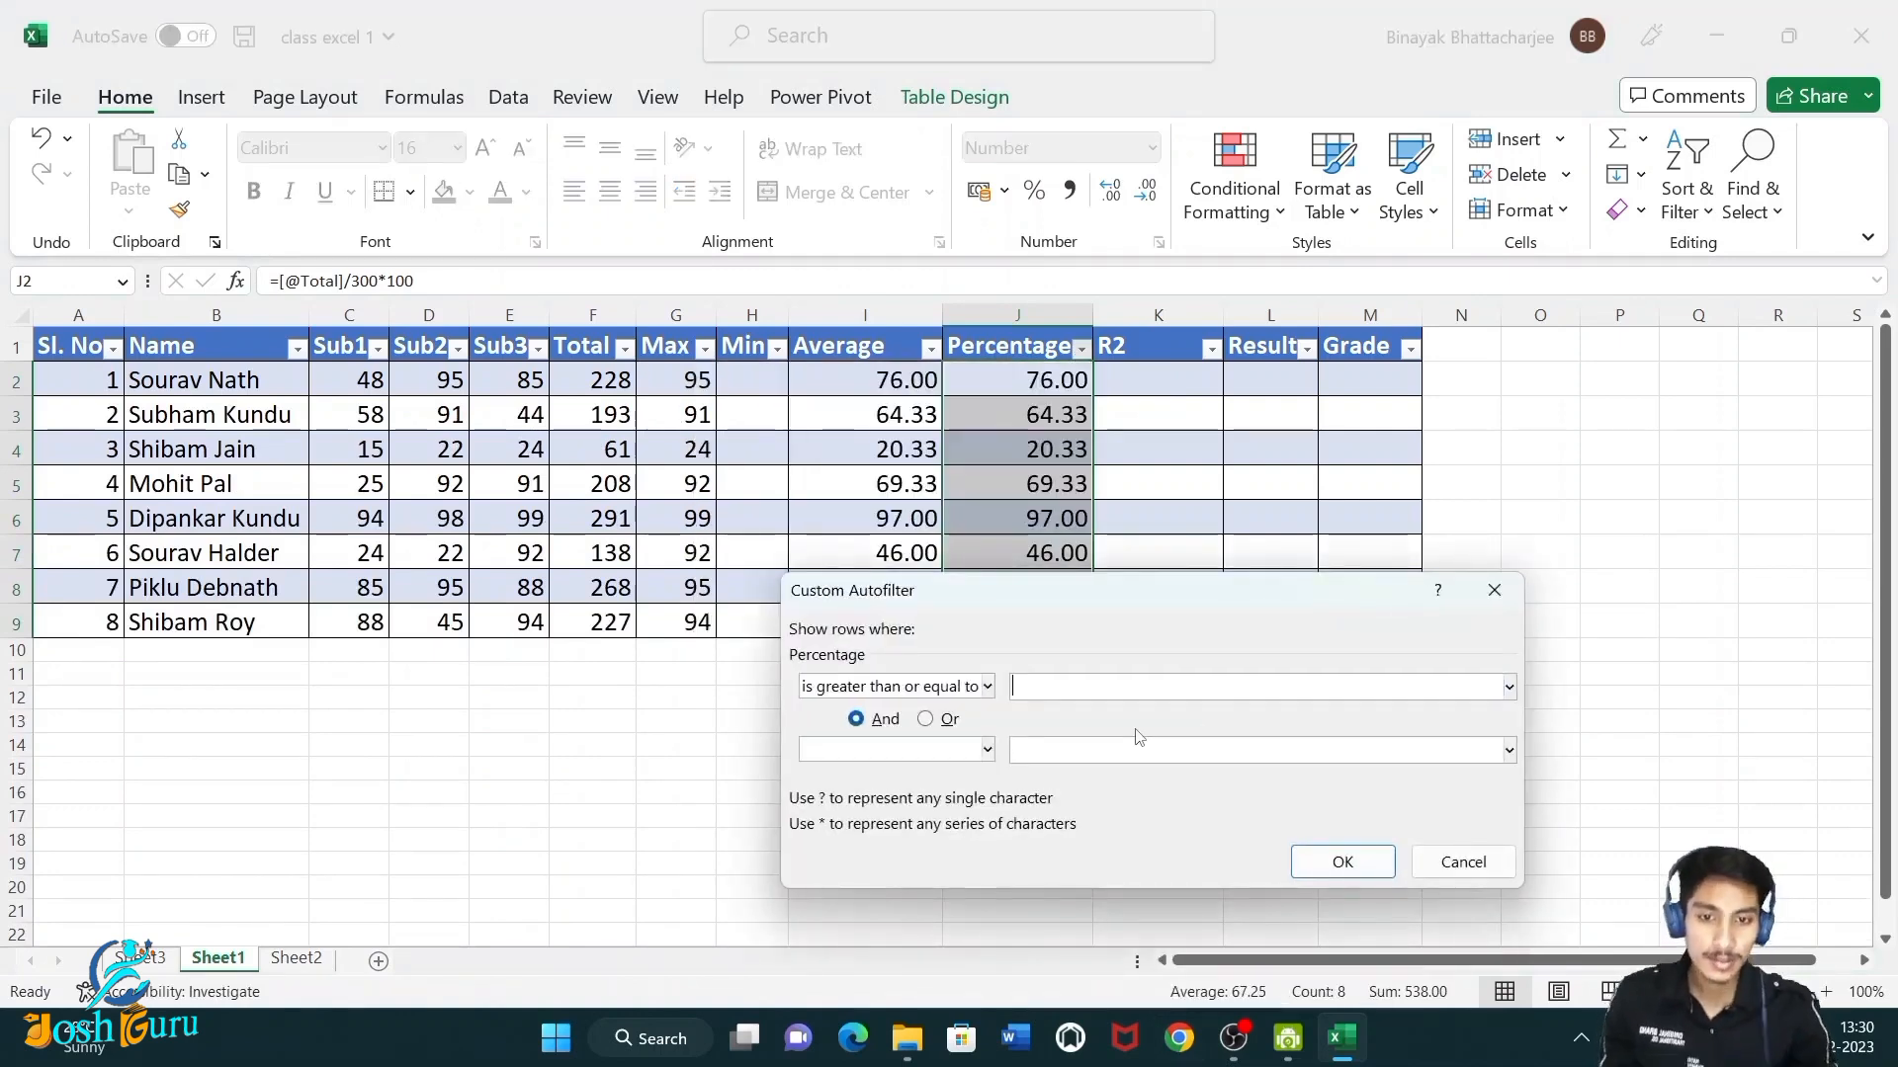
pyautogui.click(1367, 863)
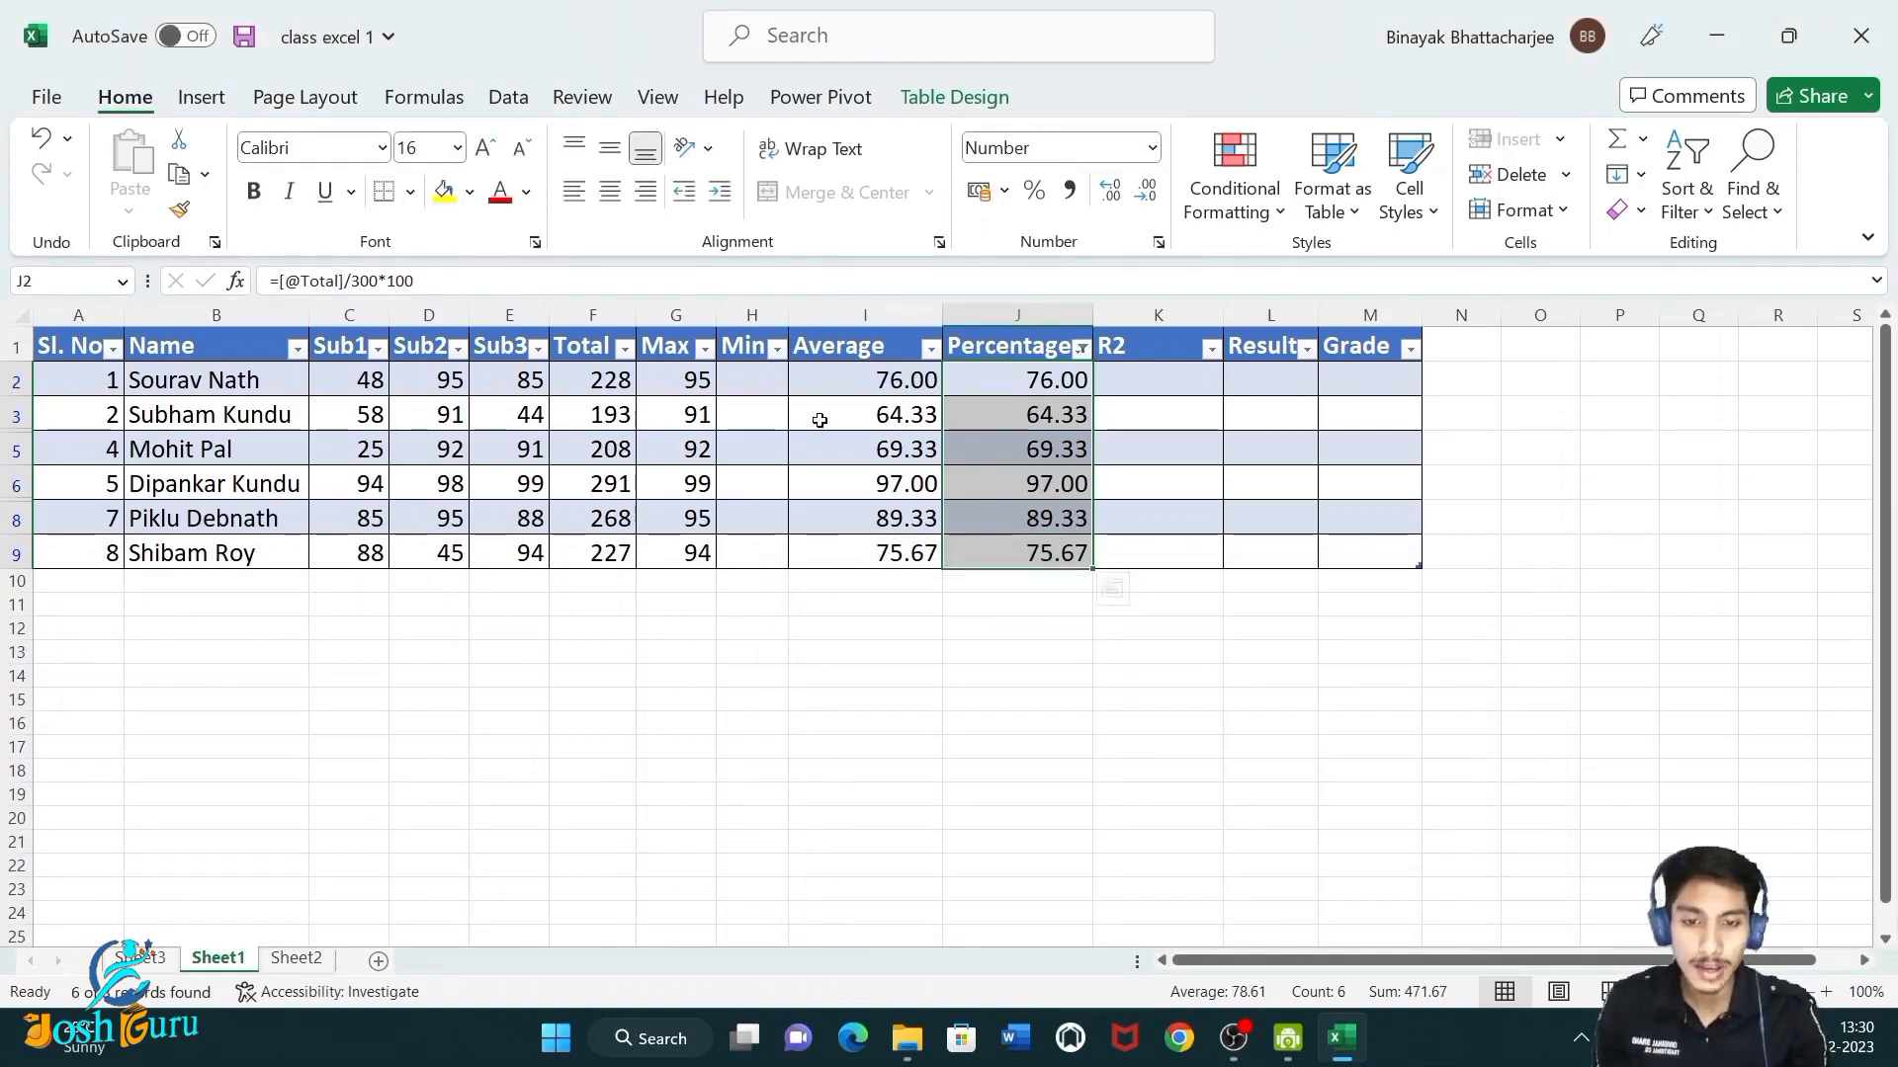
# Clear the filter from the Percentage column.
pyautogui.click(1081, 349)
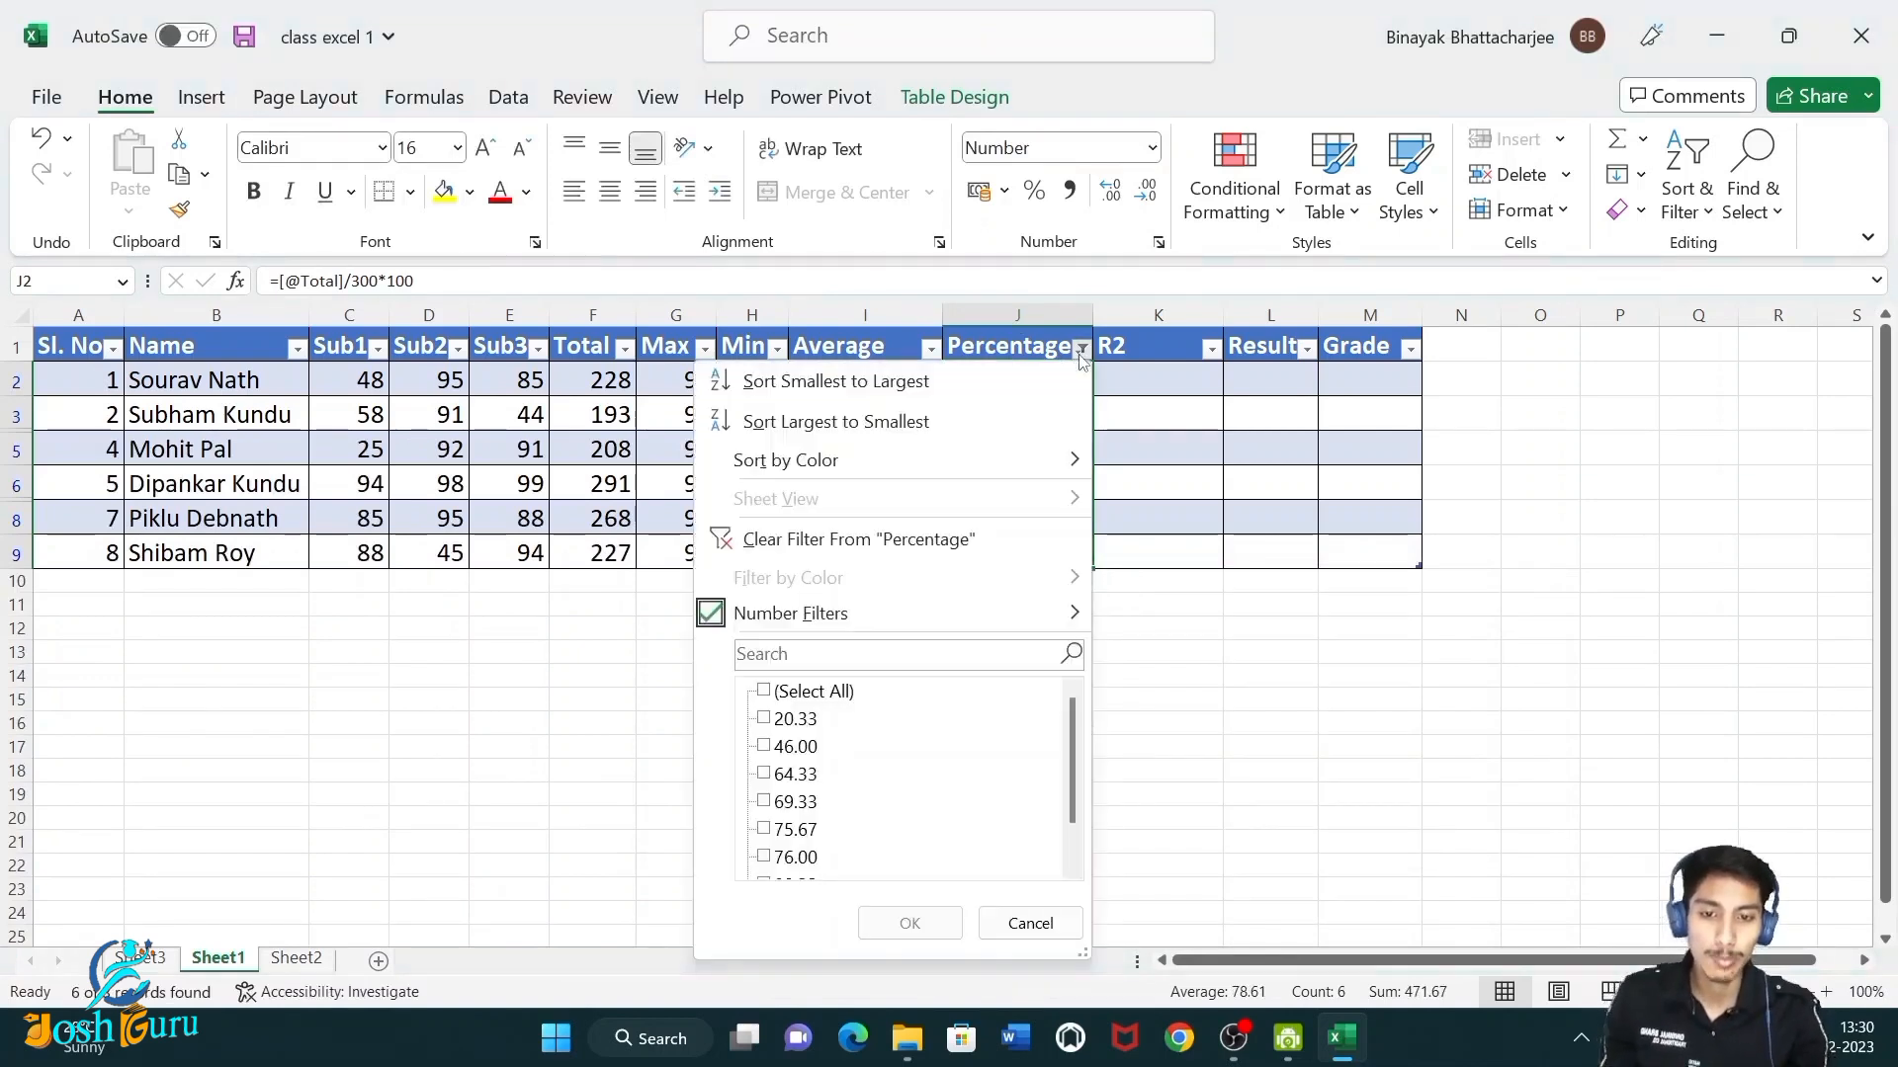
pyautogui.click(850, 539)
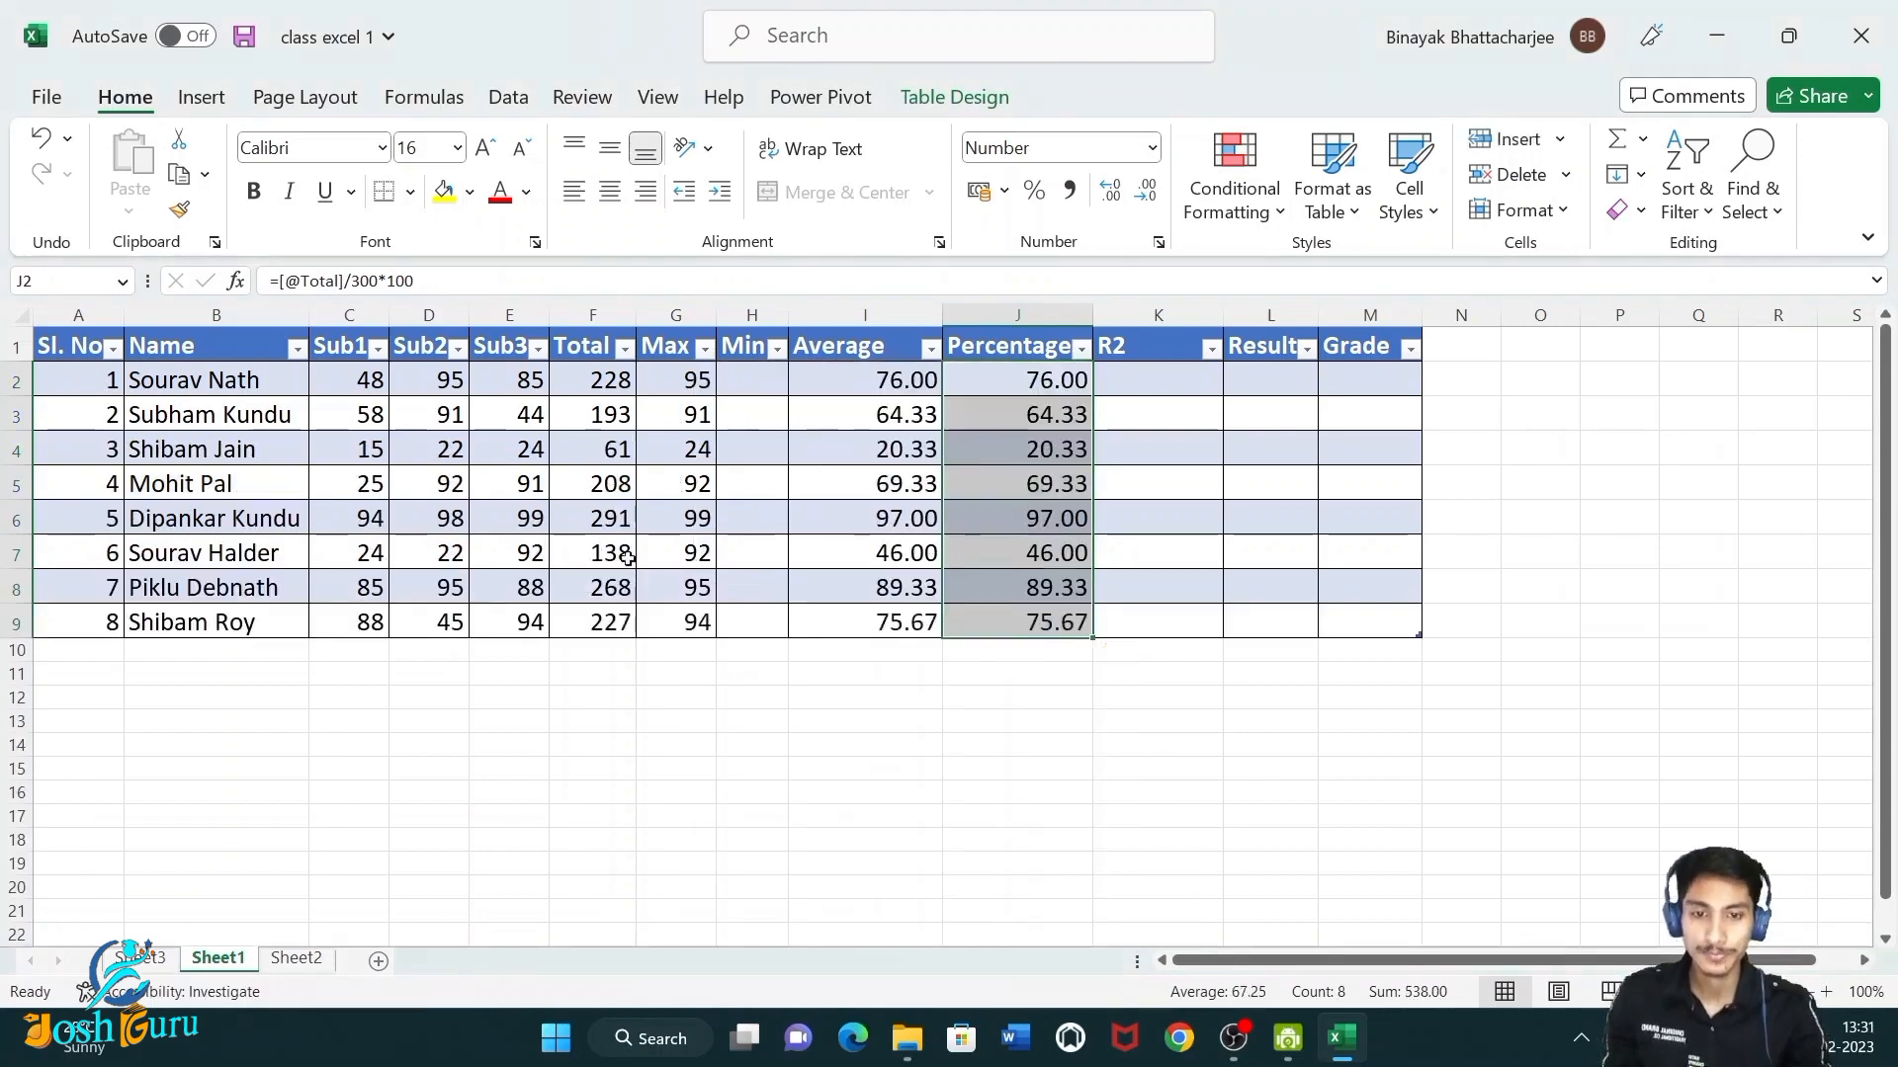
pyautogui.click(436, 488)
# Sort the student names A to Z, then undo the sort.
pyautogui.moveTo(248, 388); pyautogui.dragTo(227, 627)
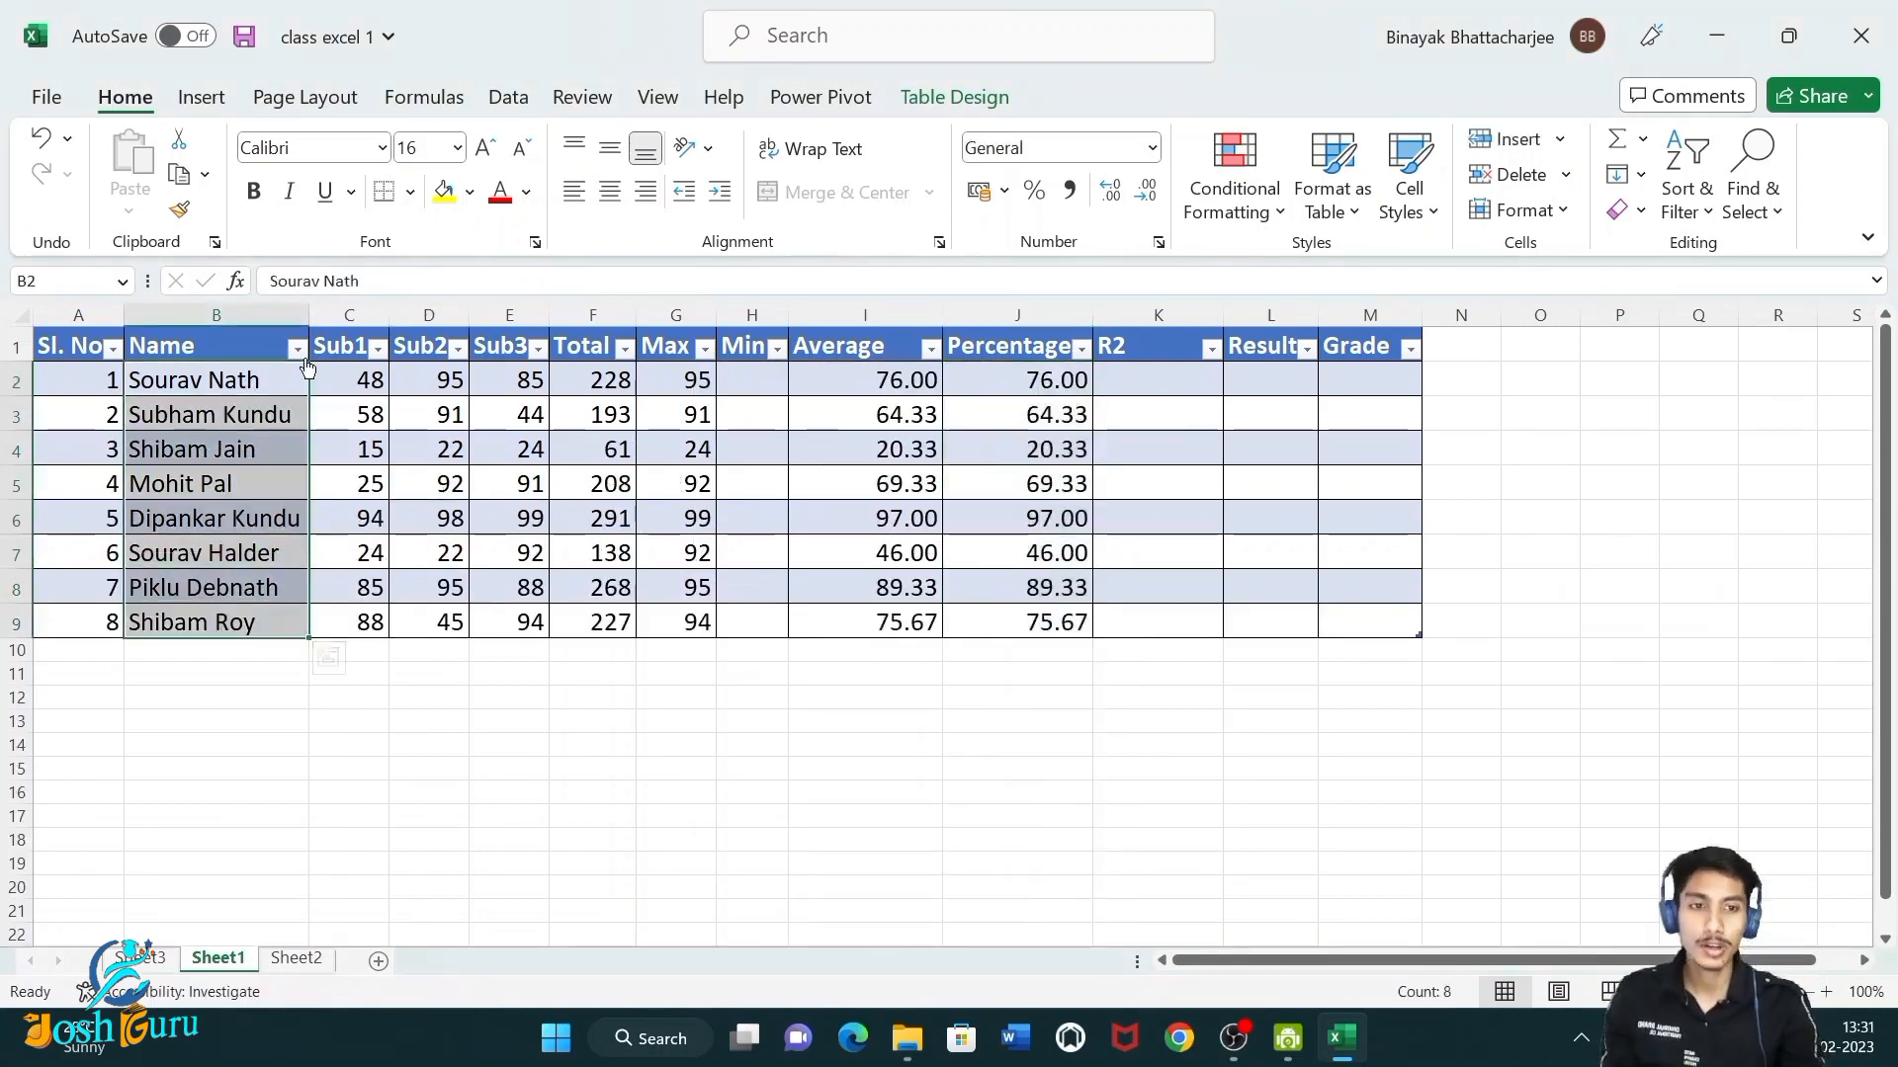
pyautogui.click(1686, 202)
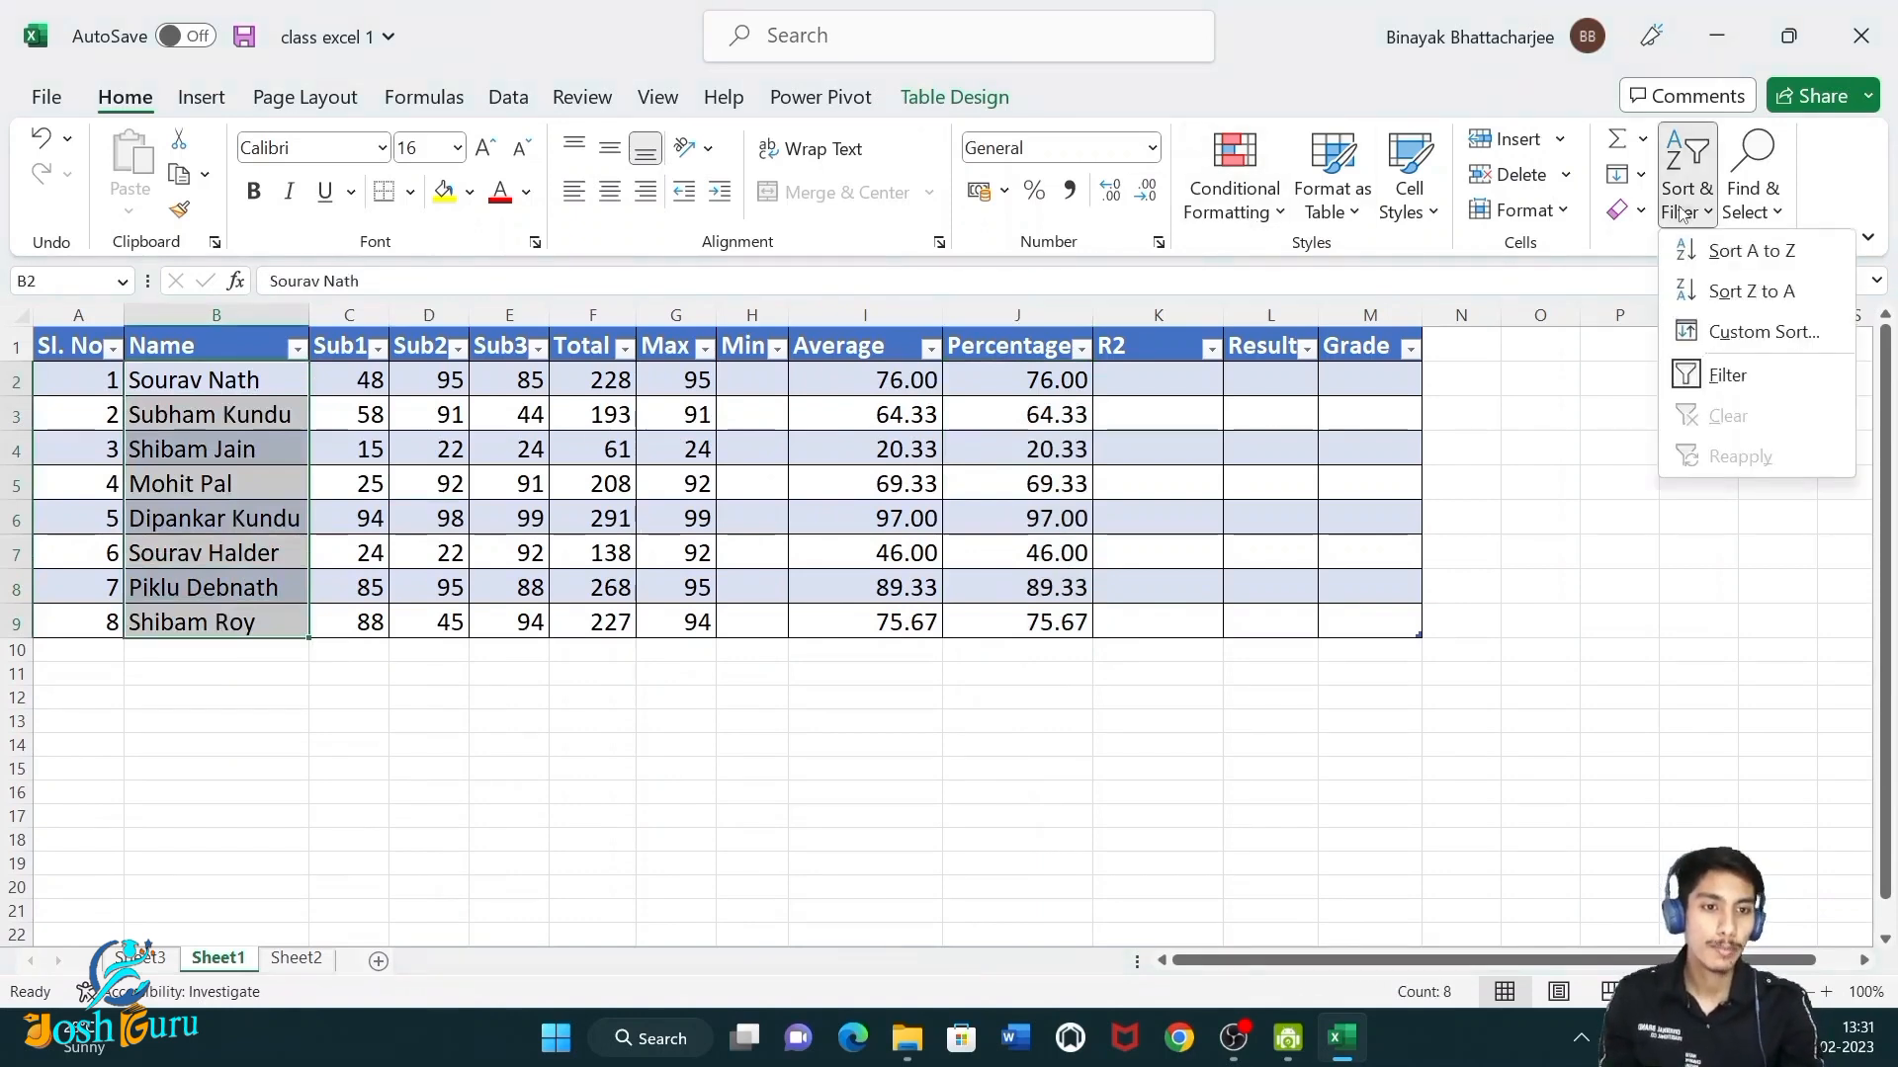
pyautogui.click(1721, 263)
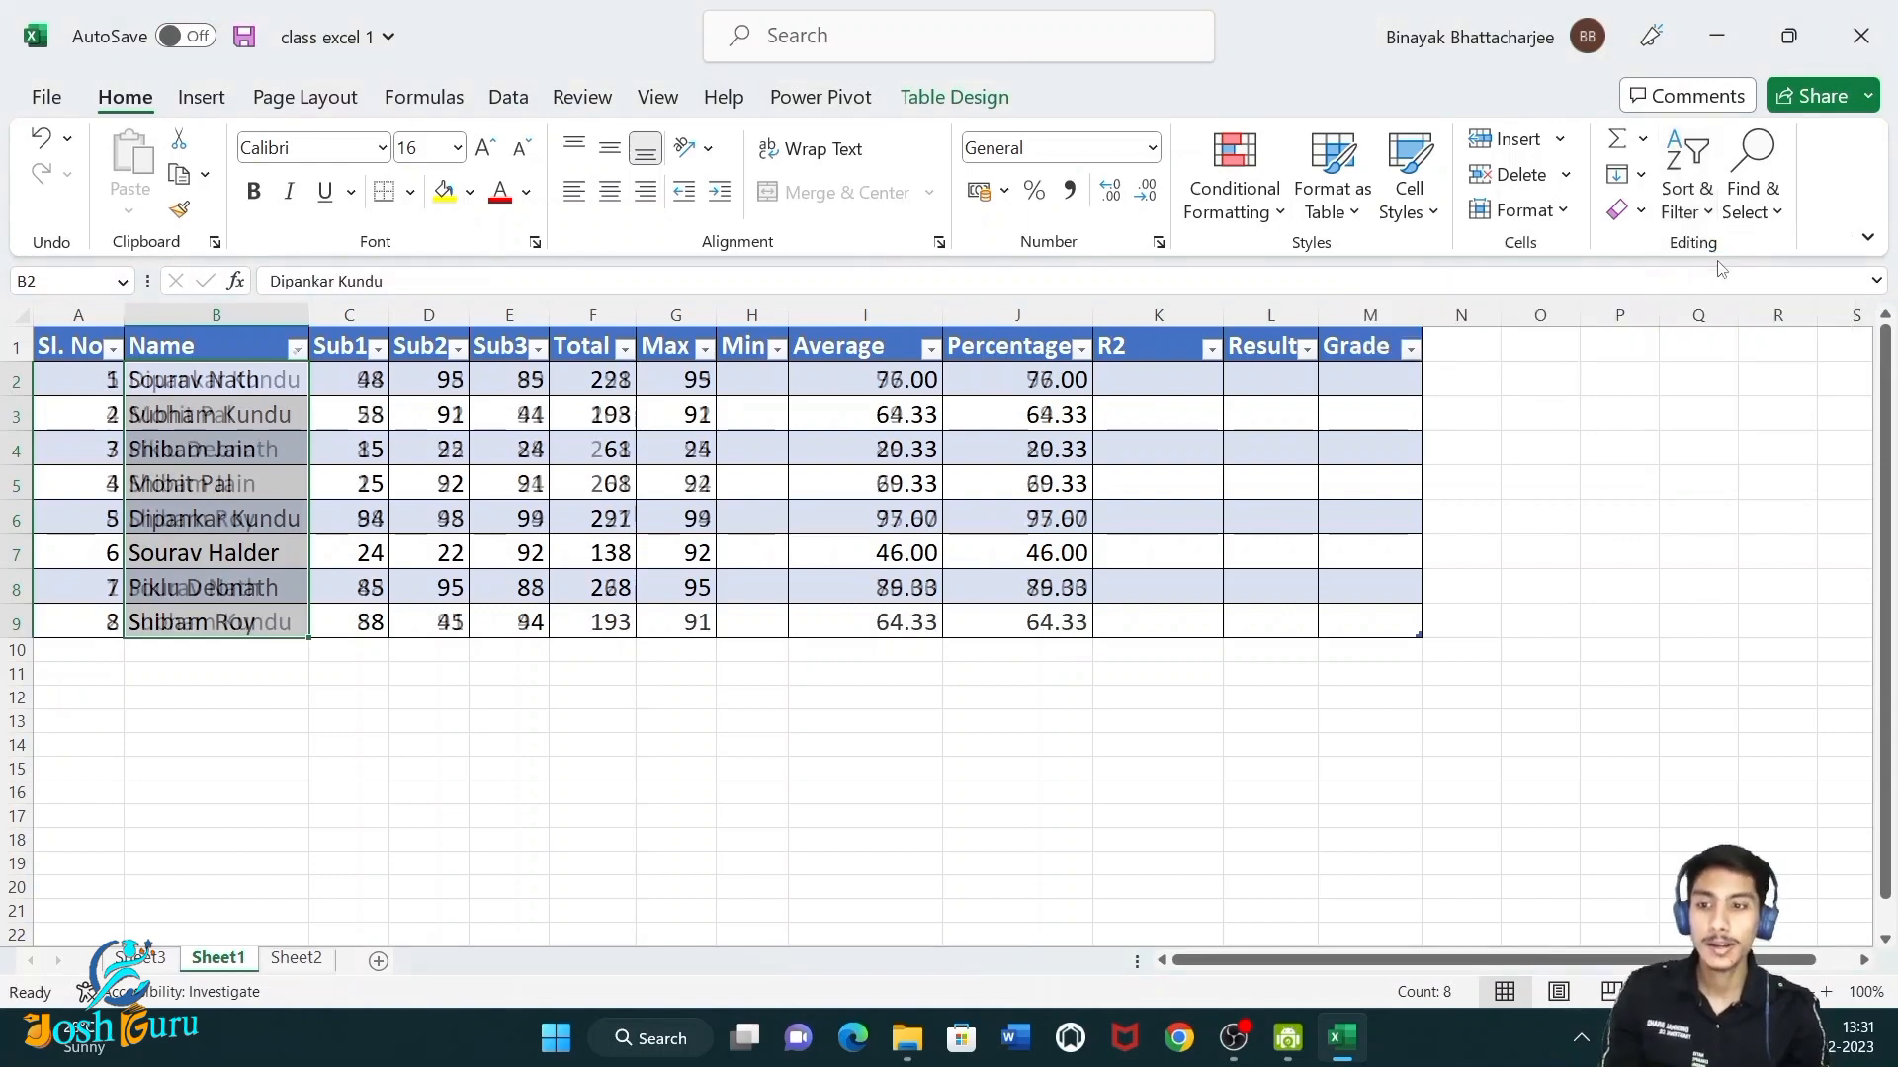
pyautogui.click(415, 409)
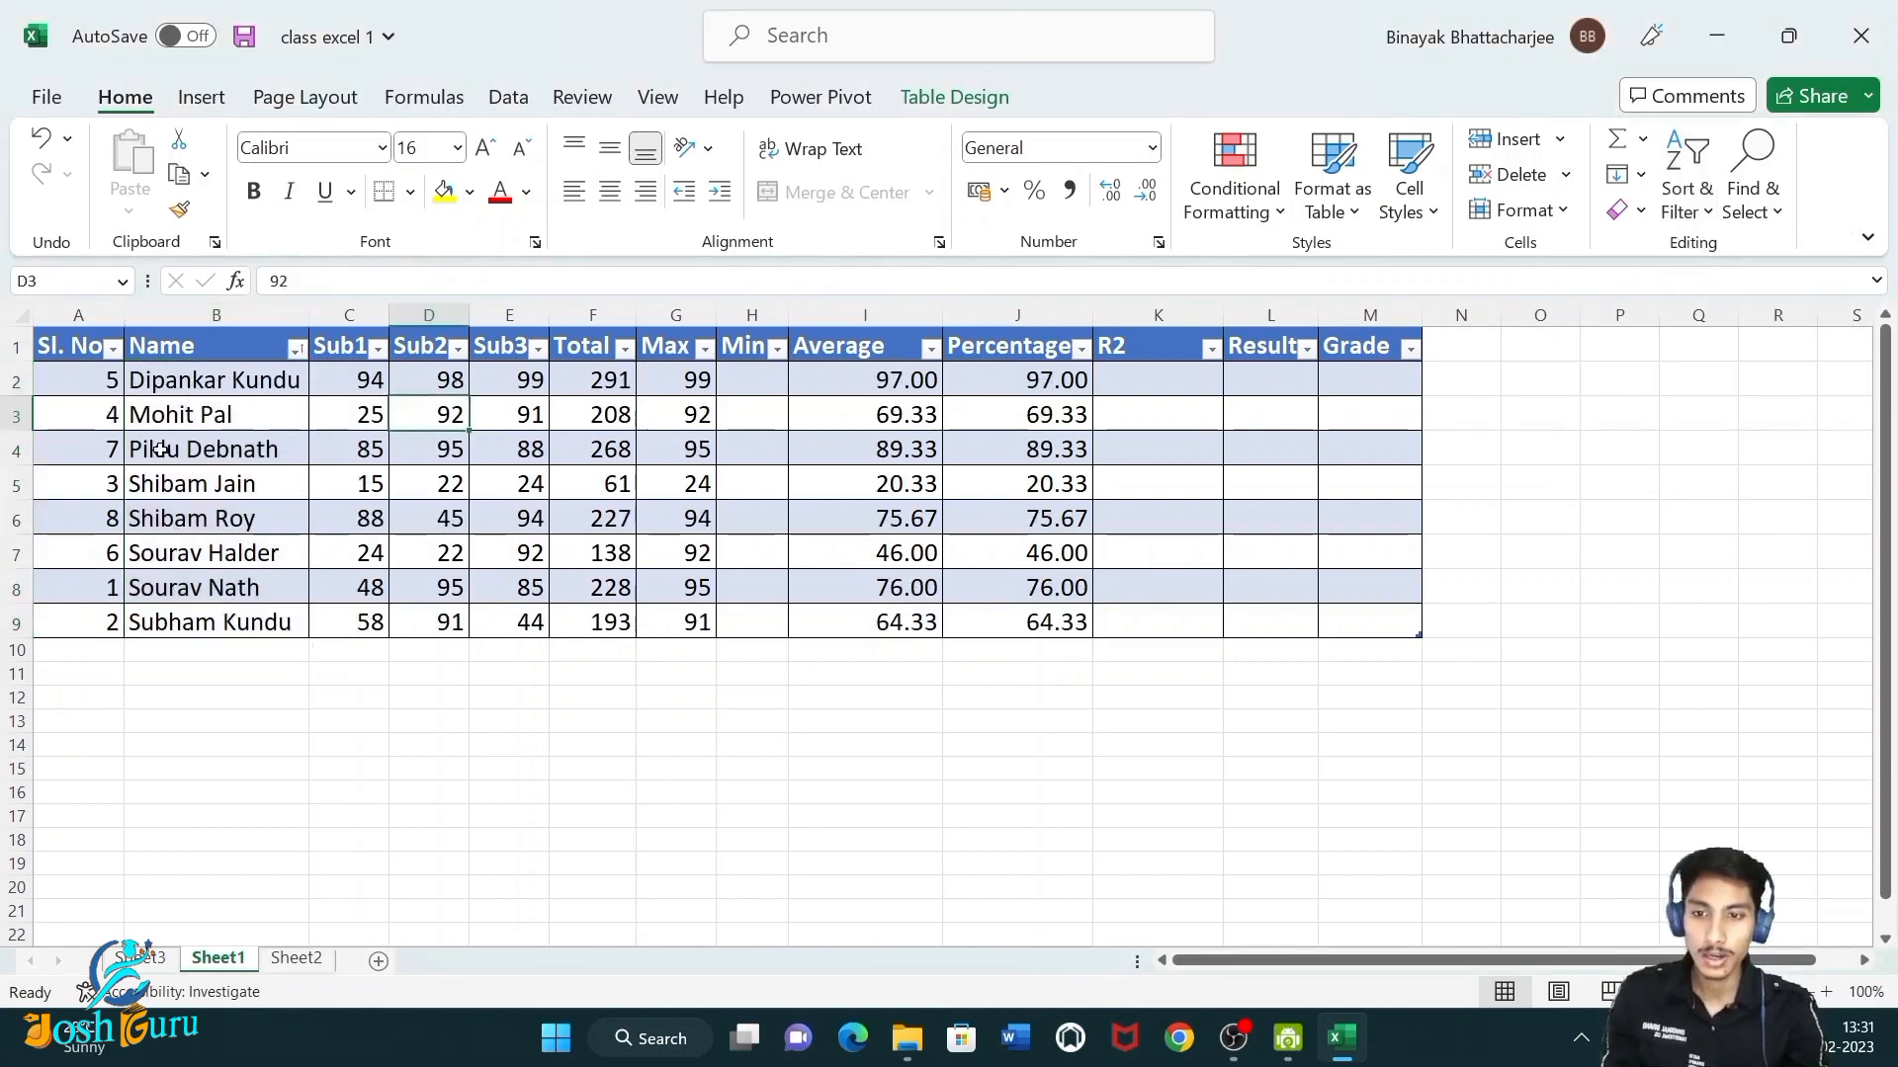
pyautogui.moveTo(103, 380); pyautogui.dragTo(902, 678)
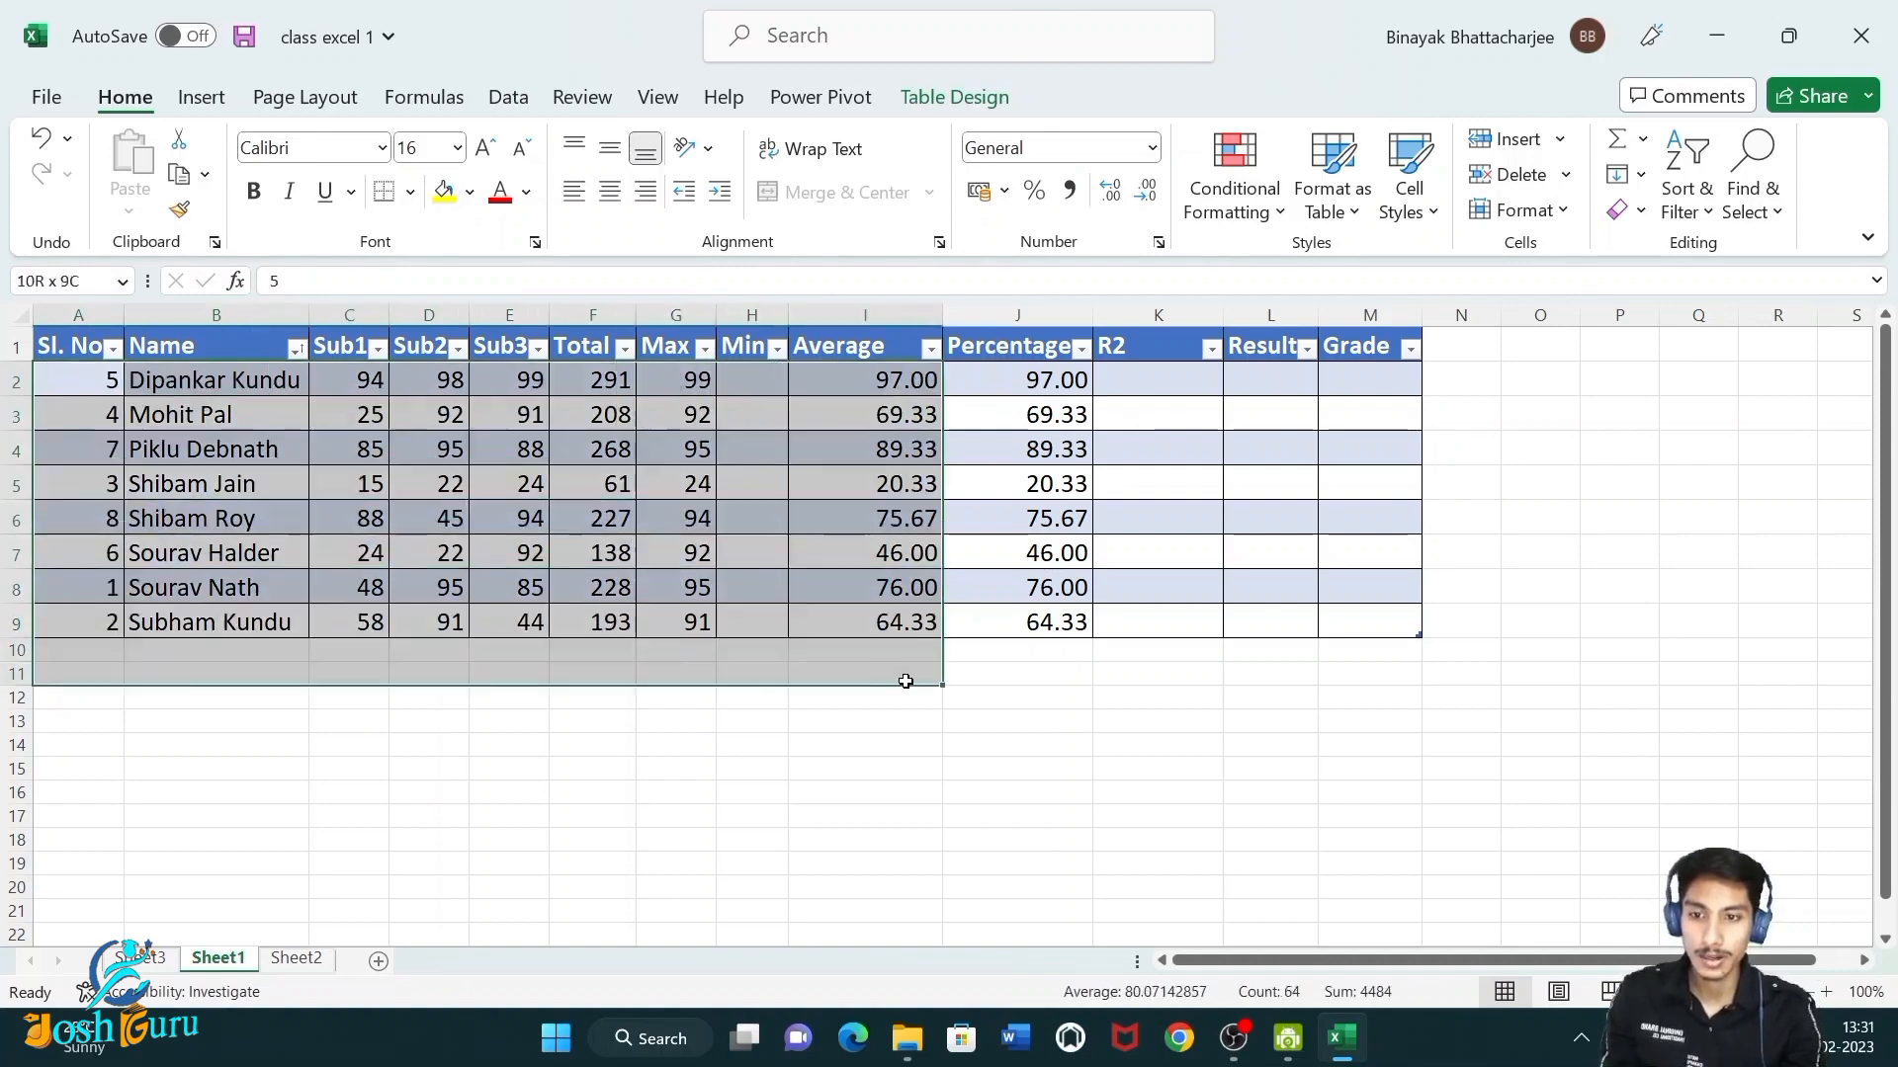
pyautogui.click(1125, 686)
pyautogui.hotkey('ctrl', 'z')
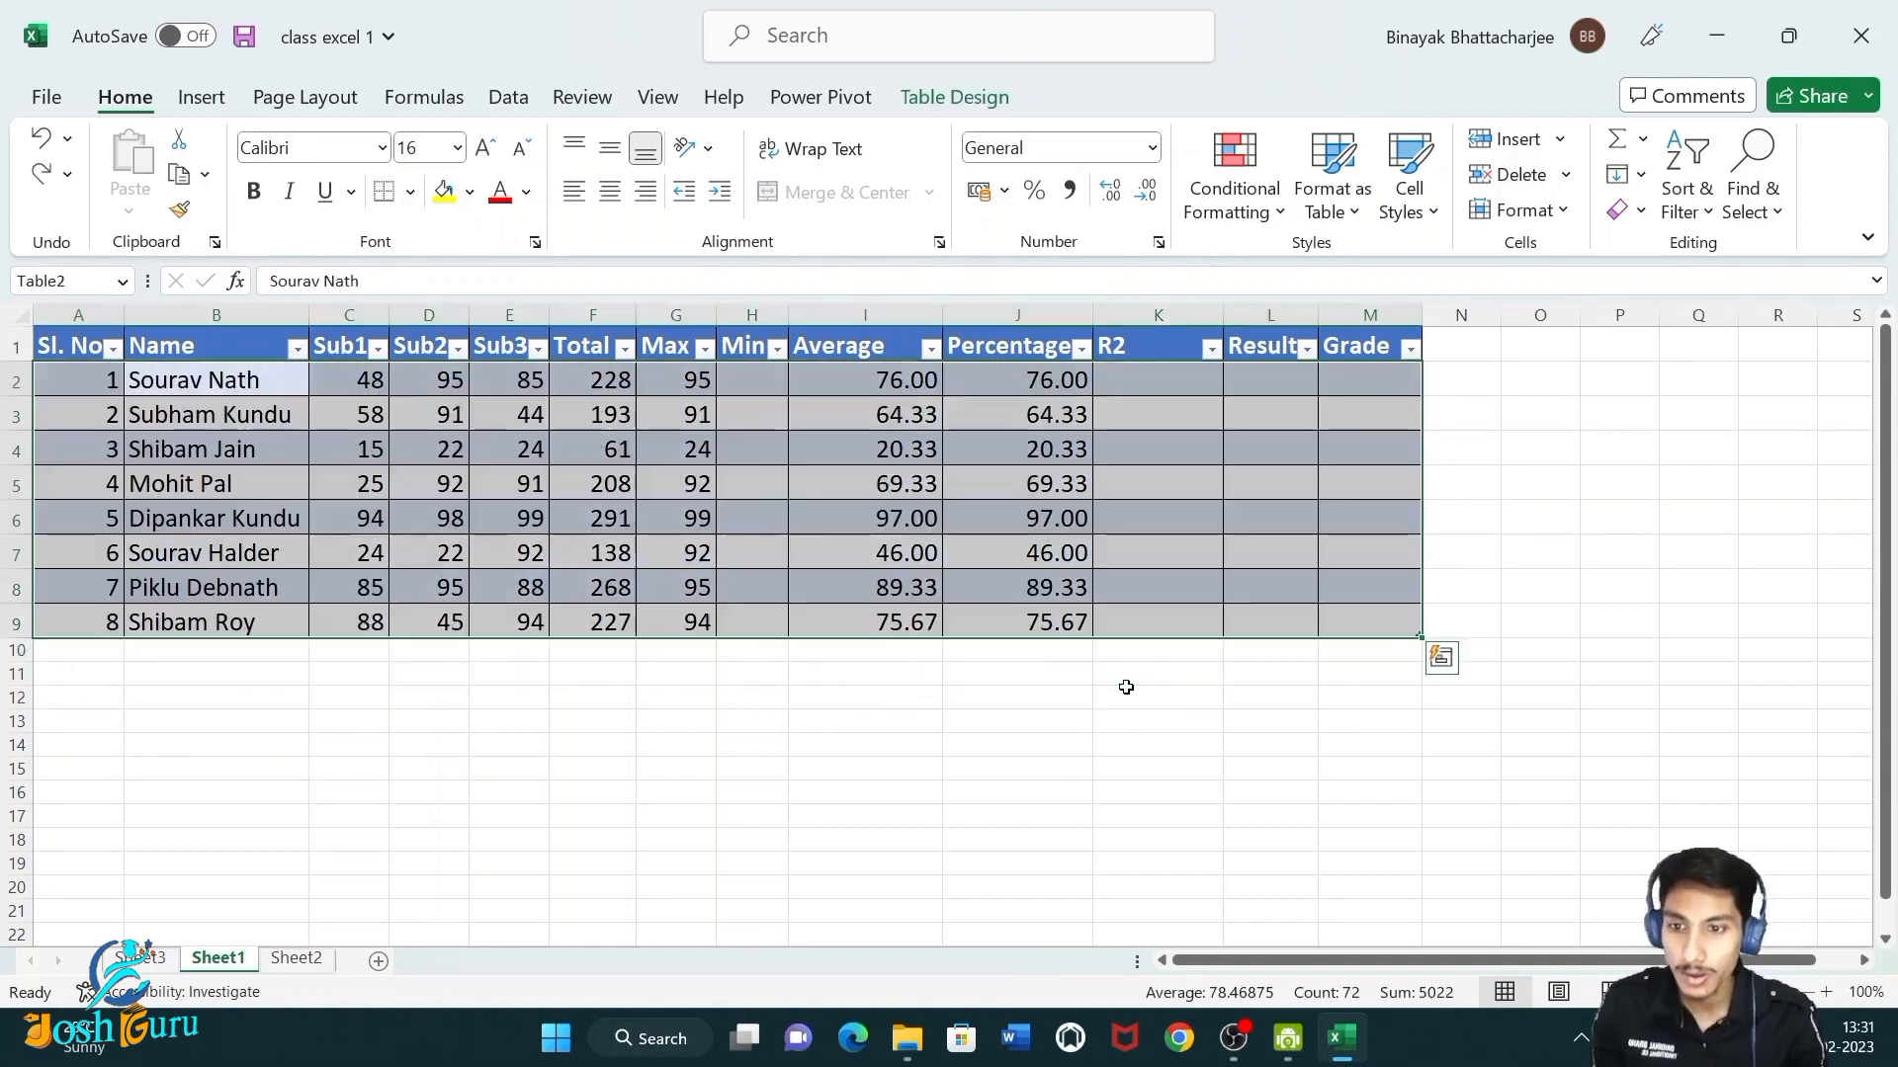
# Sort the student names Z to A, then undo the sort.
pyautogui.click(504, 703)
pyautogui.moveTo(230, 382); pyautogui.dragTo(279, 627)
pyautogui.click(1687, 198)
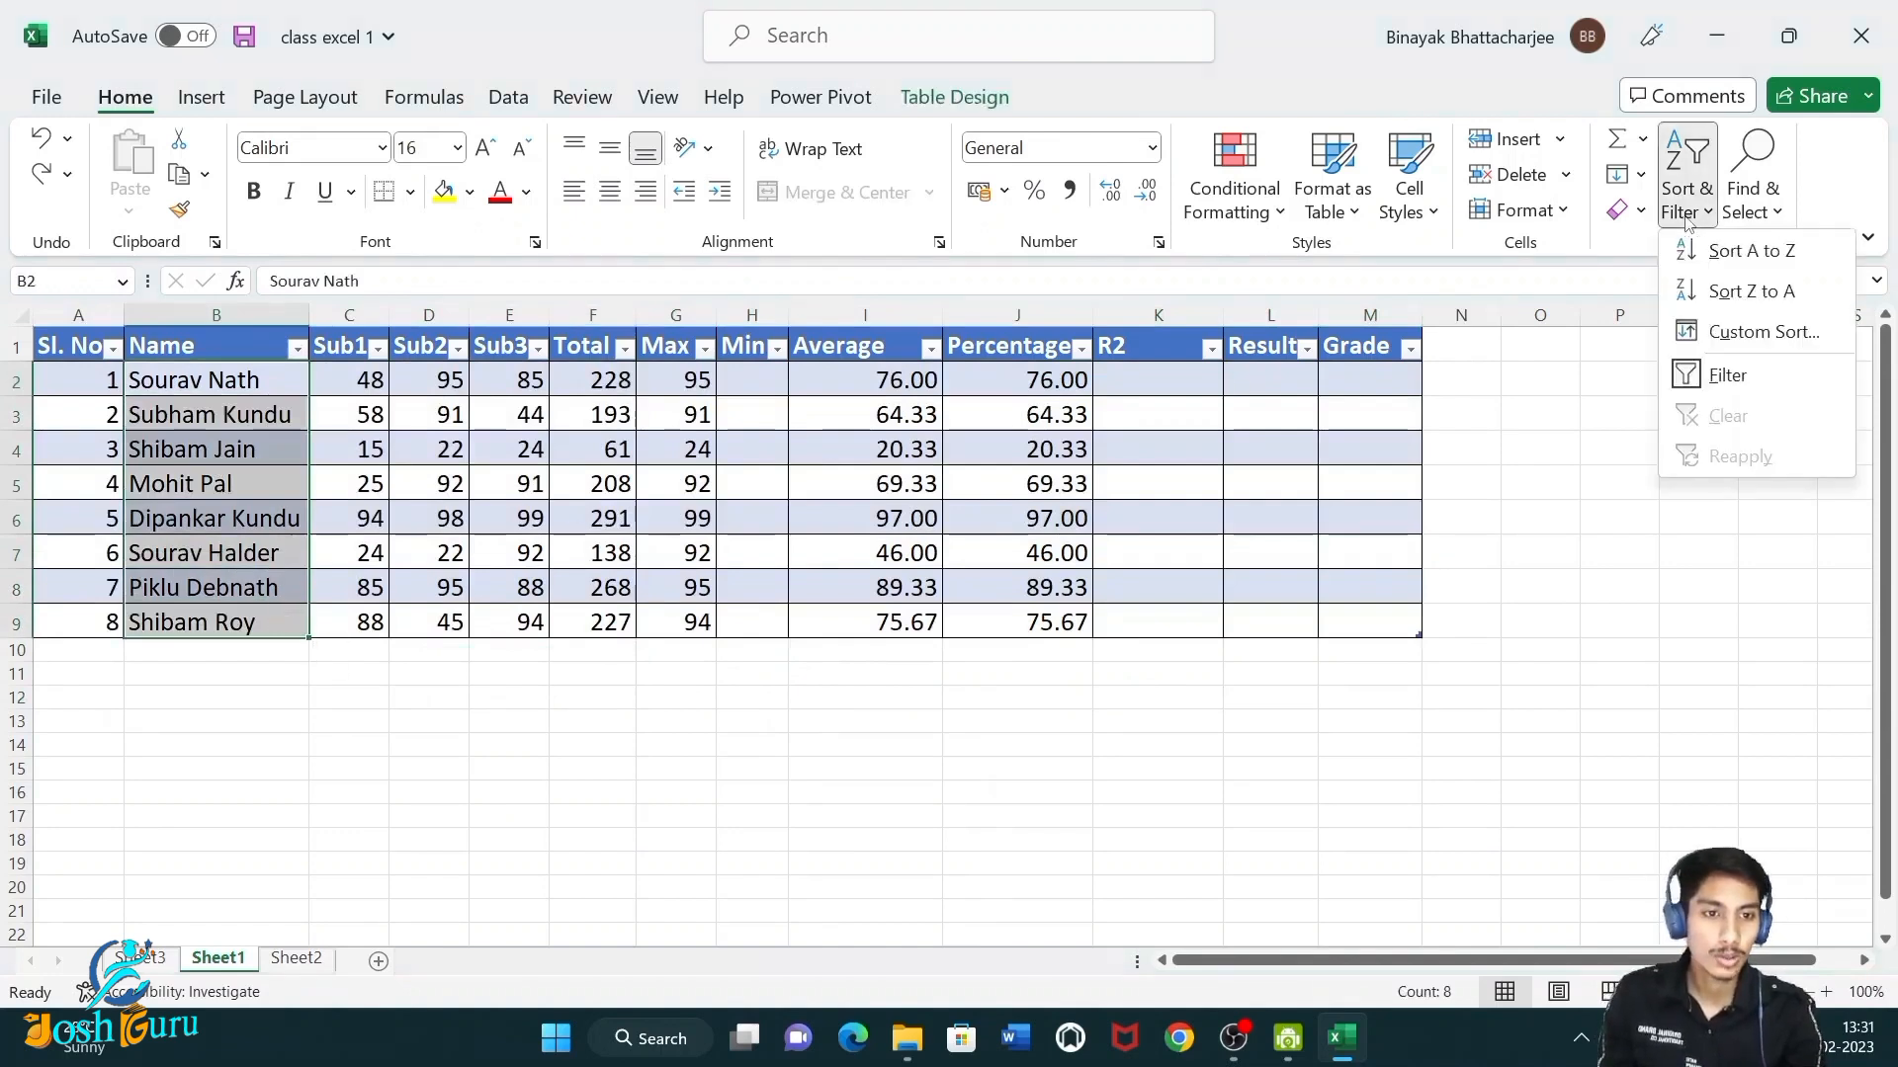
pyautogui.click(296, 347)
pyautogui.click(295, 348)
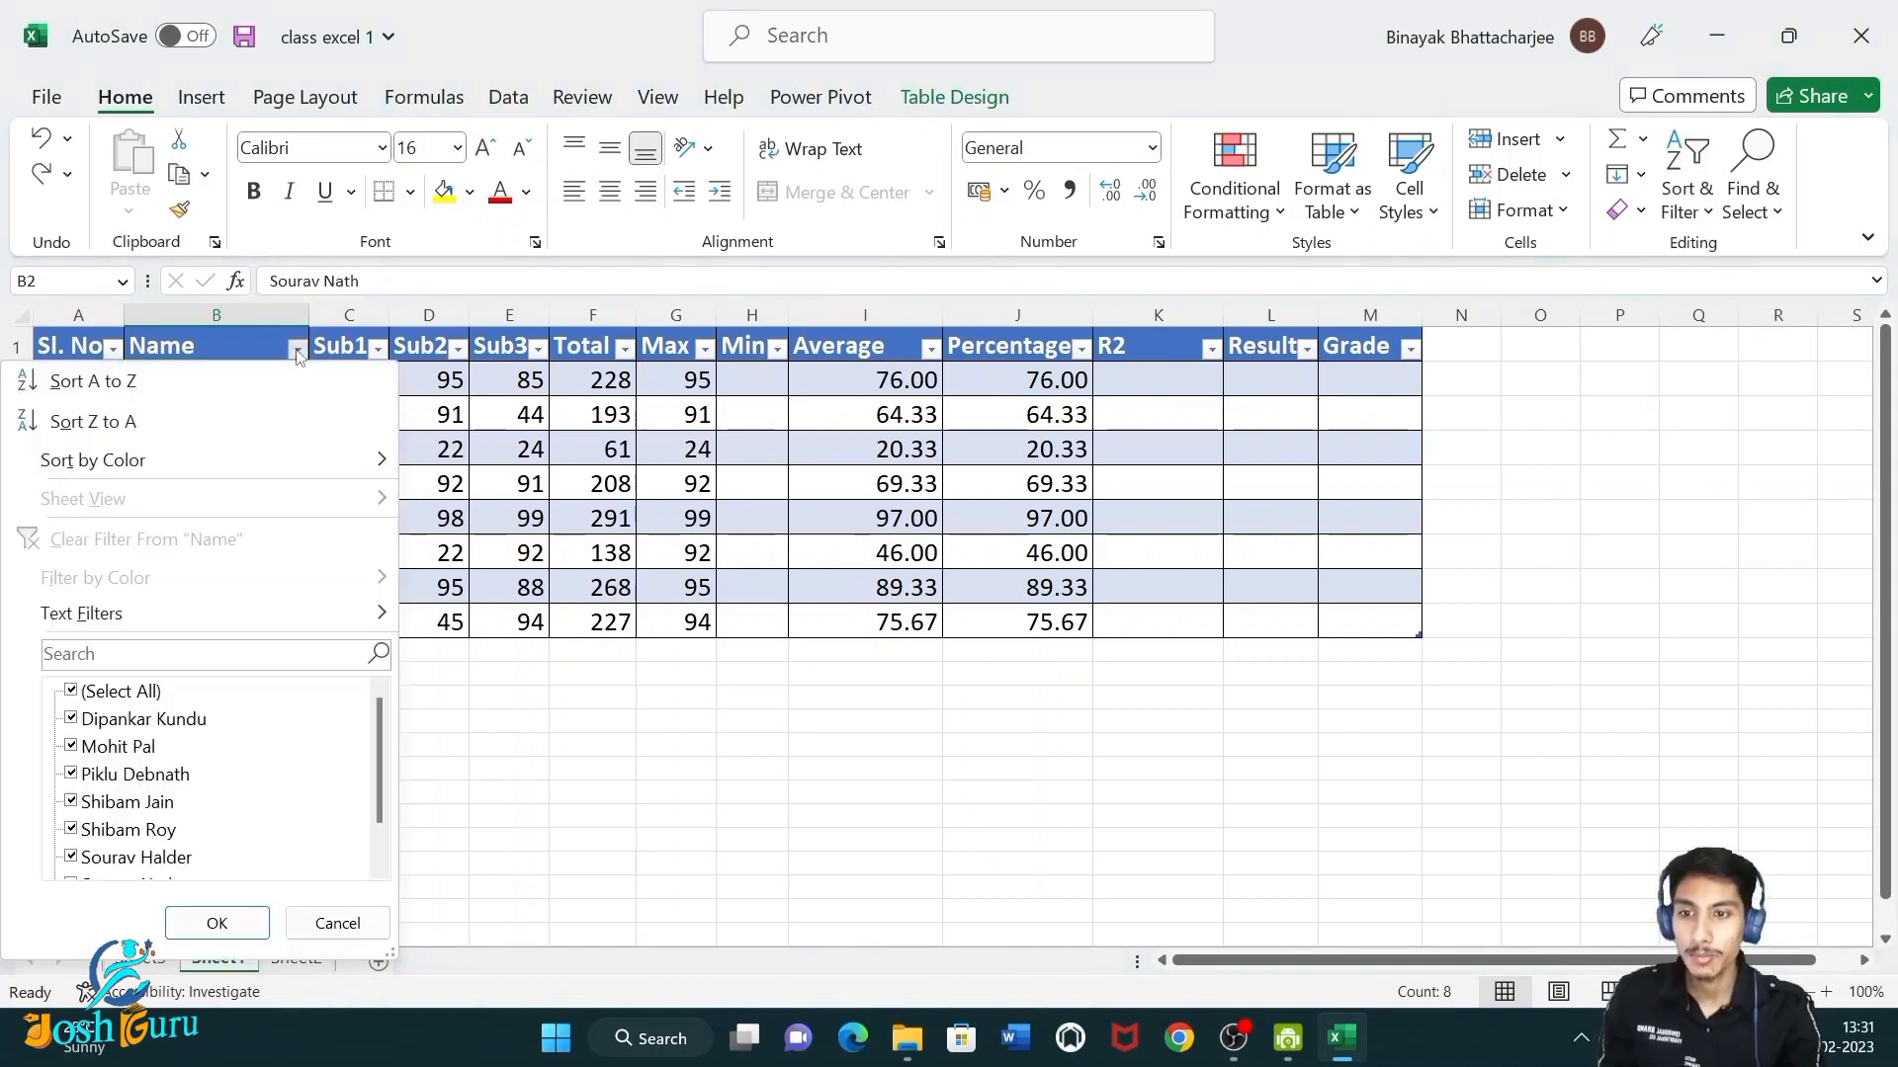
pyautogui.click(91, 425)
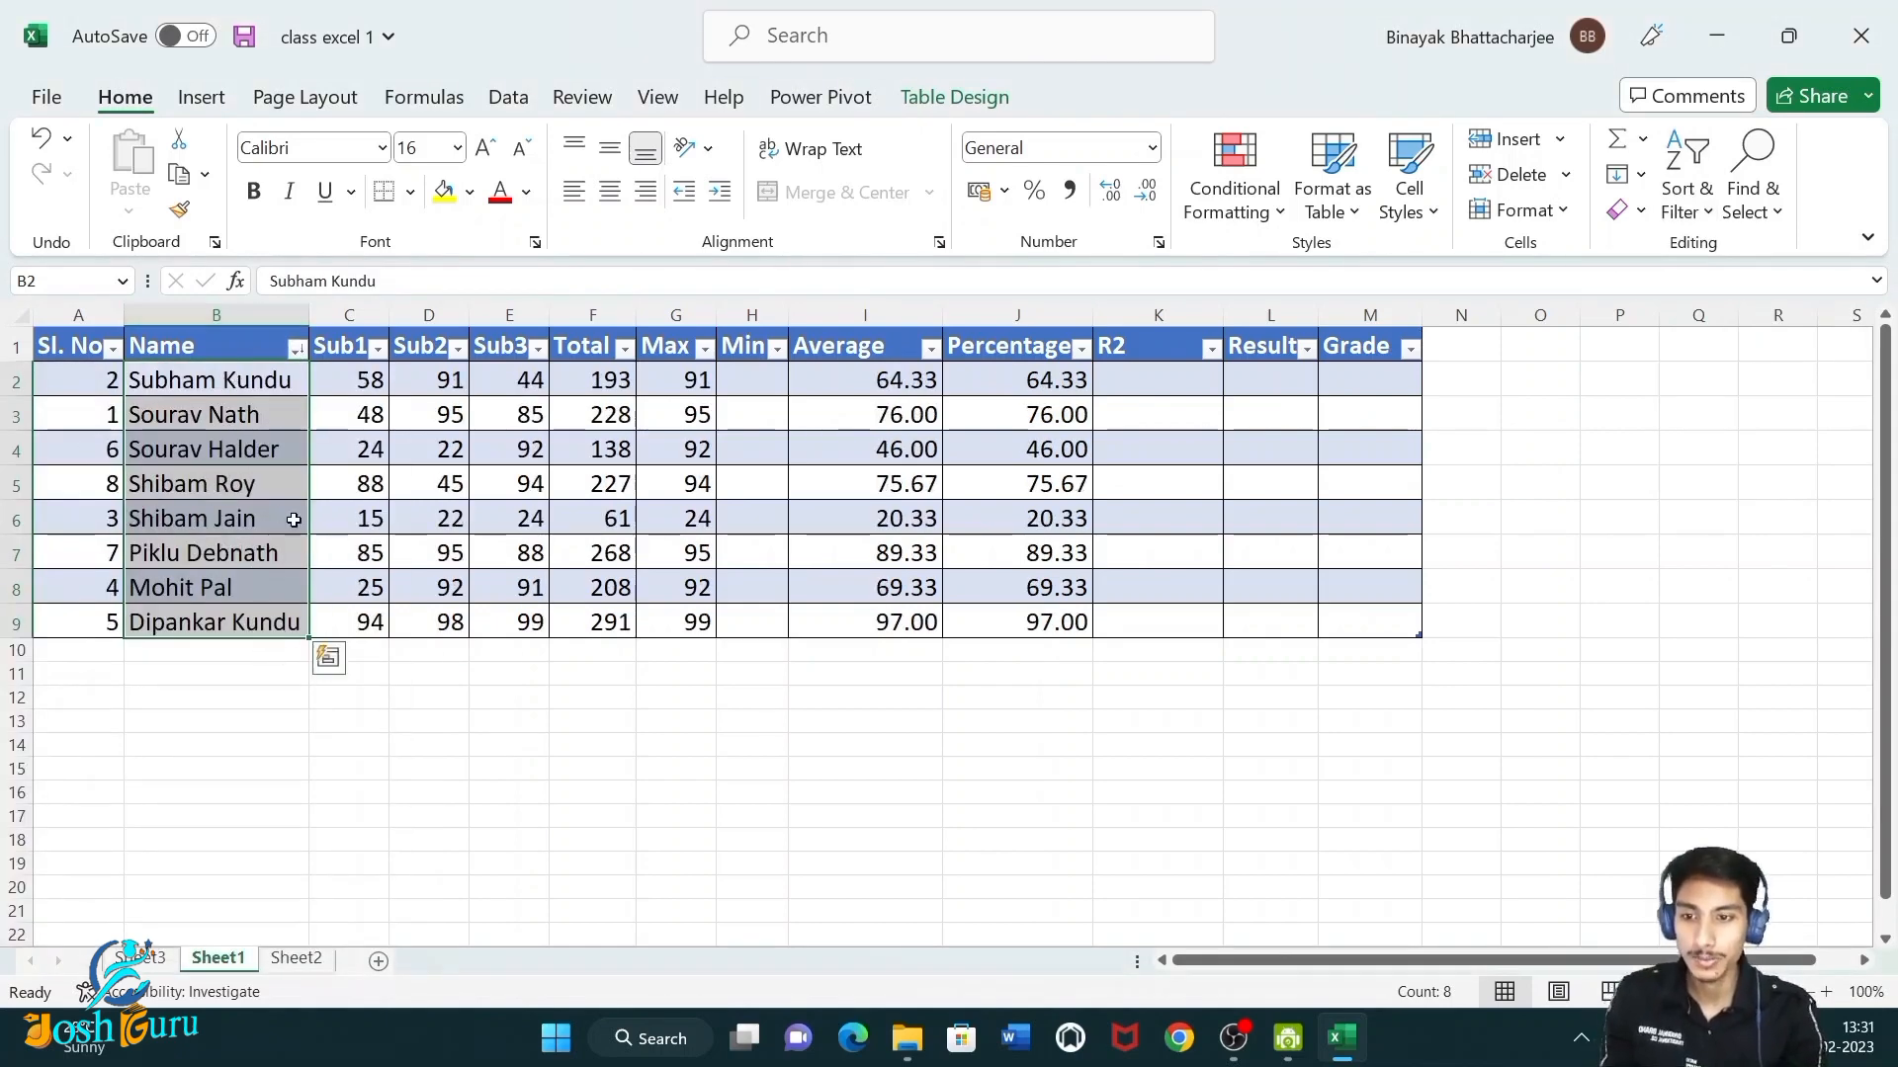
pyautogui.hotkey('ctrl', 'z')
# Examine the Sort dialog's order, custom list and sort-on options for the names, then cancel it.
pyautogui.click(325, 655)
pyautogui.click(263, 395)
pyautogui.moveTo(263, 396); pyautogui.dragTo(271, 619)
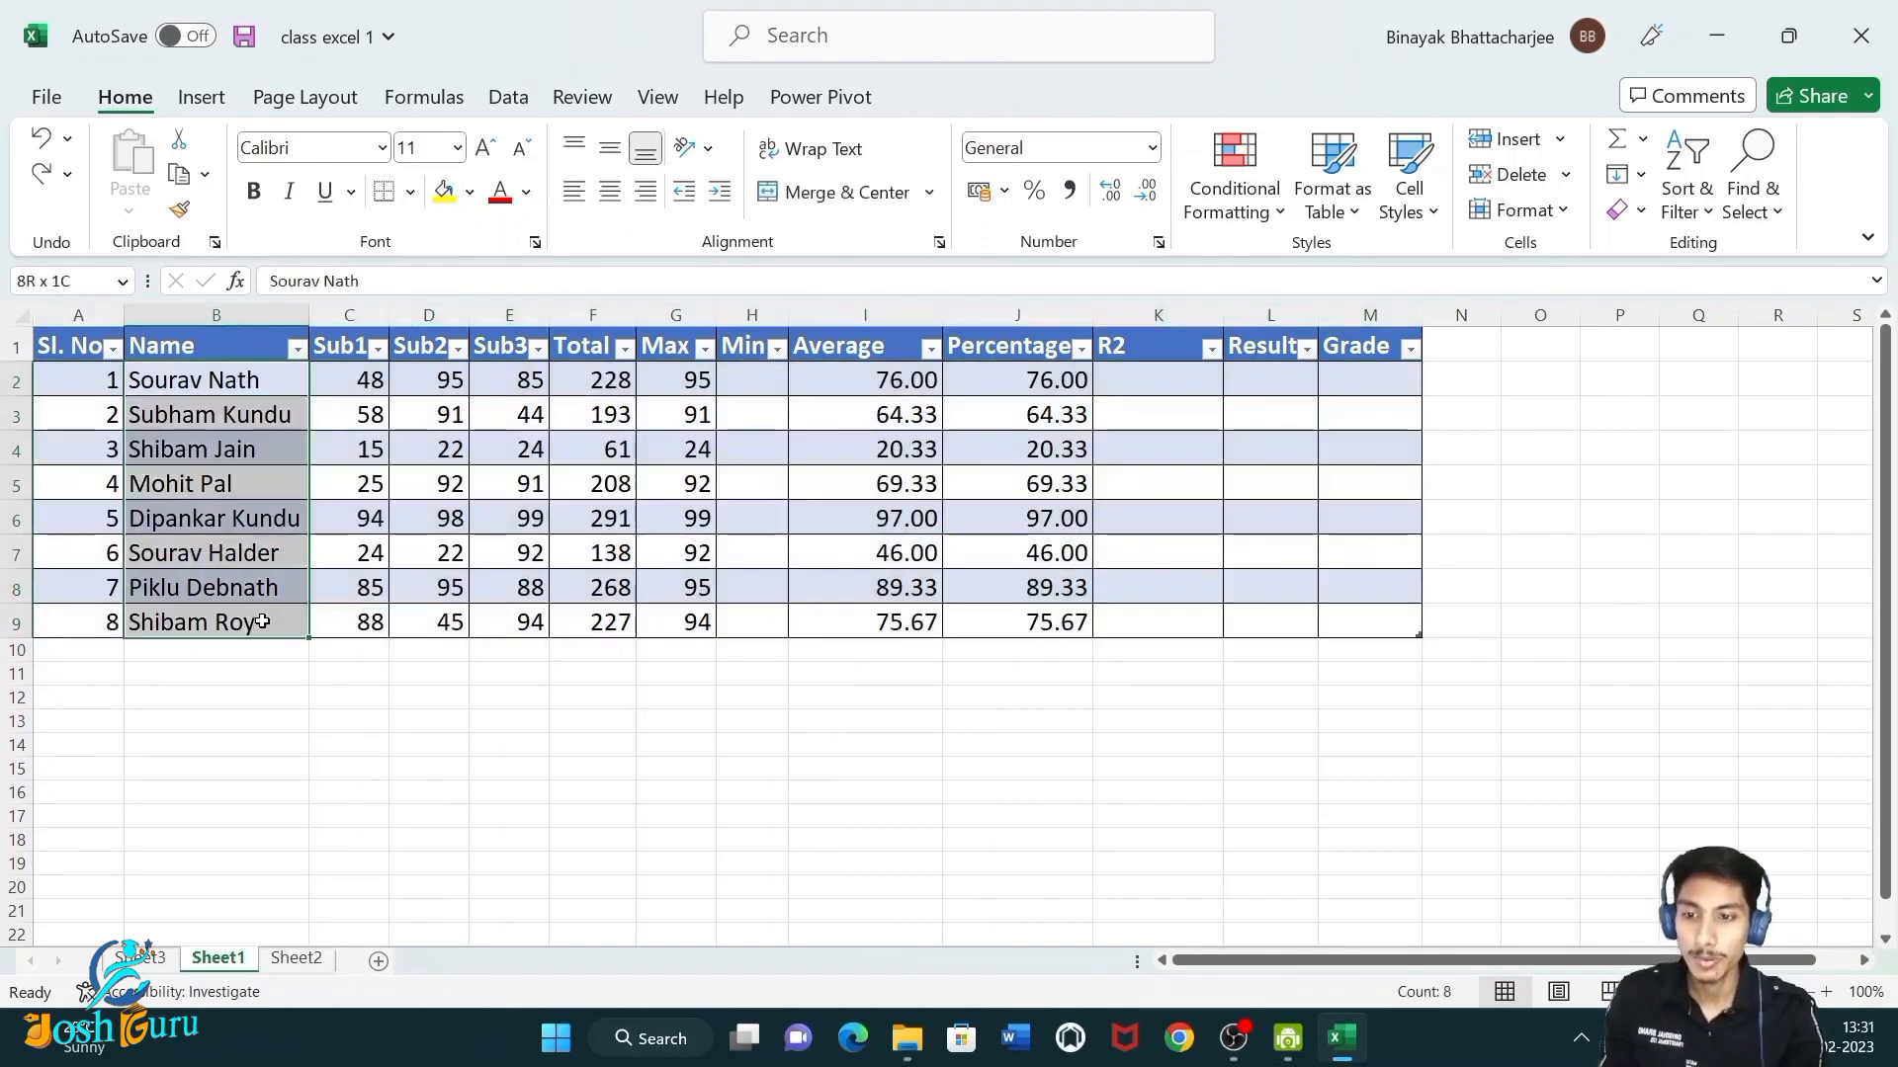
pyautogui.click(506, 98)
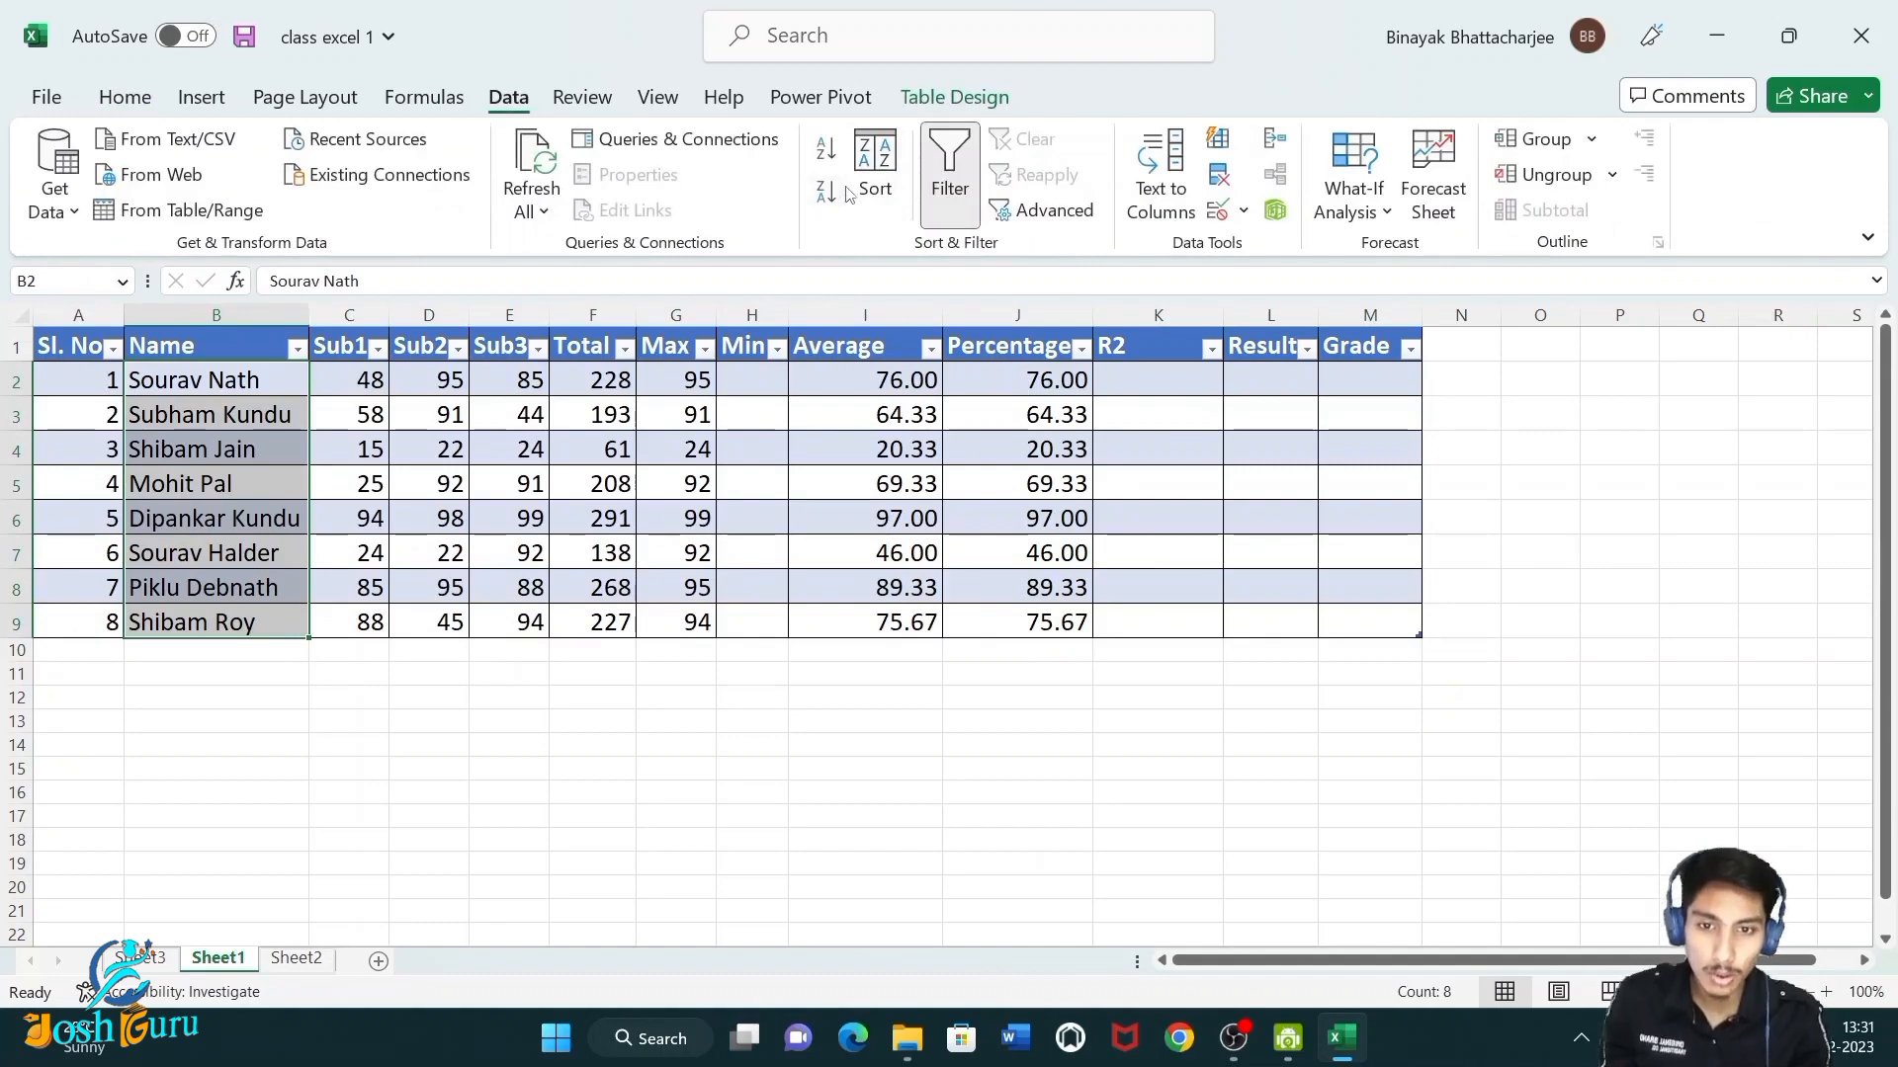
pyautogui.click(889, 181)
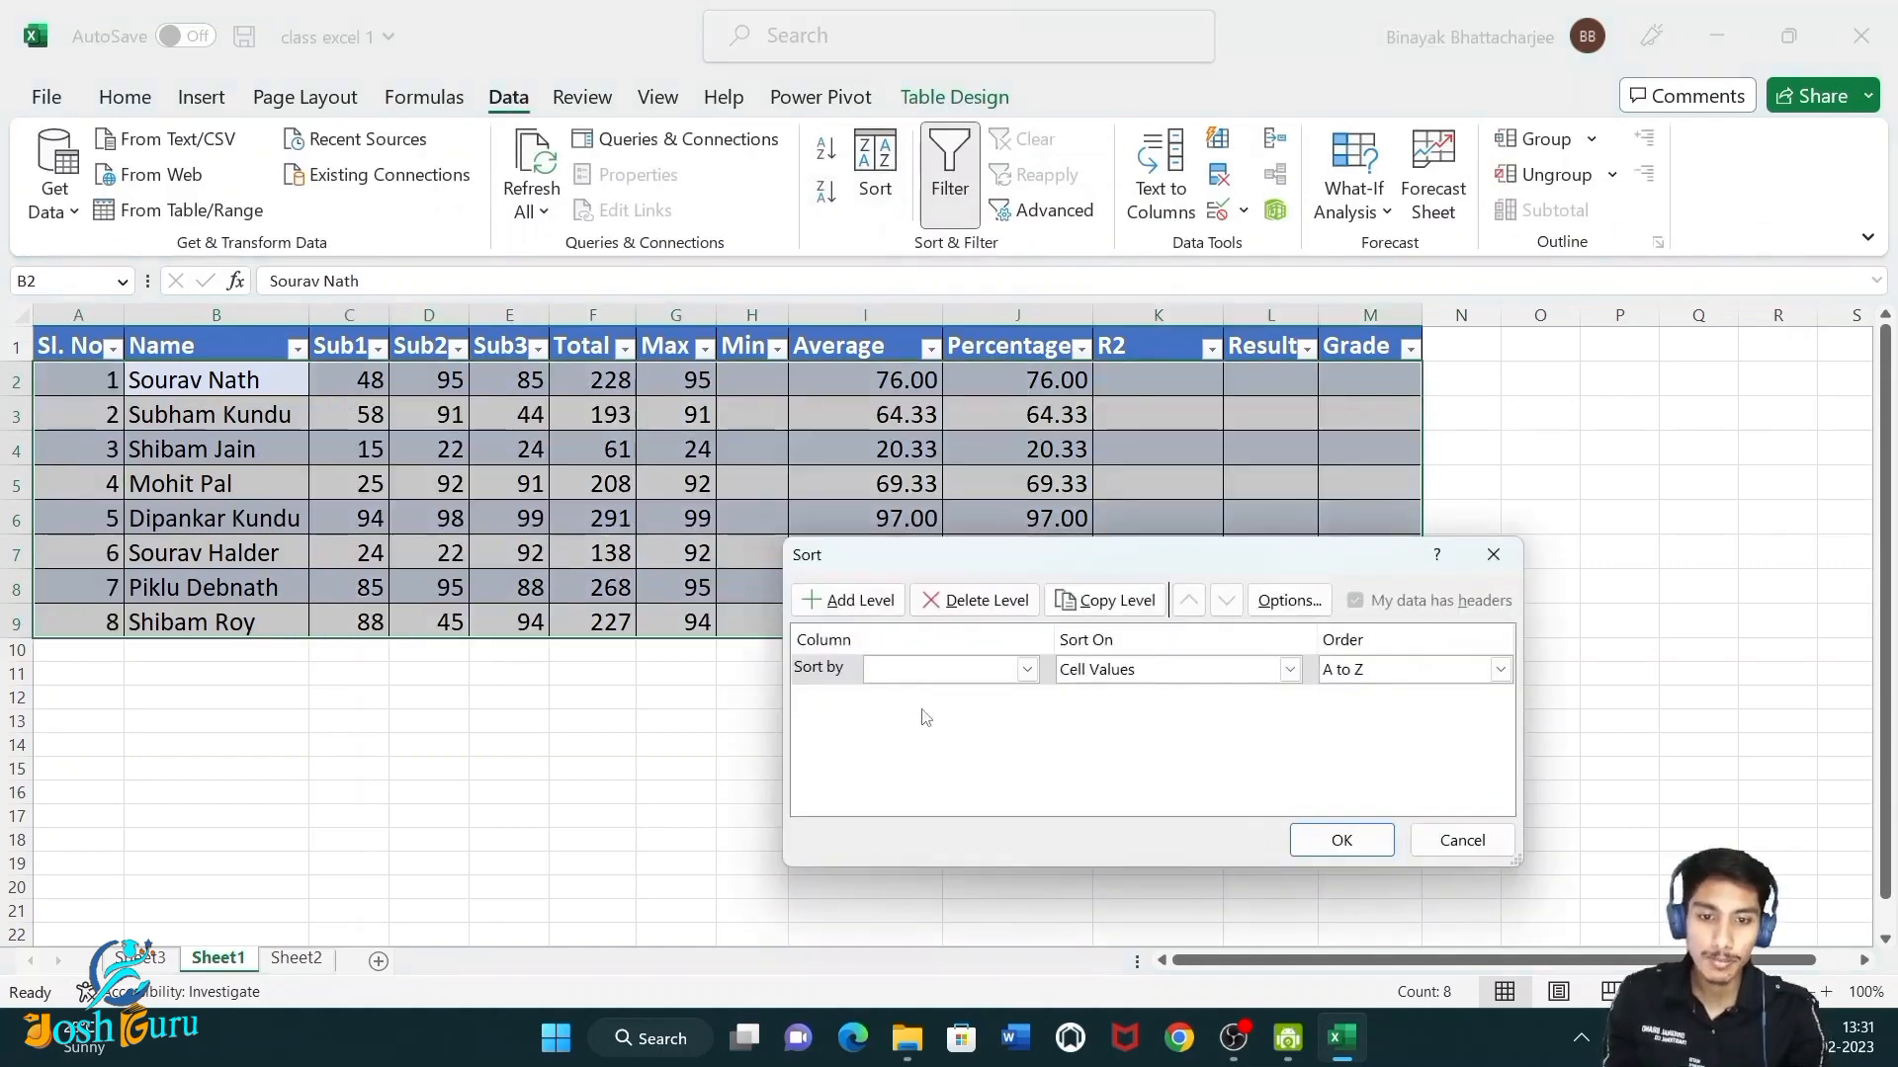
pyautogui.moveTo(921, 574); pyautogui.dragTo(1121, 492)
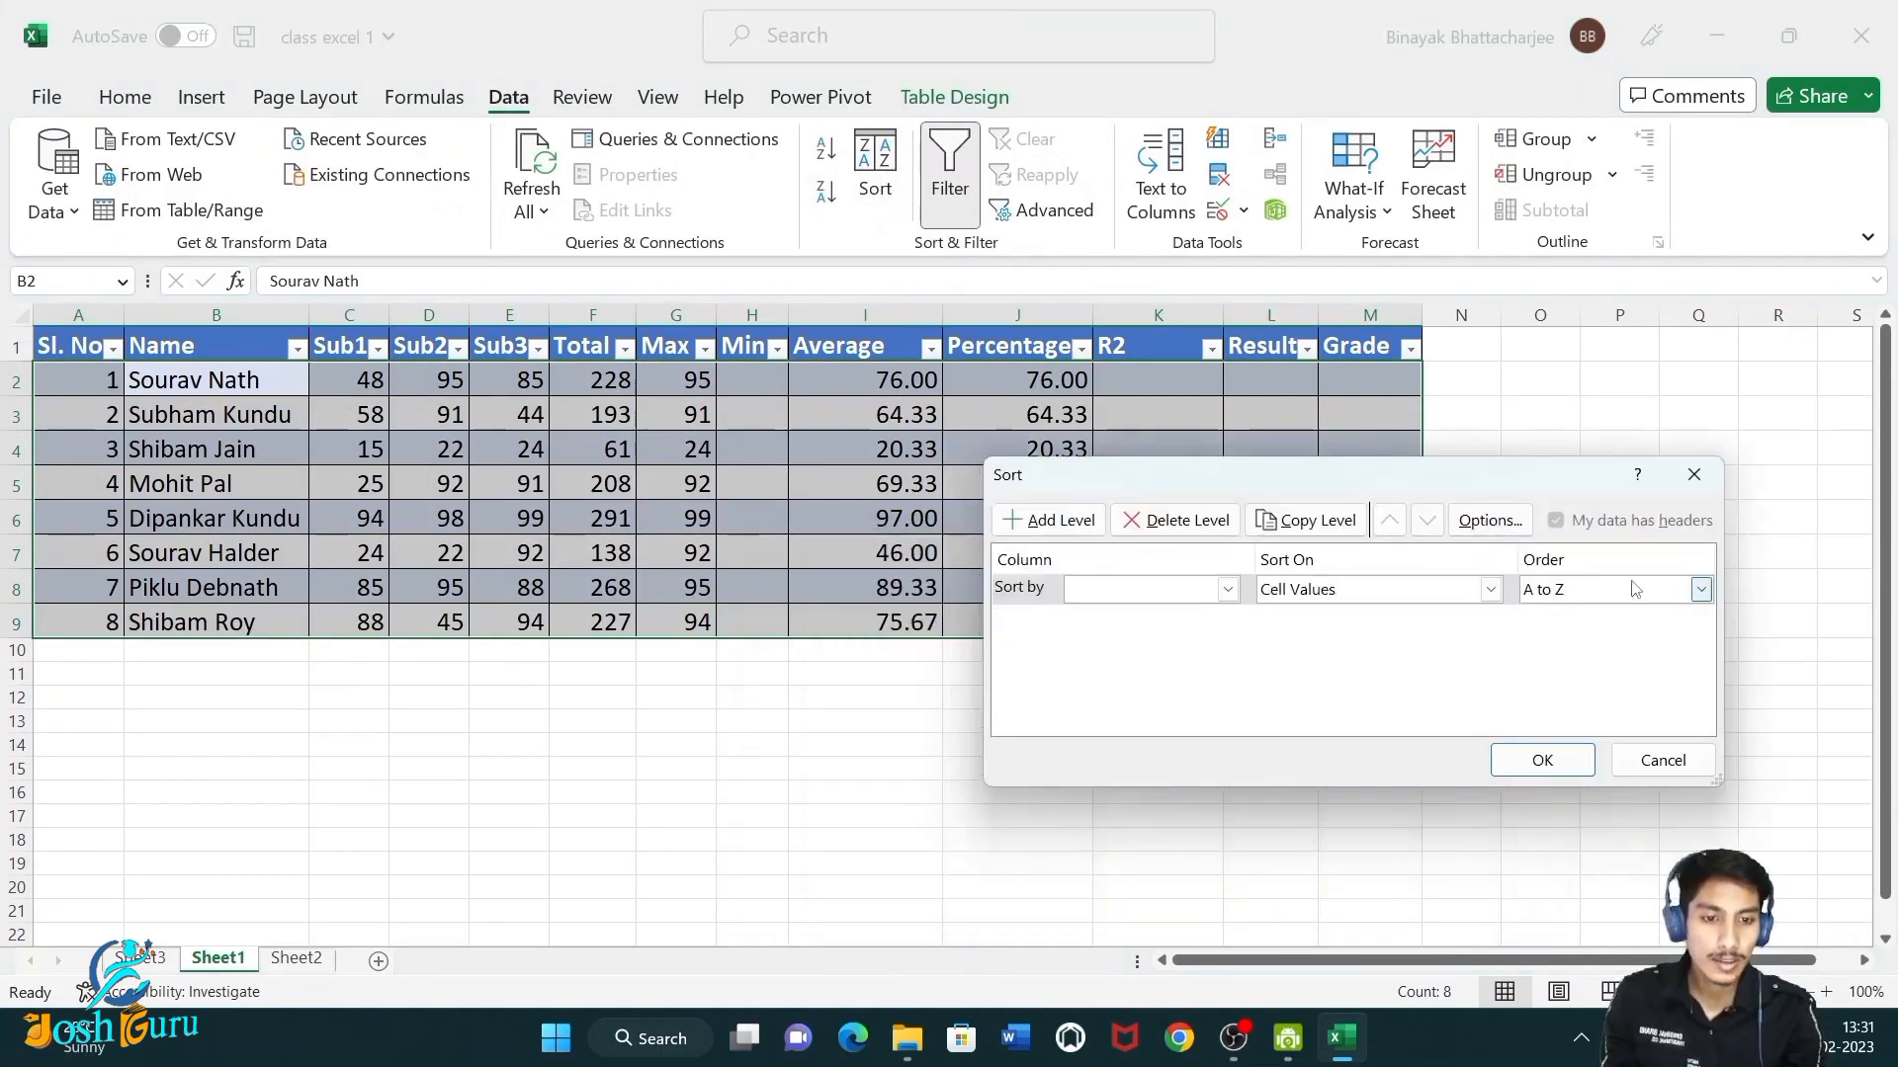
pyautogui.click(1700, 591)
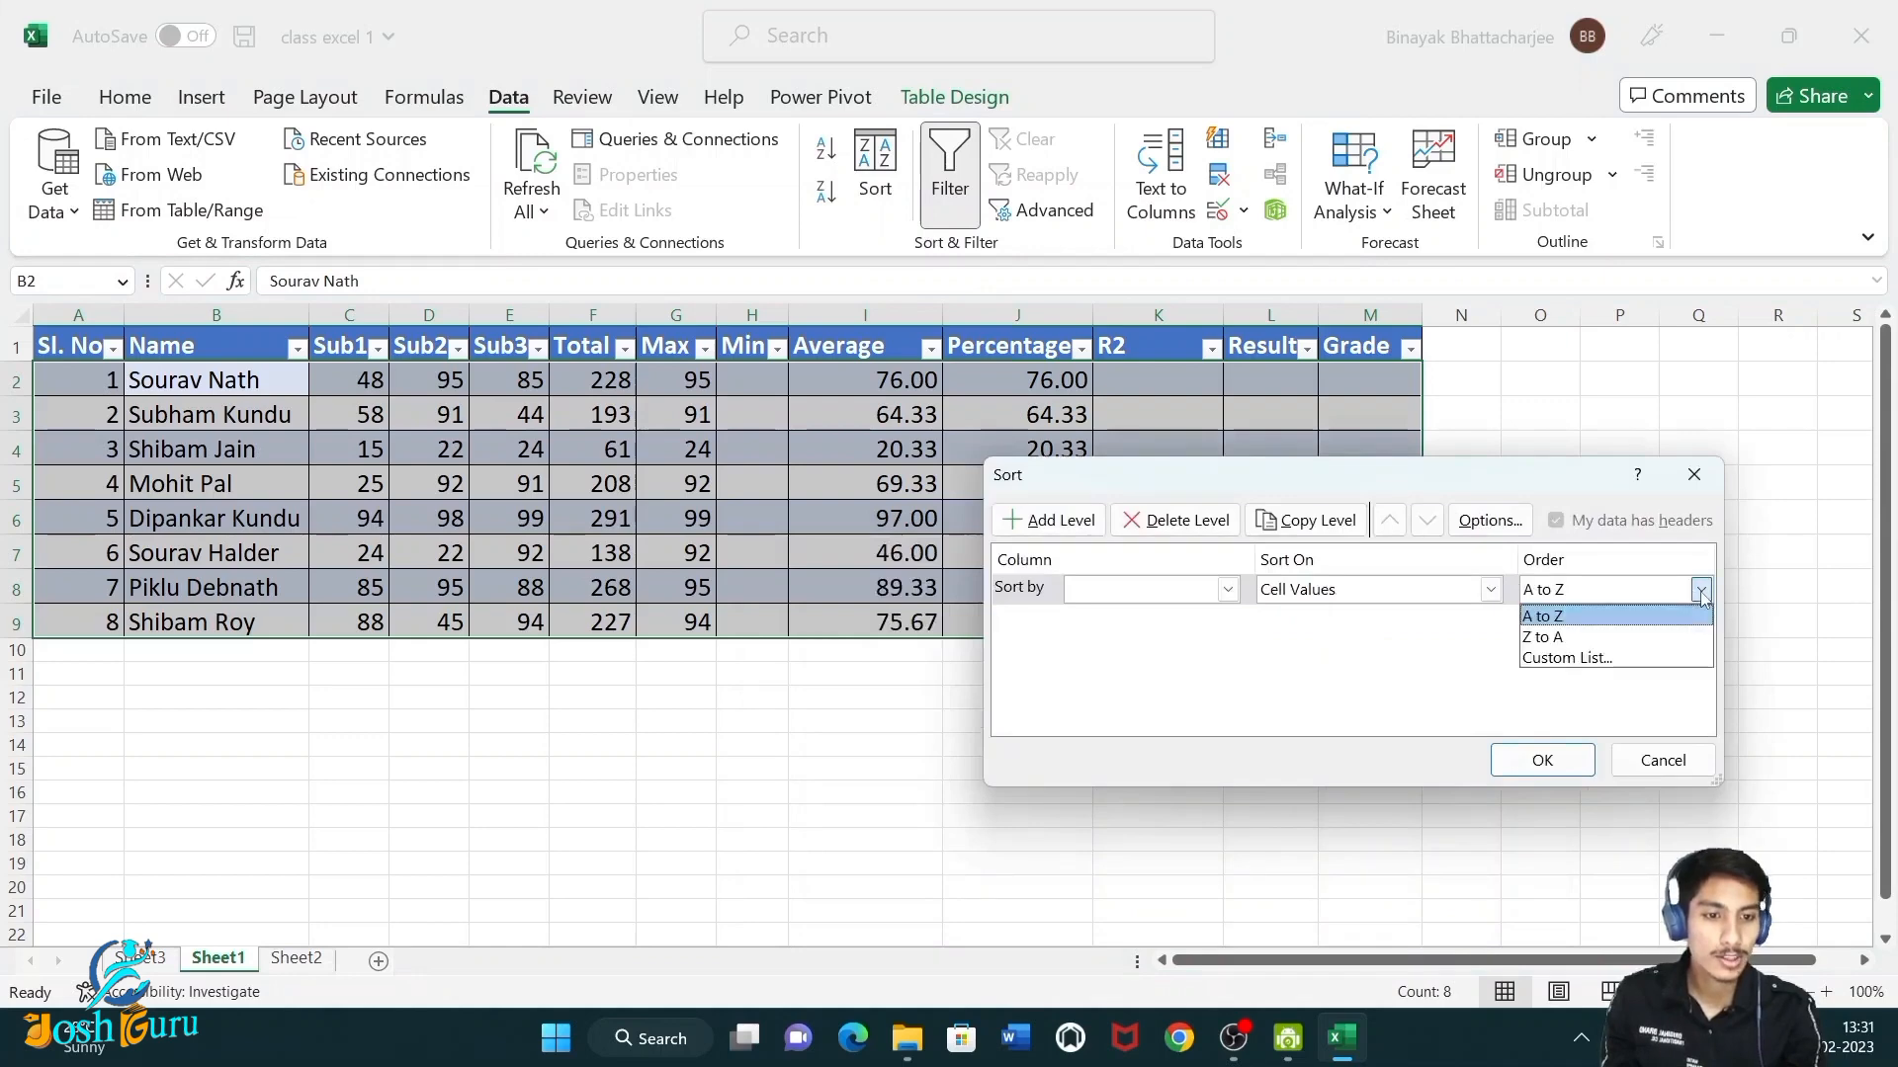
pyautogui.click(1671, 657)
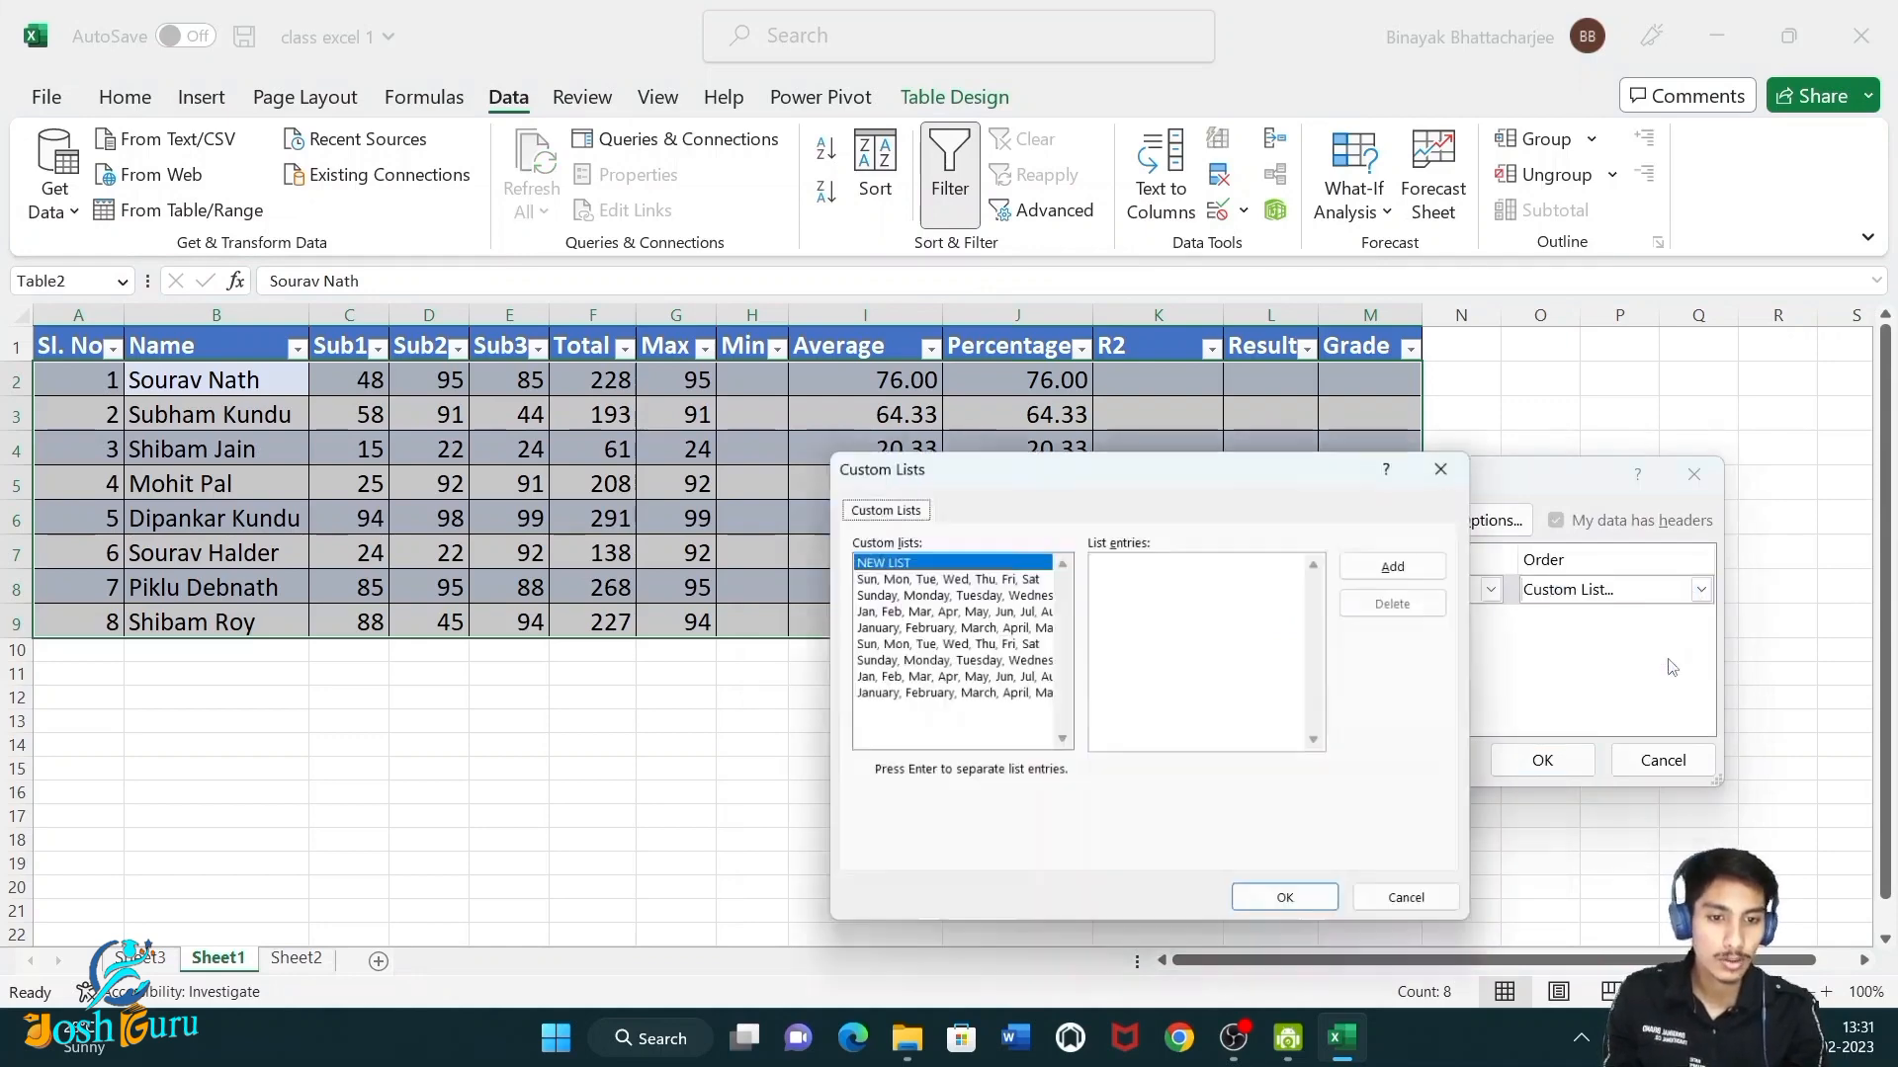
pyautogui.click(1421, 901)
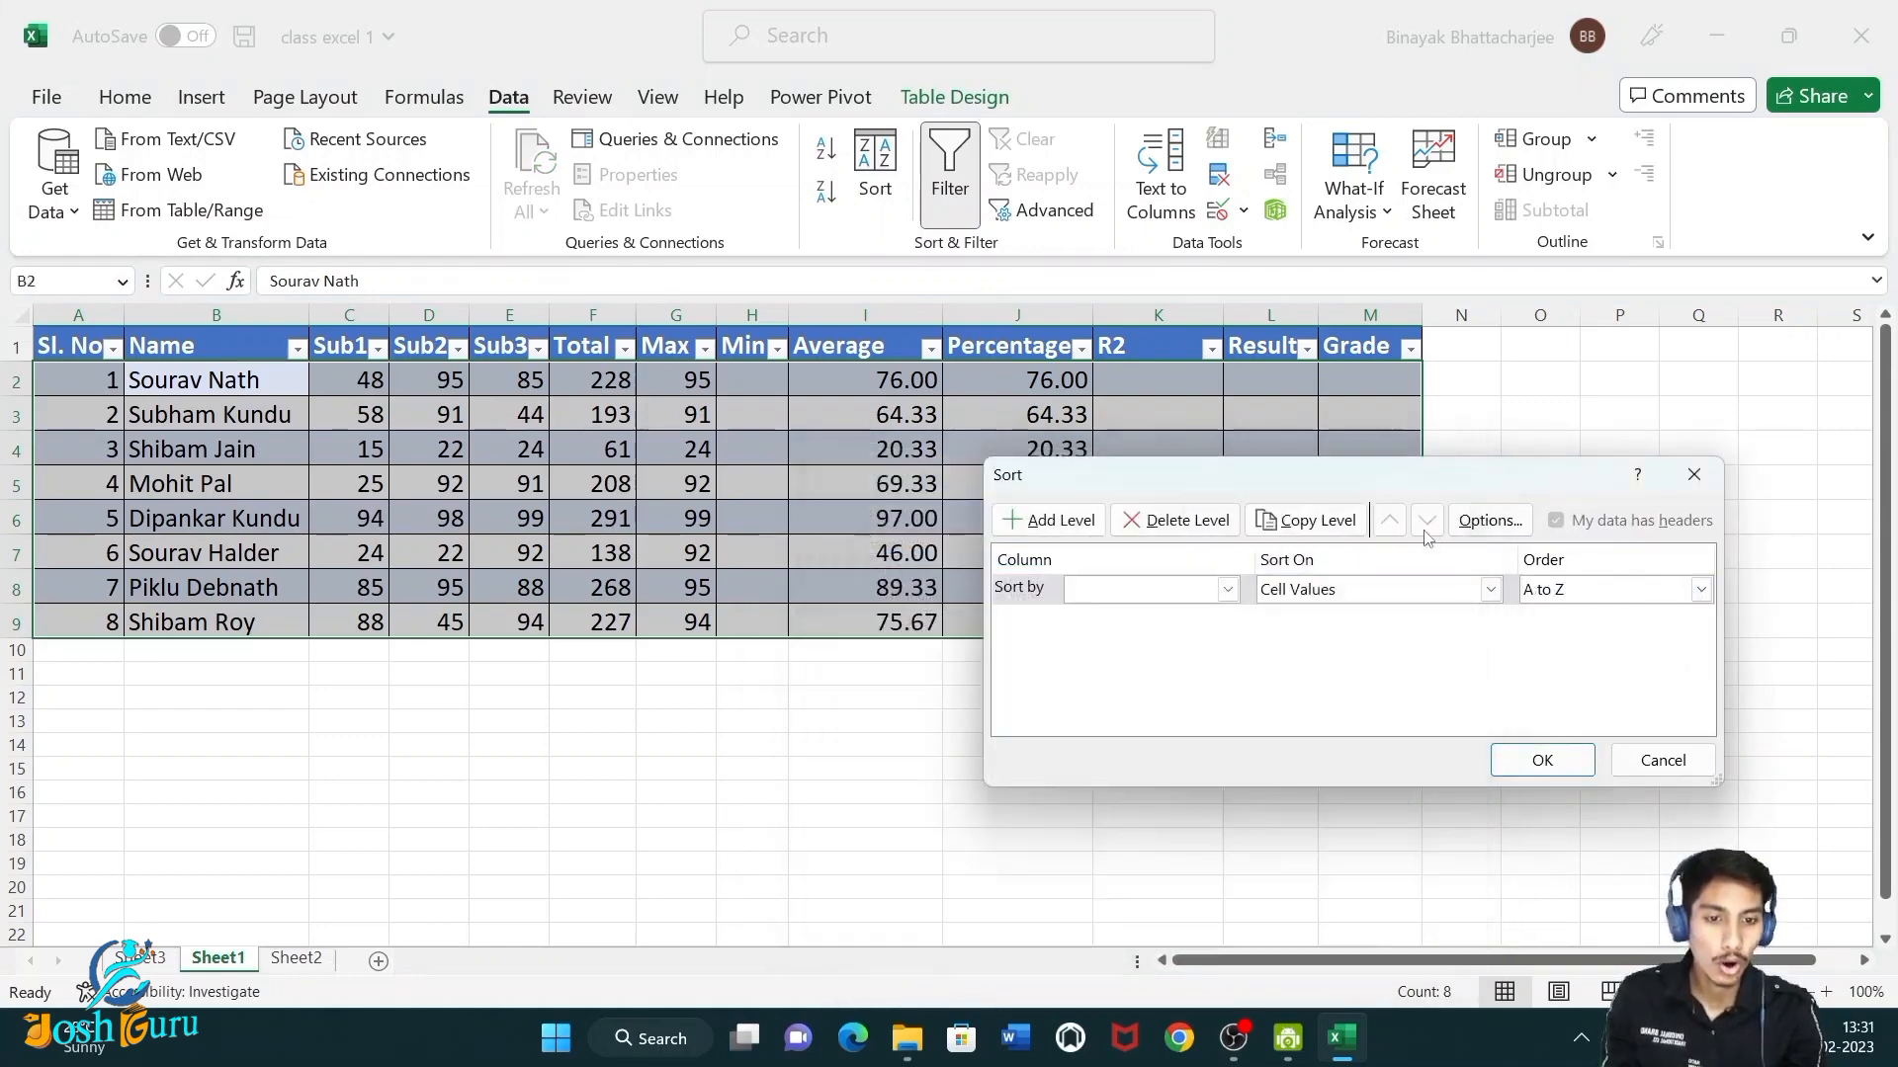
pyautogui.click(1490, 589)
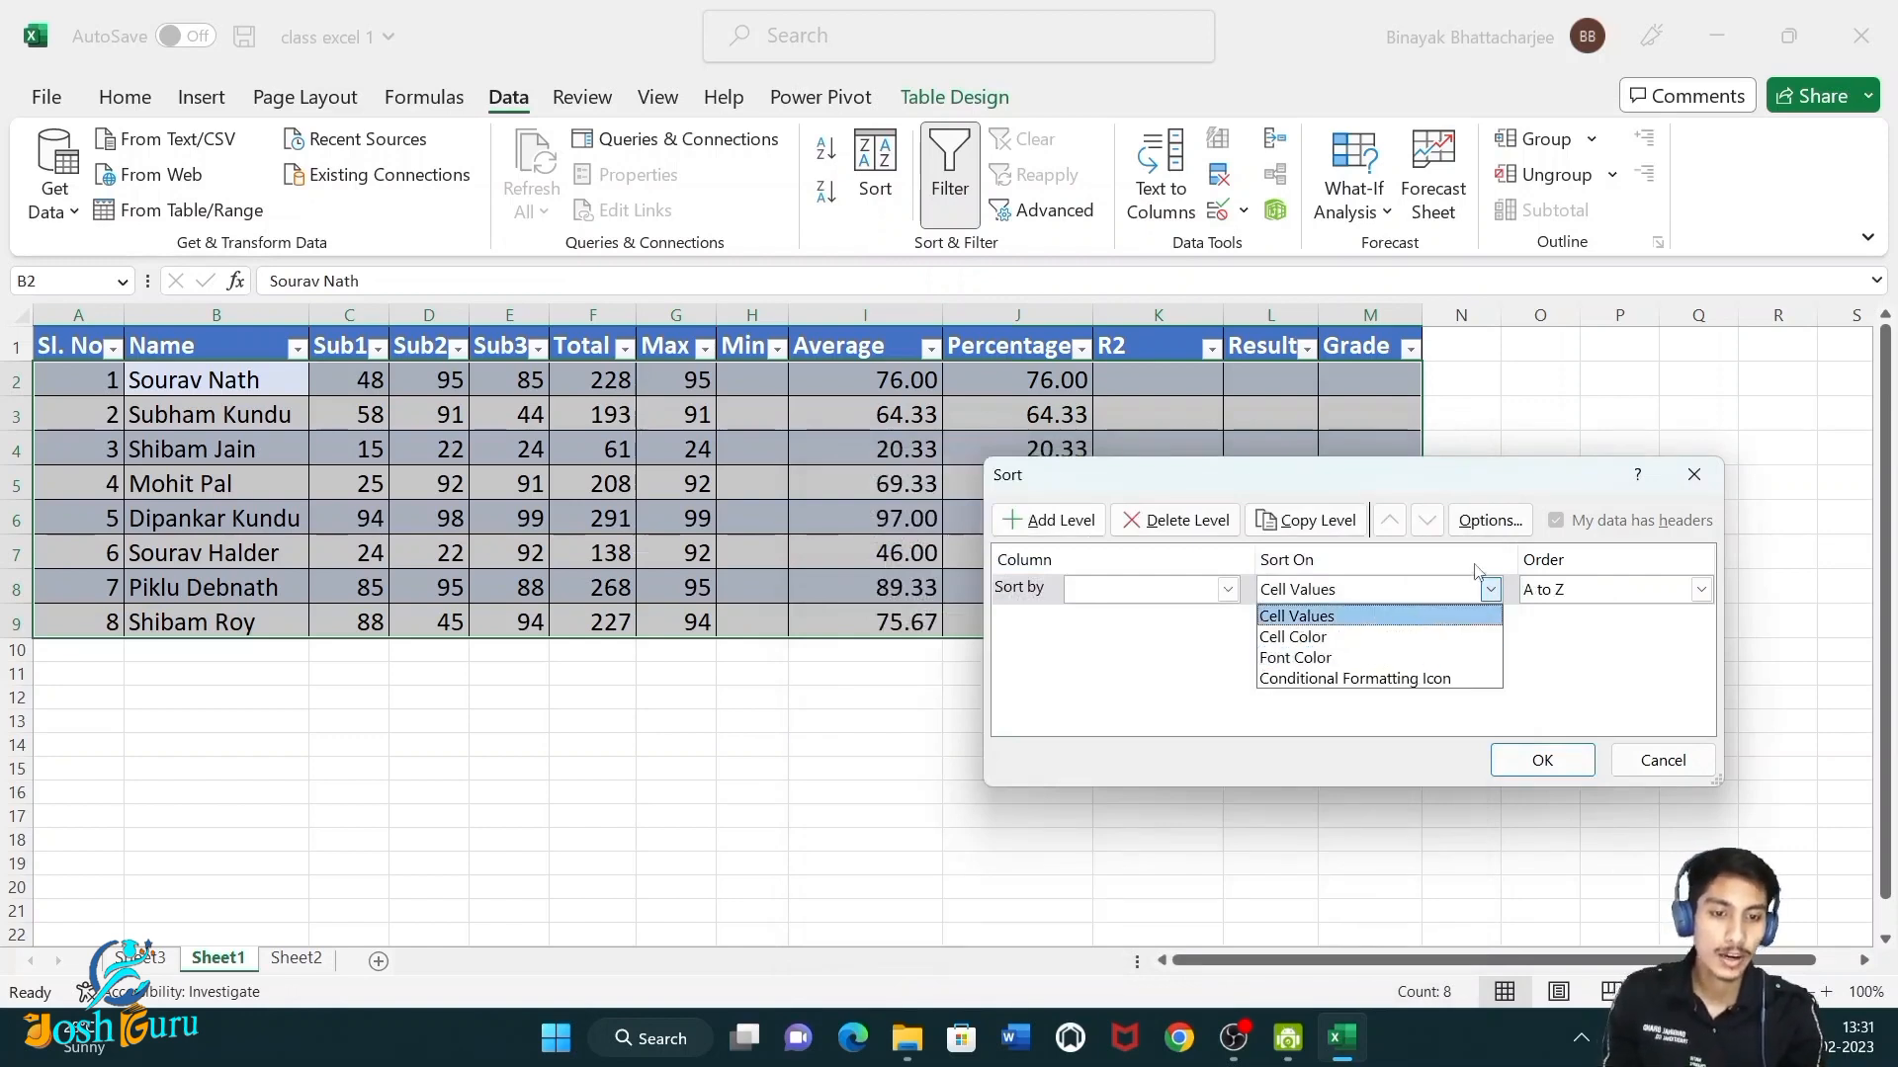
pyautogui.click(1490, 589)
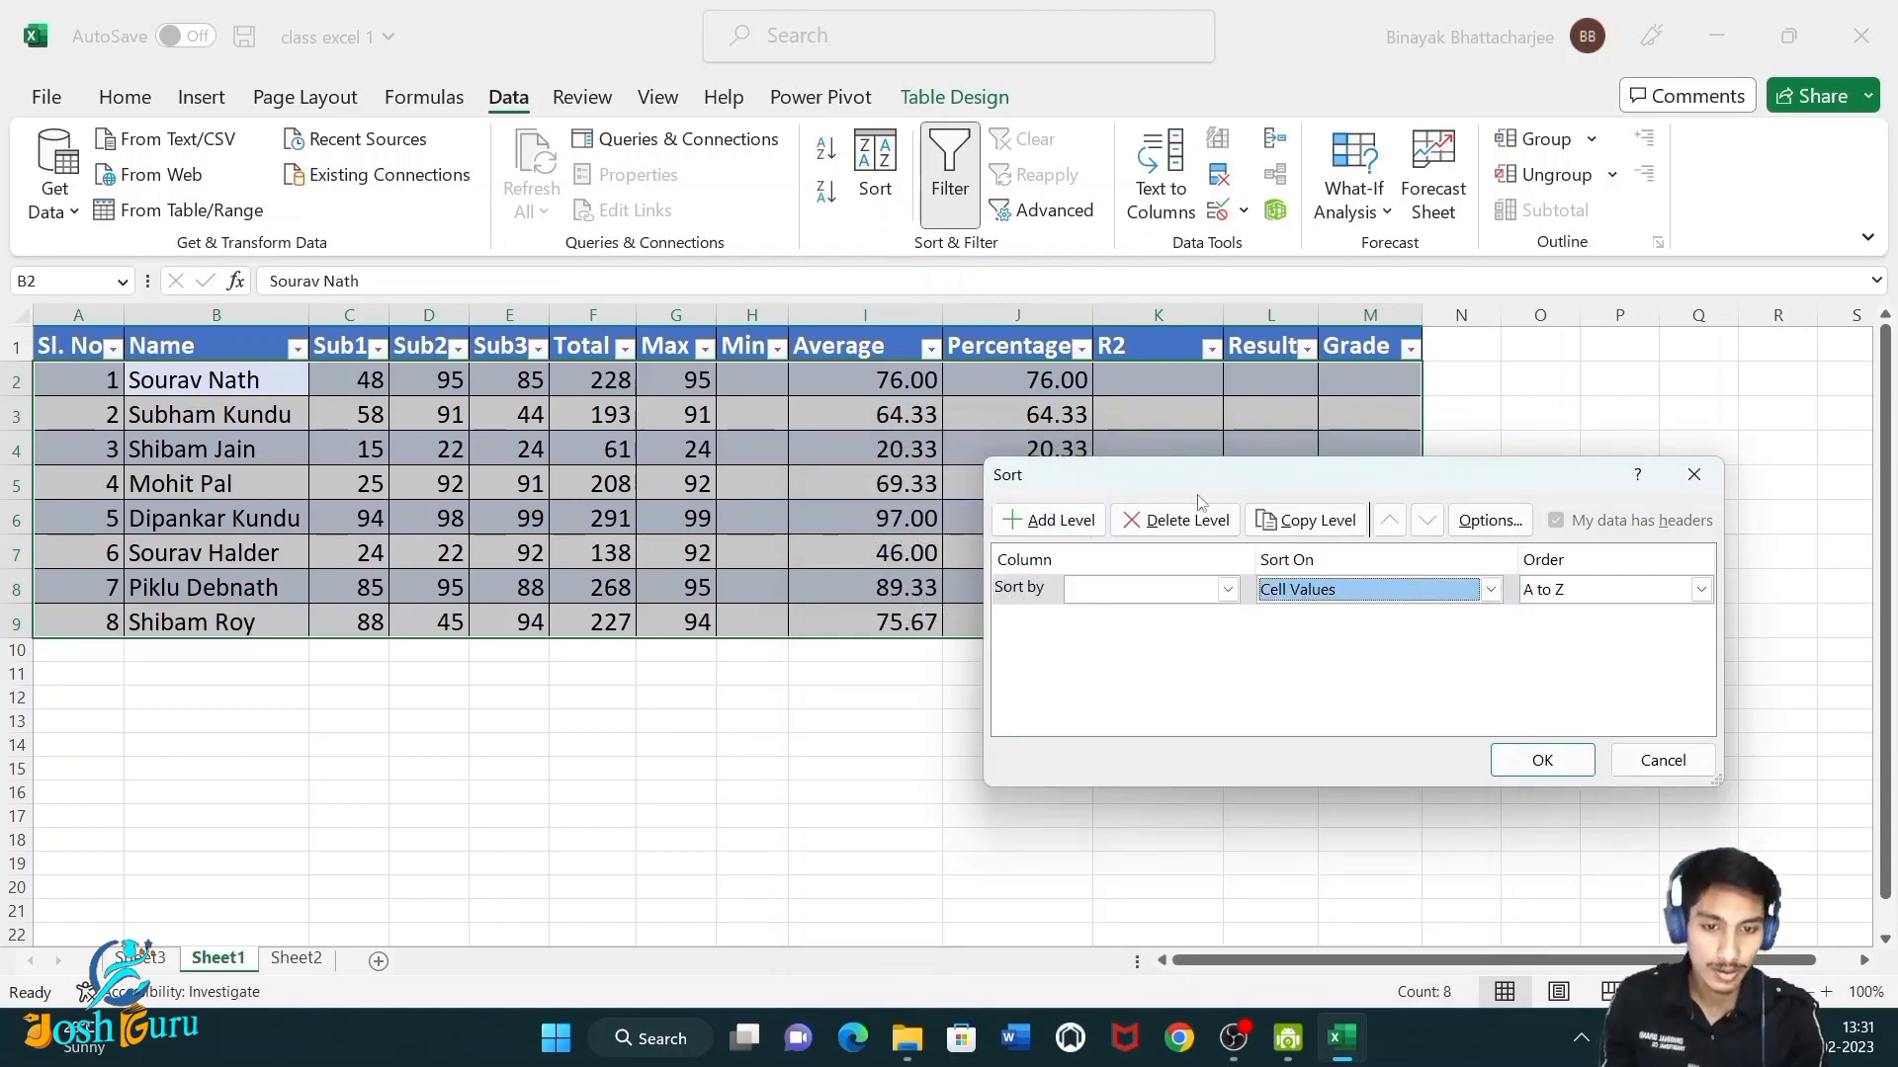
pyautogui.click(1660, 761)
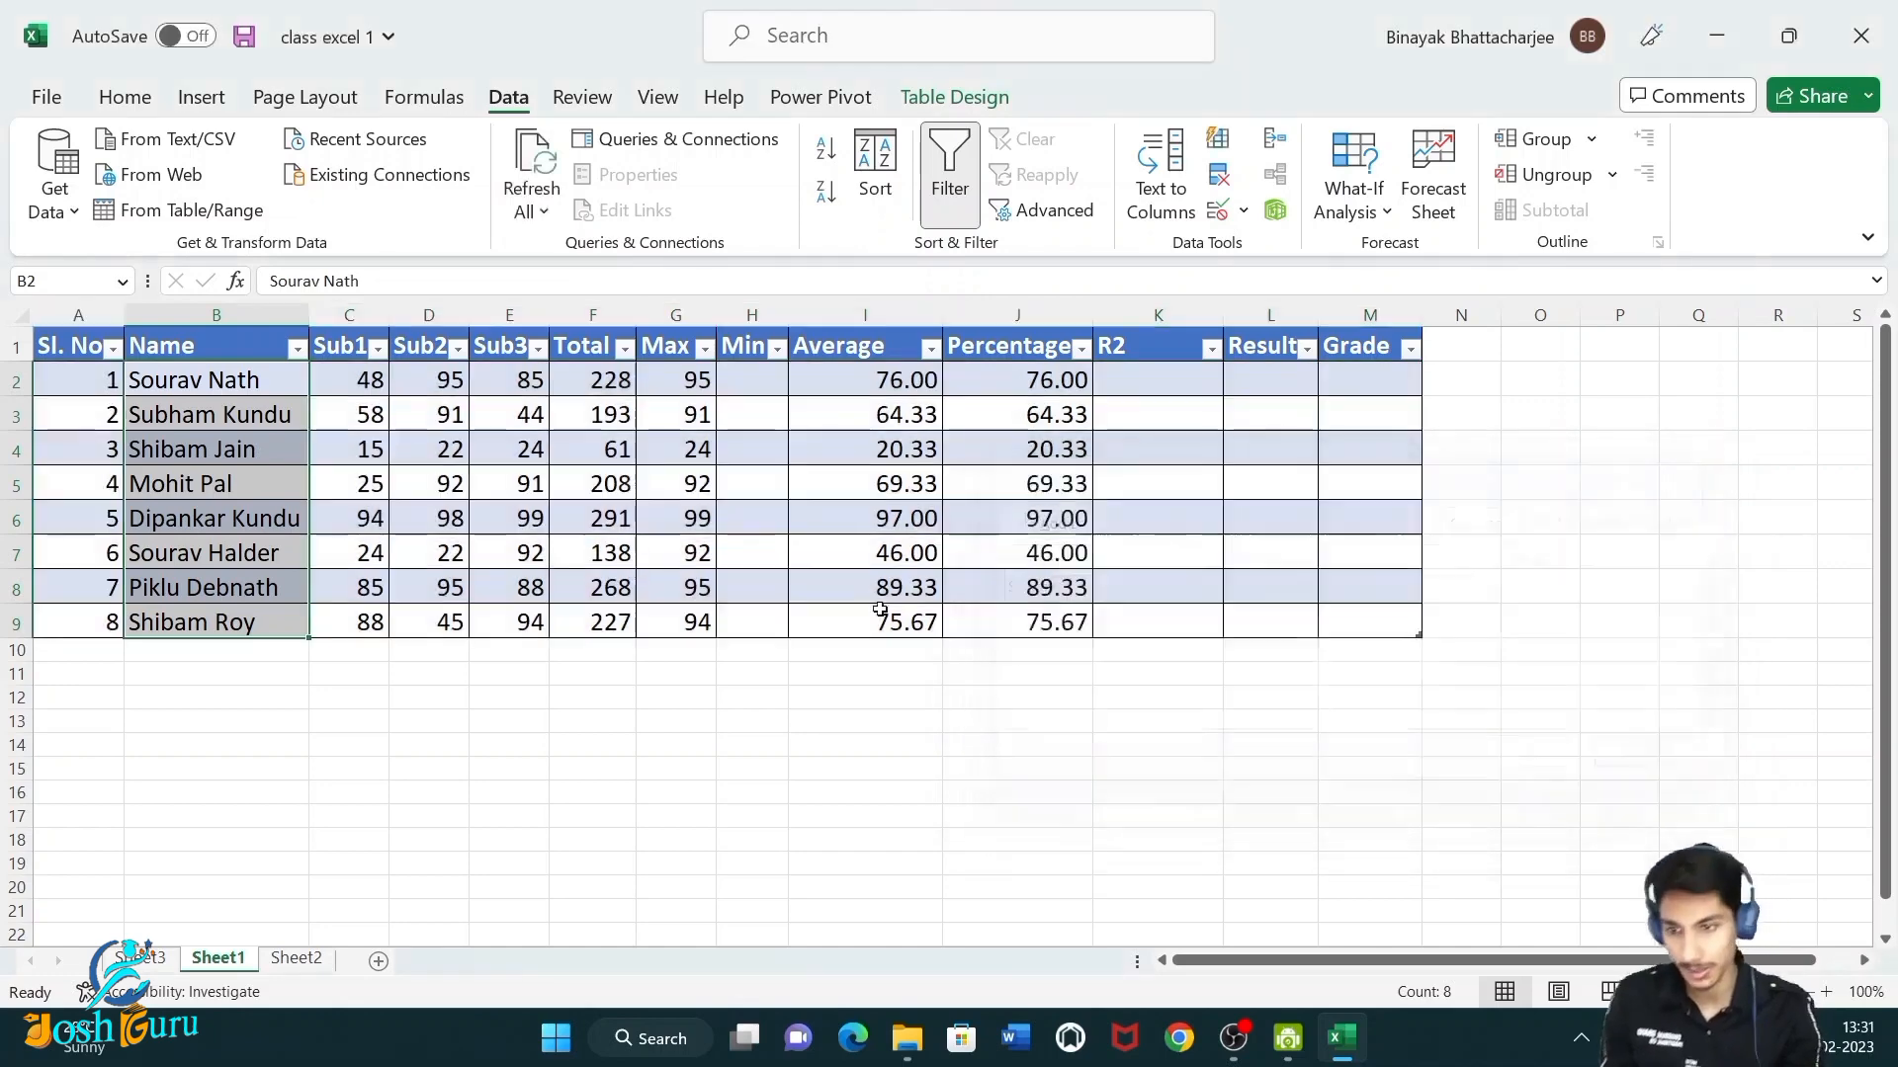
# Open the Name column's filter menu and examine its Text Filters options, then close the menu.
pyautogui.click(298, 349)
pyautogui.moveTo(153, 474)
pyautogui.click(297, 349)
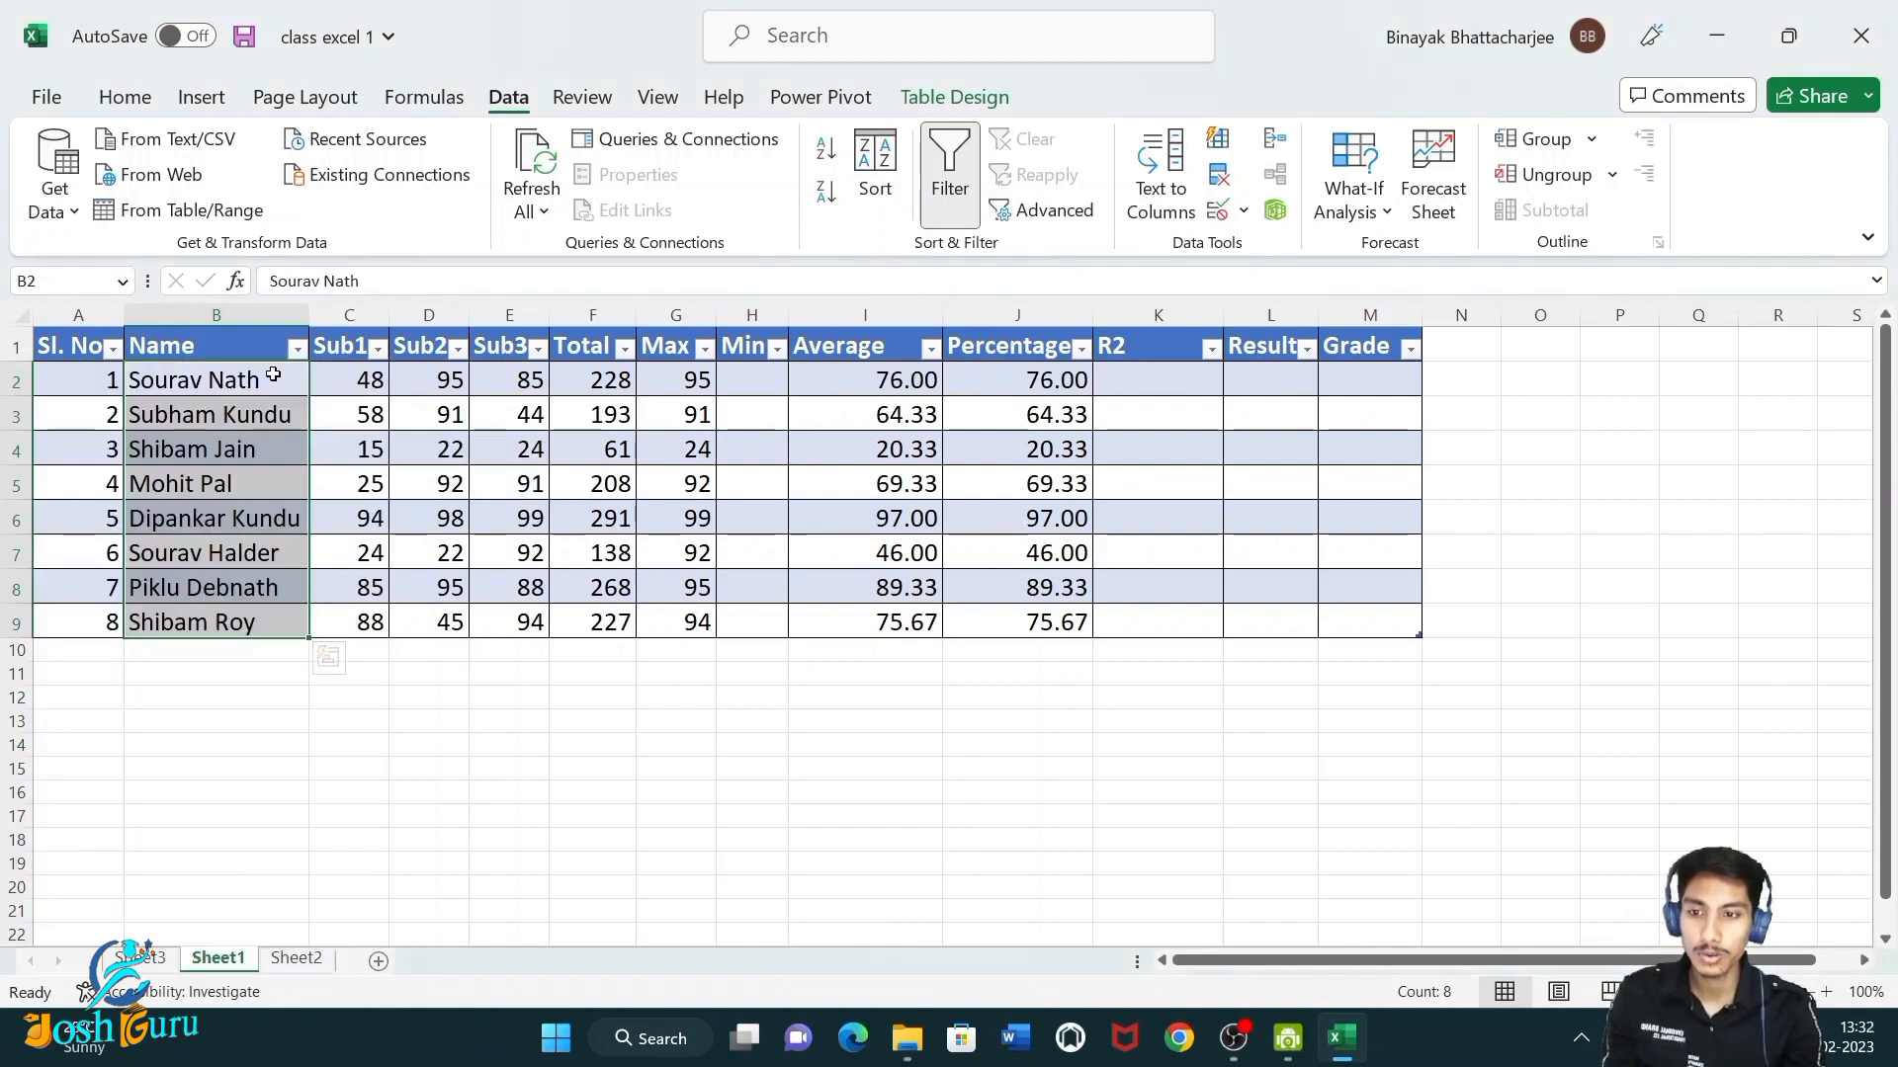
pyautogui.click(298, 352)
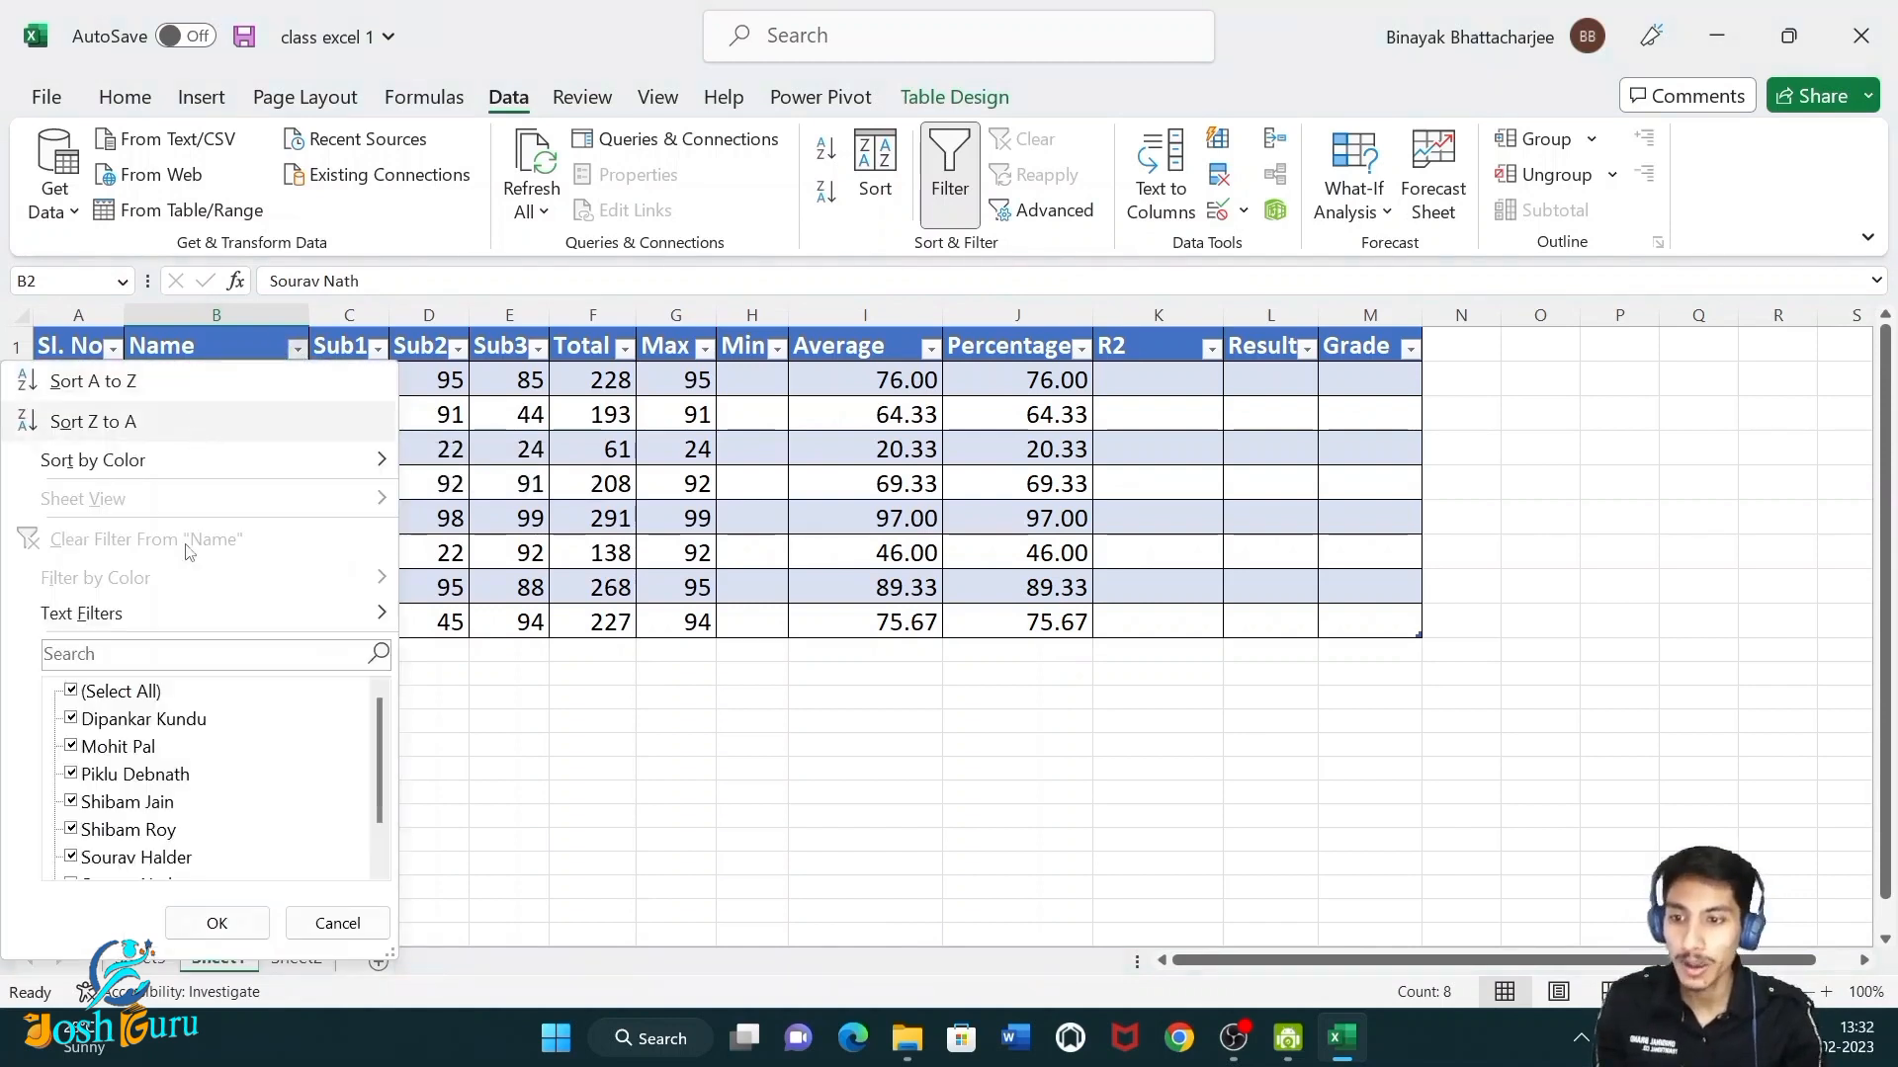
pyautogui.moveTo(198, 614)
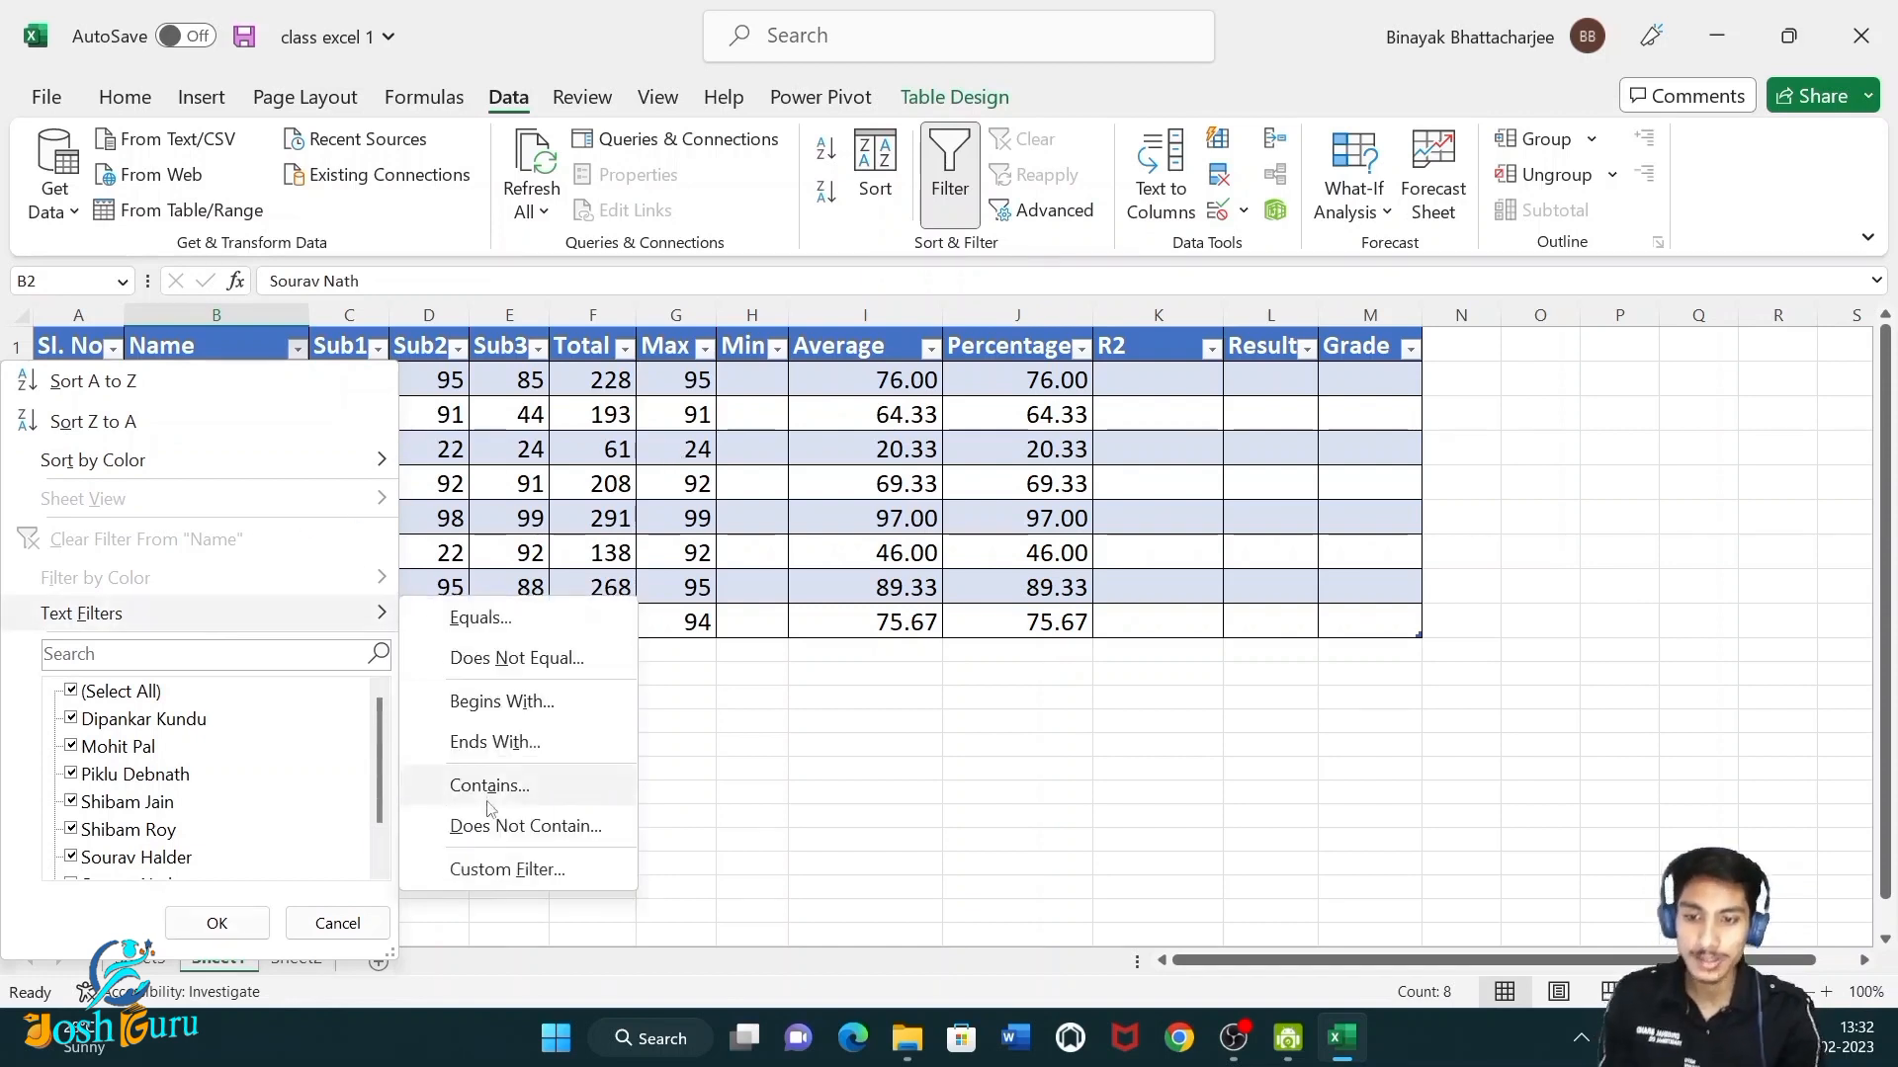
pyautogui.click(504, 398)
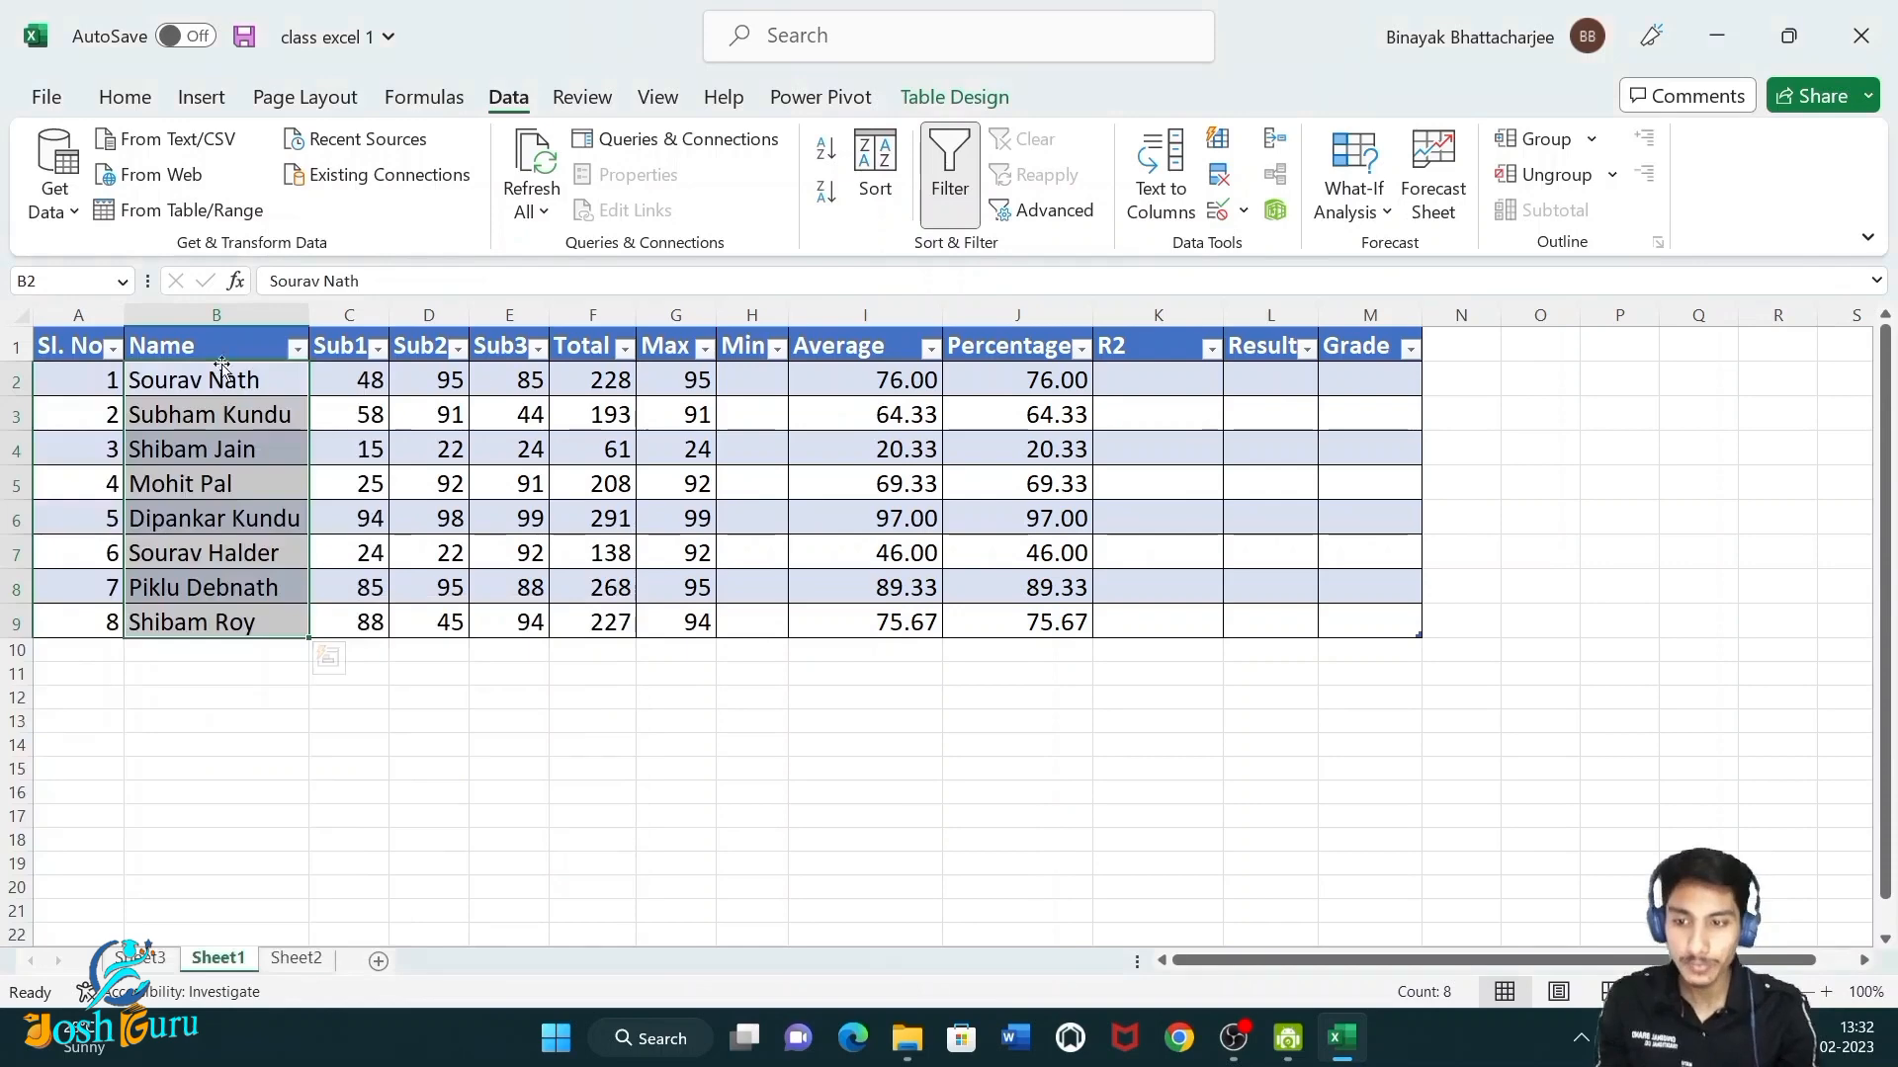
# Sort the student names A to Z and then Z to A, then undo both sorts.
pyautogui.click(296, 356)
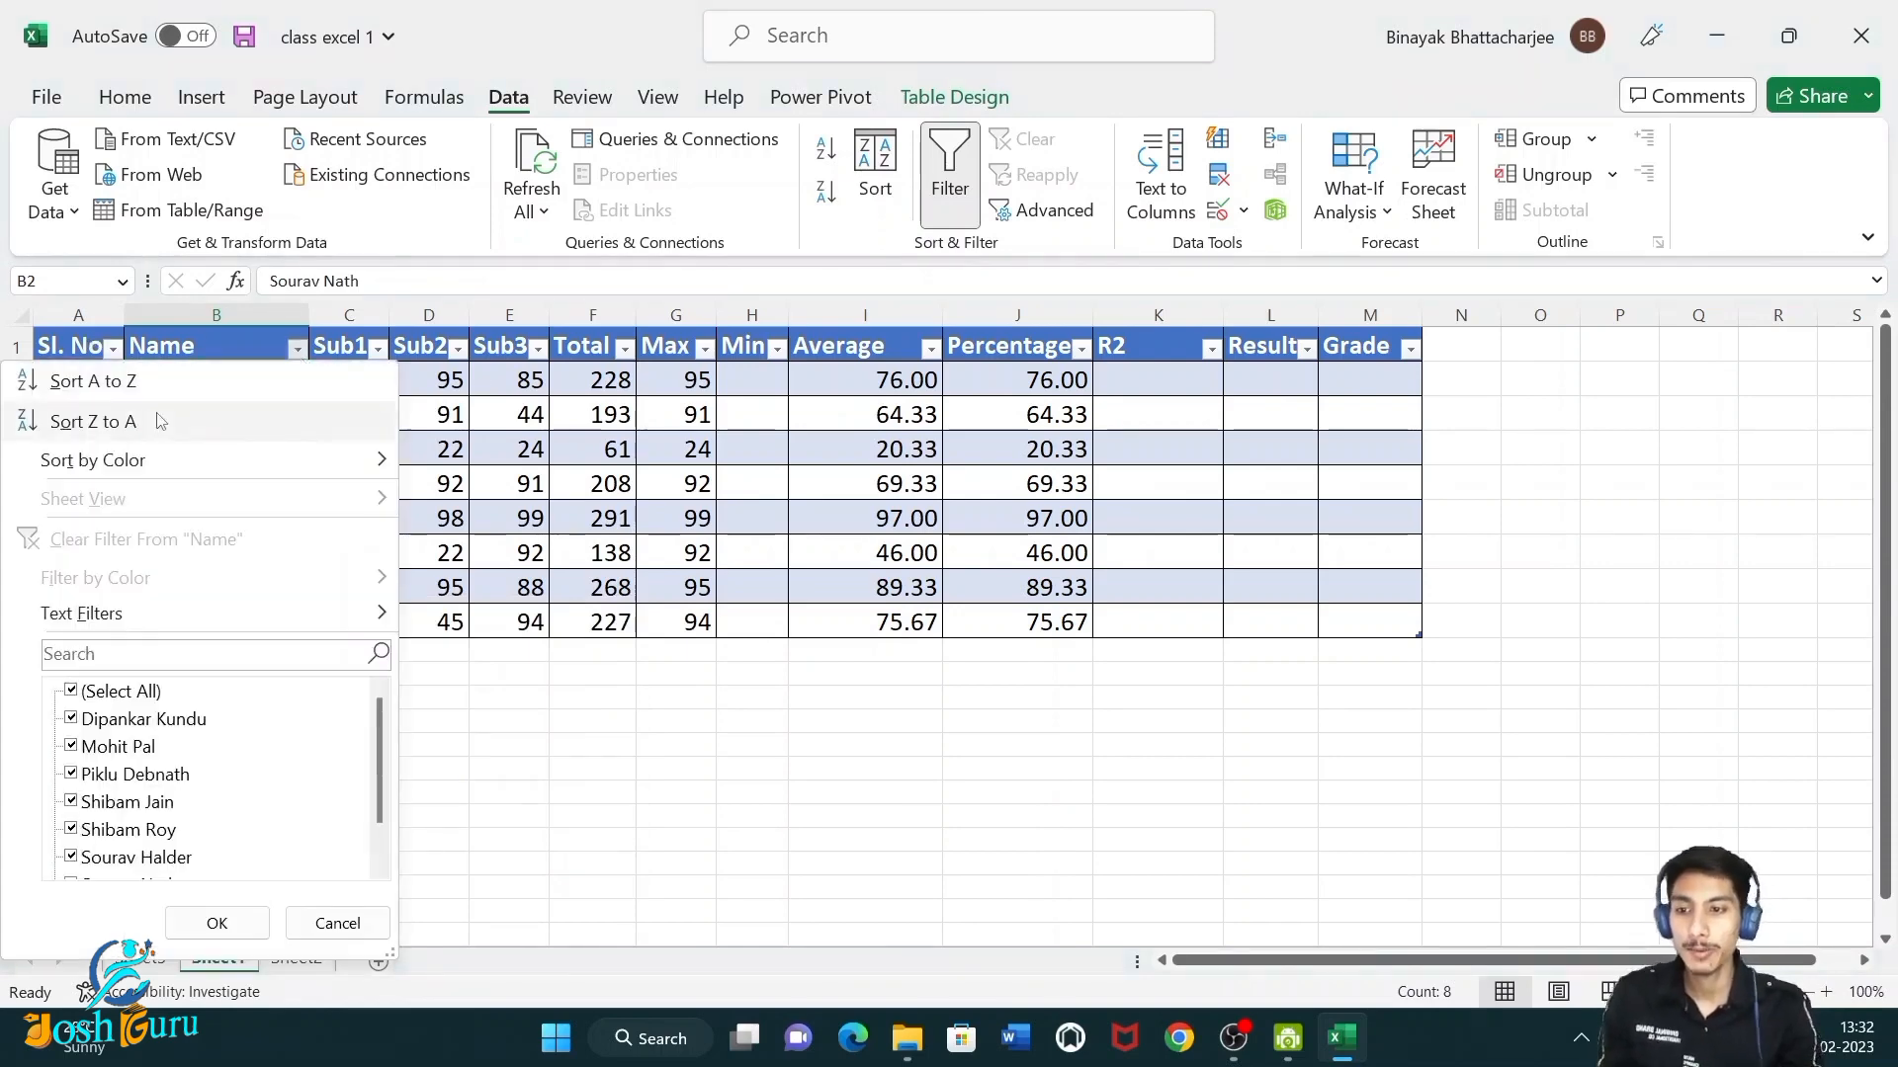
pyautogui.click(259, 380)
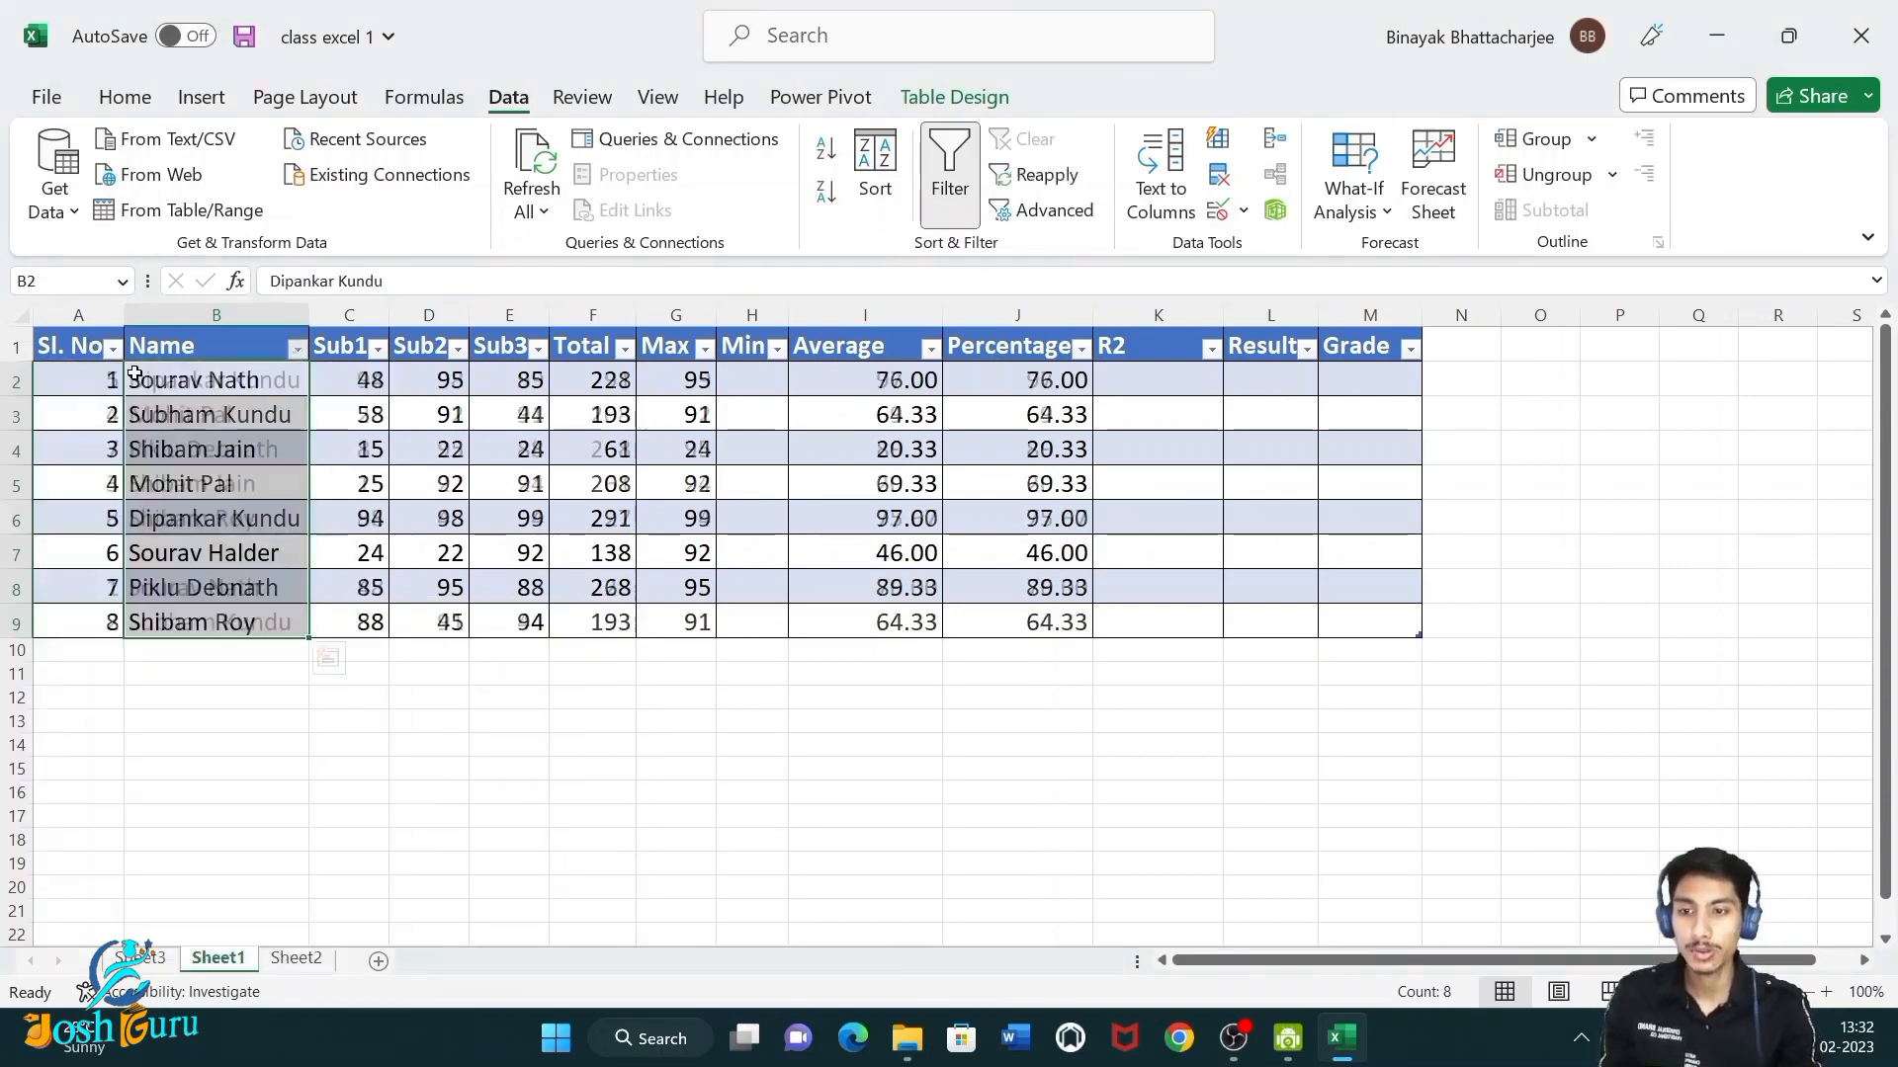
pyautogui.click(297, 348)
pyautogui.click(137, 420)
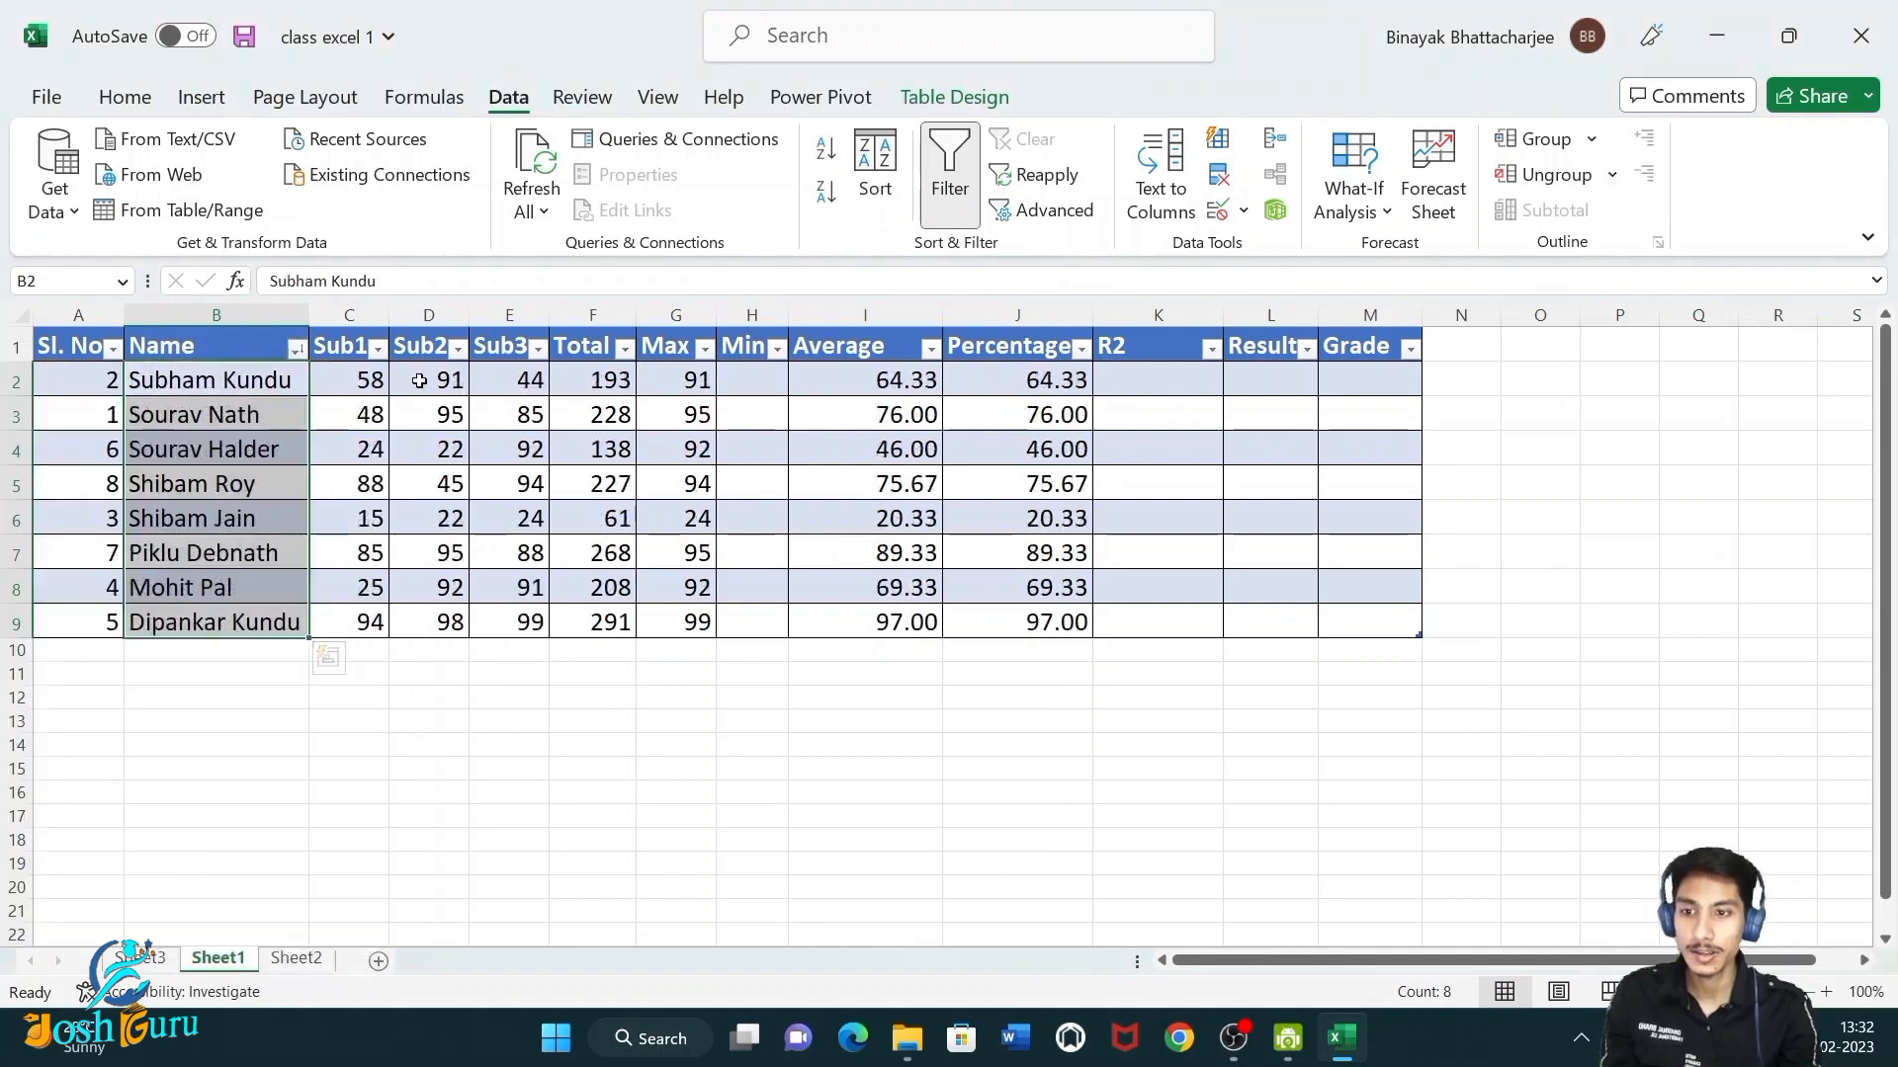
pyautogui.click(420, 381)
pyautogui.moveTo(224, 367); pyautogui.dragTo(186, 629)
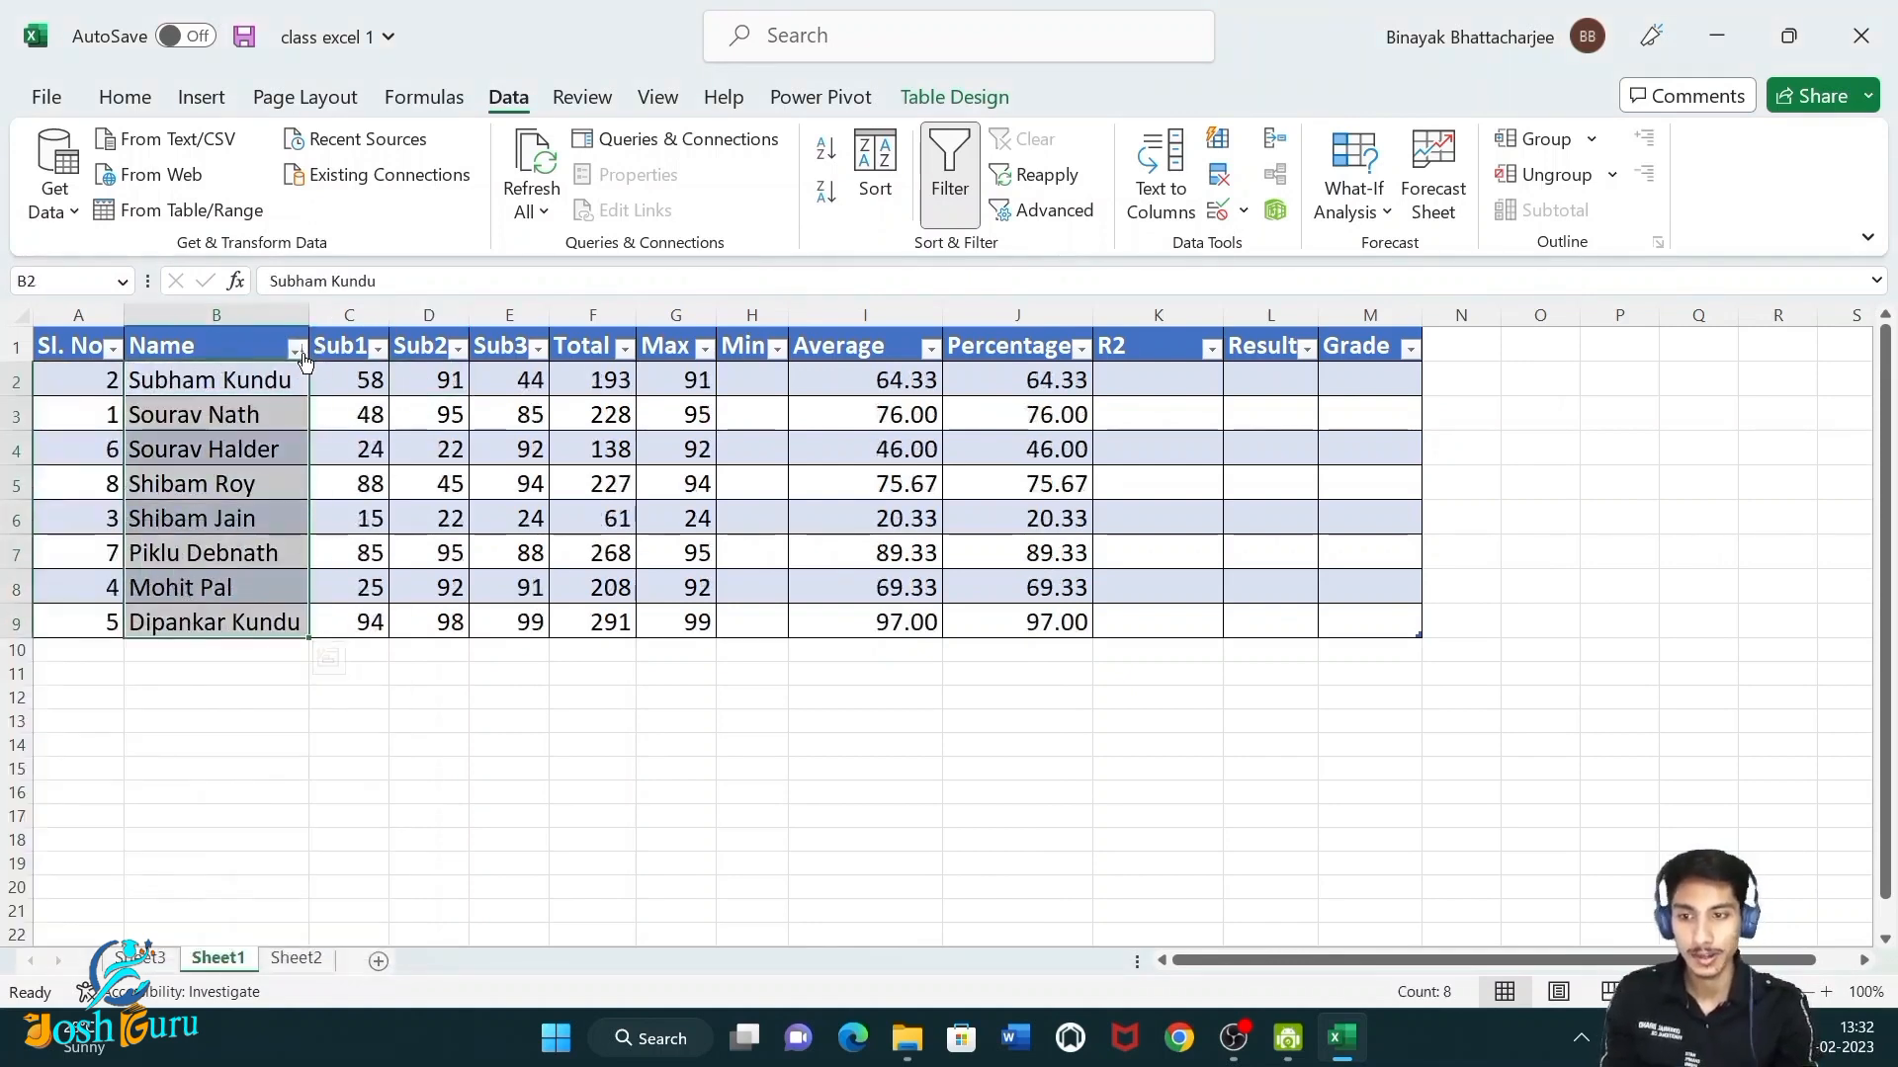
pyautogui.hotkey('ctrl', 'z')
pyautogui.hotkey('ctrl', 'z')
pyautogui.click(307, 682)
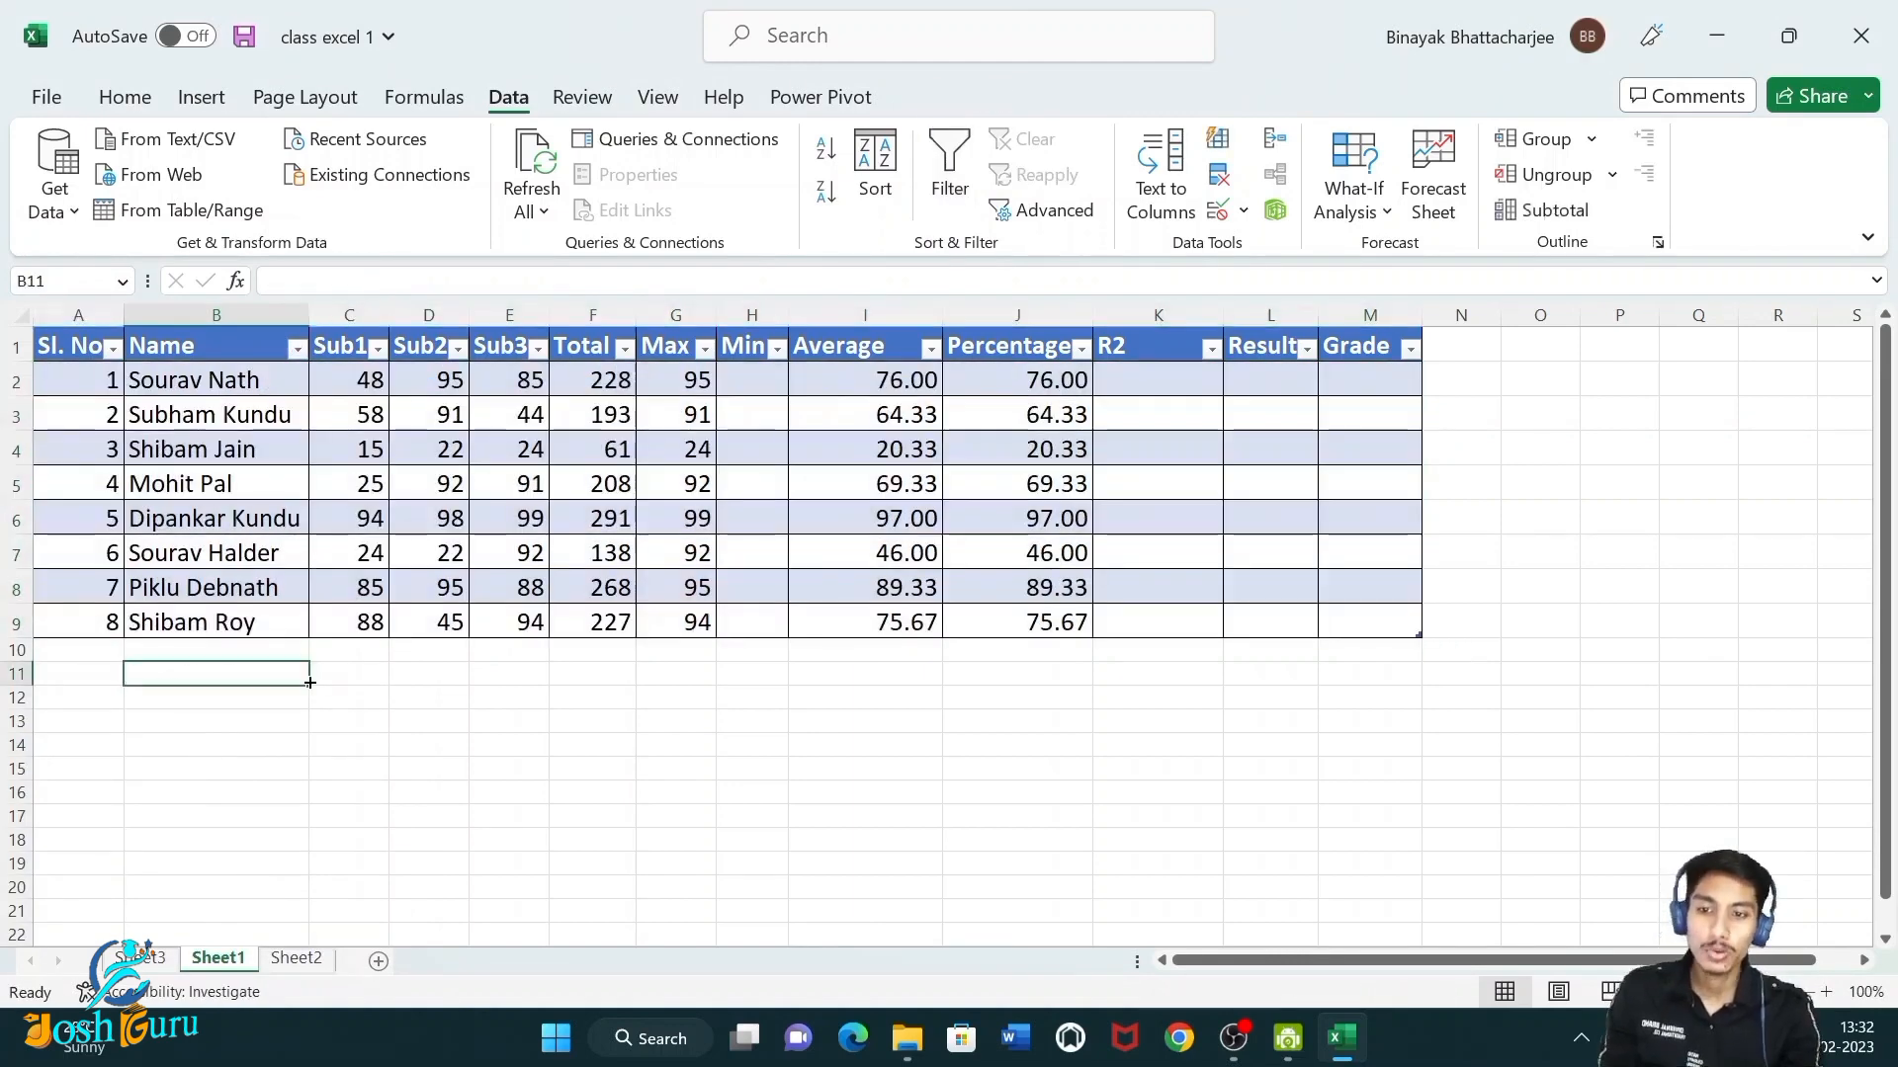
# Inspect the table by selecting its range and columns and viewing the Average formula in cell I5.
pyautogui.moveTo(96, 366); pyautogui.dragTo(1352, 629)
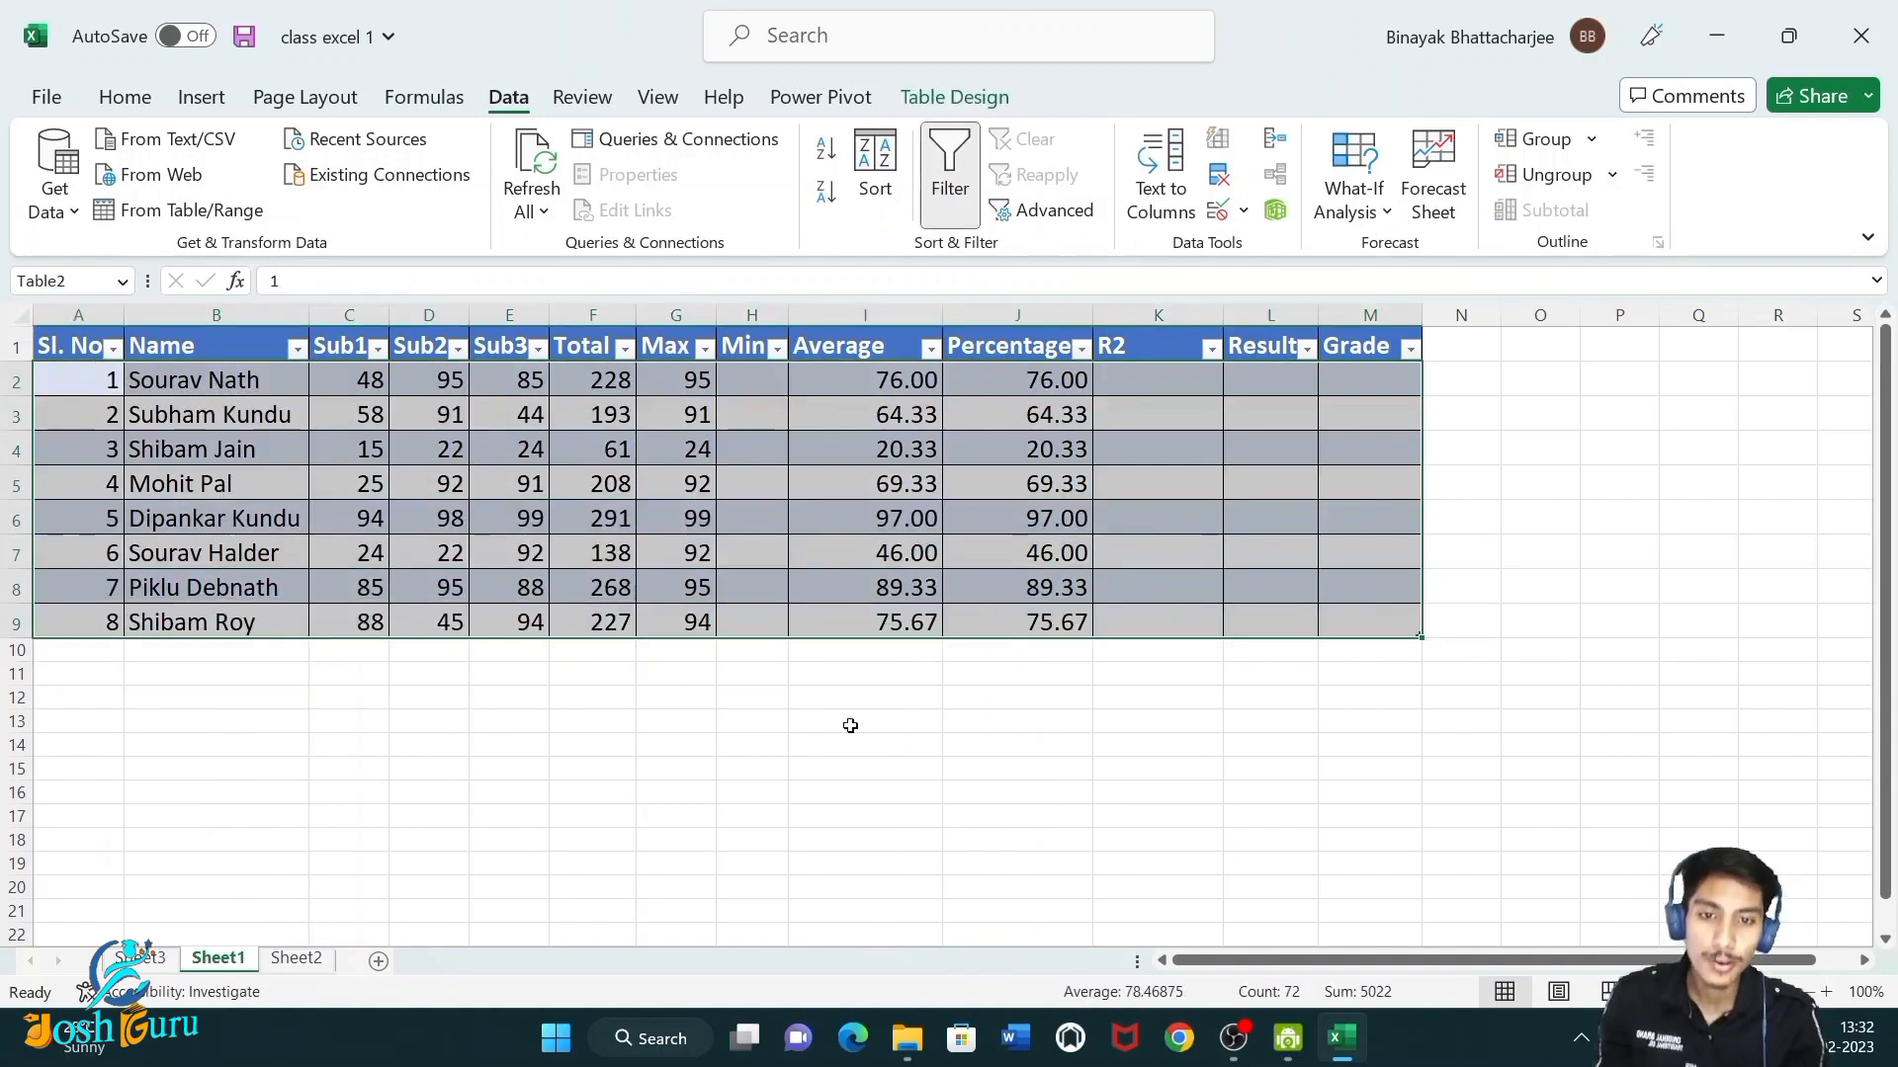
pyautogui.click(125, 96)
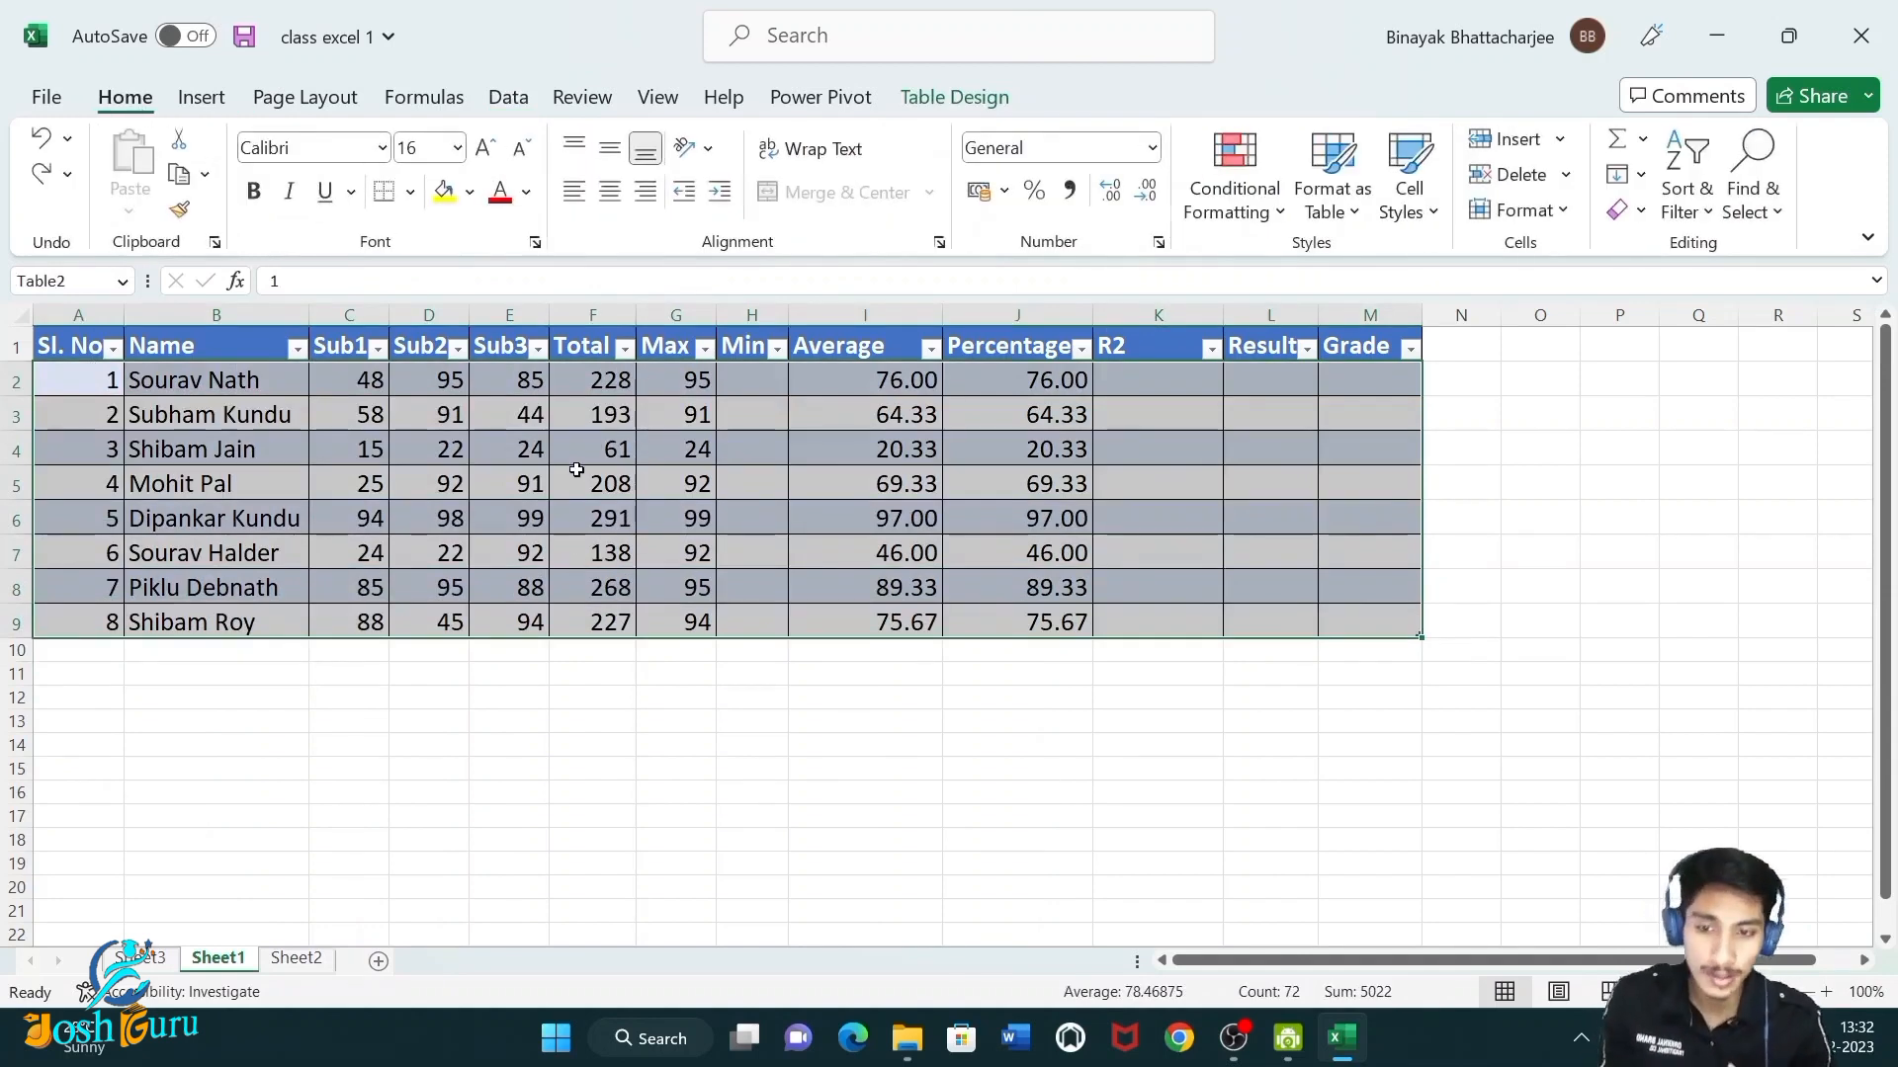
pyautogui.click(593, 692)
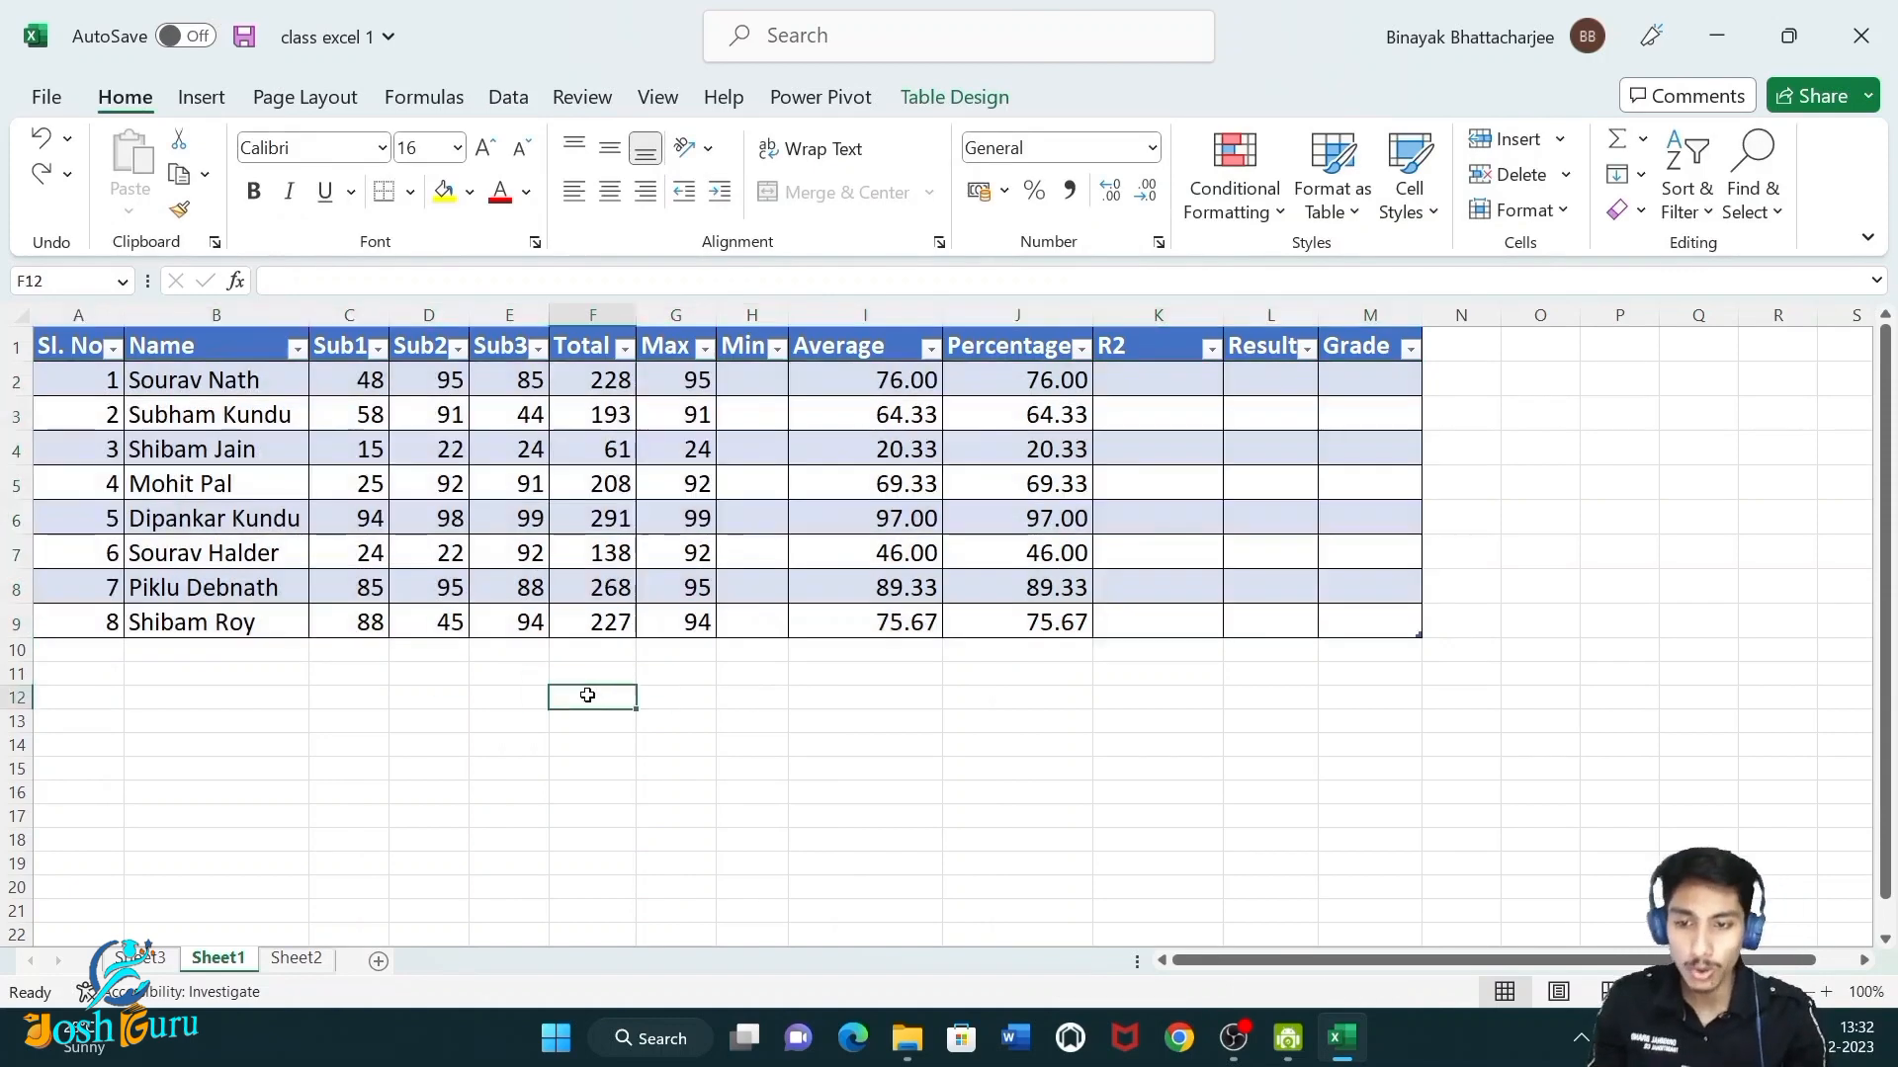
pyautogui.click(311, 331)
pyautogui.click(312, 332)
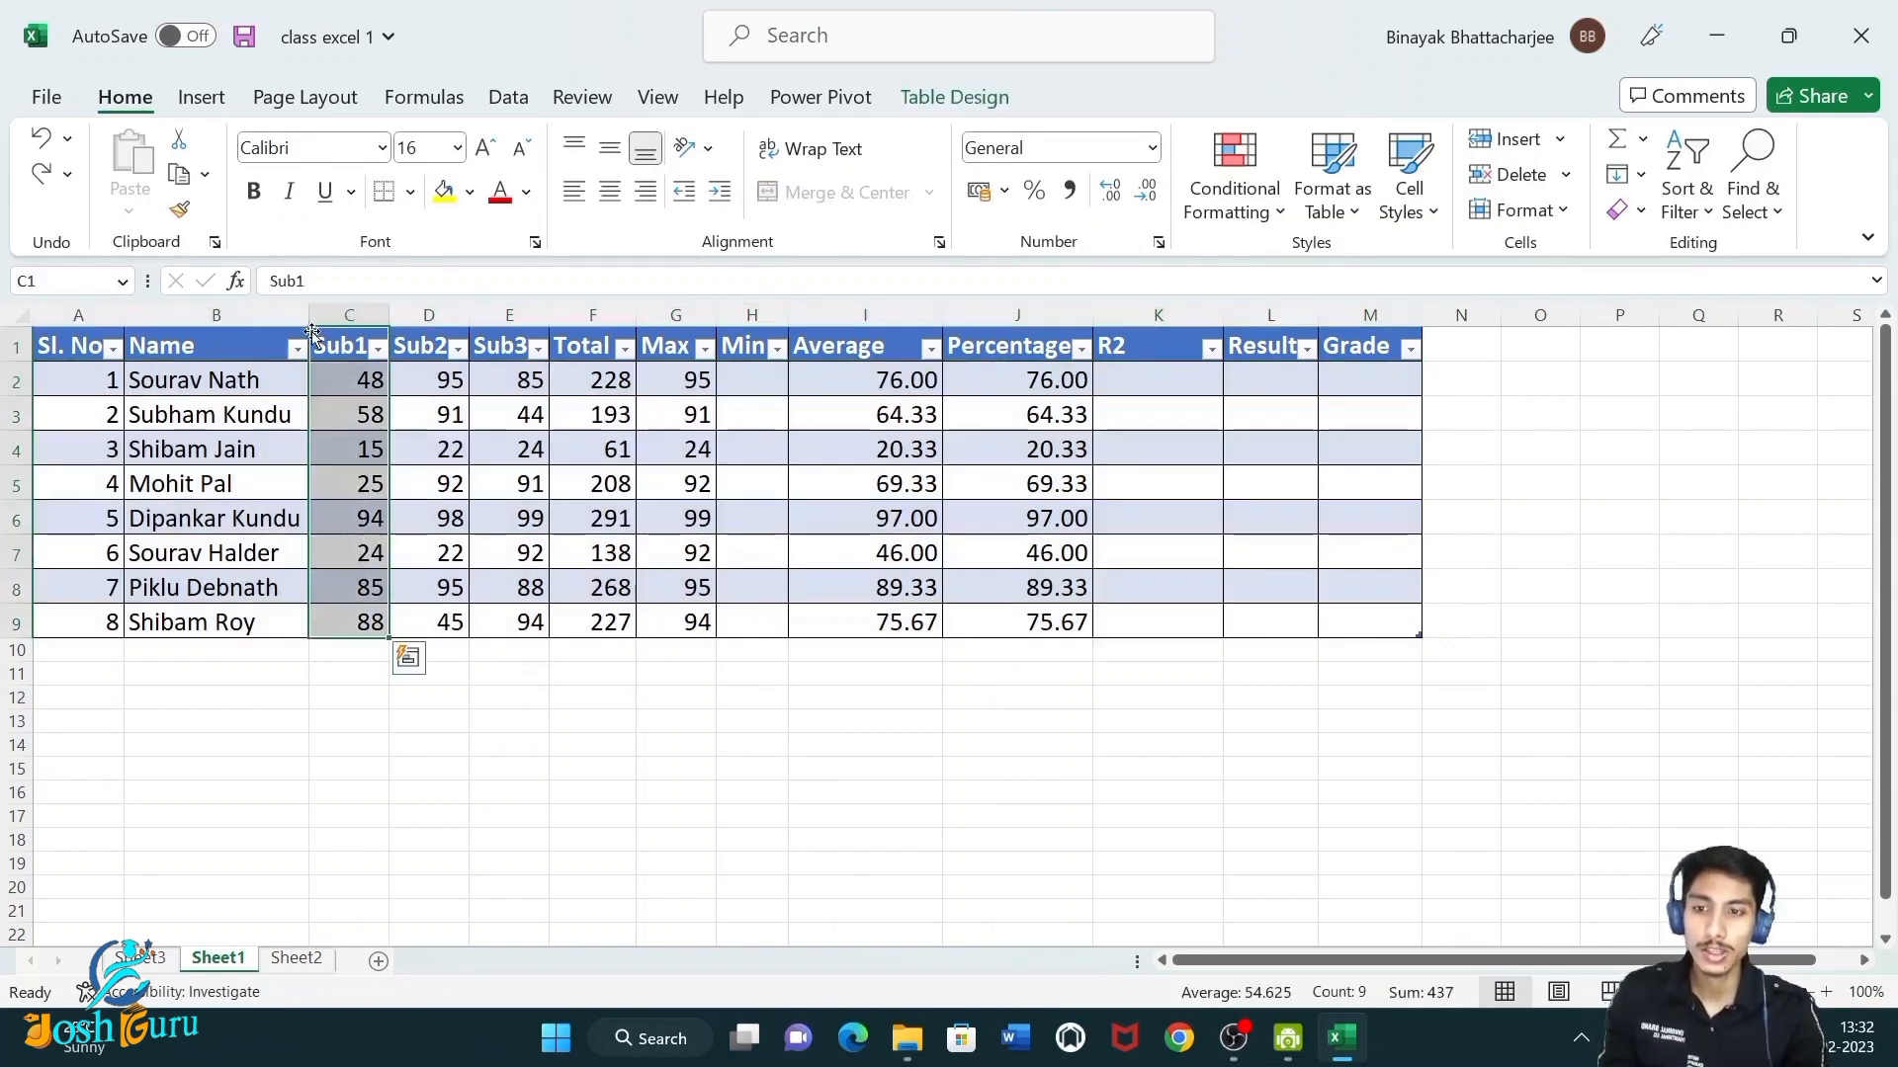
pyautogui.click(311, 314)
pyautogui.click(840, 490)
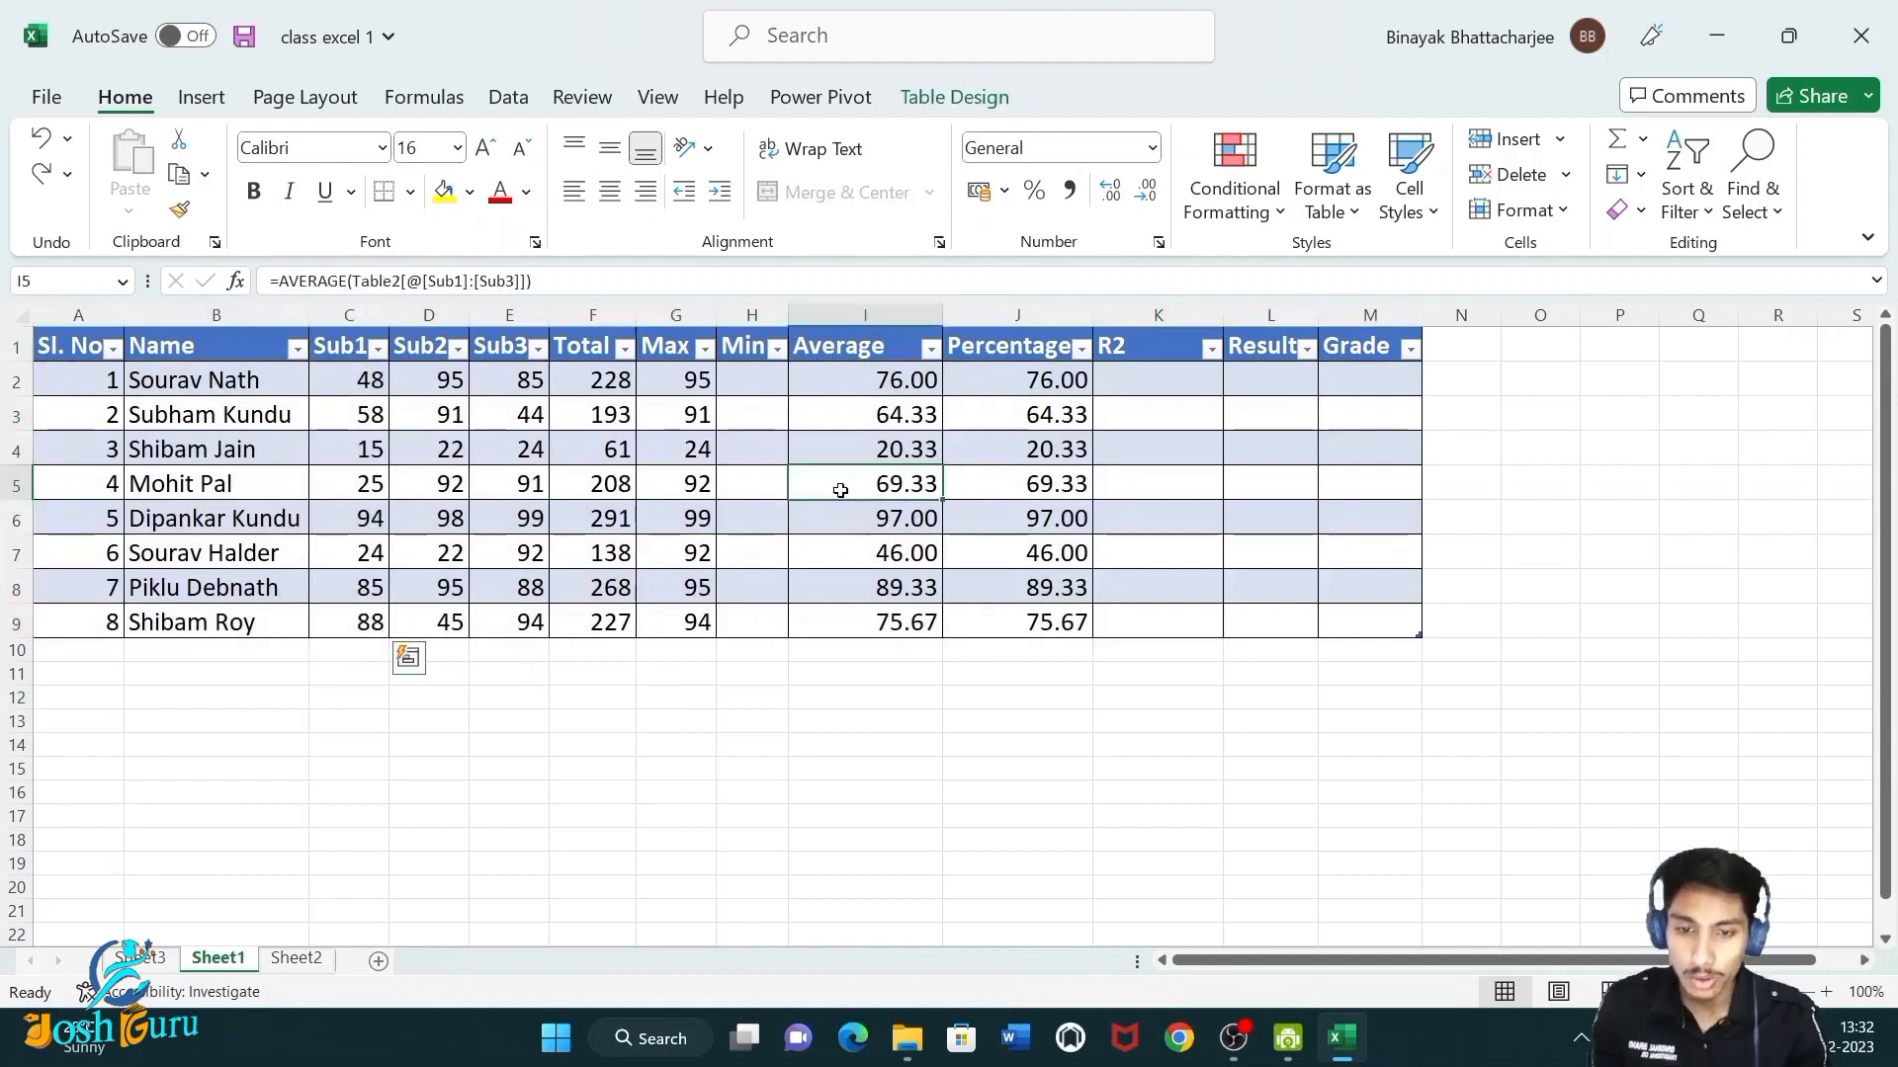